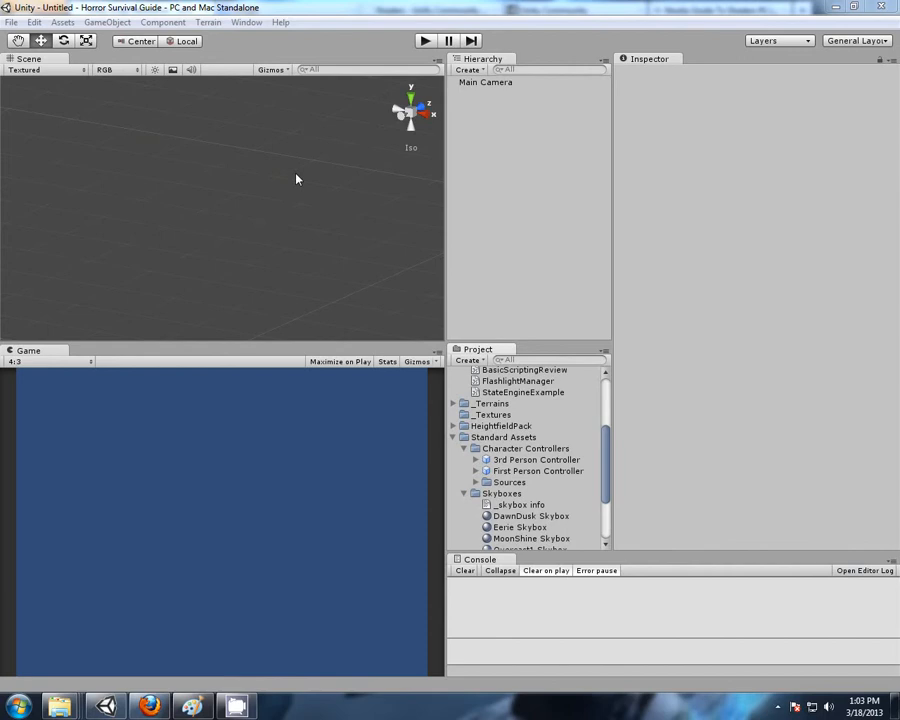
left_click(468, 69)
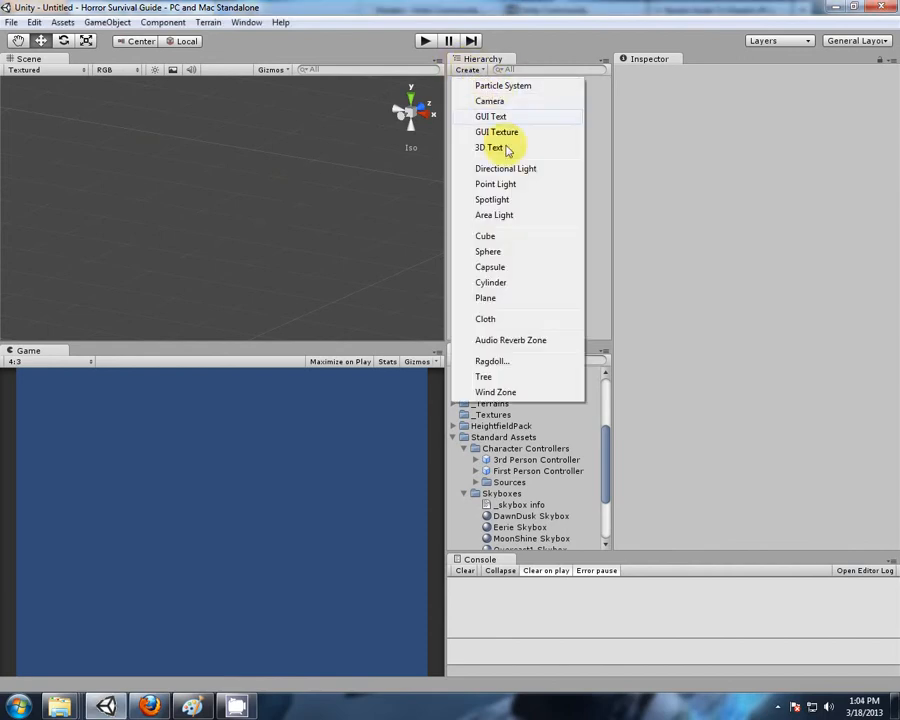
left_click(513, 12)
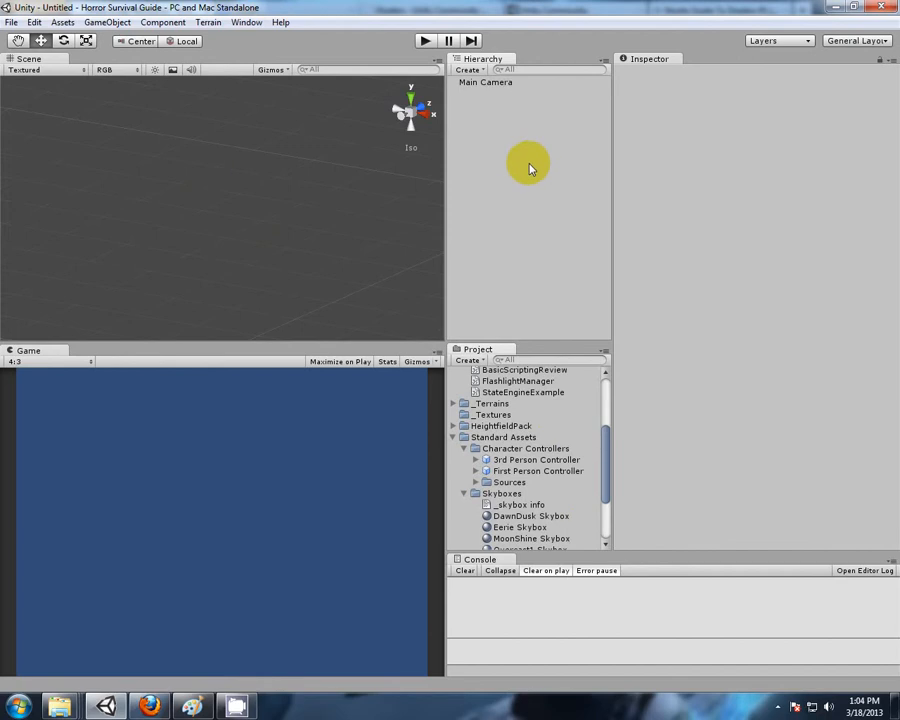
View the Textures, Materials, Shaders slide in Paint and bring up the "tileable textures" Google results in Firefox.
left_click(191, 703)
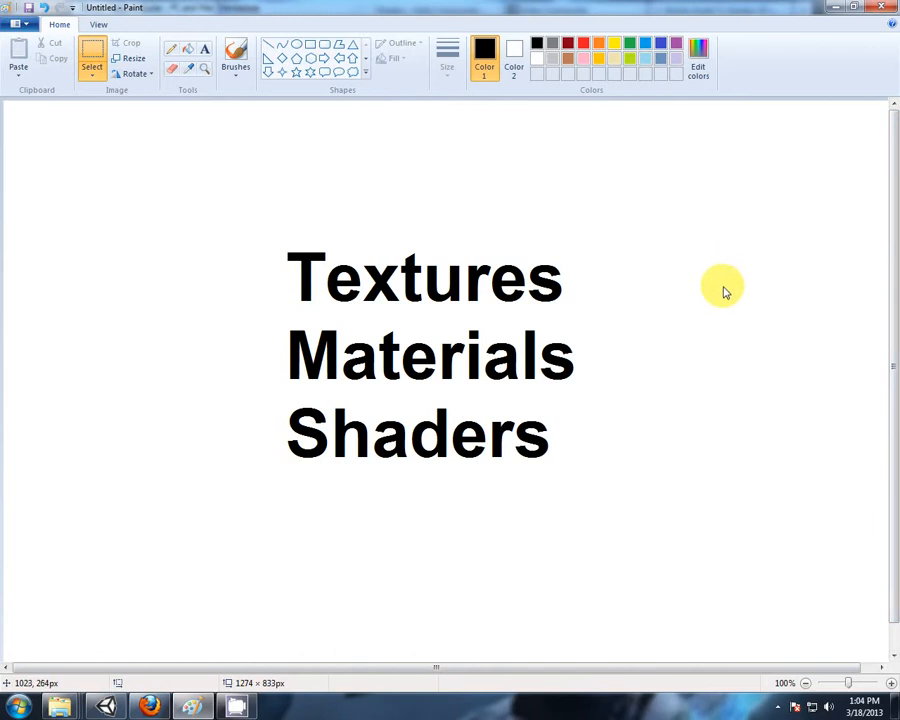
left_click(149, 706)
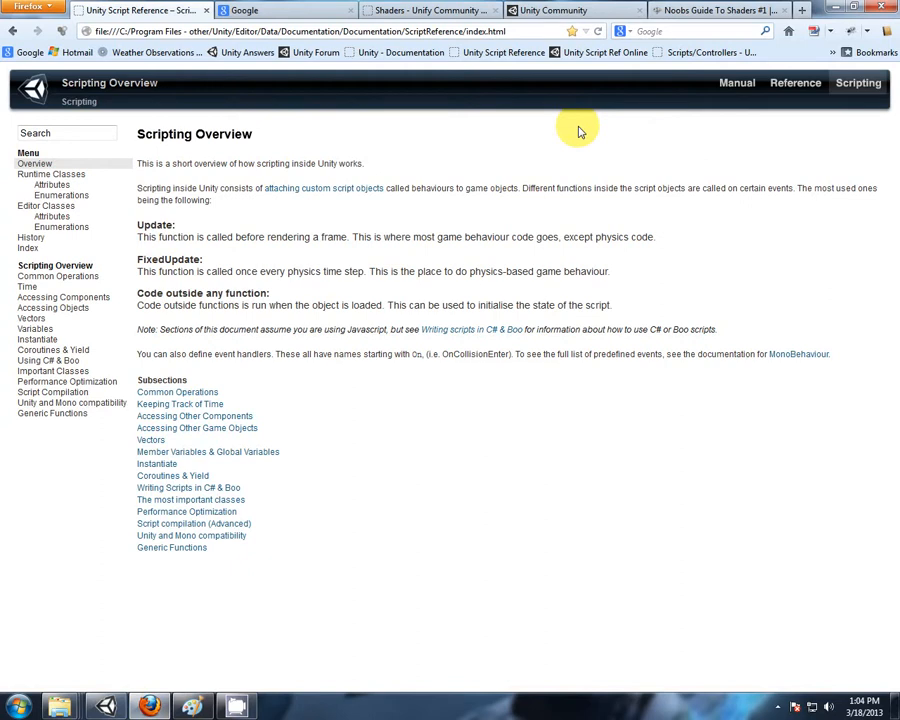
left_click(298, 9)
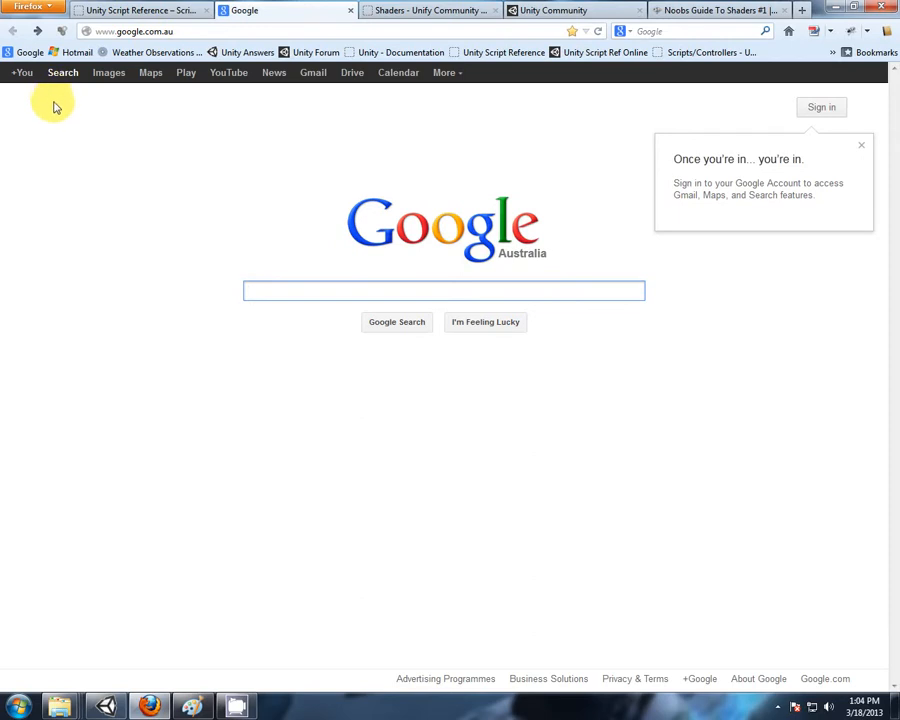
left_click(37, 31)
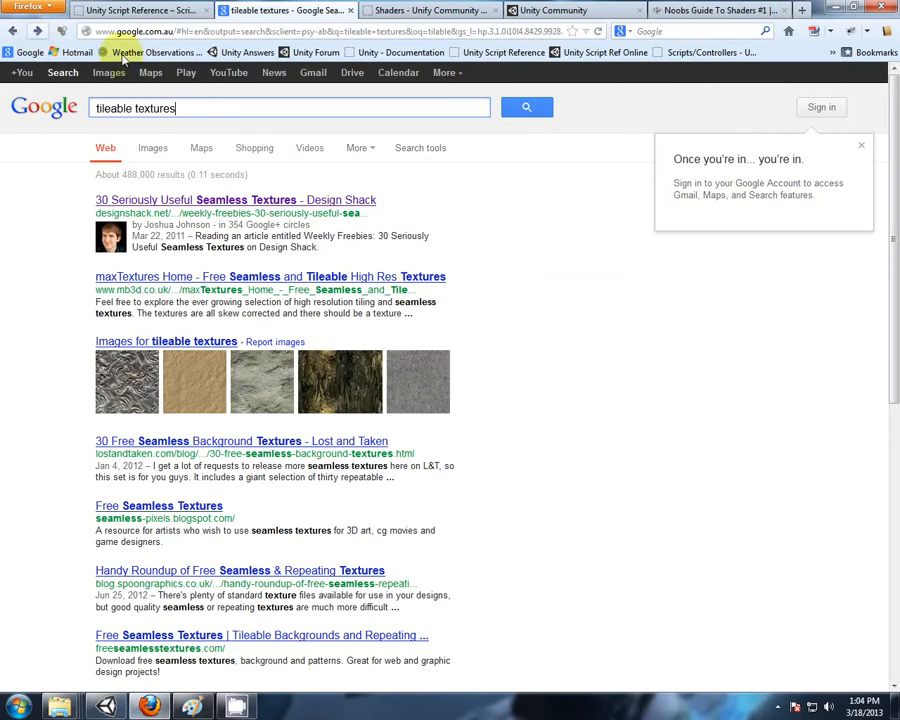
left_click(176, 106)
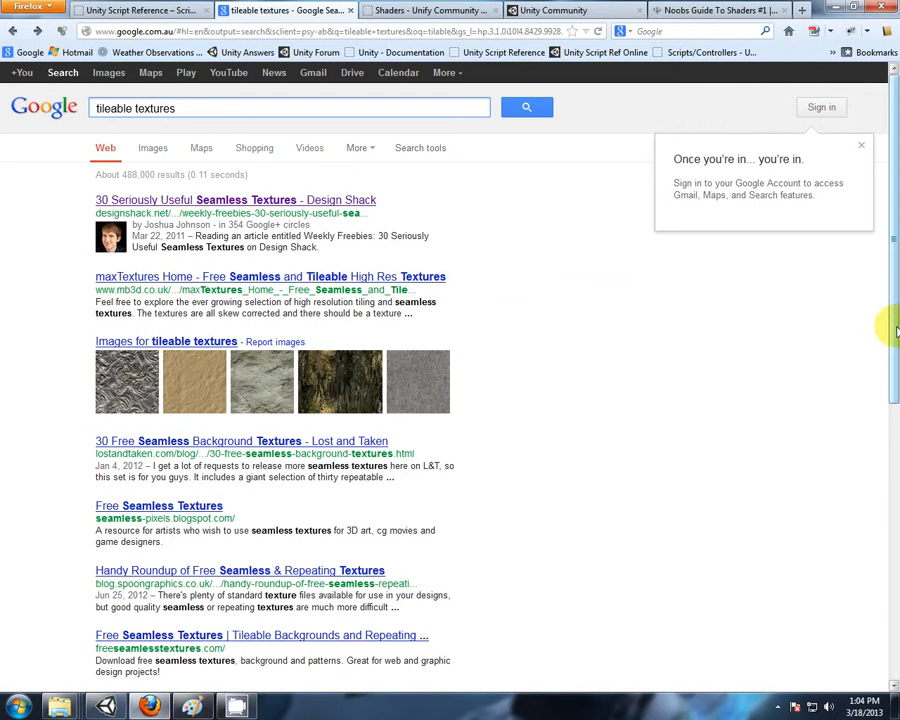
Open the Design Shack article on 30 seamless textures and browse its samples down to the moss texture.
left_click(252, 200)
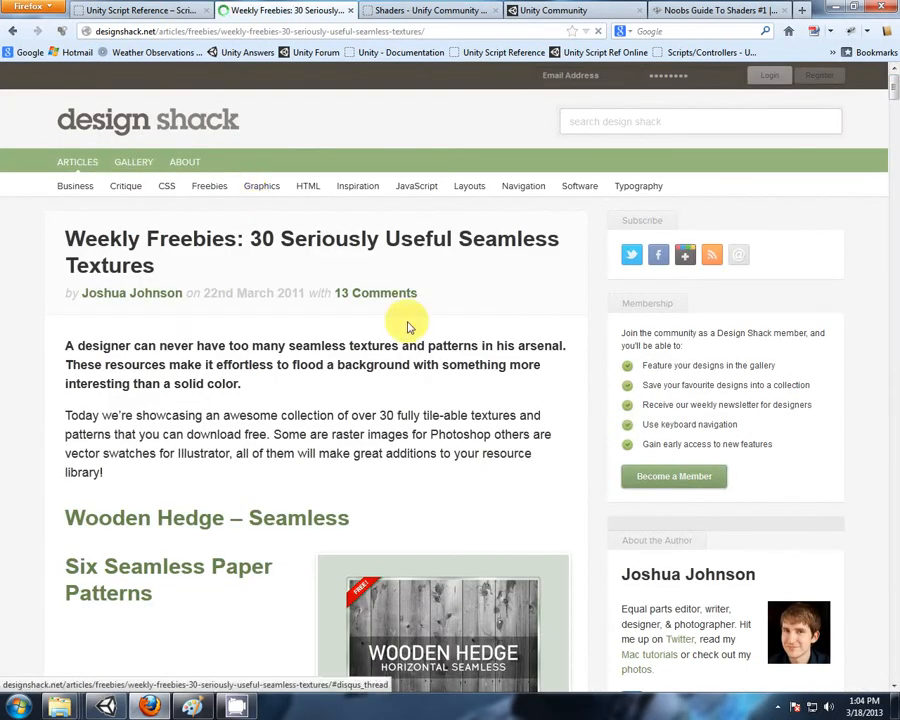
scroll(430, 320, "down", 5)
scroll(435, 320, "down", 10)
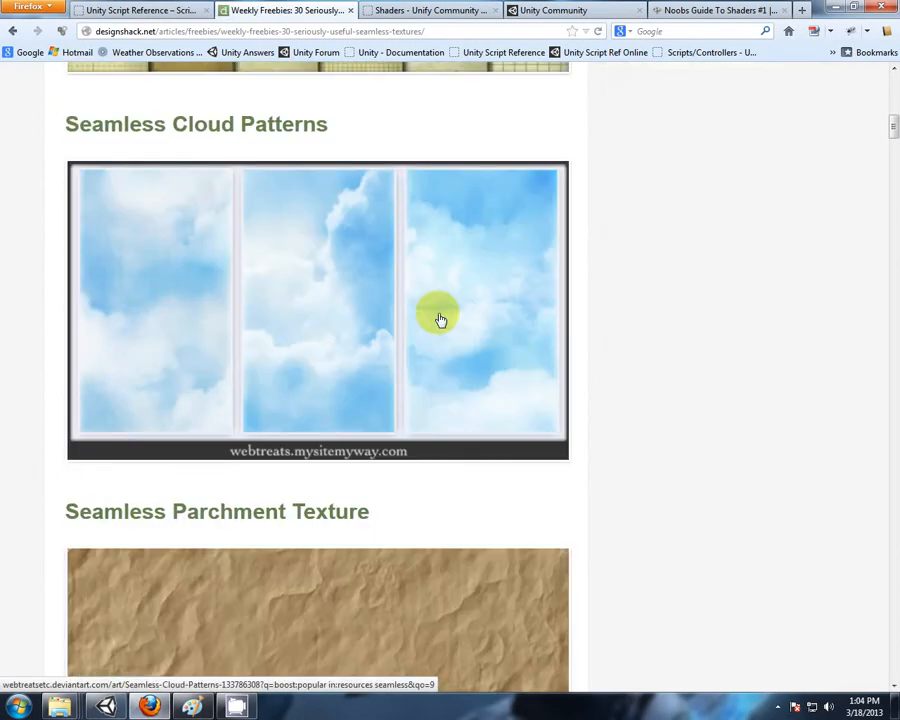
scroll(600, 300, "down", 11)
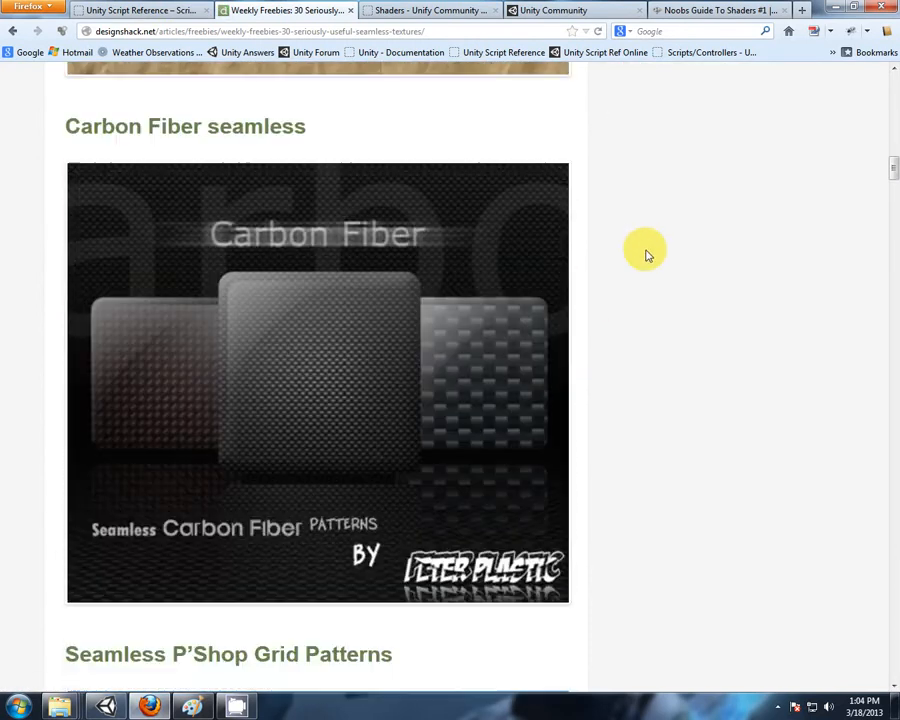
scroll(645, 258, "down", 10)
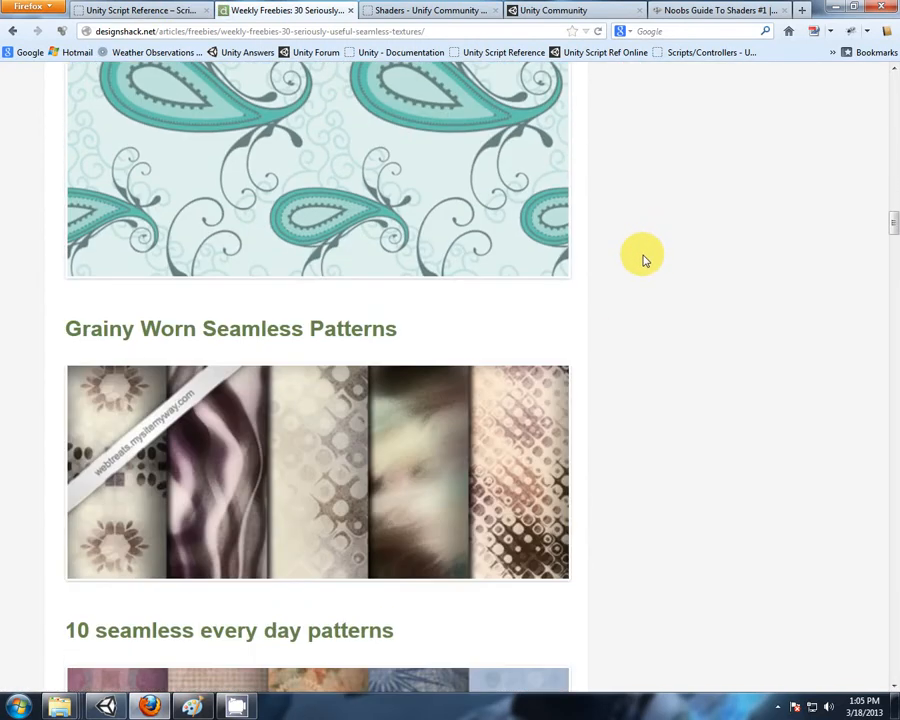
scroll(637, 270, "down", 9)
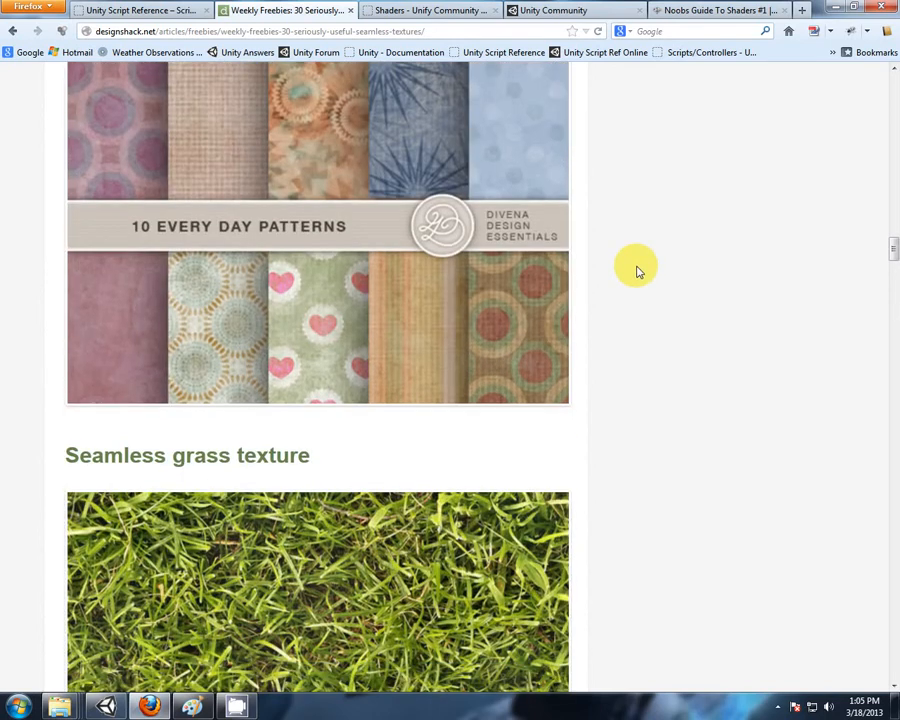
scroll(637, 270, "down", 4)
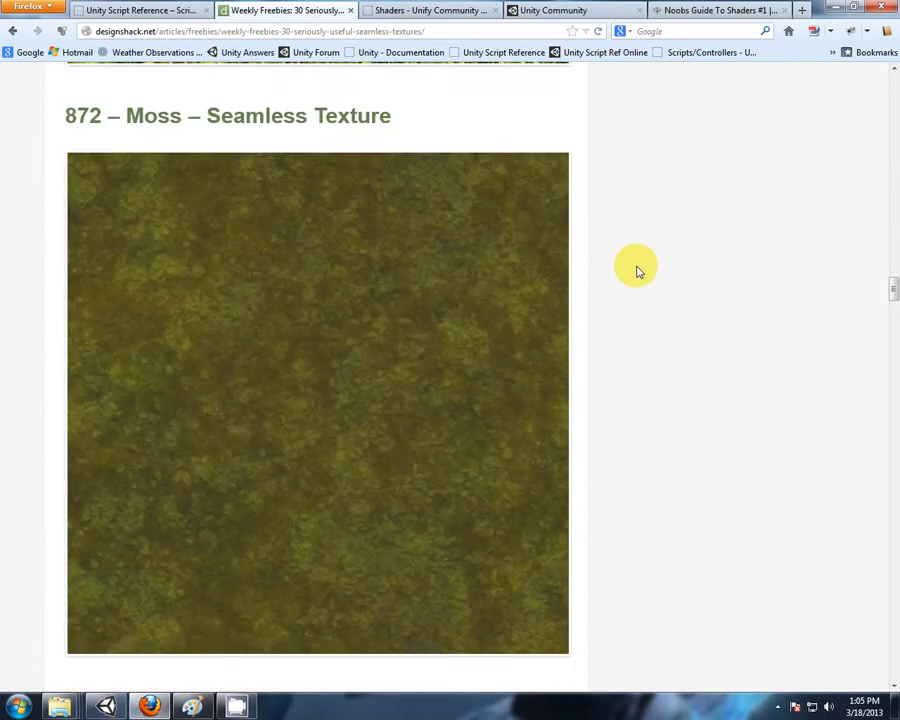
scroll(658, 276, "up", 1)
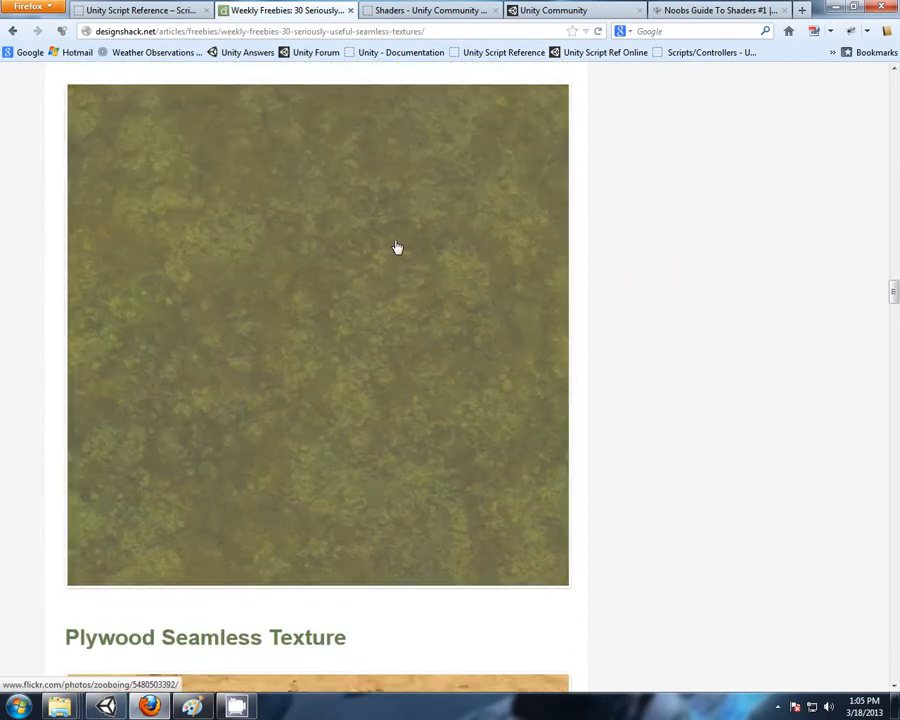
Open the Flickr page of the "872 – Moss – Seamless Texture" image and check its usage rights.
left_click(396, 247)
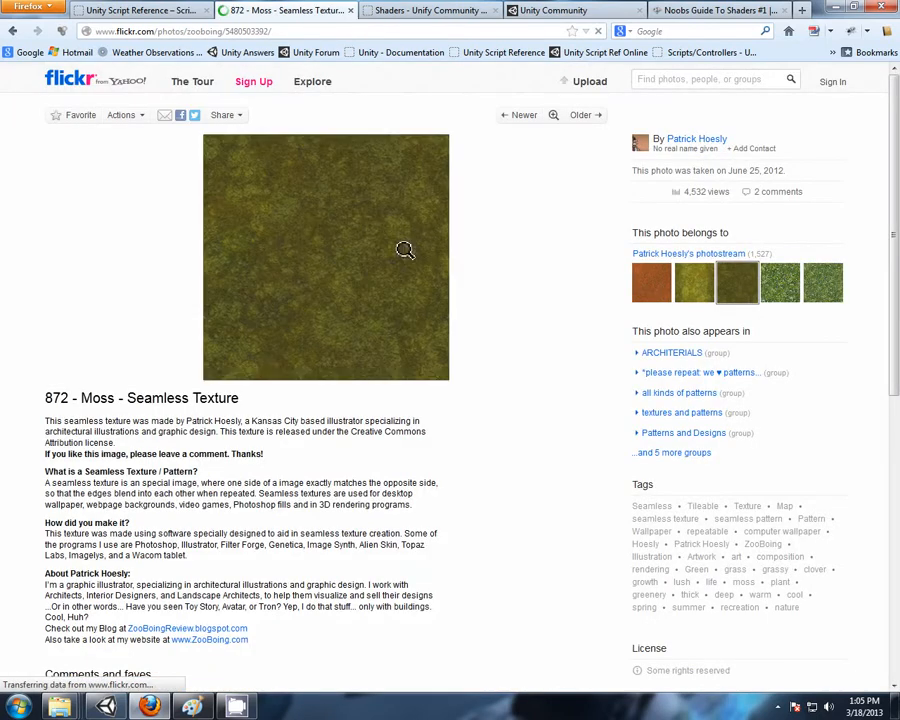
right_click(349, 214)
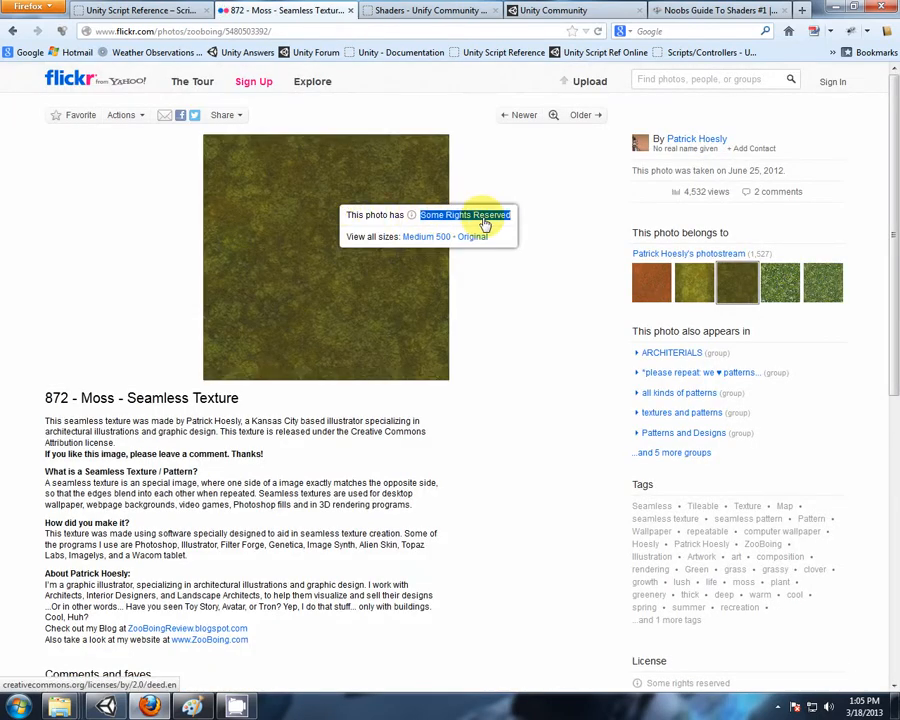
left_click(548, 348)
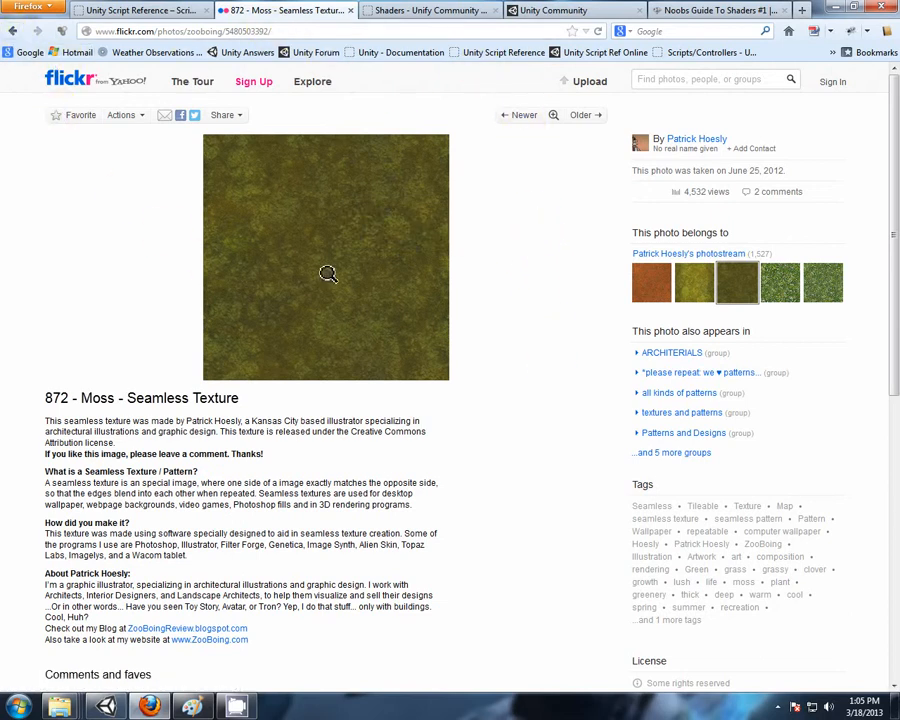
Return to the "tileable textures" Google search and browse its image results.
left_click(15, 33)
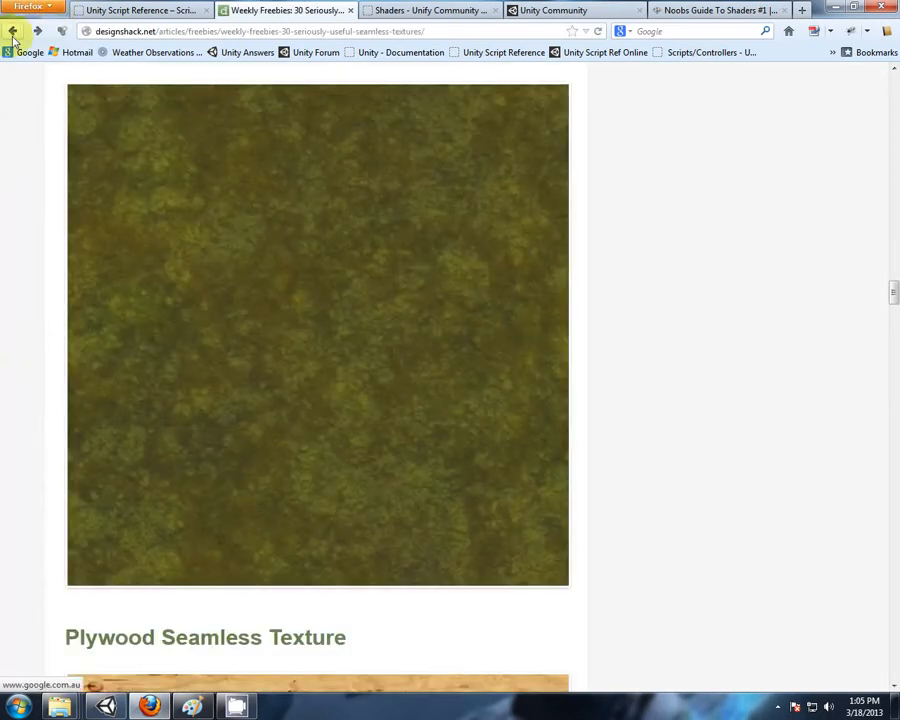
left_click(12, 31)
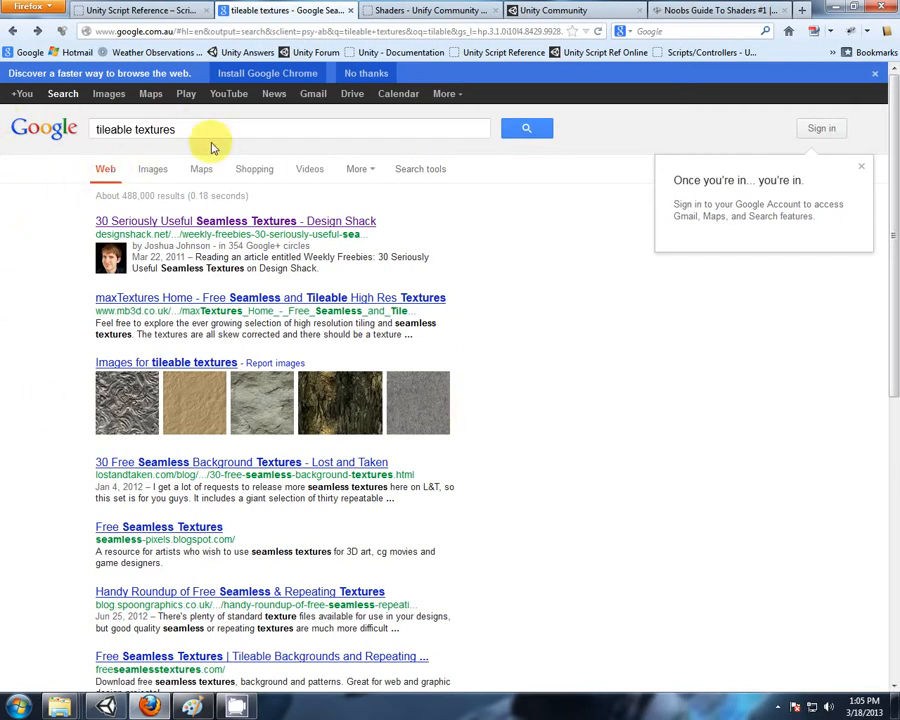
left_click(153, 171)
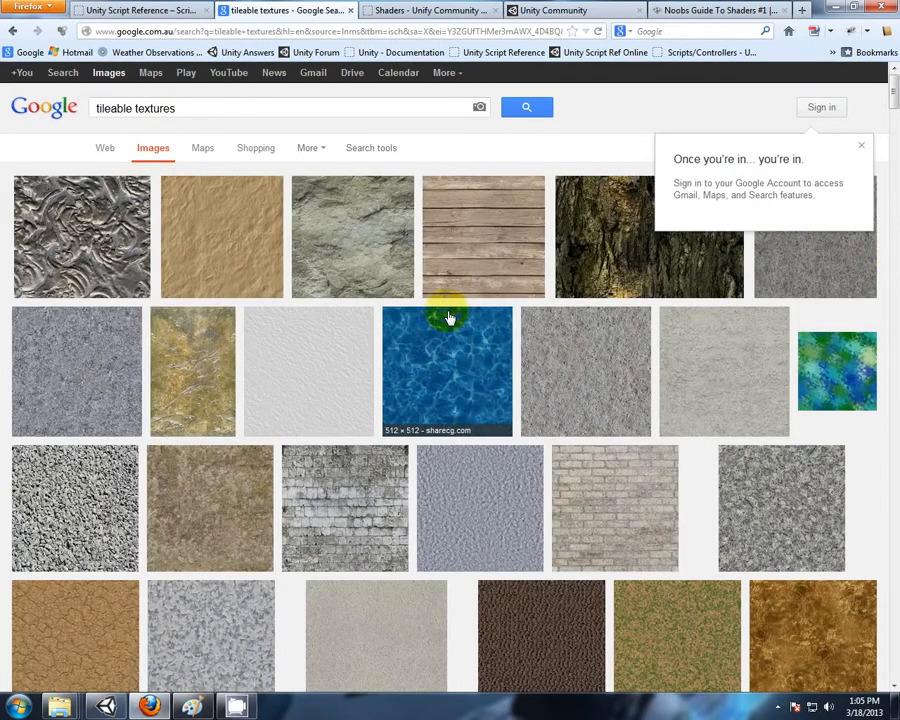
scroll(448, 315, "down", 2)
scroll(448, 318, "down", 5)
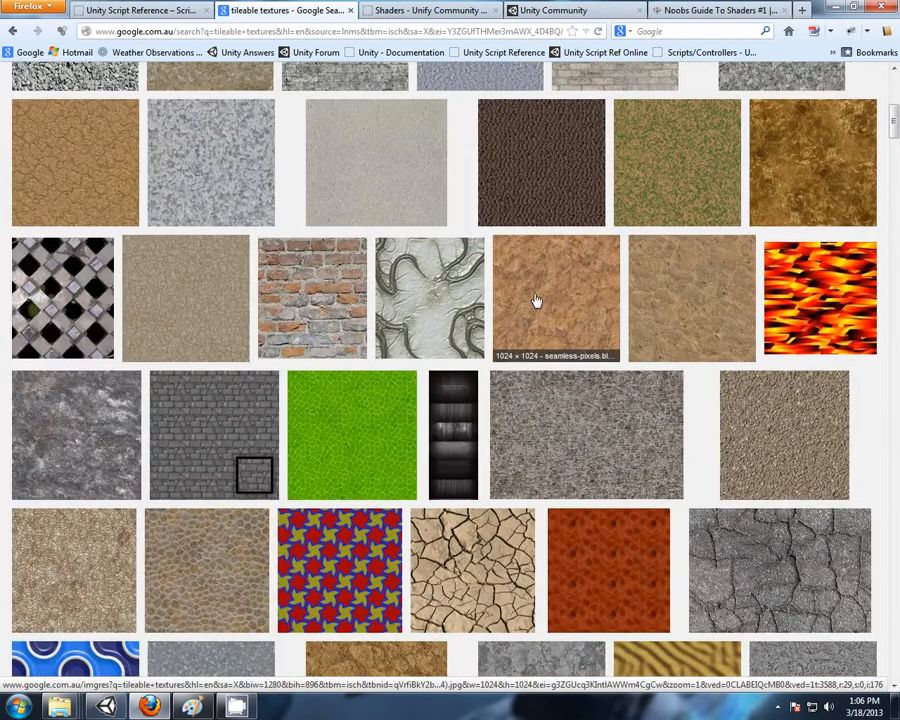
scroll(534, 300, "down", 1)
scroll(536, 300, "down", 3)
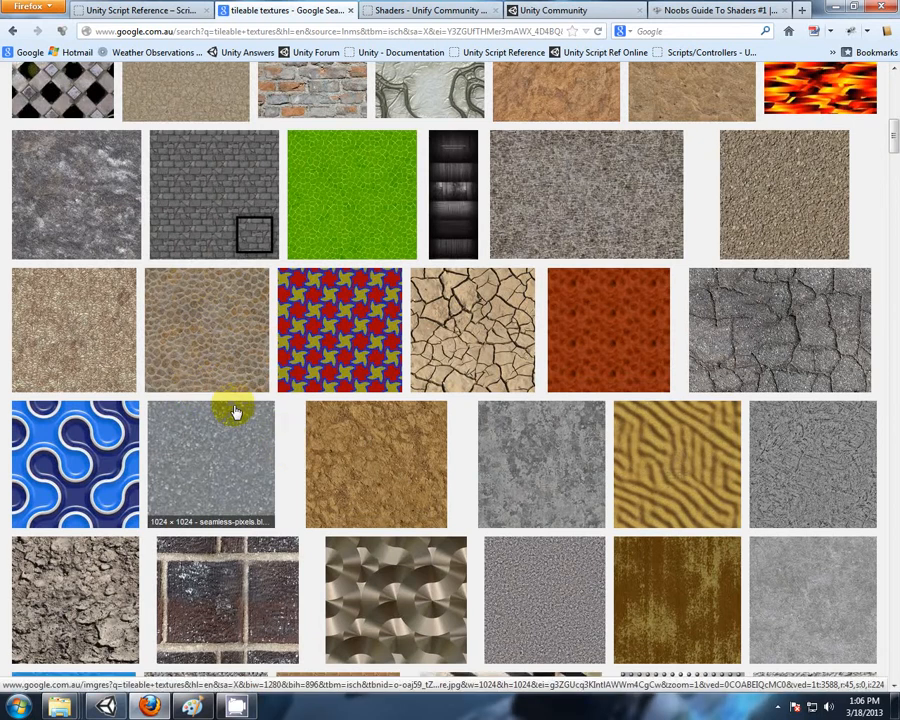
scroll(235, 412, "up", 7)
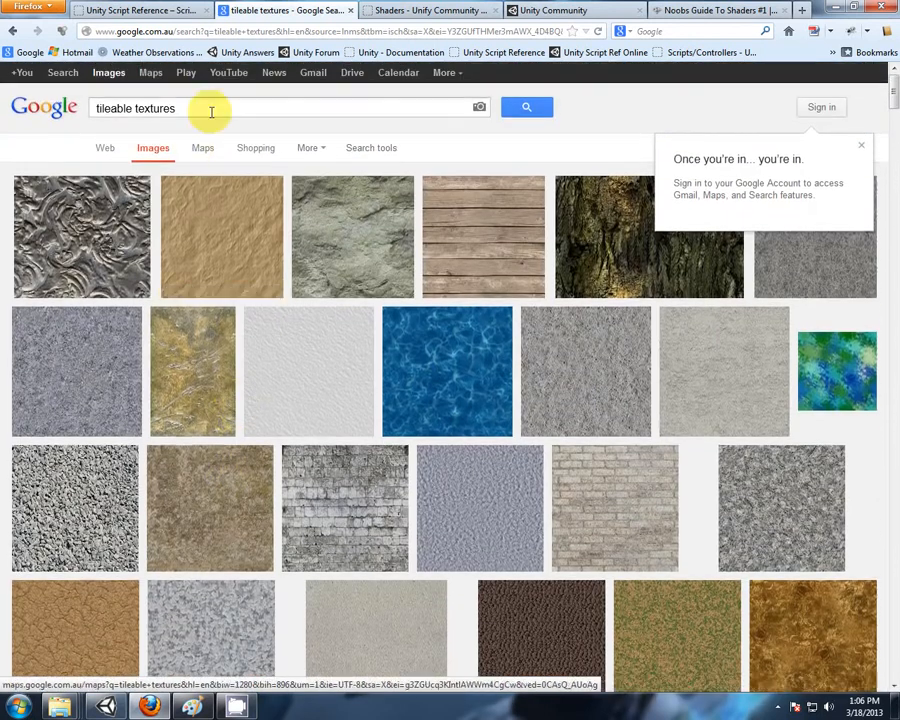
Search Google Images for "tileable floorboards" and look through the wood textures.
left_click_drag(211, 112, 135, 108)
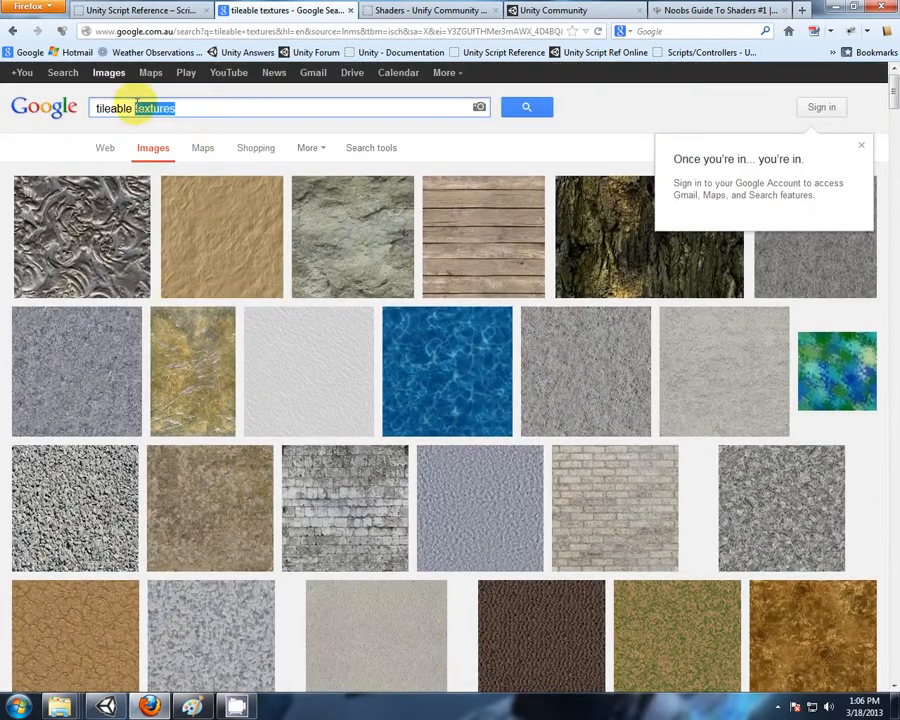
type("floorboard")
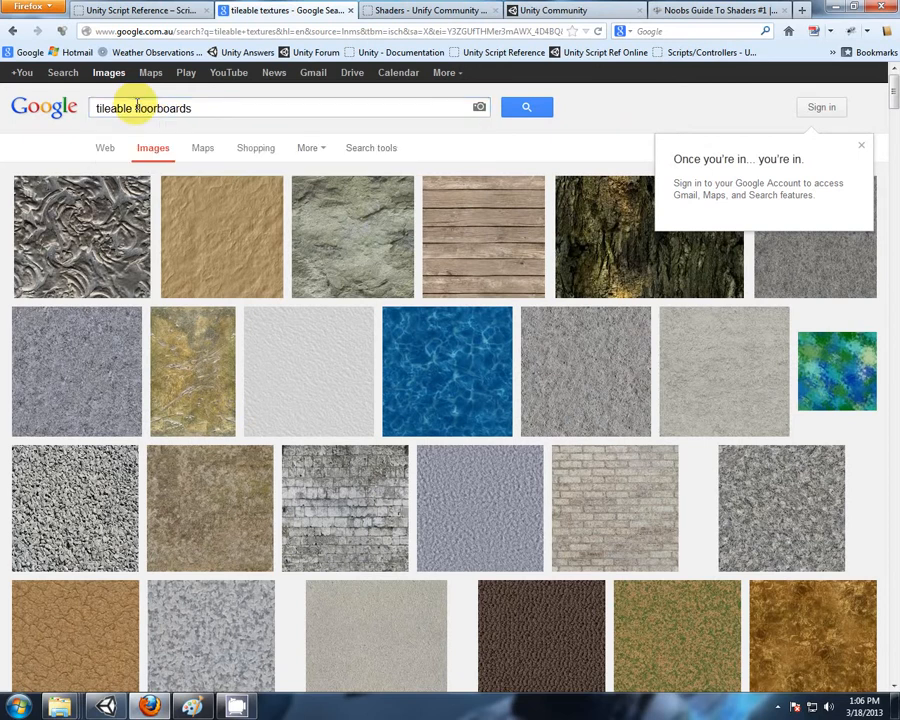
key("Return")
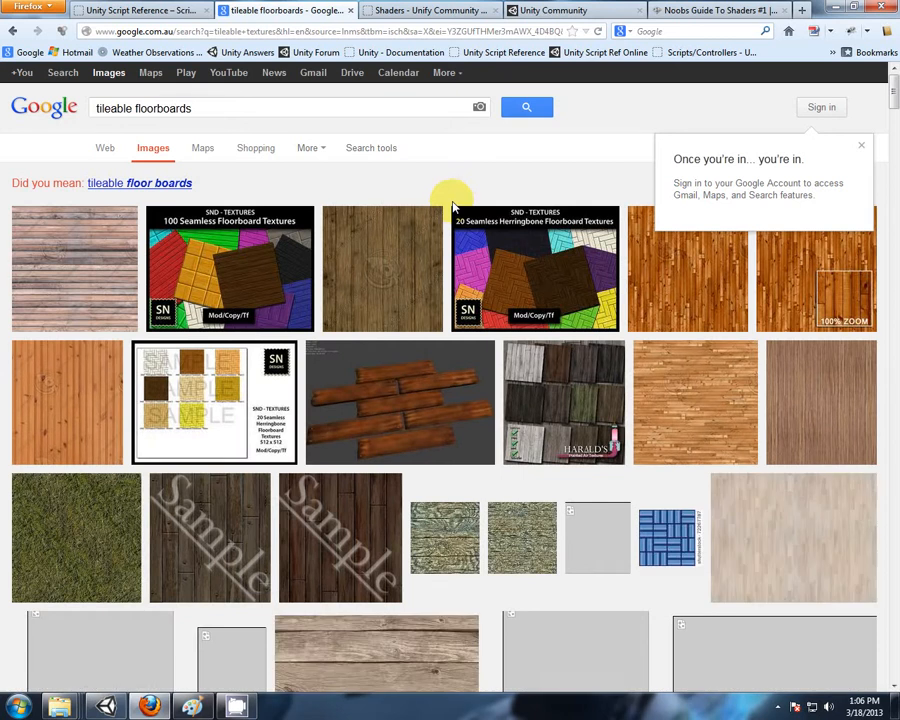
scroll(565, 174, "down", 1)
scroll(565, 175, "down", 1)
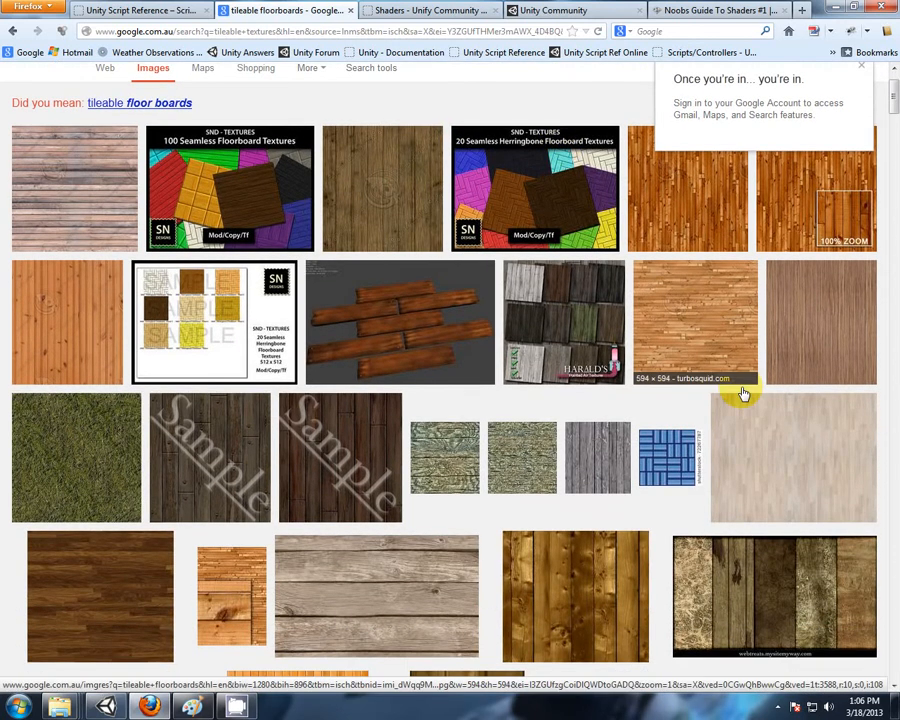
scroll(635, 384, "down", 3)
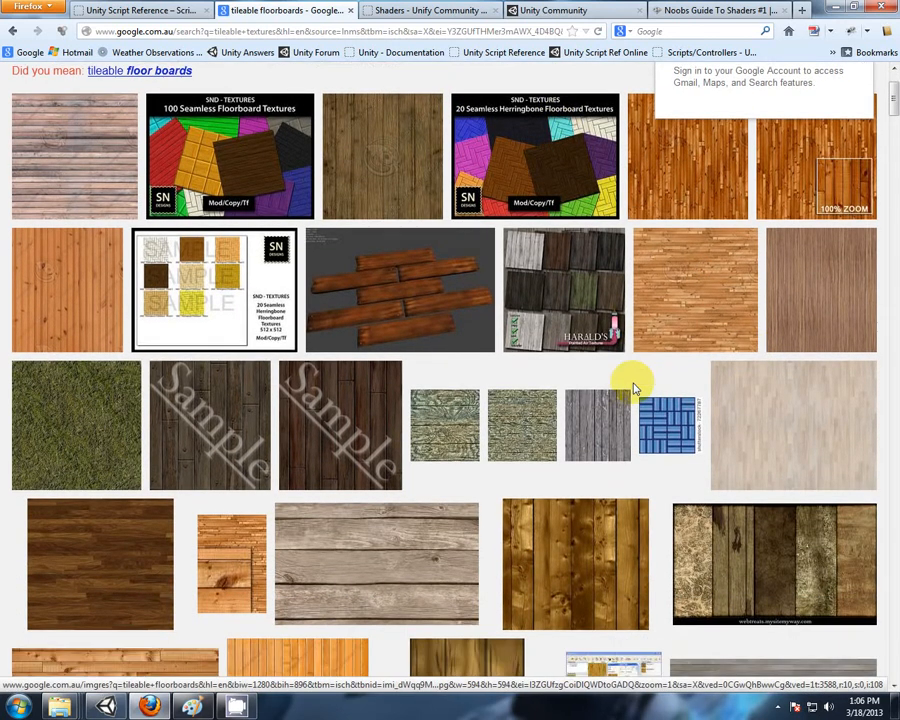
Change the image search to "tileable brick" and look through the brick textures.
scroll(135, 137, "up", 5)
left_click_drag(191, 108, 135, 108)
type("brick")
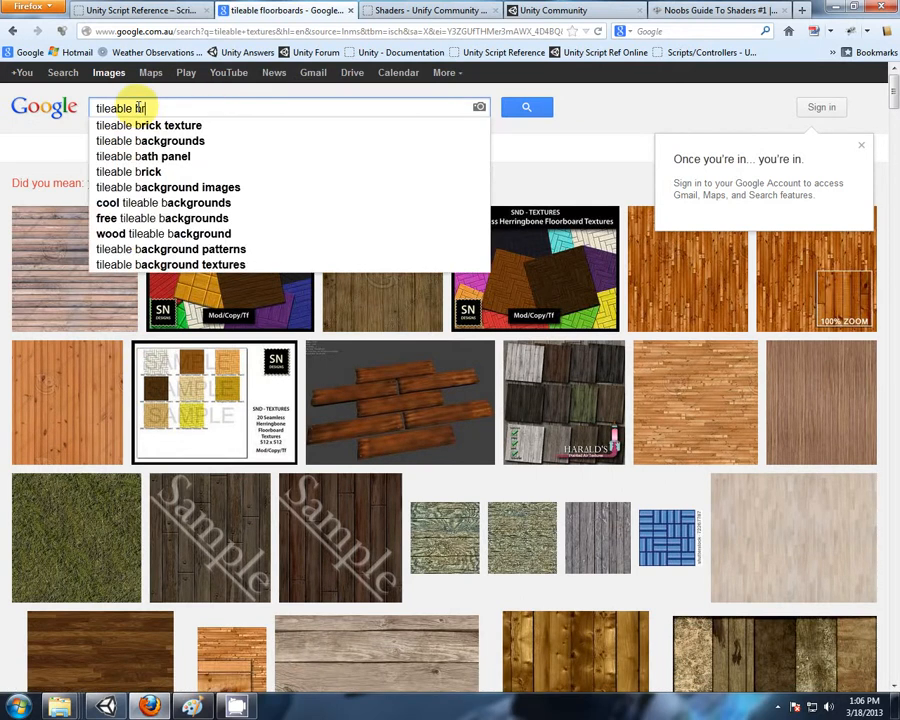
key("Return")
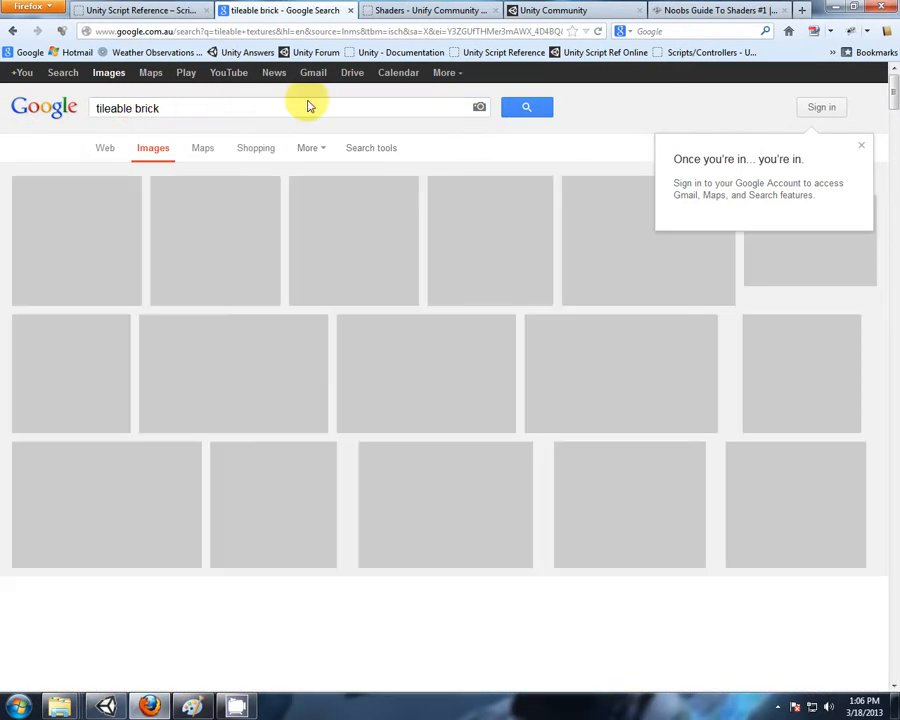
scroll(322, 116, "down", 2)
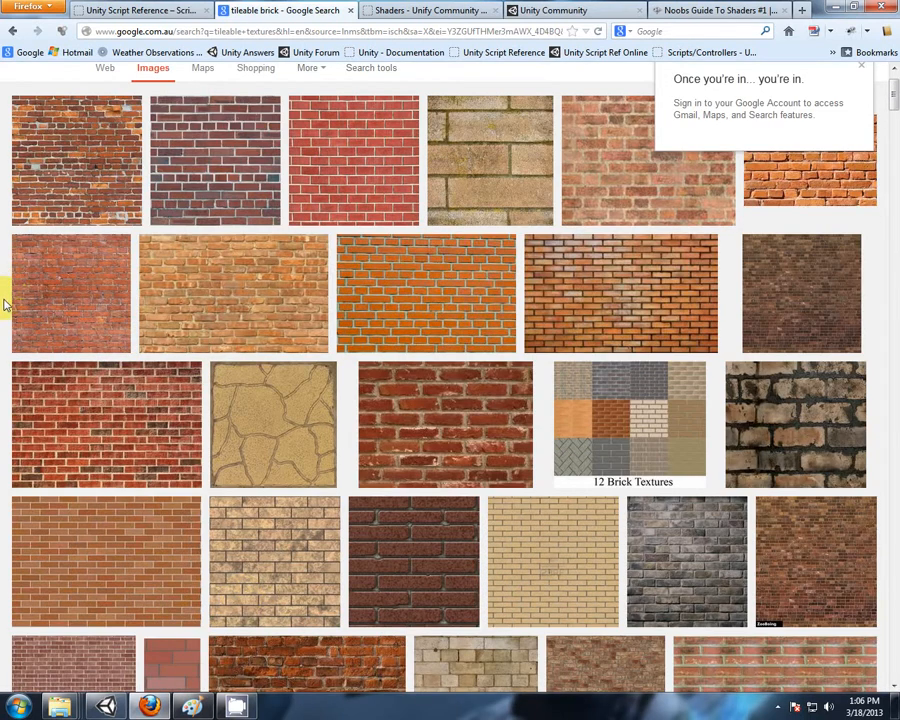
scroll(12, 290, "up", 2)
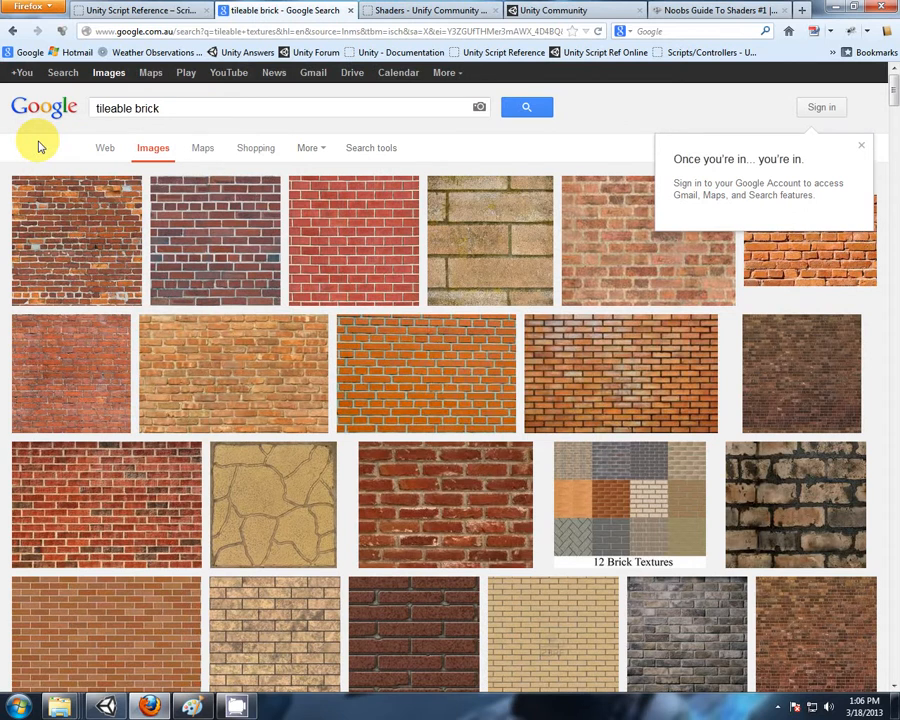
Open the User Manual from the local Unity documentation in the Unity Script Reference tab.
left_click(148, 10)
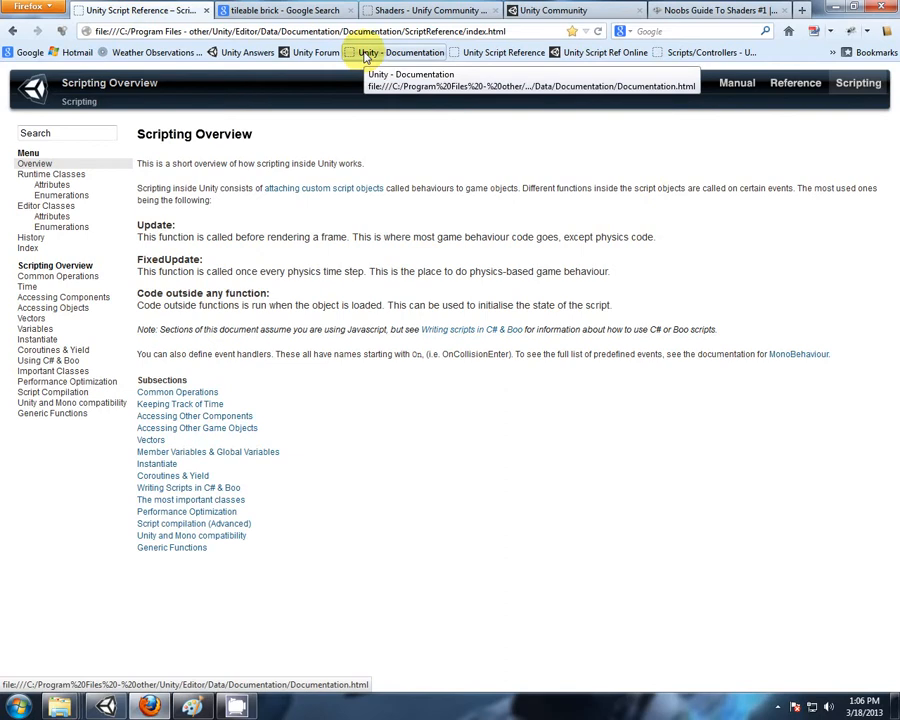
left_click(366, 55)
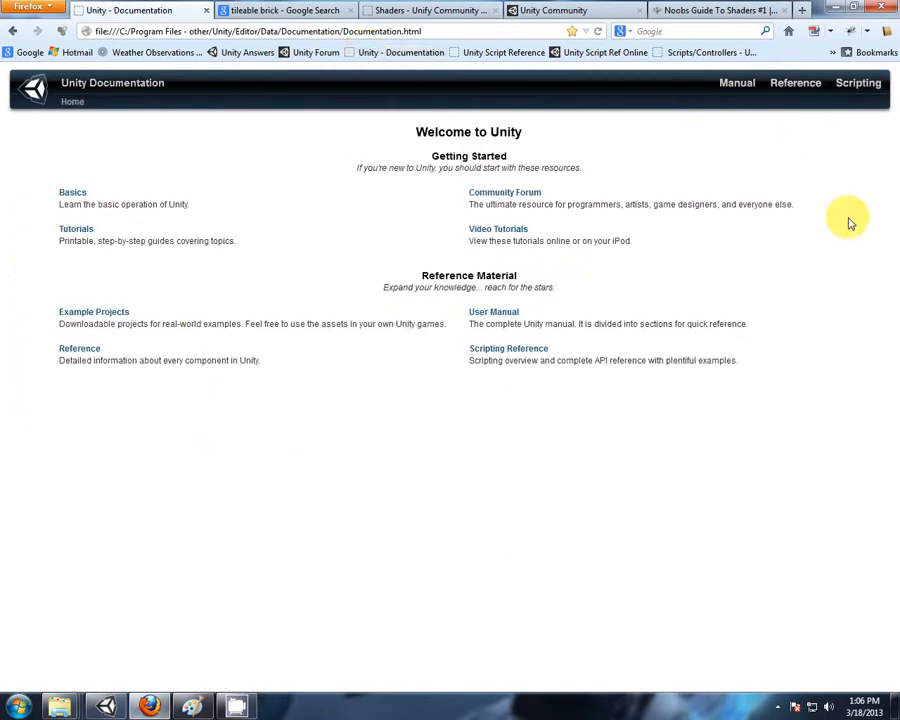
left_click(507, 316)
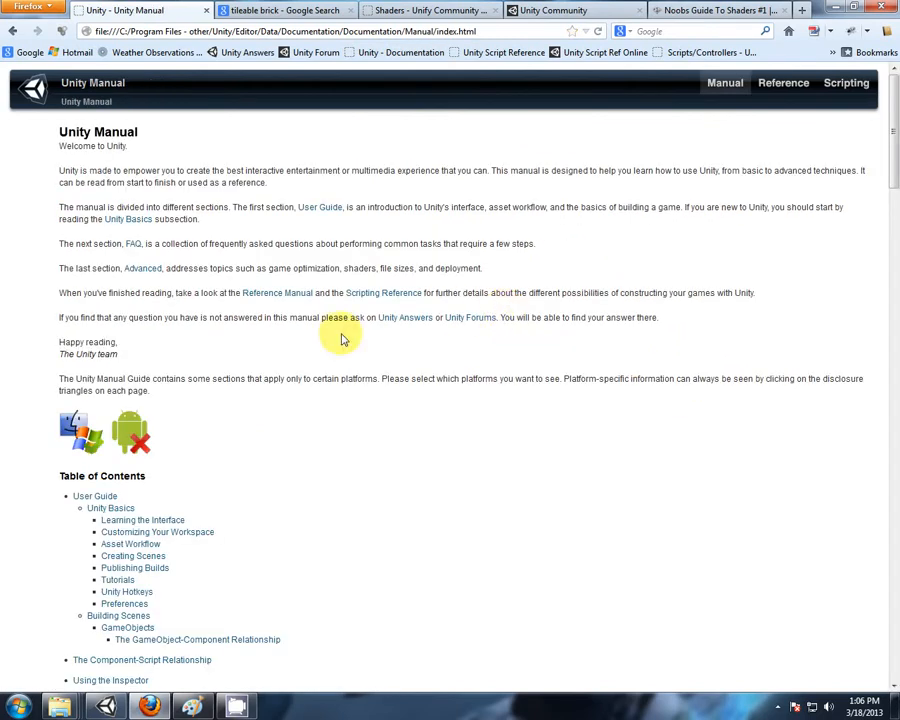
Open the Texture 2D page from the Unity Manual's table of contents.
scroll(286, 284, "down", 1)
scroll(284, 280, "down", 3)
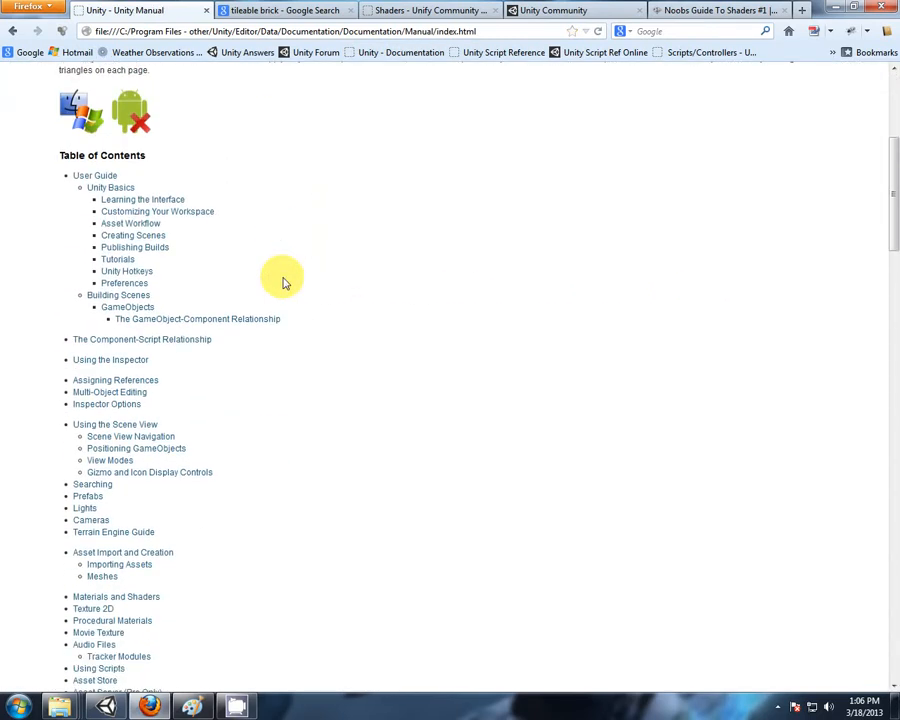
scroll(284, 282, "down", 2)
scroll(282, 284, "down", 2)
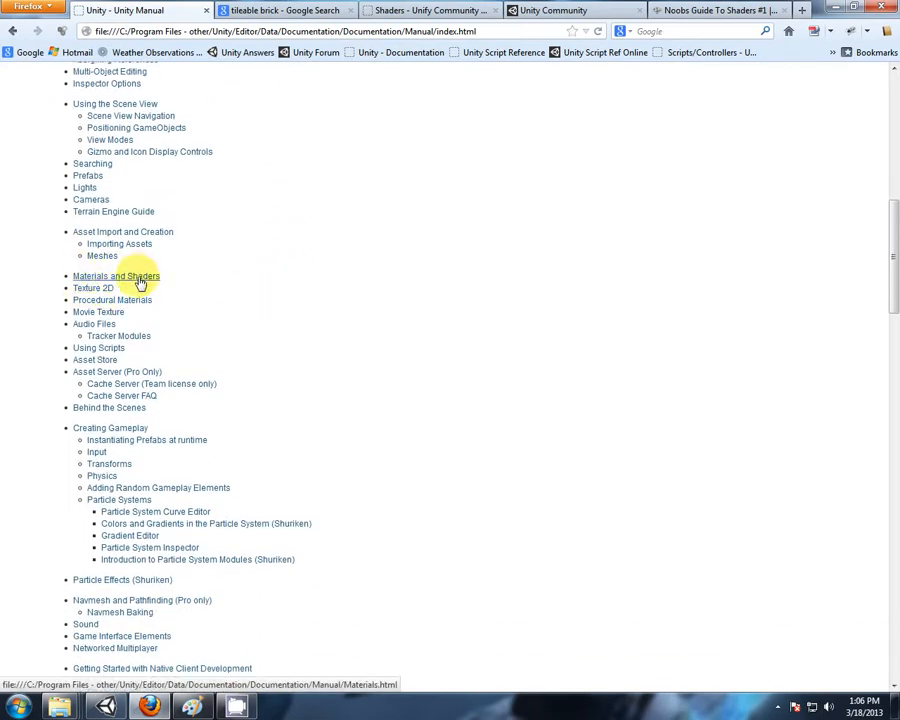
left_click(80, 290)
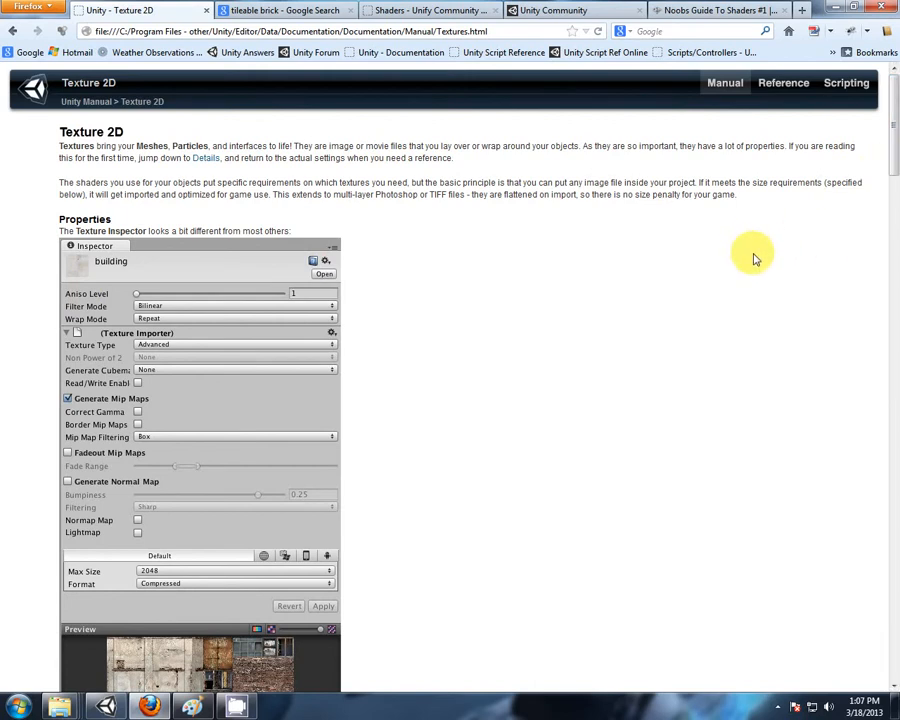
Read through the Texture 2D page's inspector properties and Texture Importer settings, and return to its beginning.
scroll(752, 262, "down", 3)
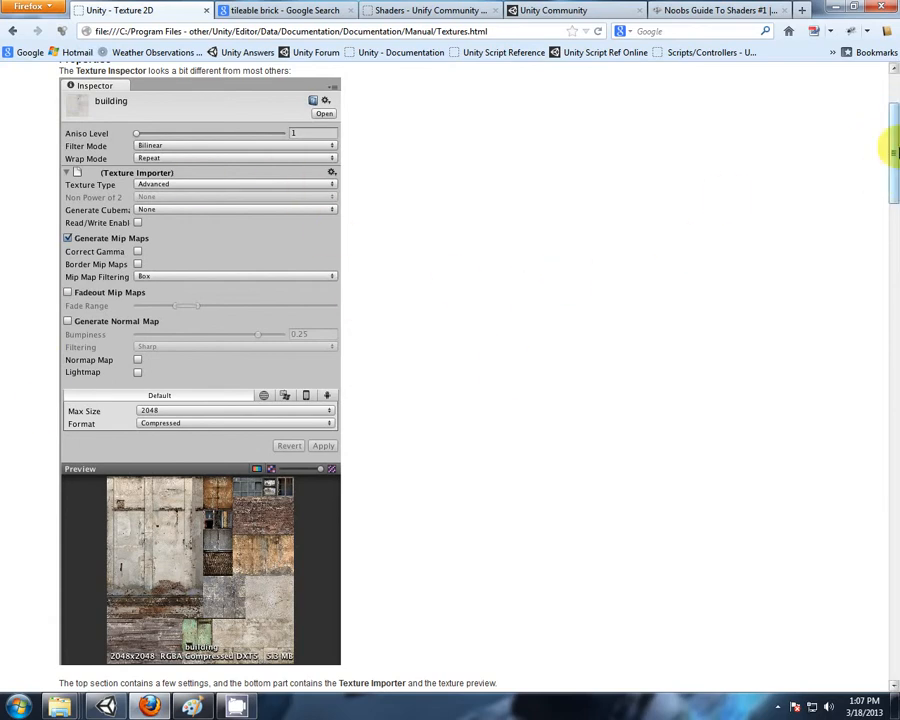
left_click_drag(894, 155, 894, 215)
scroll(751, 211, "down", 5)
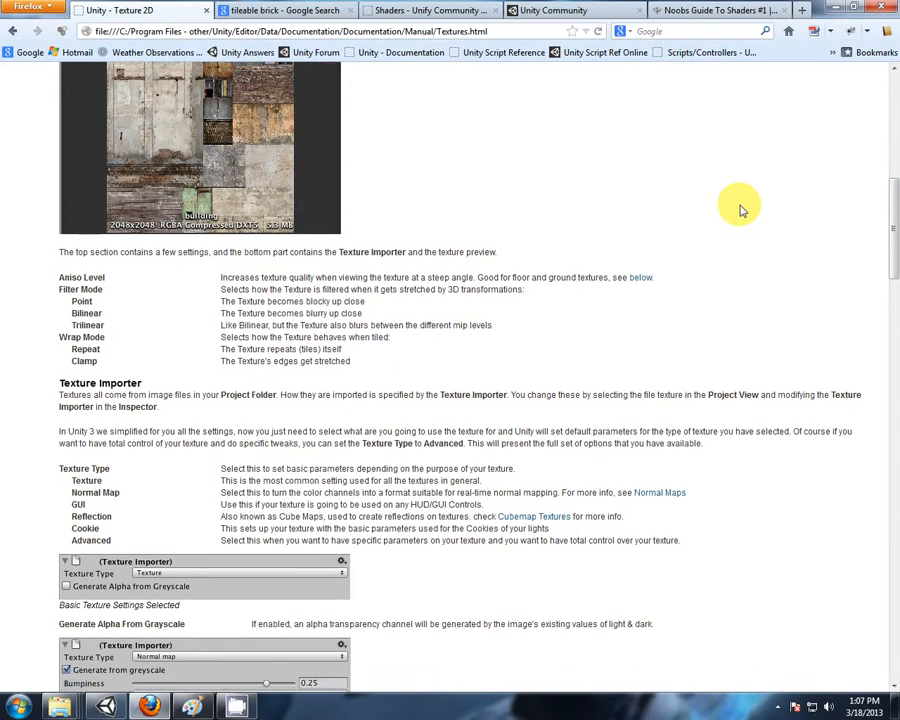
scroll(690, 178, "down", 4)
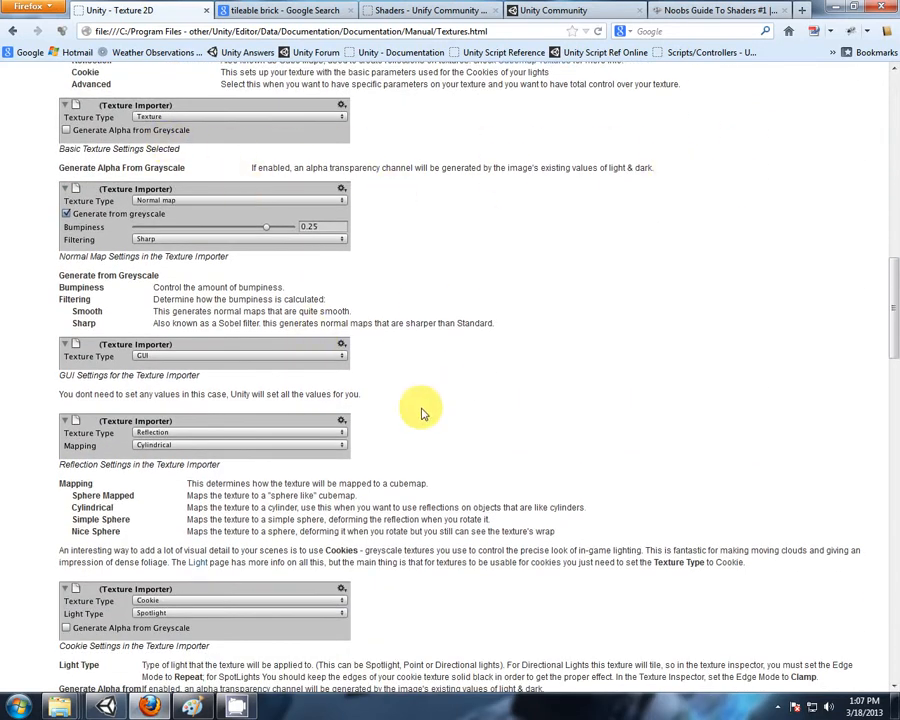
left_click_drag(893, 295, 884, 125)
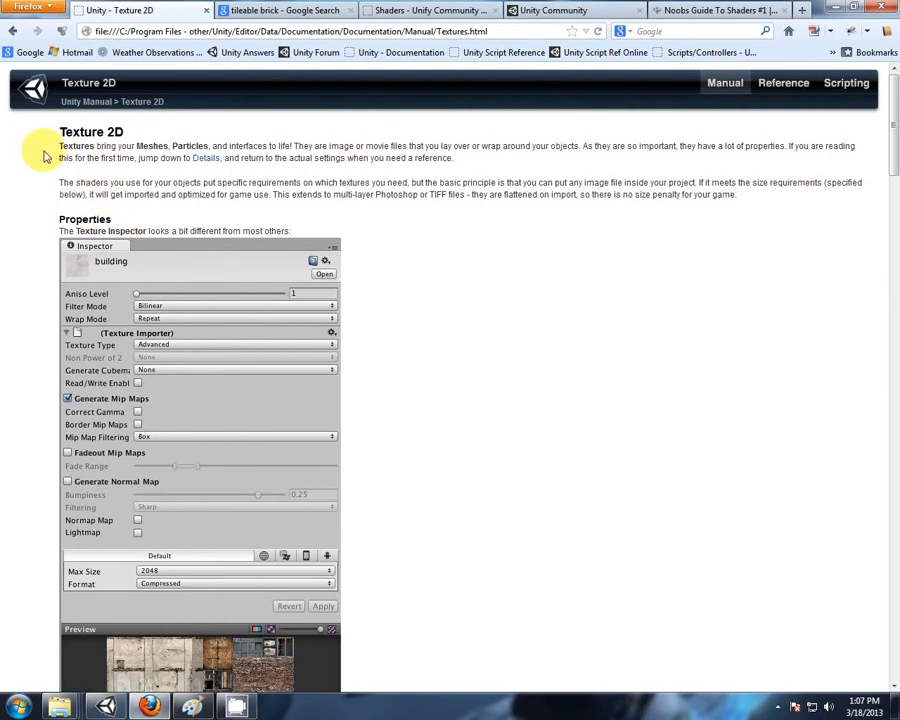
Switch to Unity, collapse the Standard Assets, _Scripts and _Scenes folders, and select the _Textures folder.
left_click(110, 707)
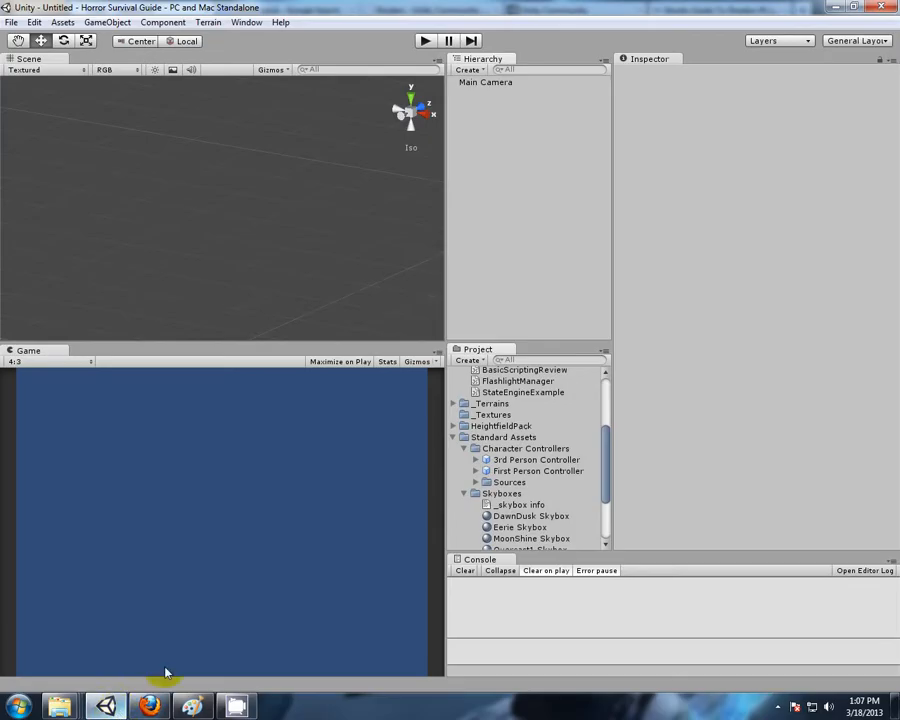
left_click(462, 438)
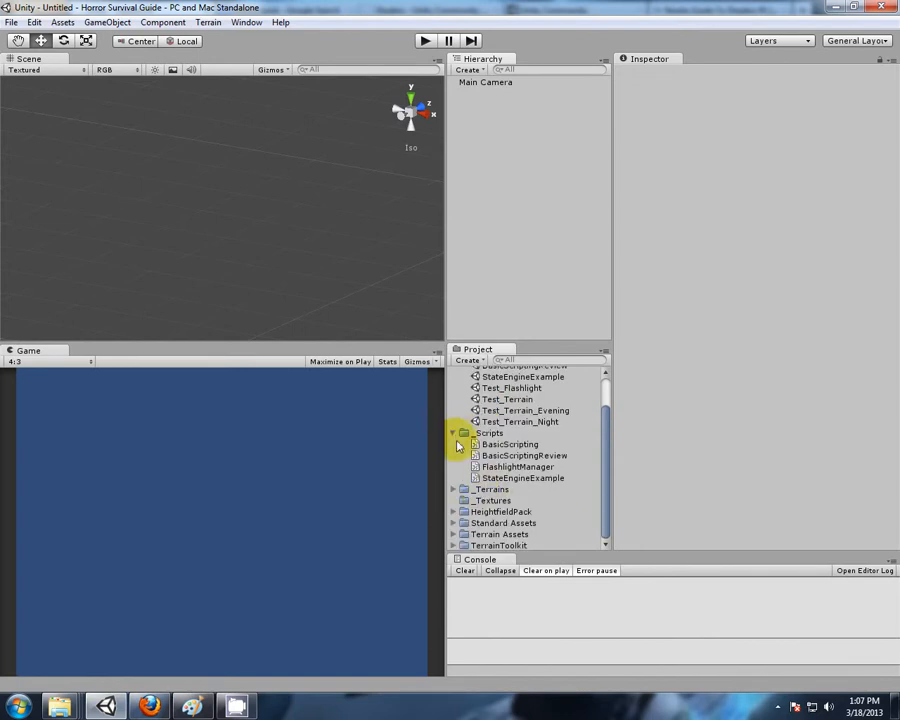
left_click(454, 434)
left_click(454, 396)
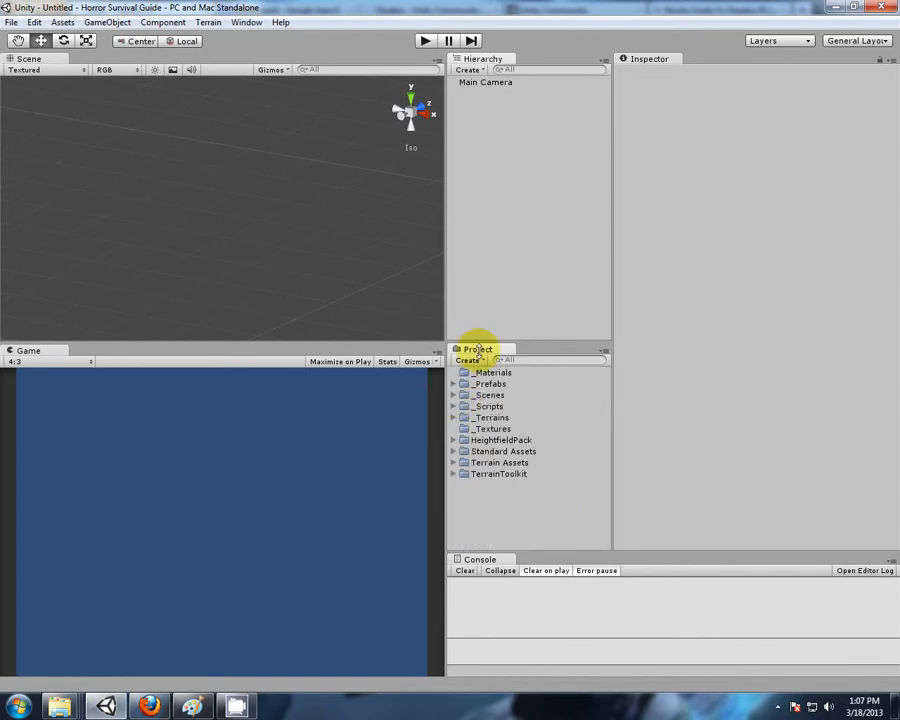
left_click(488, 372)
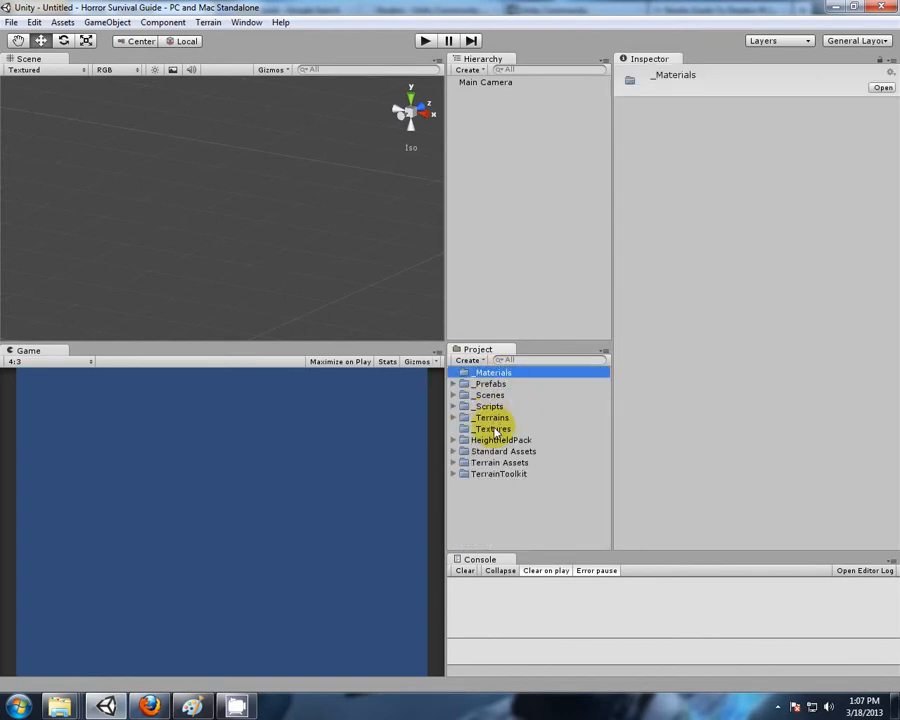
left_click(494, 429)
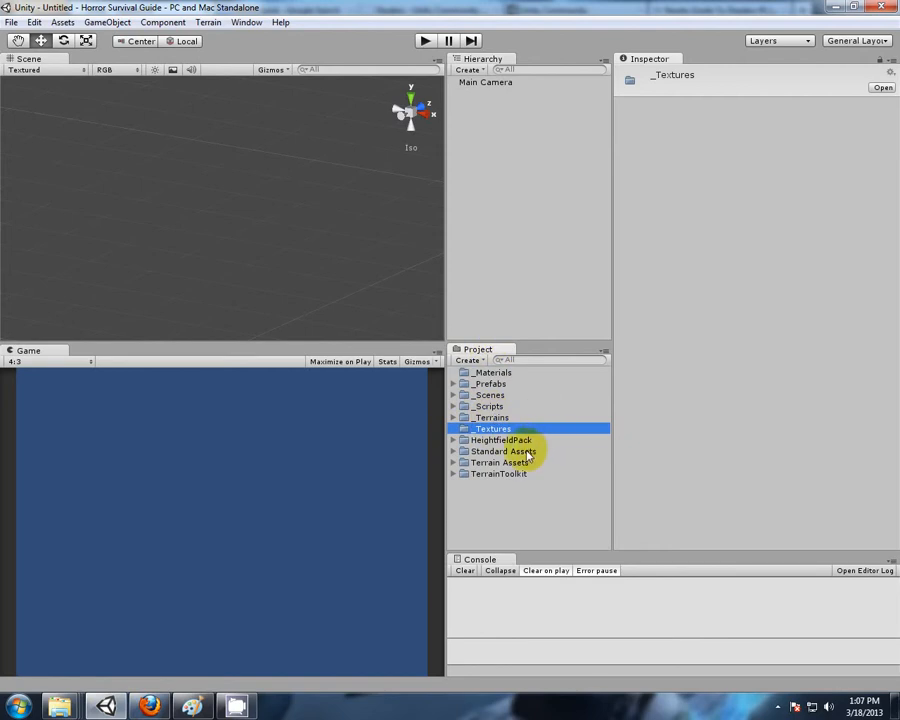
Switch to the Tileable folder in Windows Explorer and look over its textures, including the WallPanel images and their normal maps.
mouse_move(60, 706)
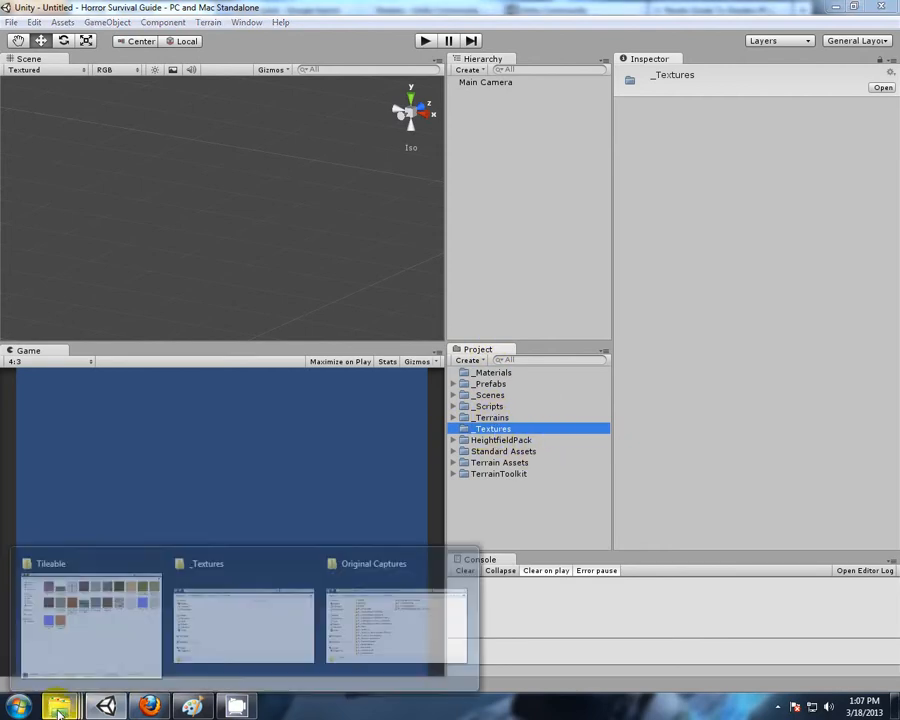
left_click(97, 563)
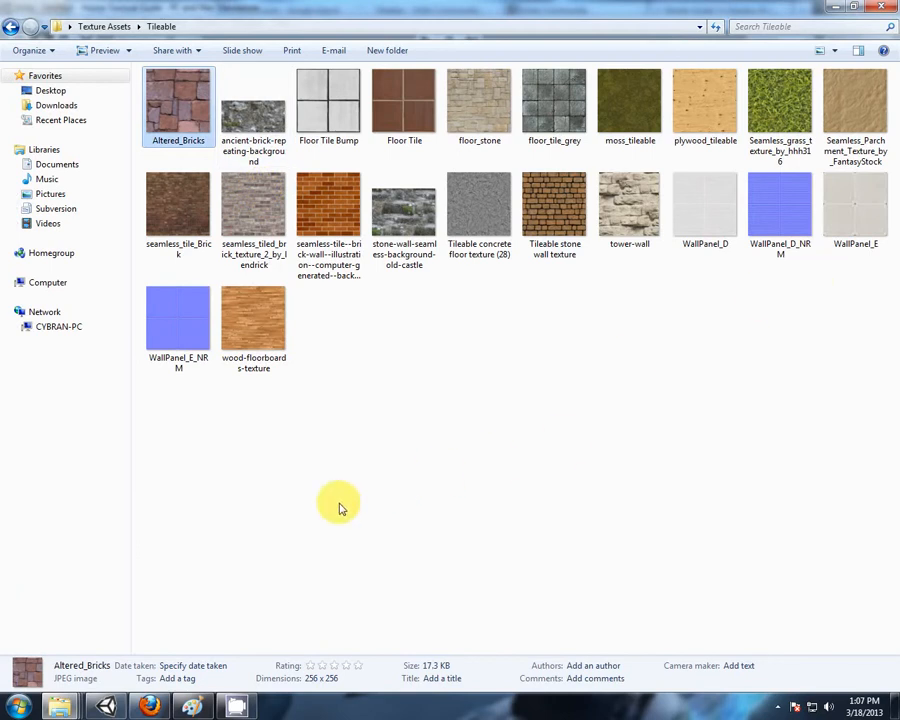
left_click(688, 215)
left_click(177, 330, "shift")
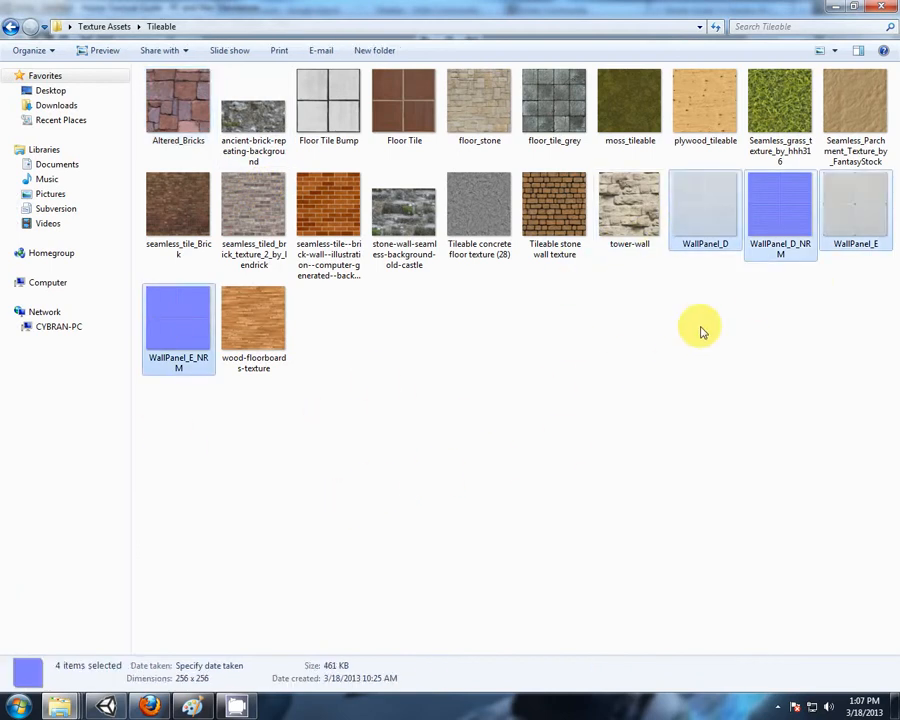
left_click(321, 537)
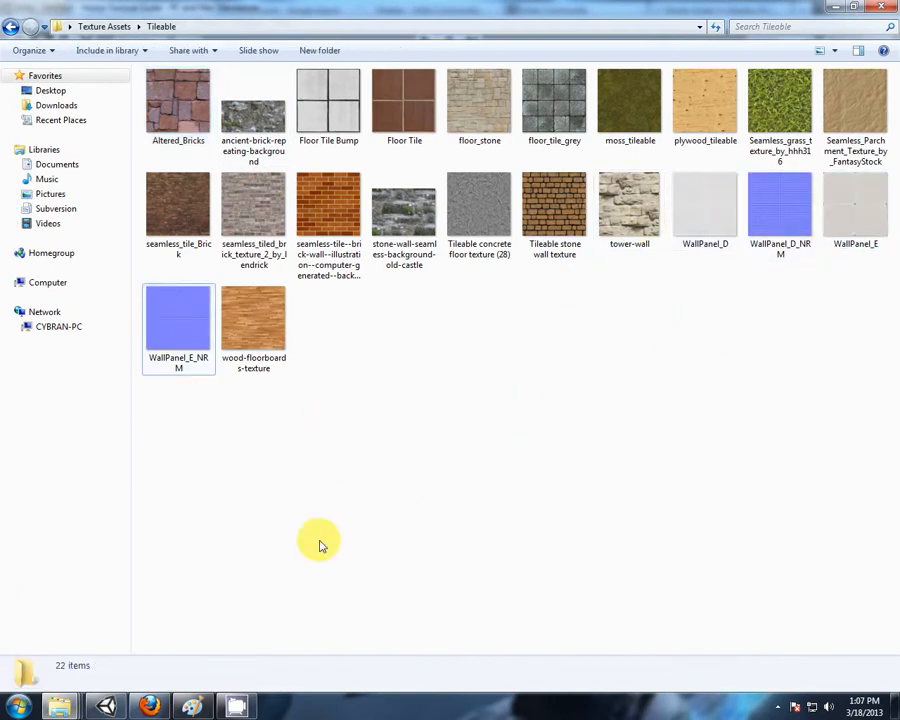
Return to Unity, reveal the project's _Textures folder in Windows Explorer and open it.
left_click(105, 706)
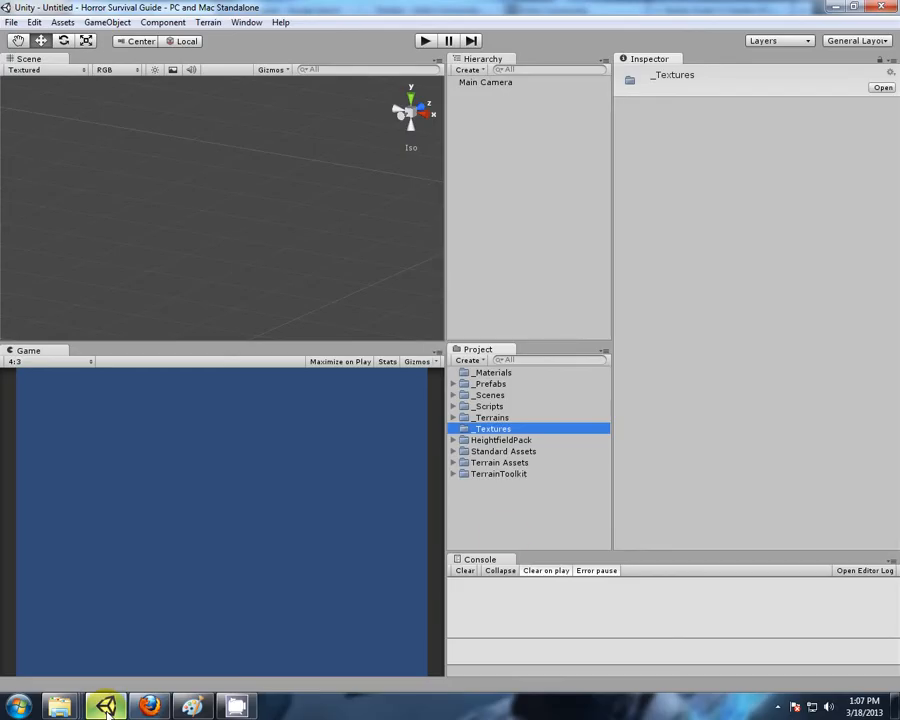
right_click(500, 430)
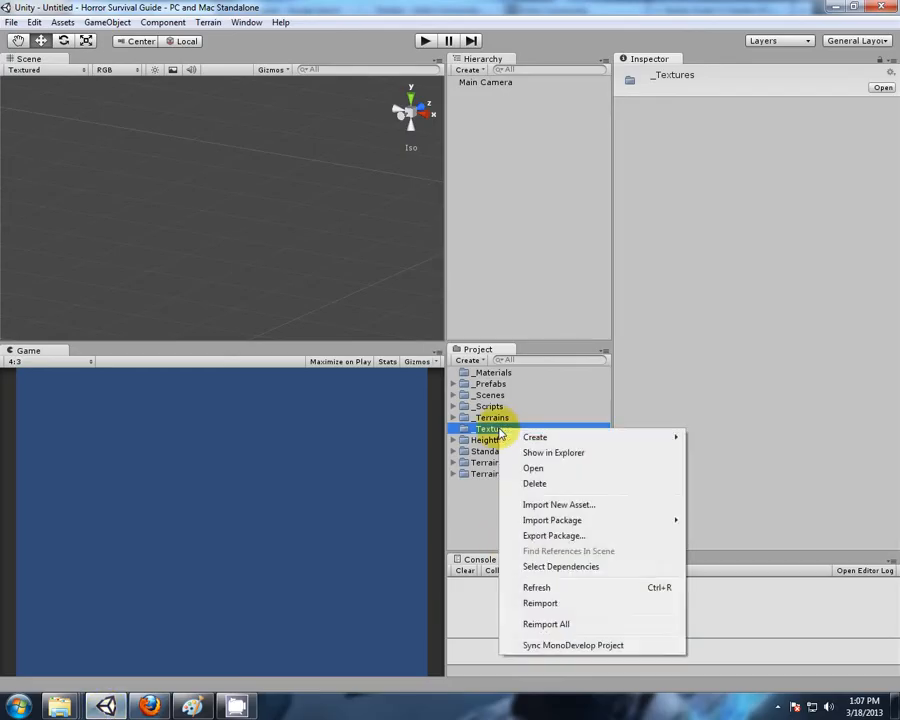
left_click(553, 454)
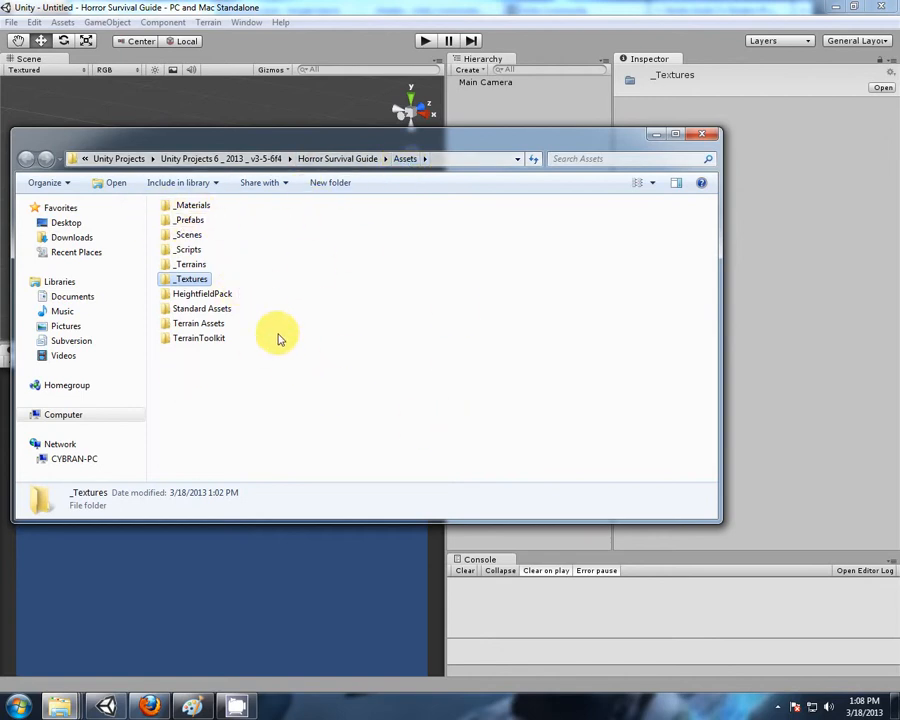
double_click(198, 285)
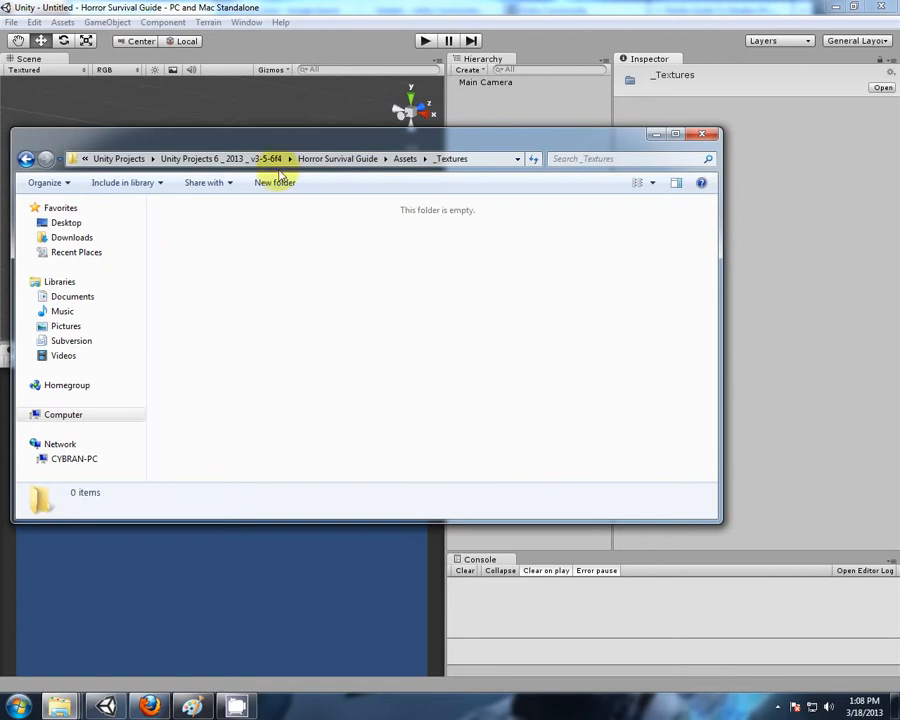
left_click_drag(271, 146, 421, 277)
Copy the Buttons and Tileable folders from the Texture Assets folder.
left_click(59, 707)
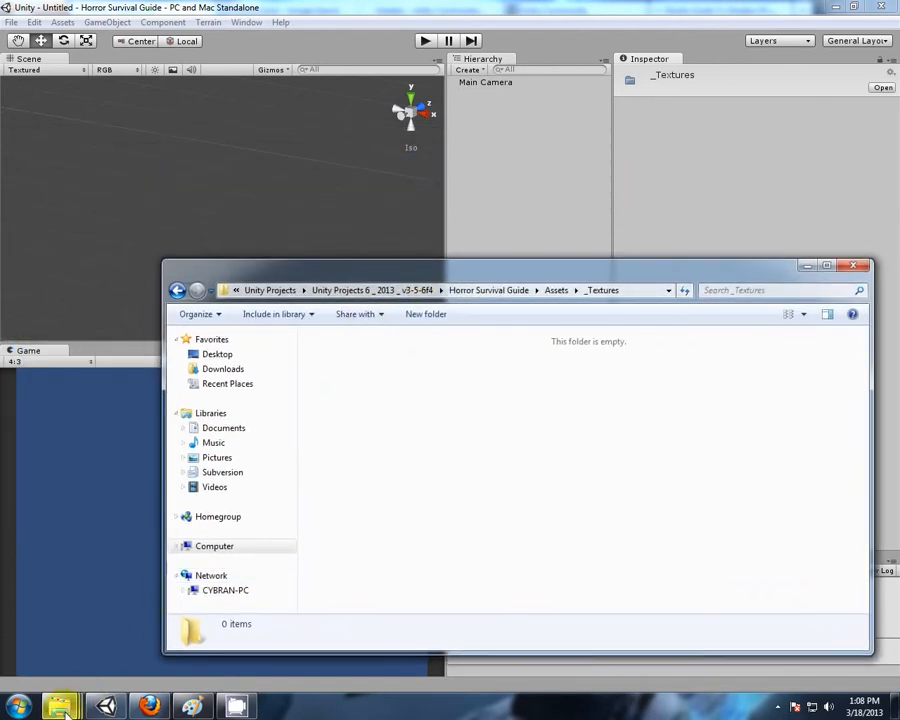
left_click(74, 559)
left_click(391, 320)
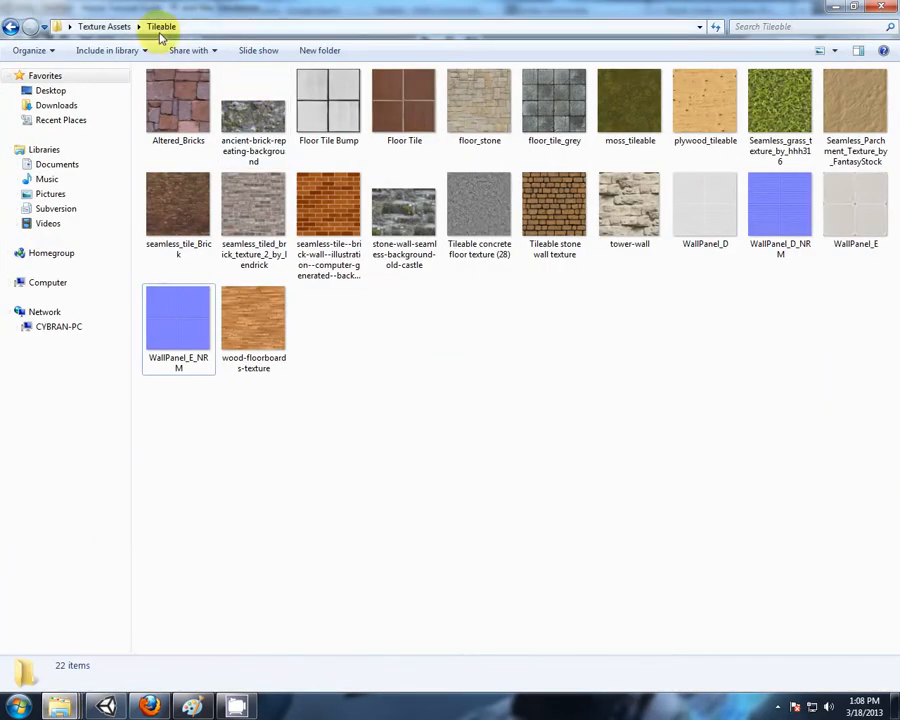
left_click(110, 24)
left_click(172, 77)
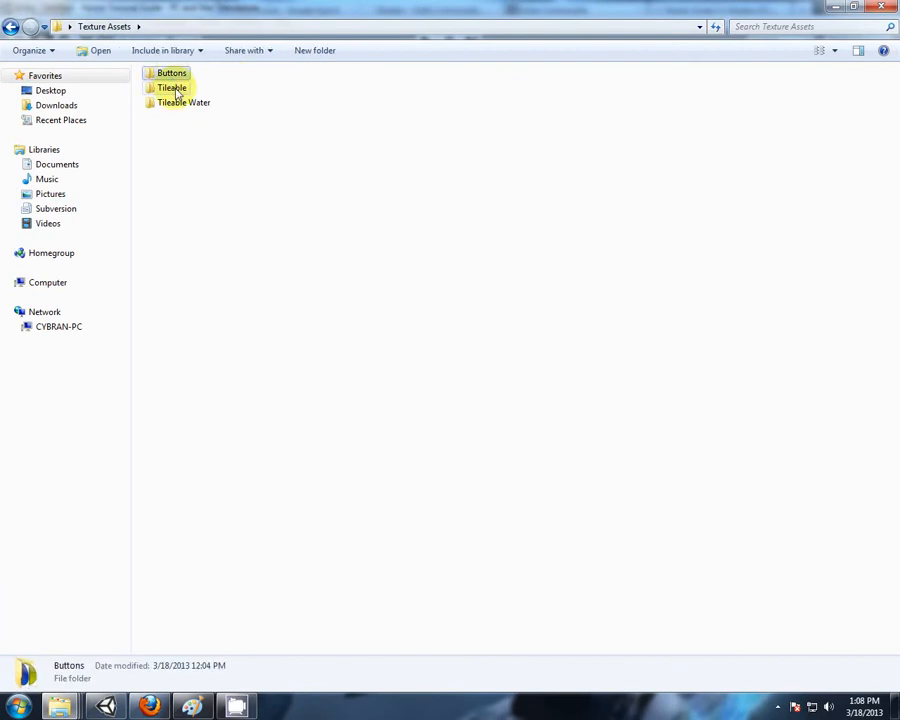
left_click(175, 90, "ctrl")
right_click(172, 79)
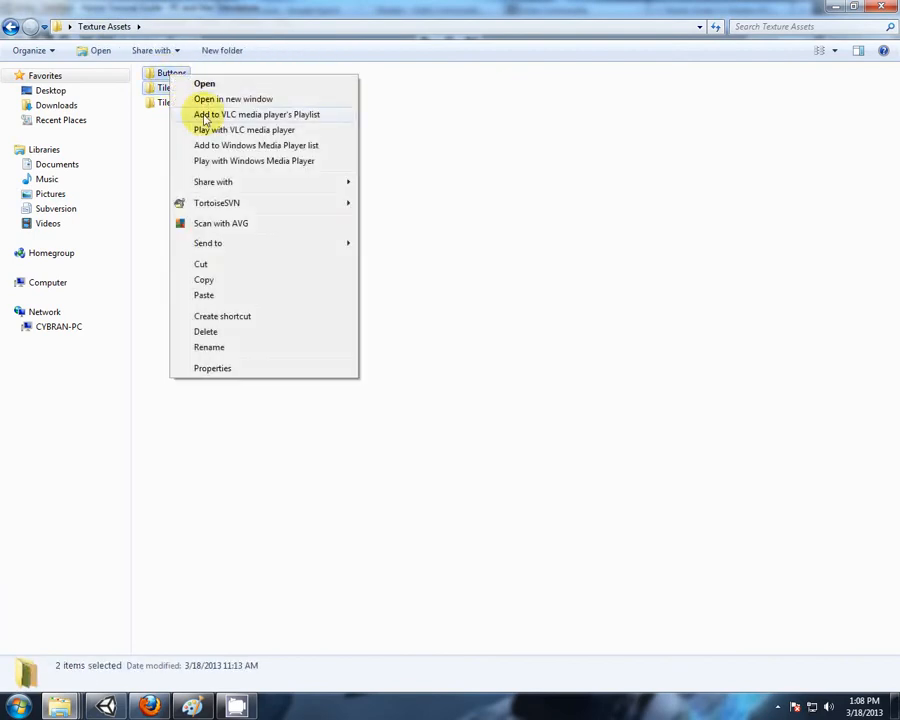
left_click(206, 279)
Paste the copied folders into the project's _Textures folder and switch to Unity to import them.
mouse_move(60, 706)
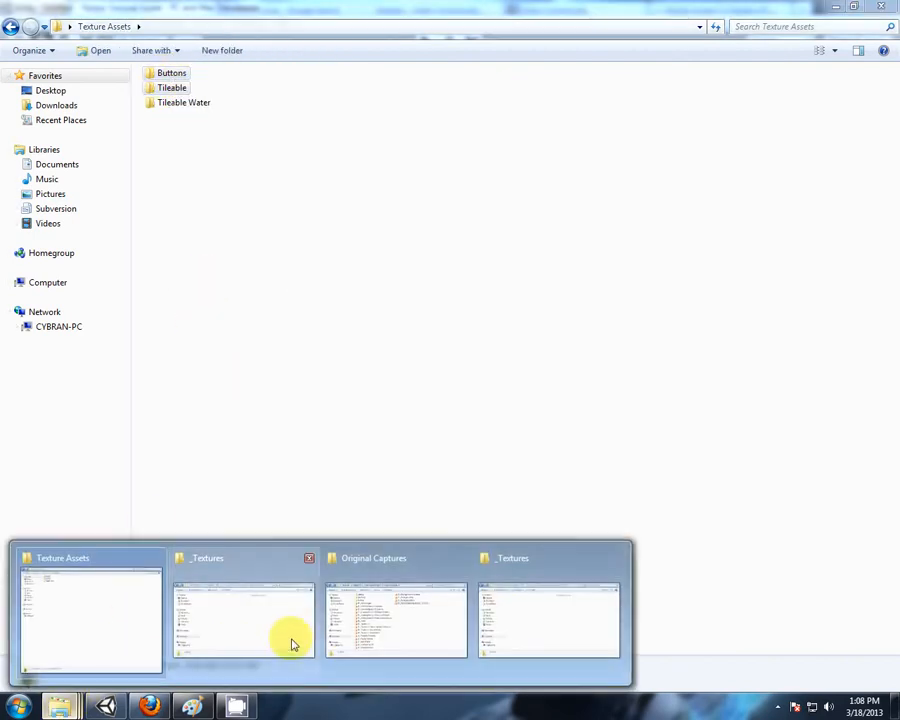
left_click(556, 613)
right_click(362, 410)
left_click(426, 508)
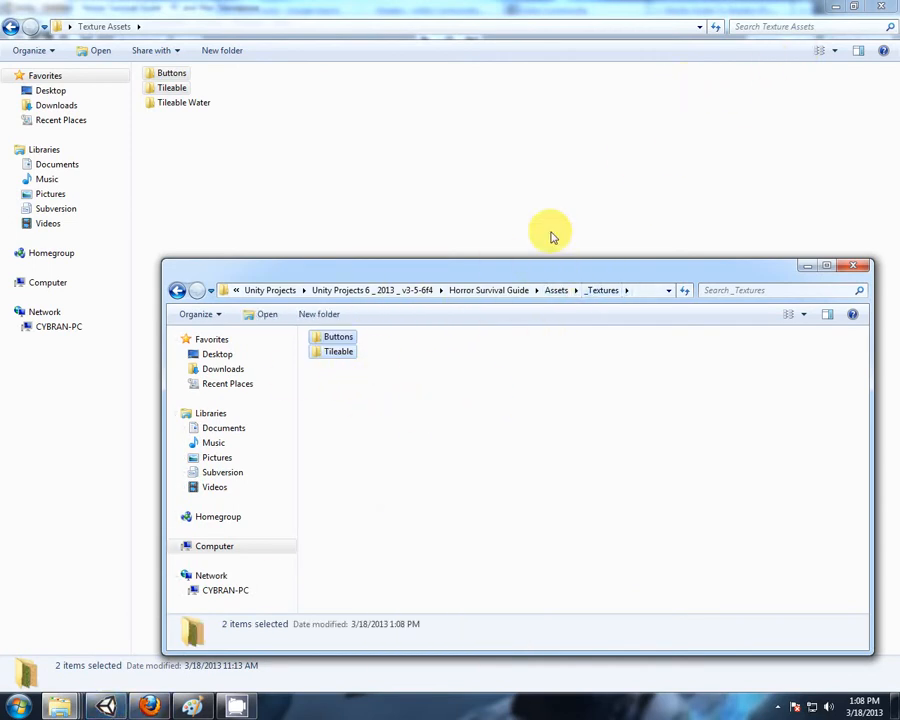
mouse_move(105, 707)
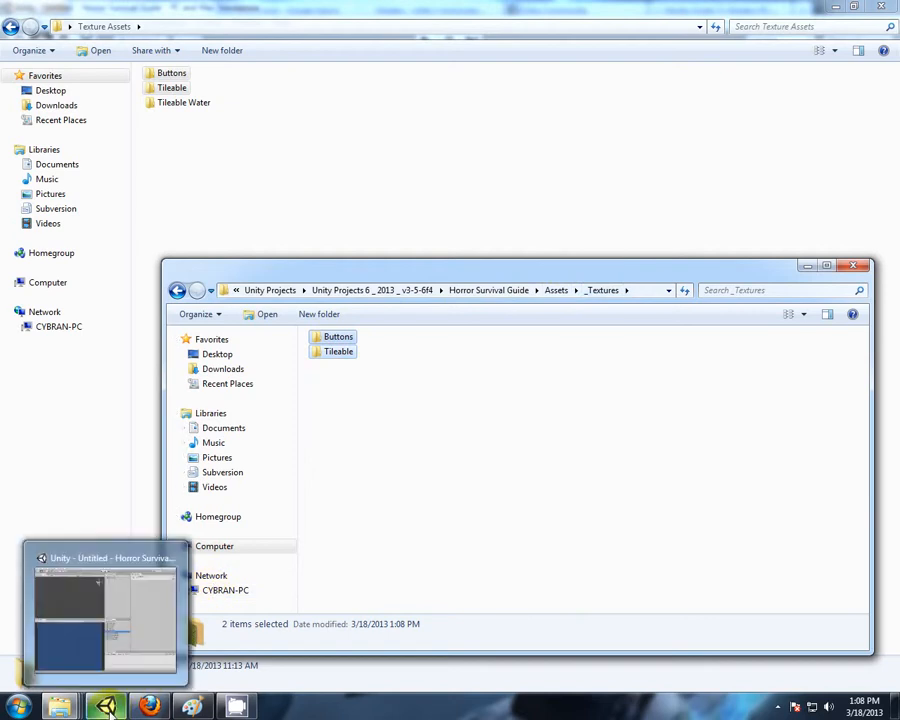
left_click(105, 707)
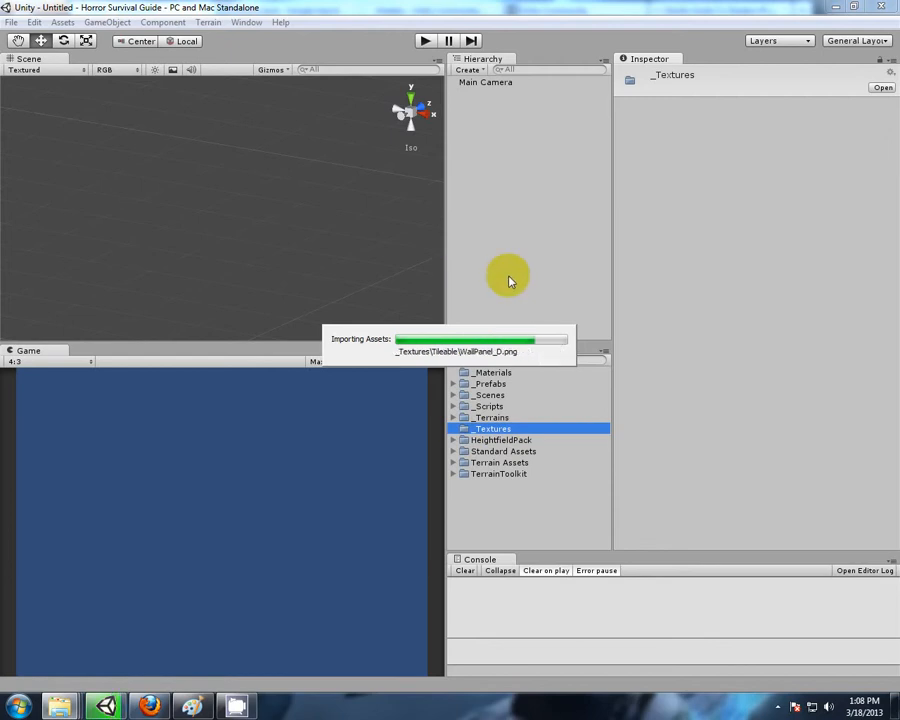
Close the Console and enlarge the Project view to make room for the texture list.
left_click_drag(604, 417, 605, 437)
left_click_drag(476, 558, 160, 440)
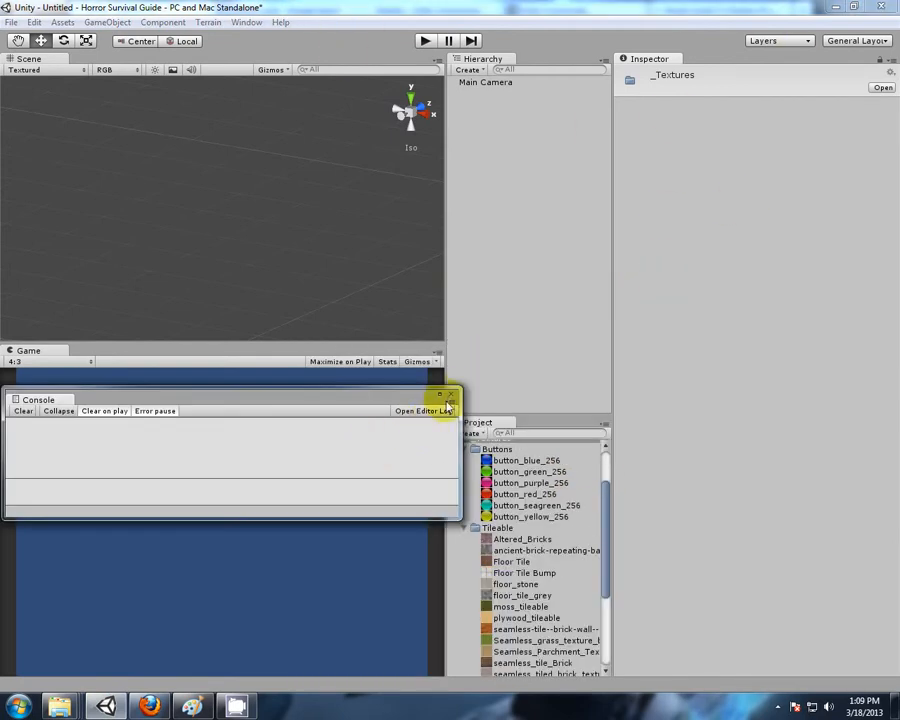
left_click(451, 398)
left_click_drag(500, 412, 506, 207)
left_click_drag(605, 311, 605, 302)
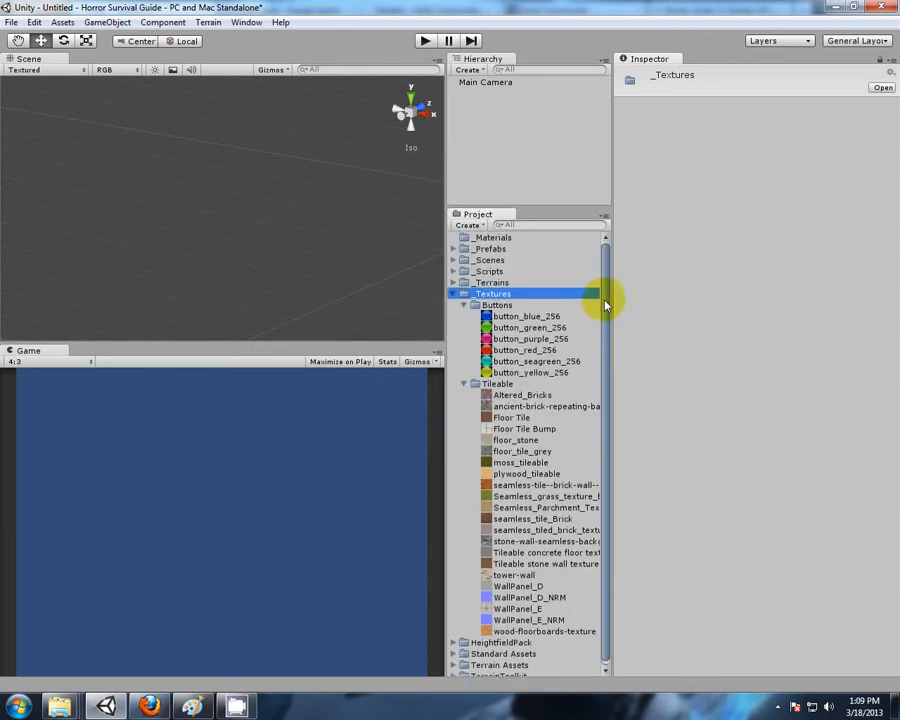
Collapse the Buttons folder and examine the import settings of Altered_Bricks, ancient-brick-repeating-background and floor_stone in the Tileable folder.
left_click(463, 306)
left_click(464, 316)
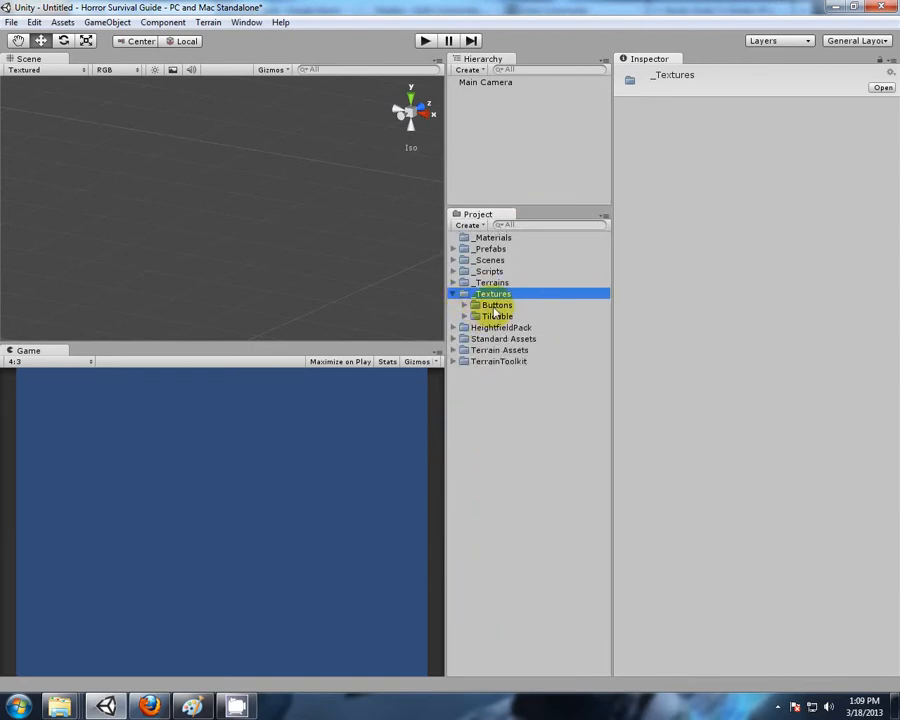
left_click(463, 317)
left_click(492, 327)
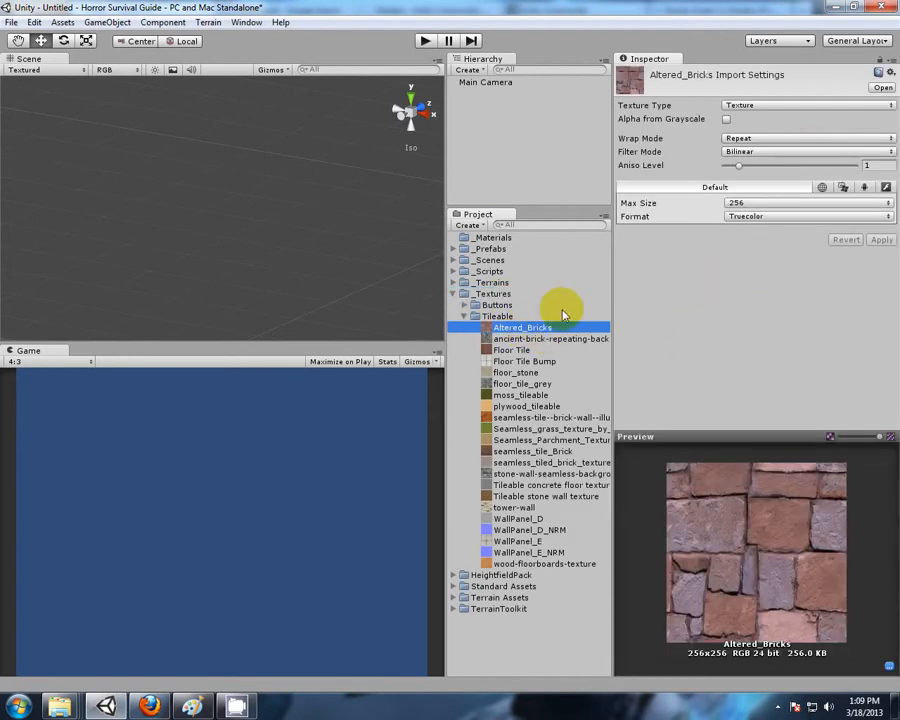
left_click(517, 340)
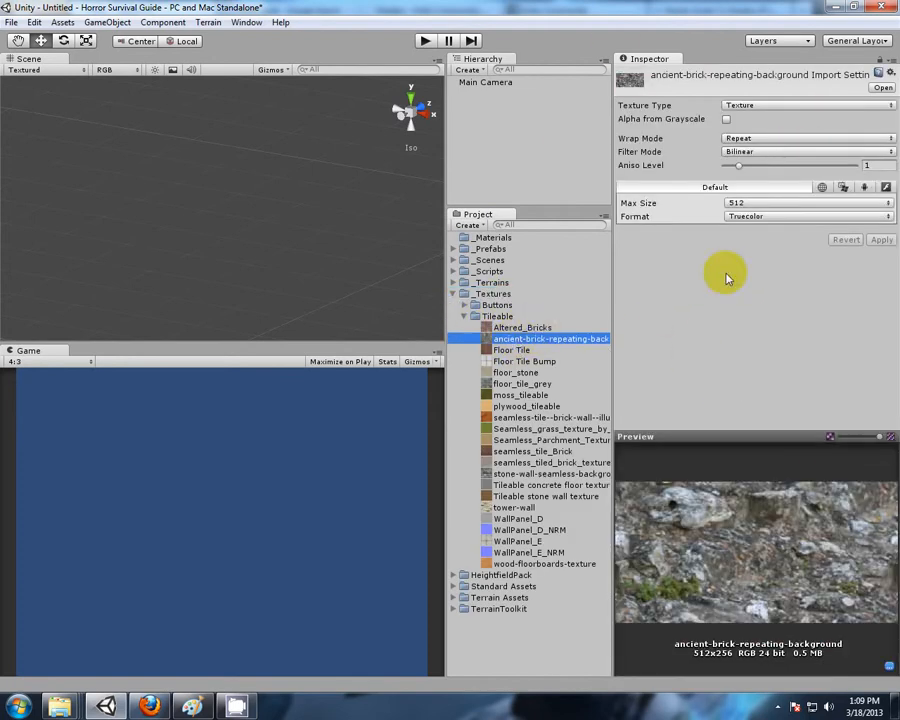
left_click(515, 373)
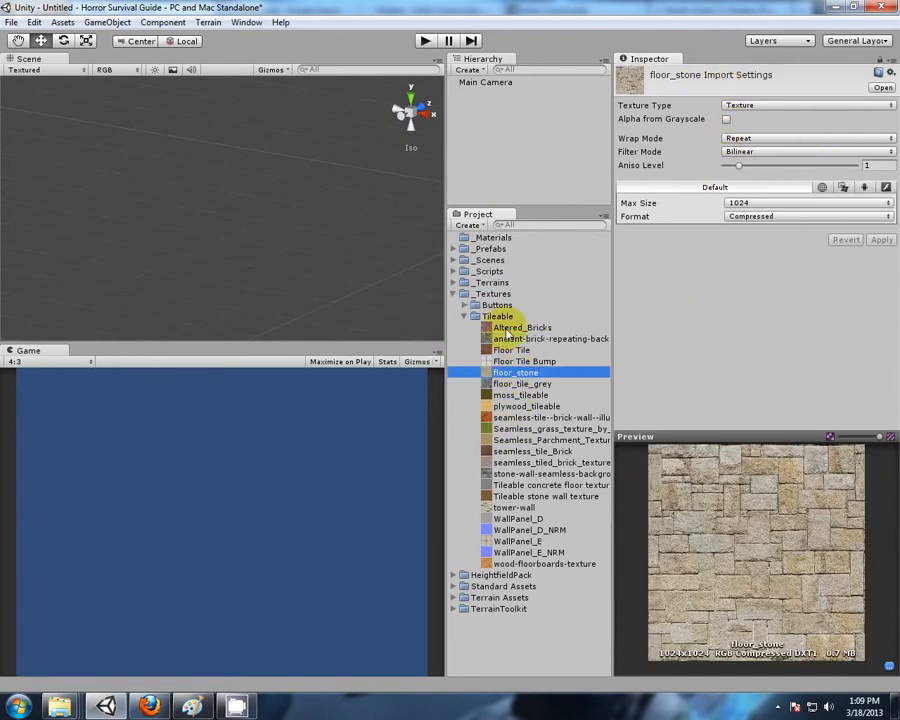
left_click(510, 329)
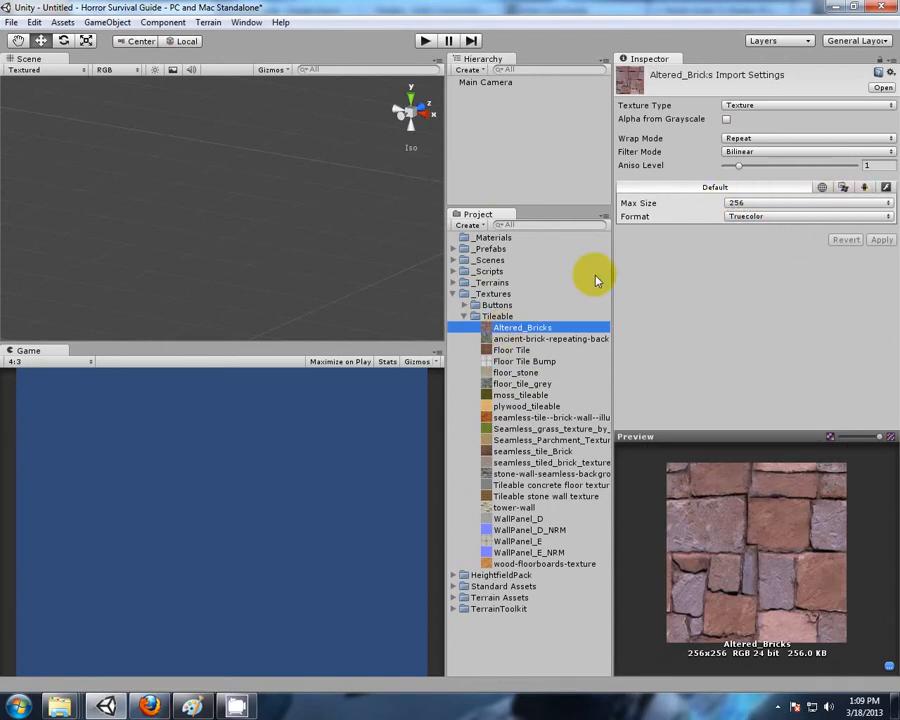
Select the plywood_tileable texture, then open the project's Tileable folder in Windows Explorer and check the image file's pixel dimensions.
left_click(521, 408)
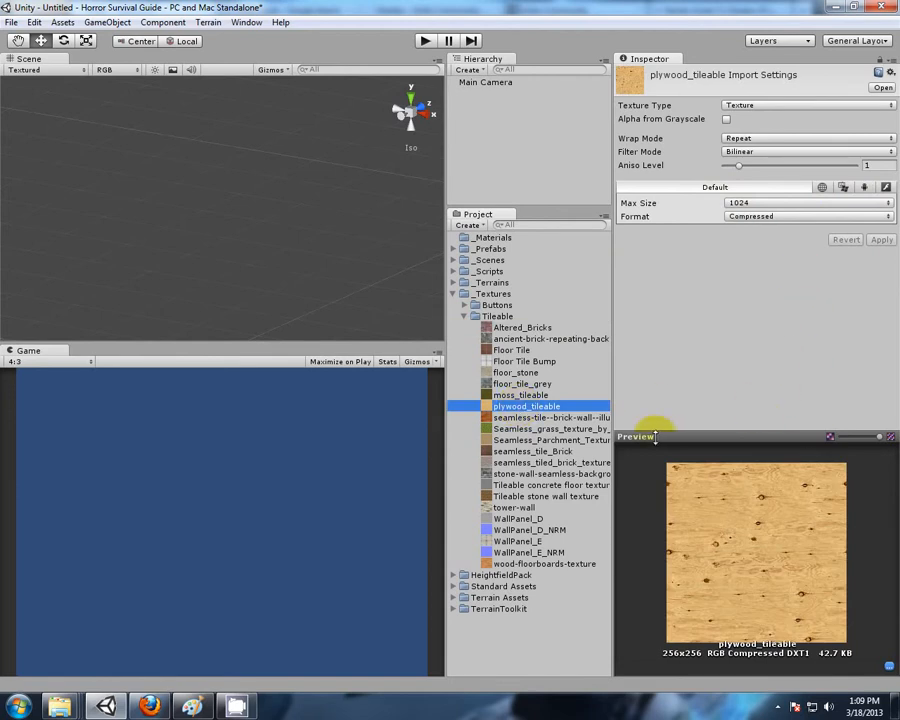
mouse_move(55, 706)
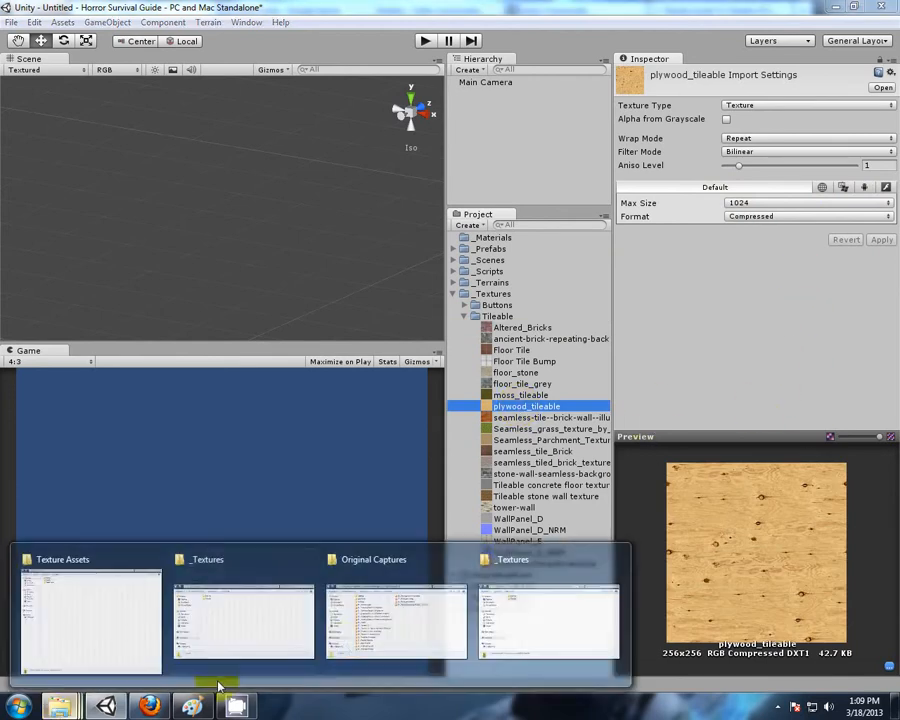
left_click(572, 557)
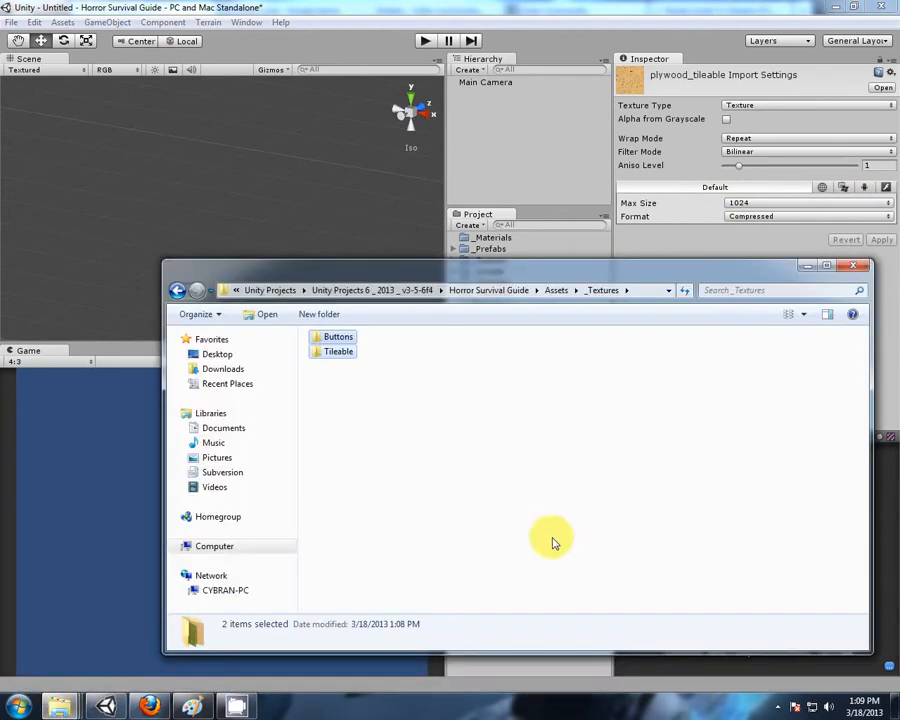
double_click(338, 351)
left_click_drag(452, 262, 313, 150)
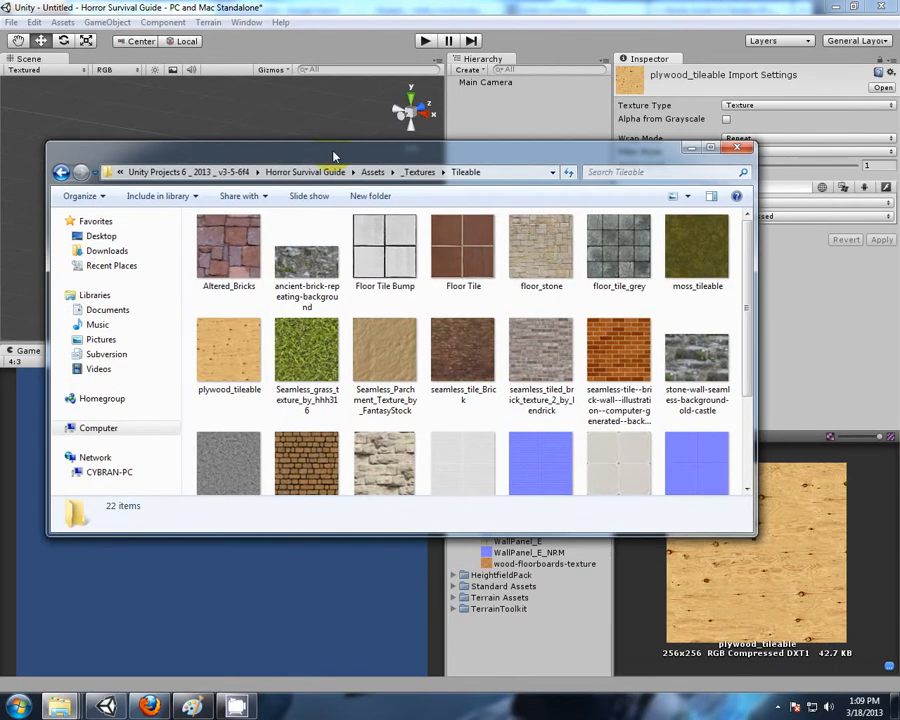
scroll(423, 345, "down", 2)
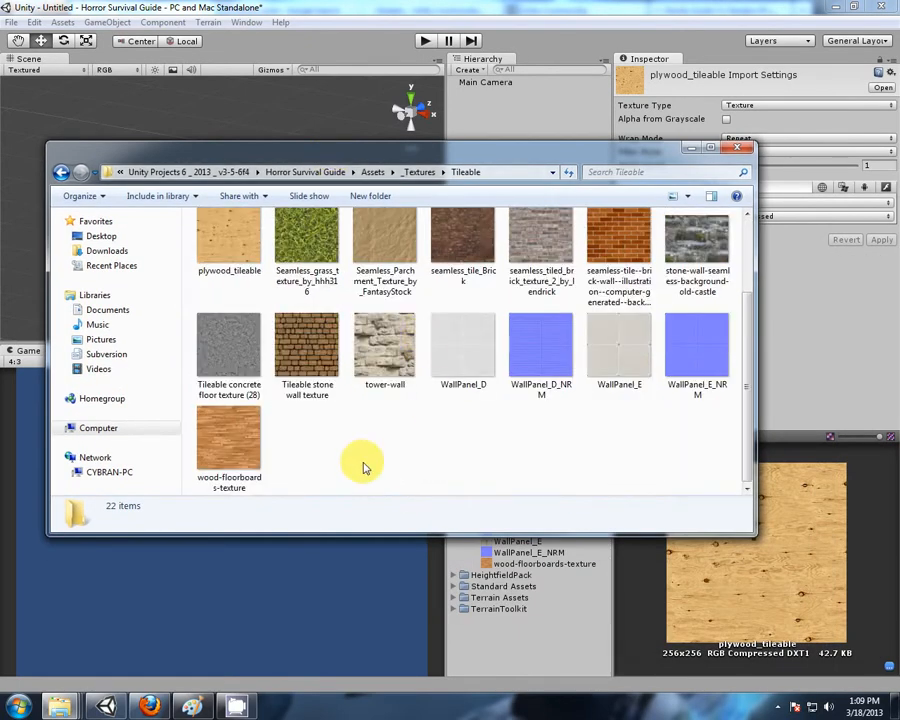
left_click(220, 242)
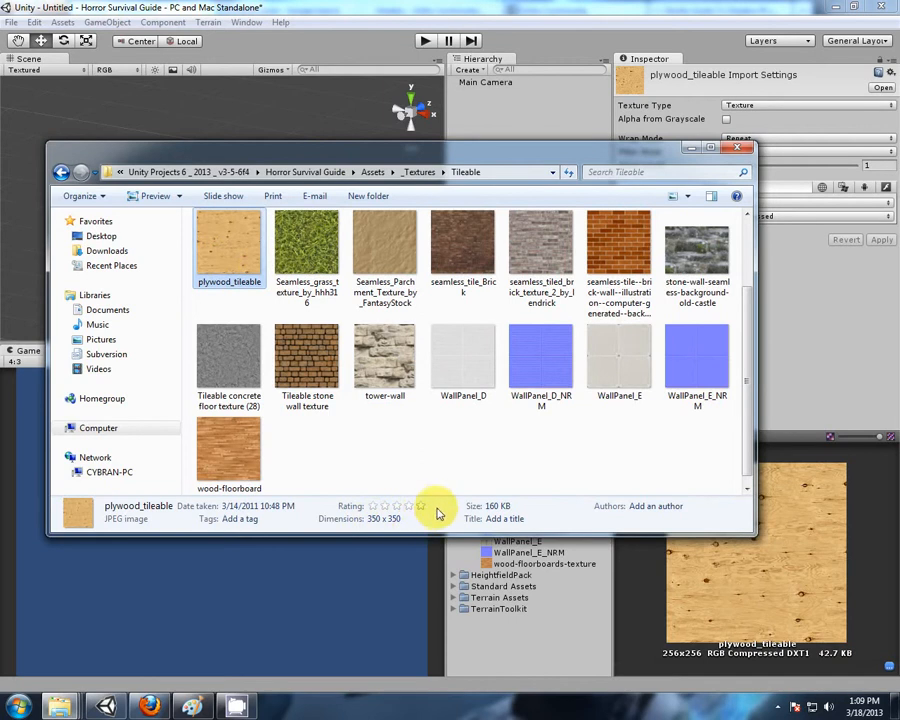
Switch back to Unity and apply a Max Size of 512 and the Truecolor format to the plywood_tileable texture.
left_click(598, 14)
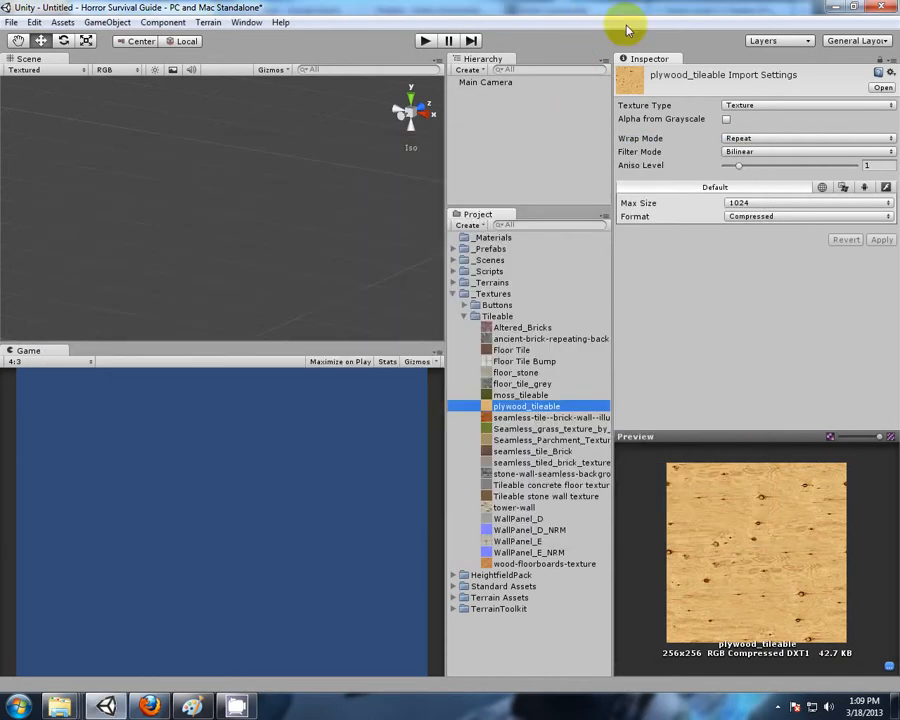
left_click(761, 205)
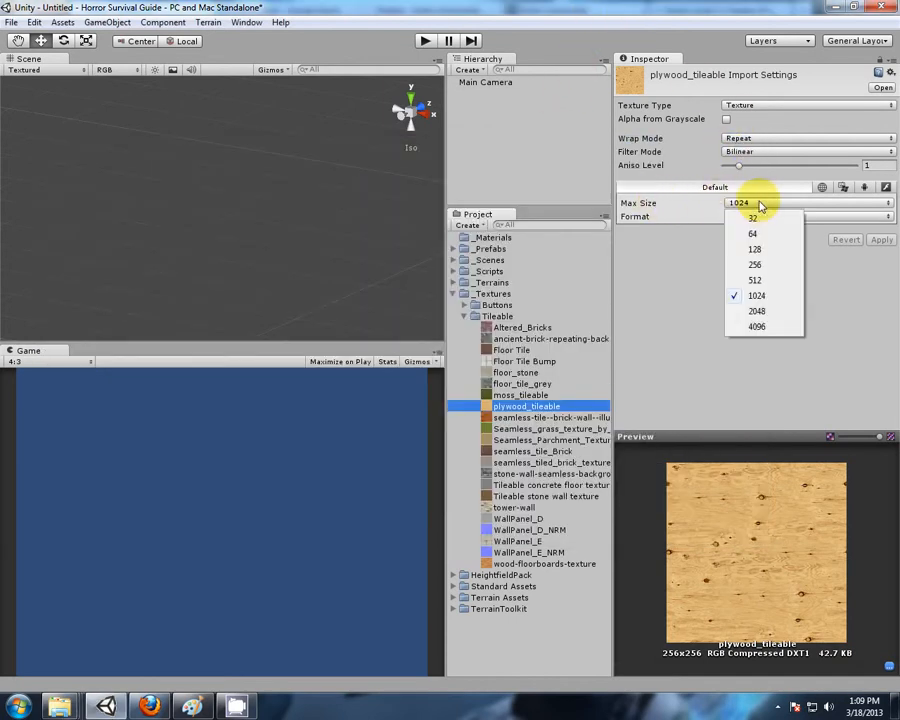
left_click(754, 282)
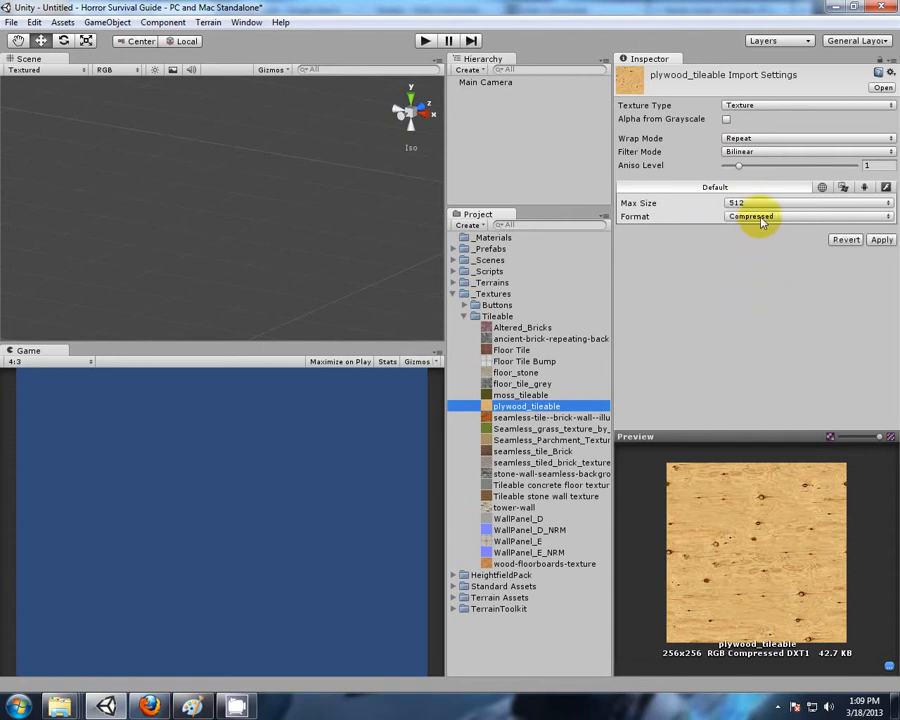
left_click(762, 219)
left_click(755, 263)
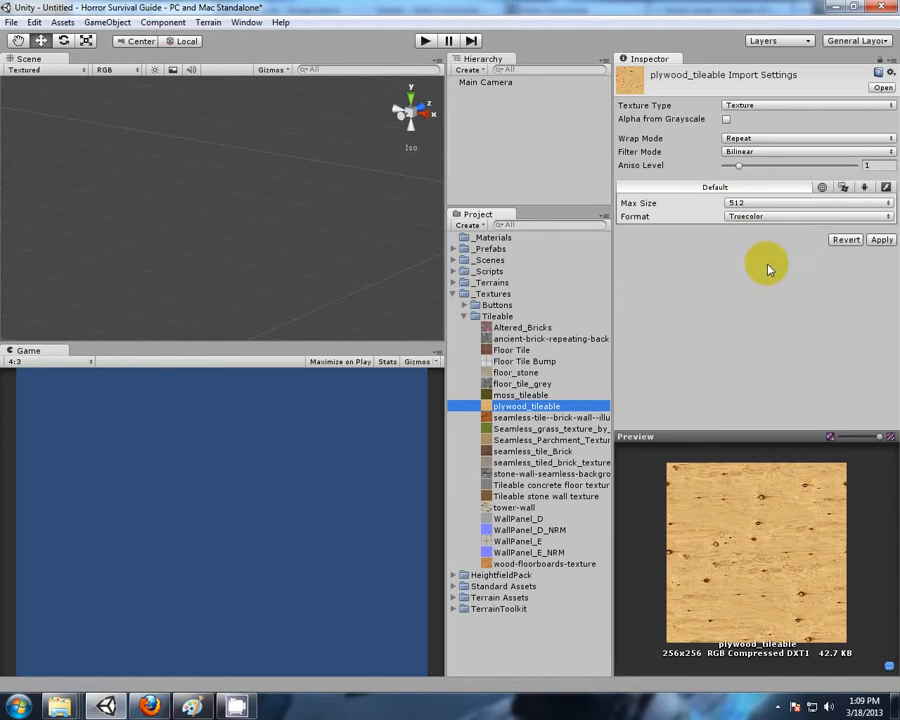
left_click(882, 241)
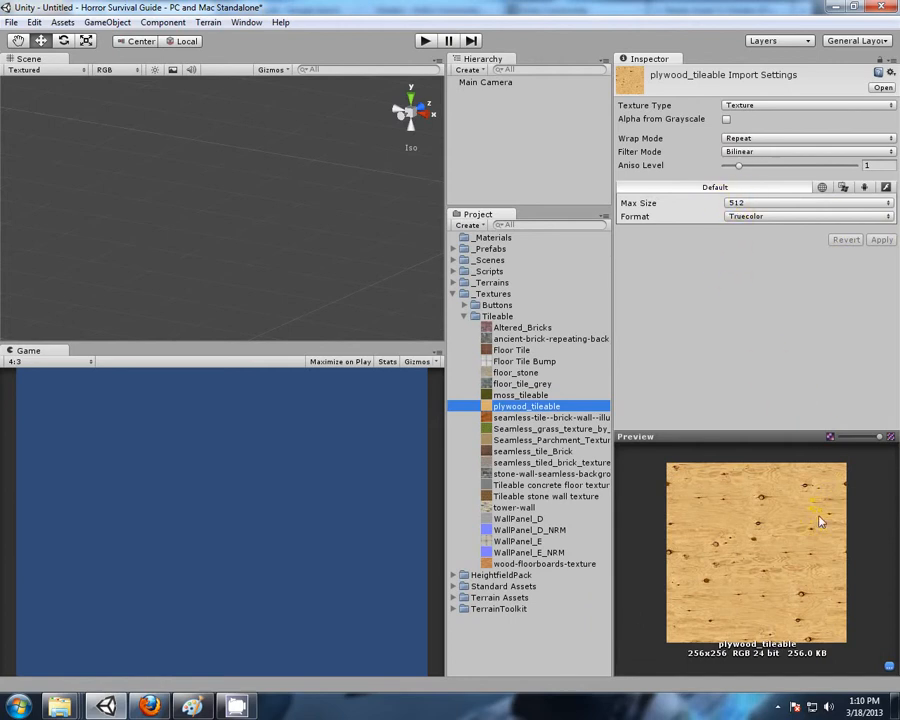
Check the pixel dimensions of the tower-wall and Tileable stone wall texture images in Windows Explorer's Tileable folder.
left_click(60, 706)
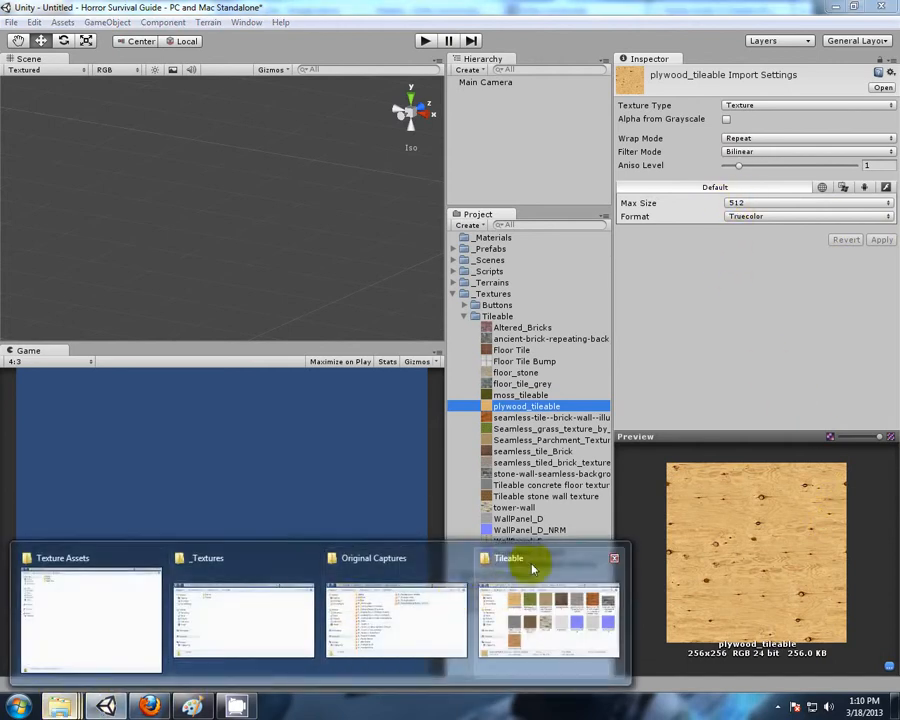
left_click(488, 593)
left_click(426, 416)
left_click(386, 340)
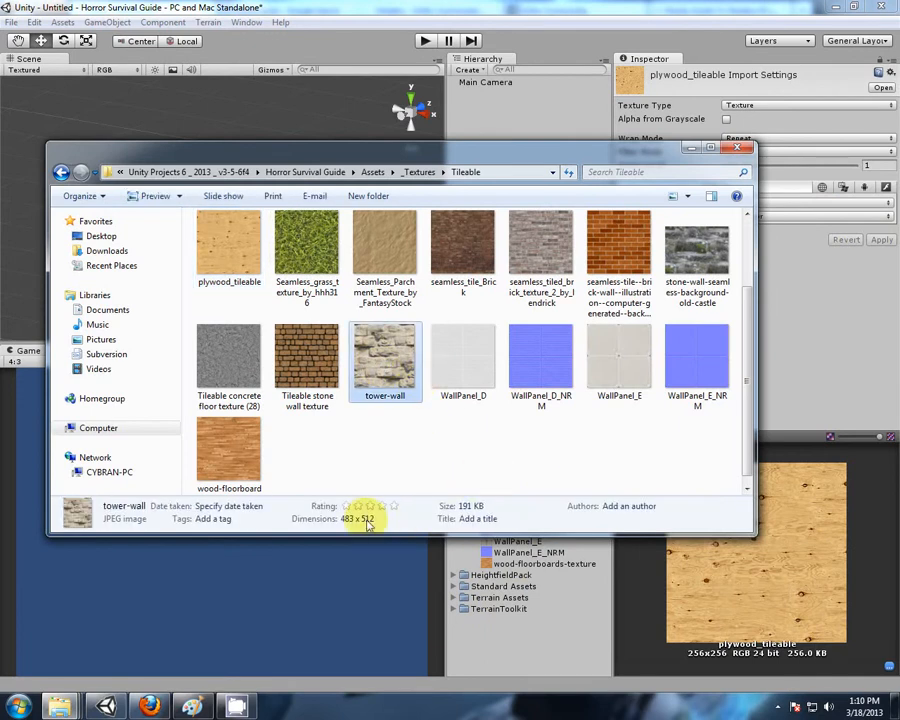
left_click(320, 365)
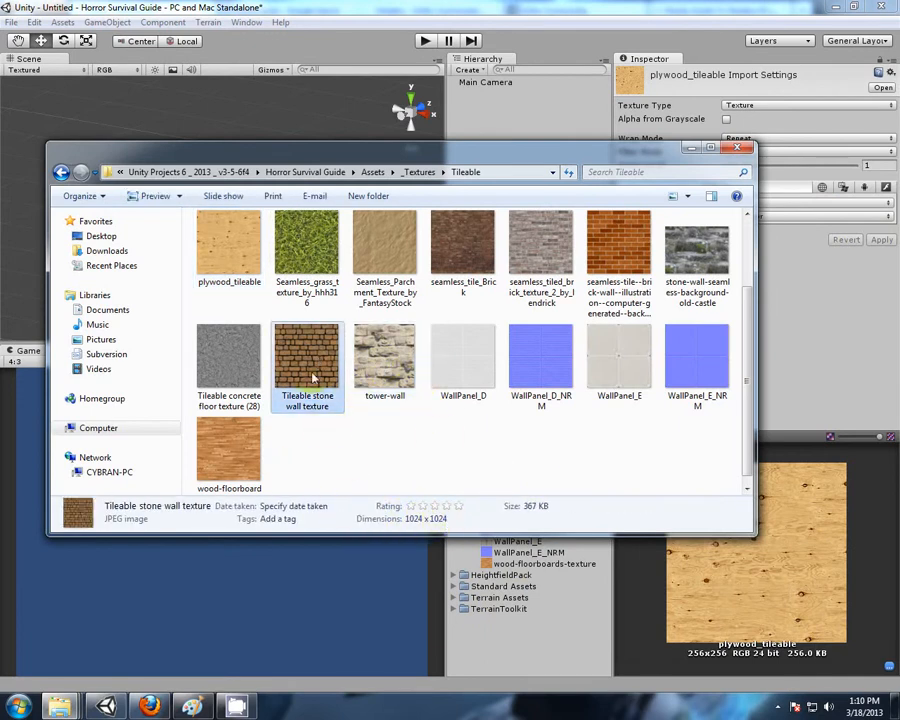
Switch back to Unity and apply the Truecolor format to Tileable stone wall texture.
left_click(556, 6)
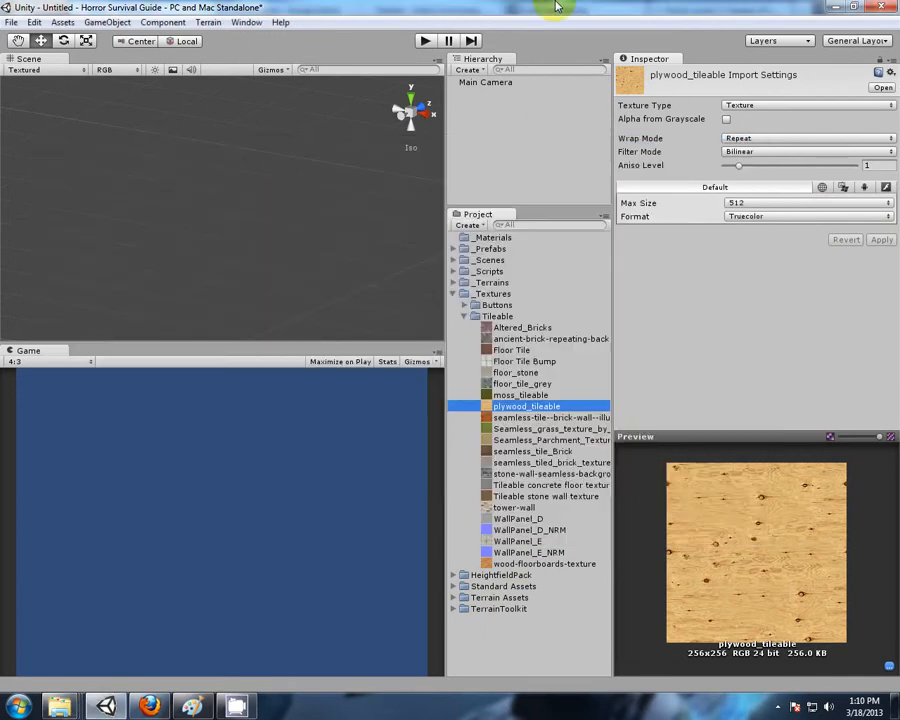
left_click(537, 498)
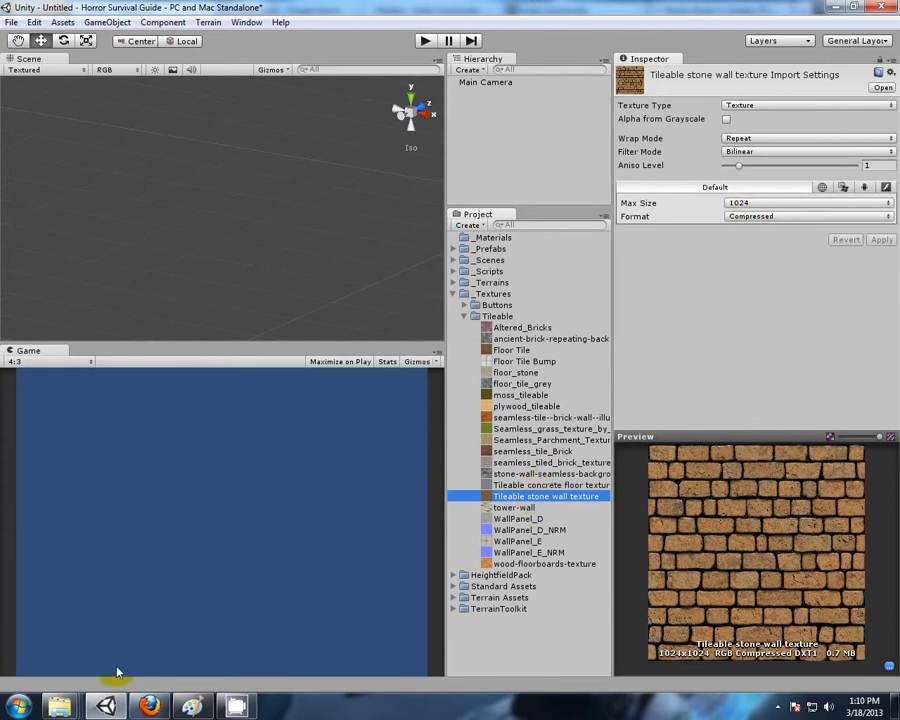
left_click(752, 216)
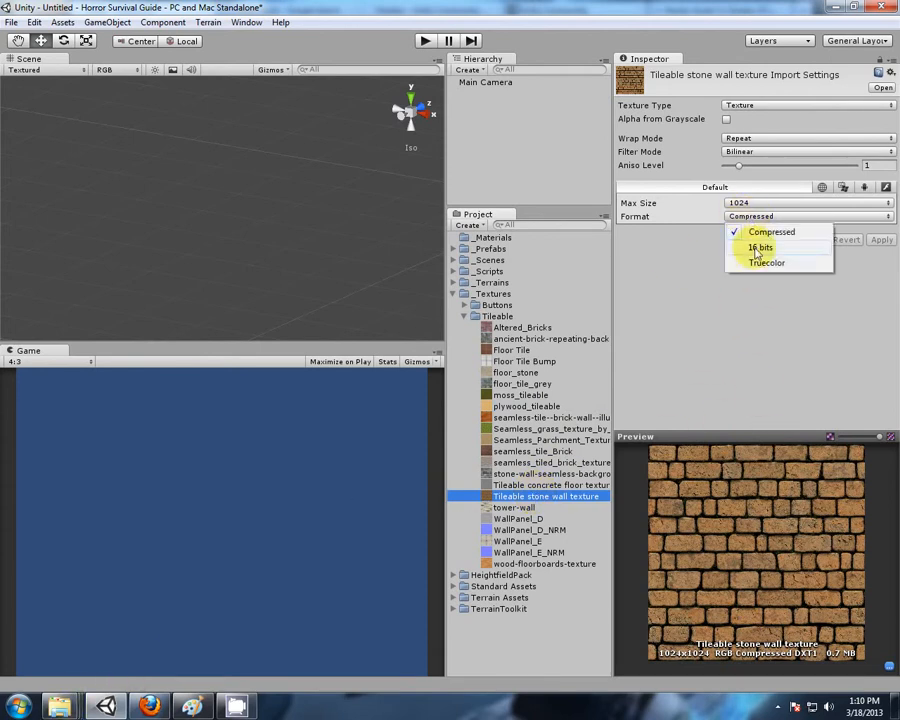
left_click(765, 263)
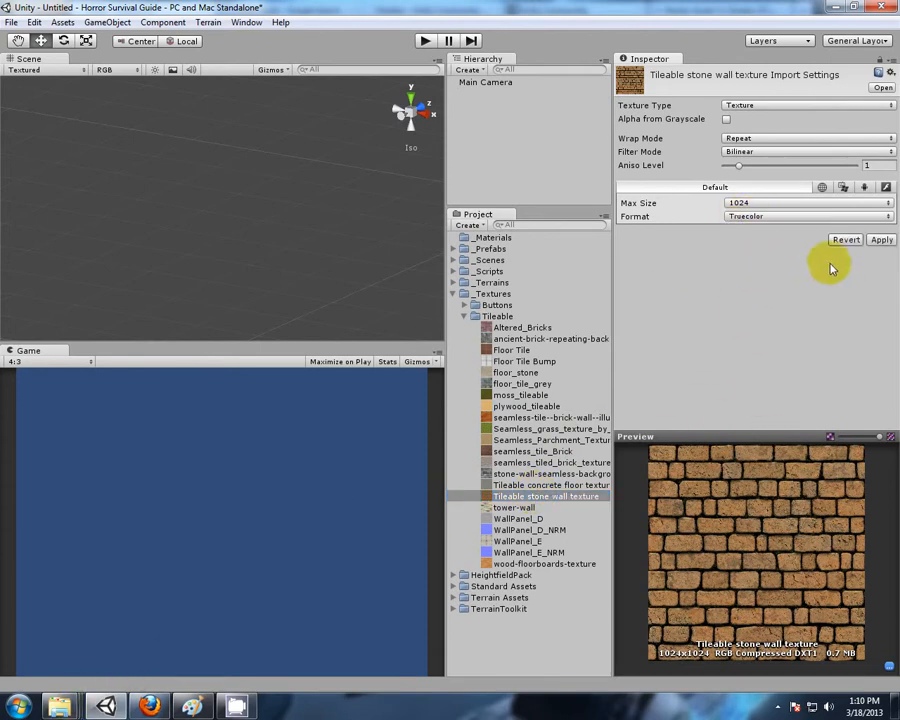
left_click(879, 241)
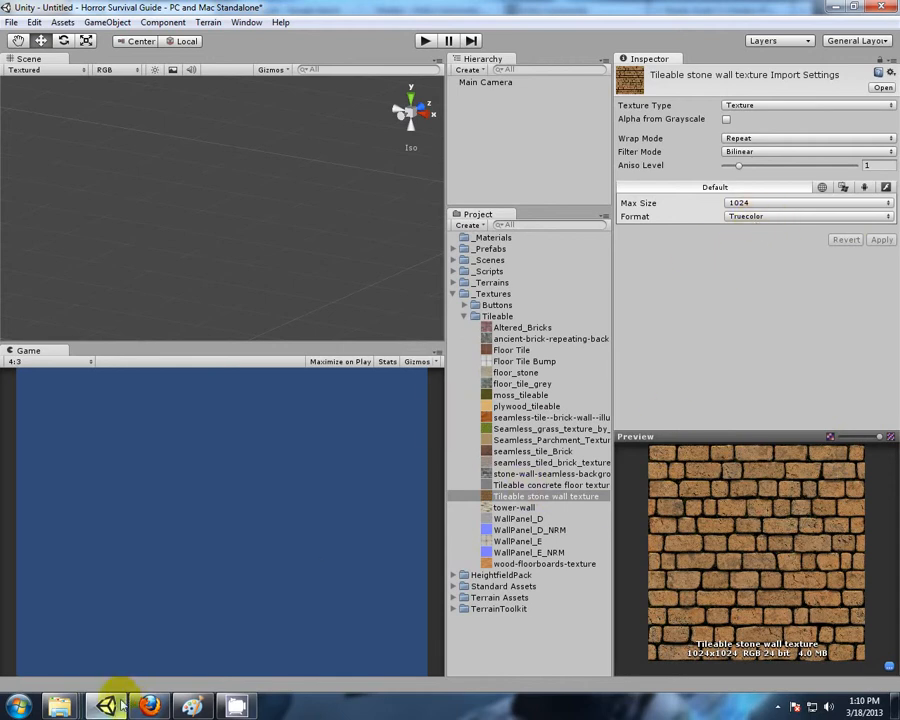
Check the pixel dimensions of the stone-wall-seamless-background-old-castle image in Windows Explorer and move the folder window aside.
mouse_move(60, 705)
left_click(578, 628)
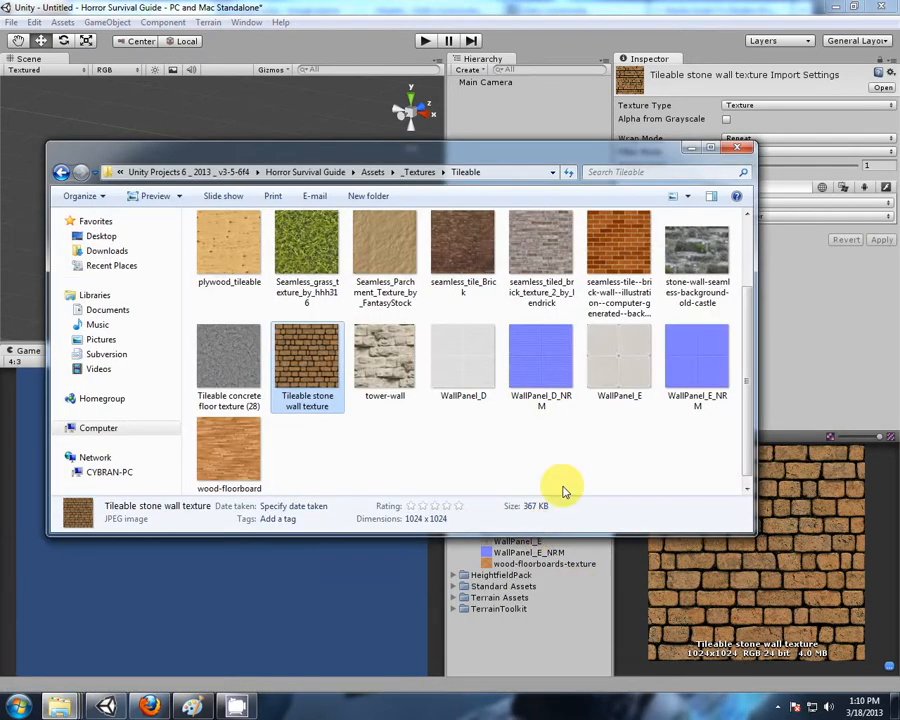
left_click(563, 490)
scroll(560, 490, "up", 3)
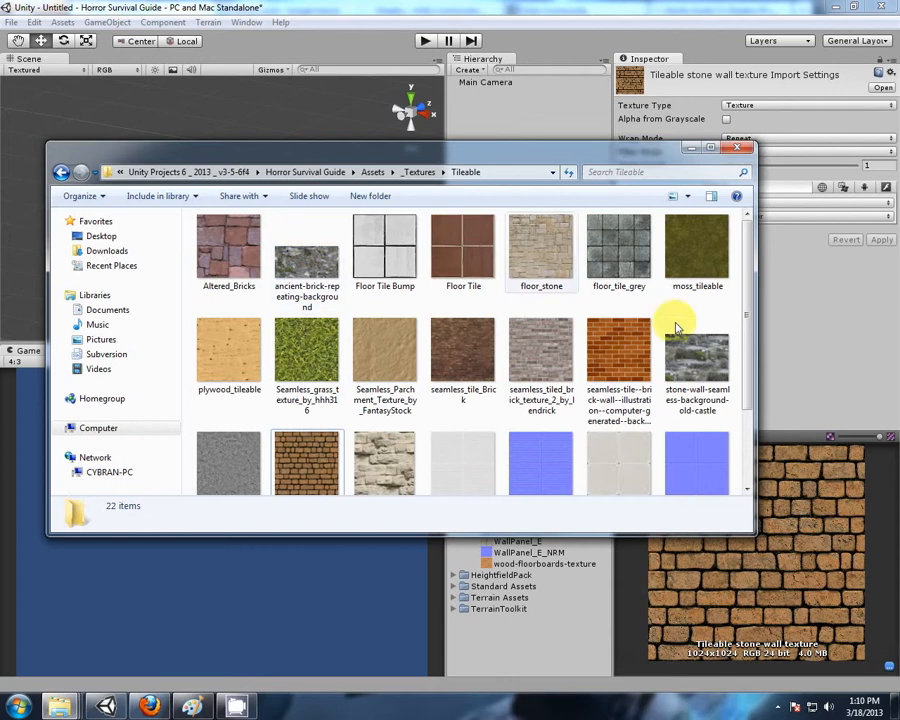
left_click(697, 355)
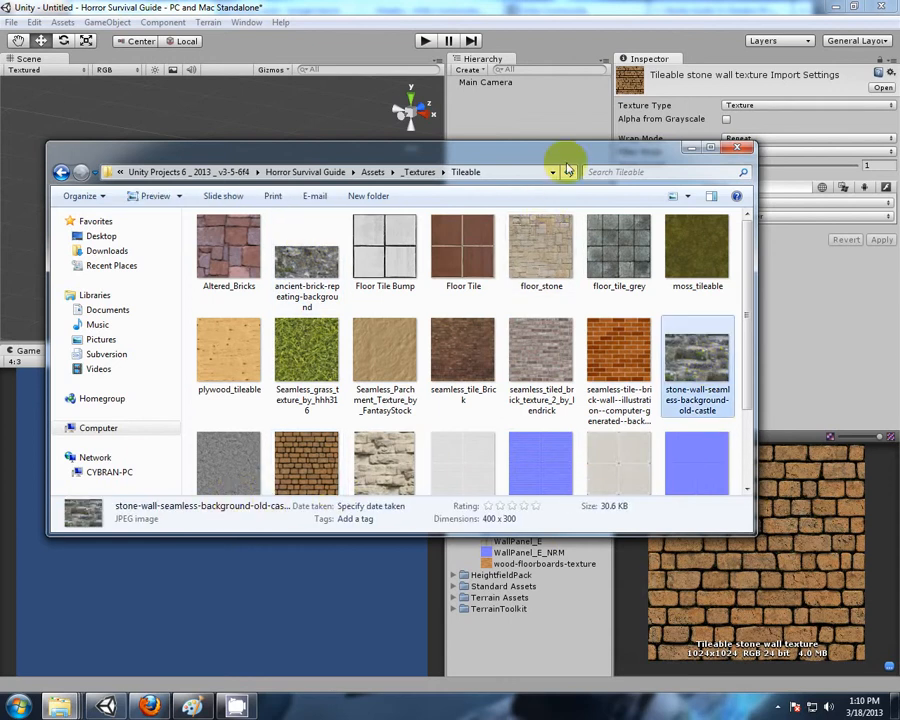
left_click_drag(598, 156, 353, 131)
In Unity, apply Texture Type Texture, Max Size 1024 and Format Compressed to the stone-wall-seamless-background-old-castle texture.
left_click(555, 9)
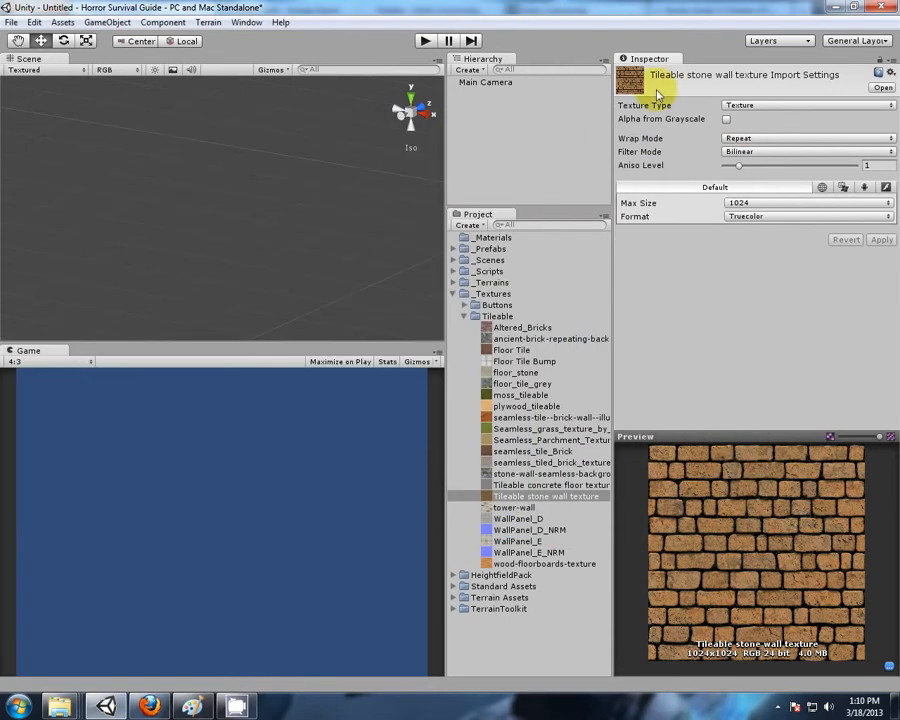
left_click(527, 475)
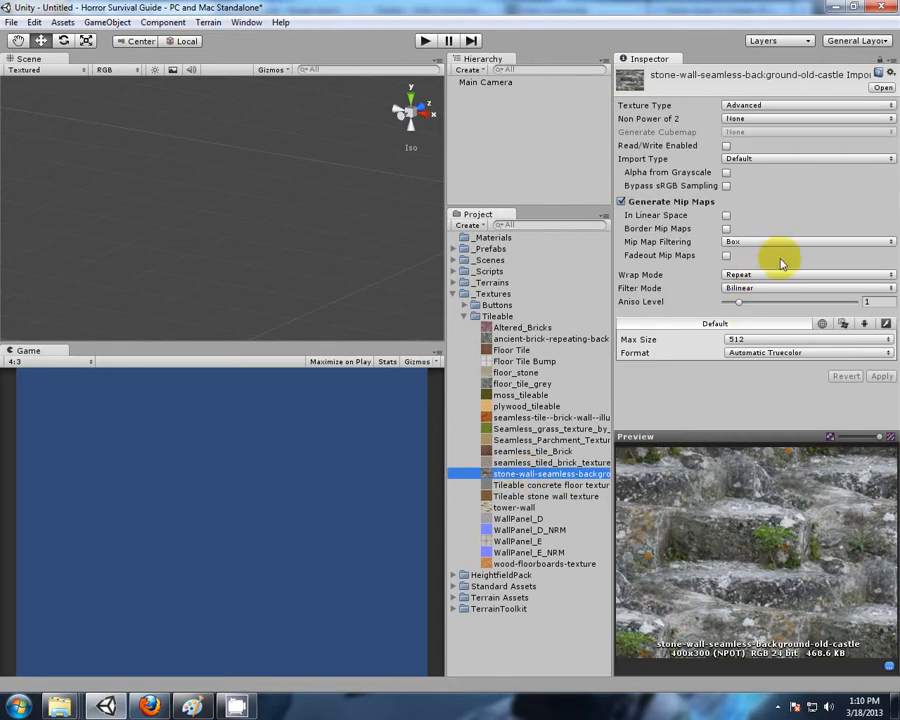
left_click(778, 108)
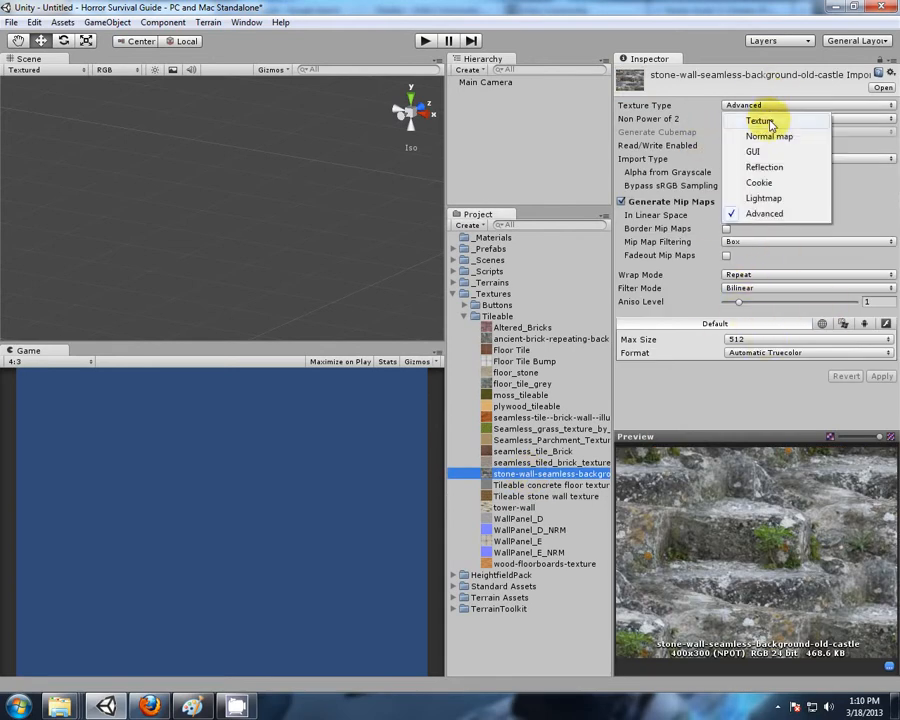
left_click(774, 117)
left_click(750, 204)
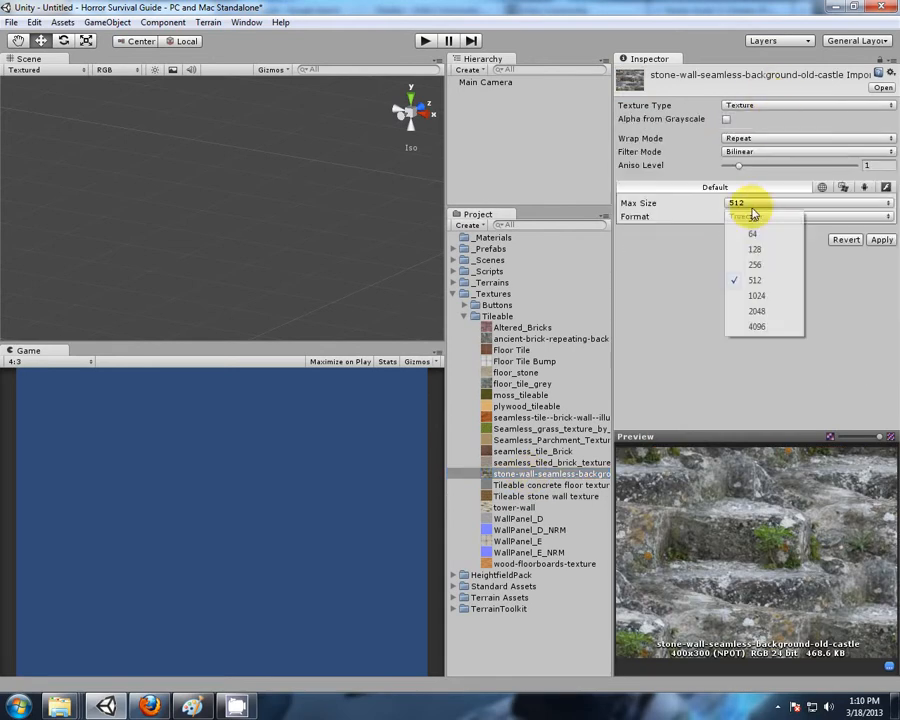
left_click(756, 296)
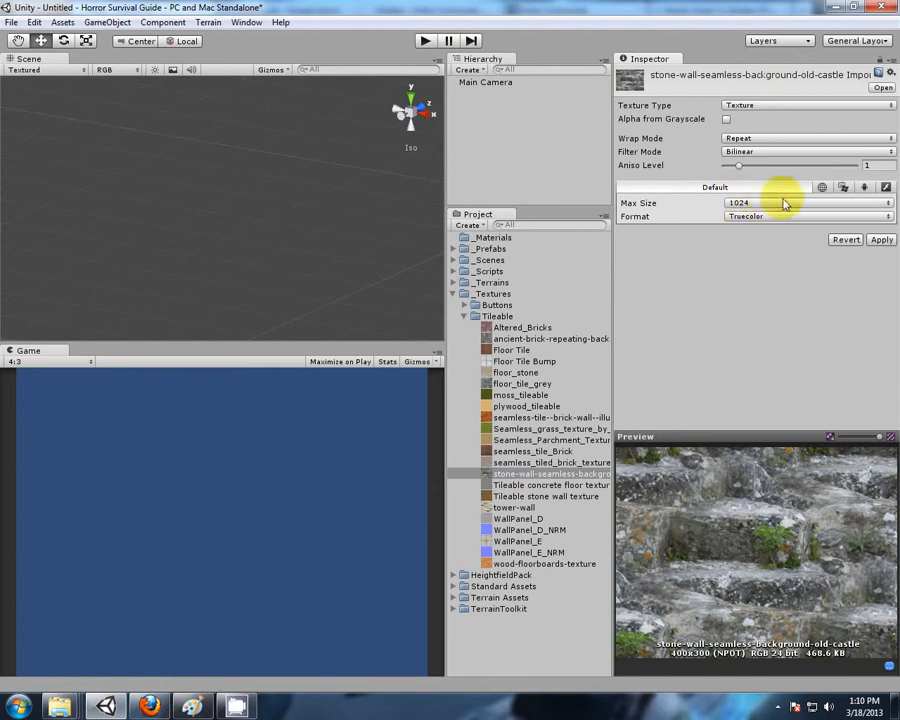
left_click(754, 216)
left_click(777, 233)
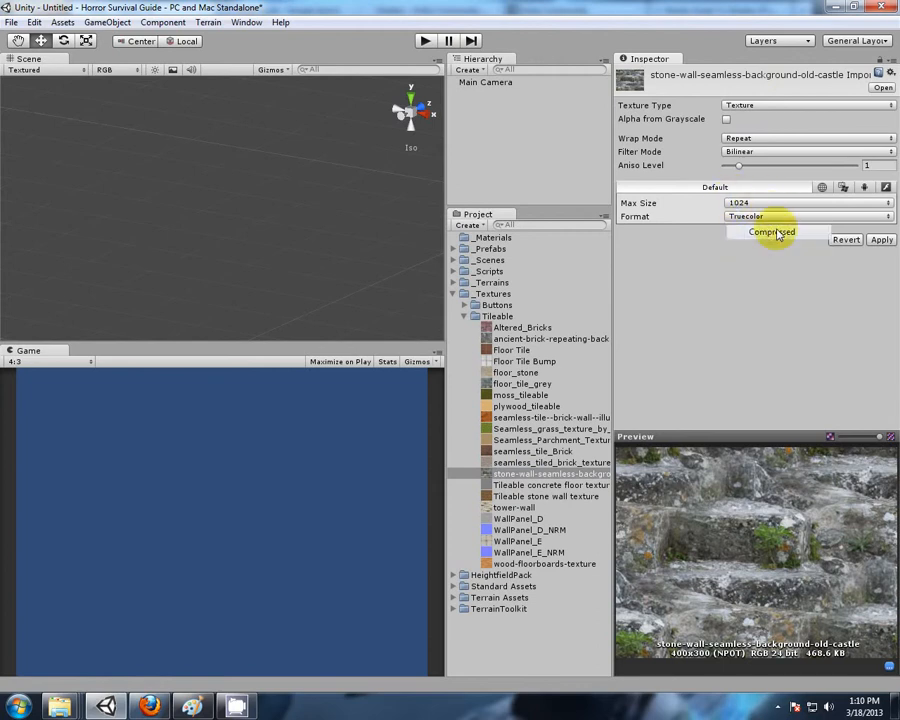
left_click(879, 241)
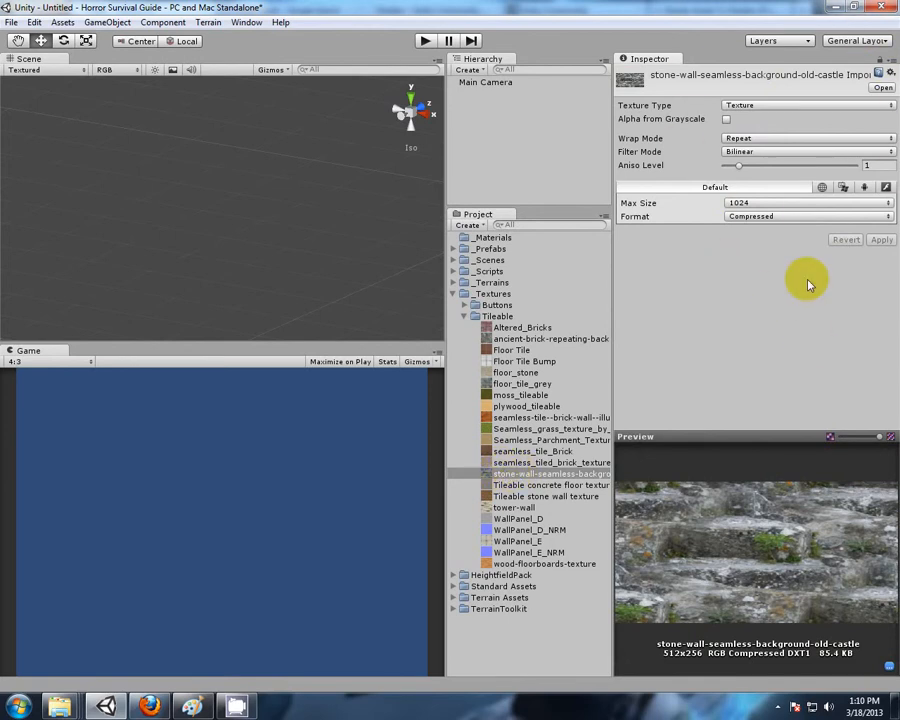
Recheck the original dimensions of stone-wall-seamless-background-old-castle in Windows Explorer and return to Unity.
mouse_move(60, 706)
left_click(574, 598)
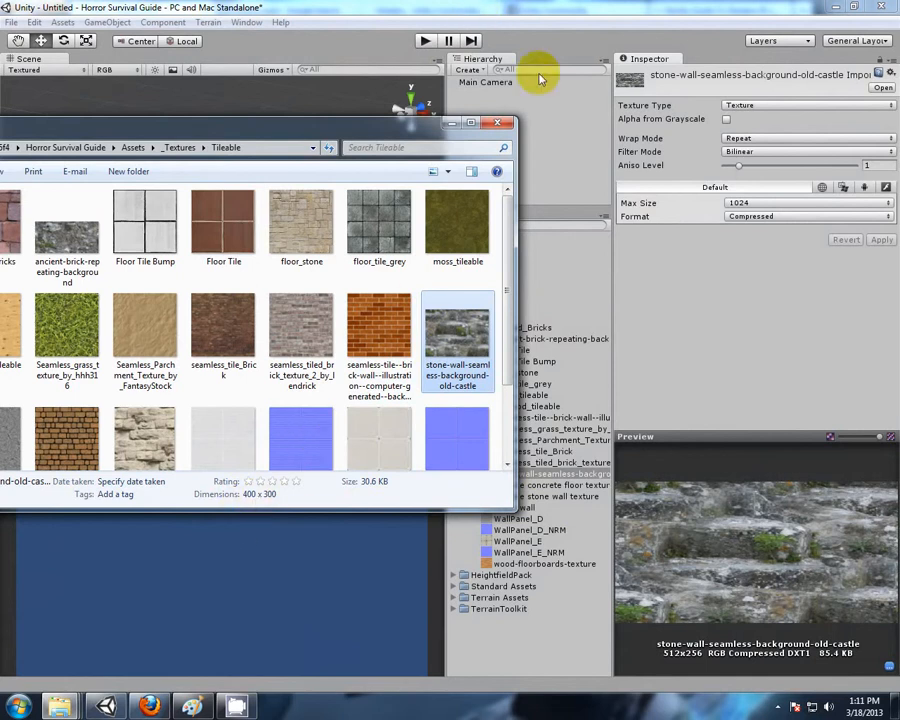
left_click(825, 30)
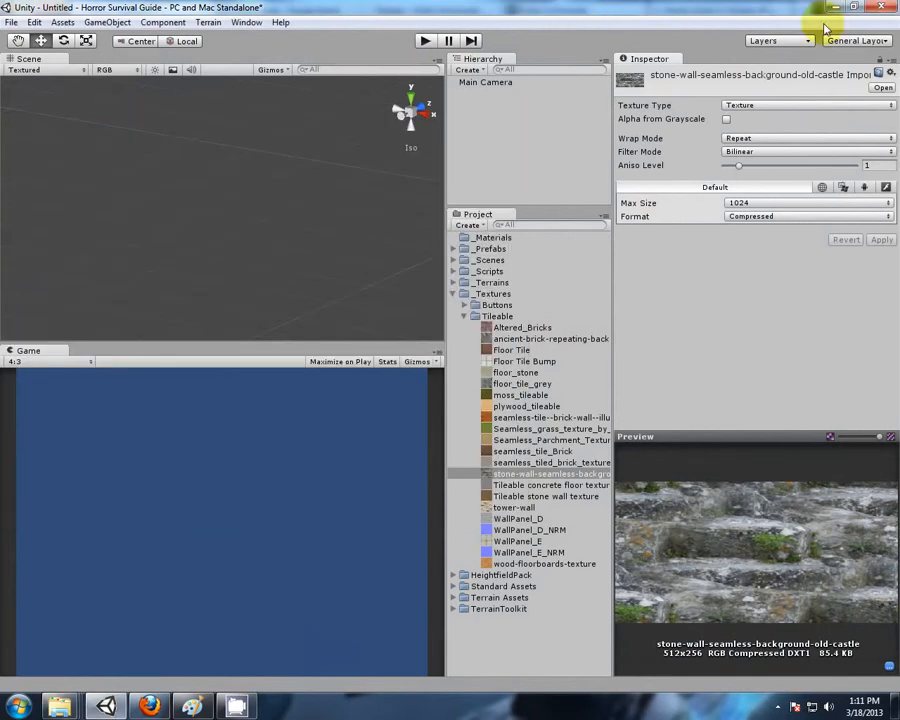
Set the stone-wall-seamless-background-old-castle texture's Max Size to 512 and Format to Truecolor, and apply the import settings.
left_click(824, 217)
left_click(806, 202)
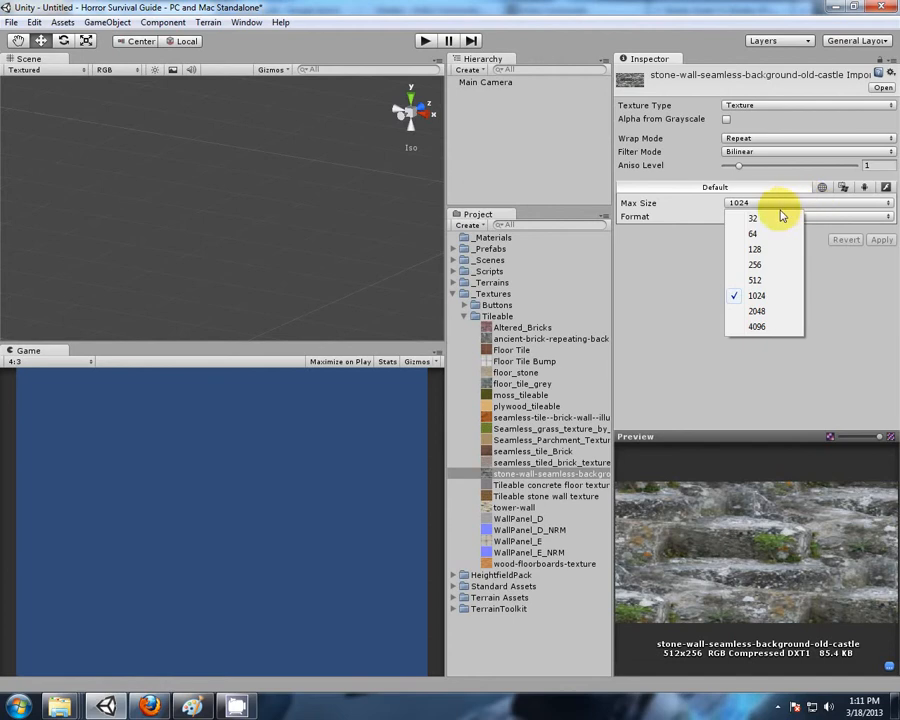
left_click(772, 239)
left_click(750, 215)
left_click(750, 263)
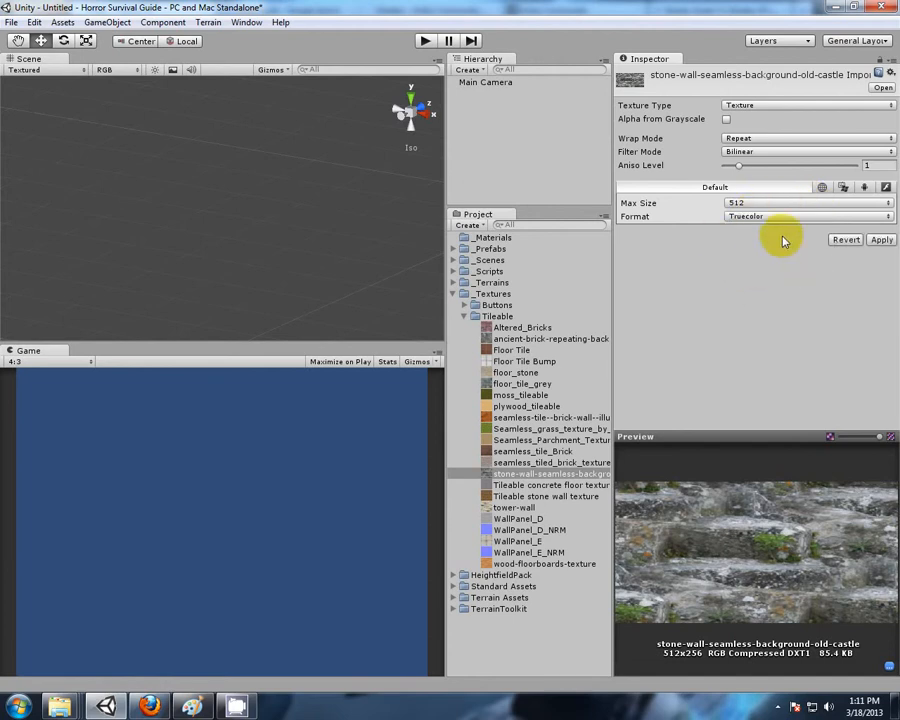
left_click(880, 241)
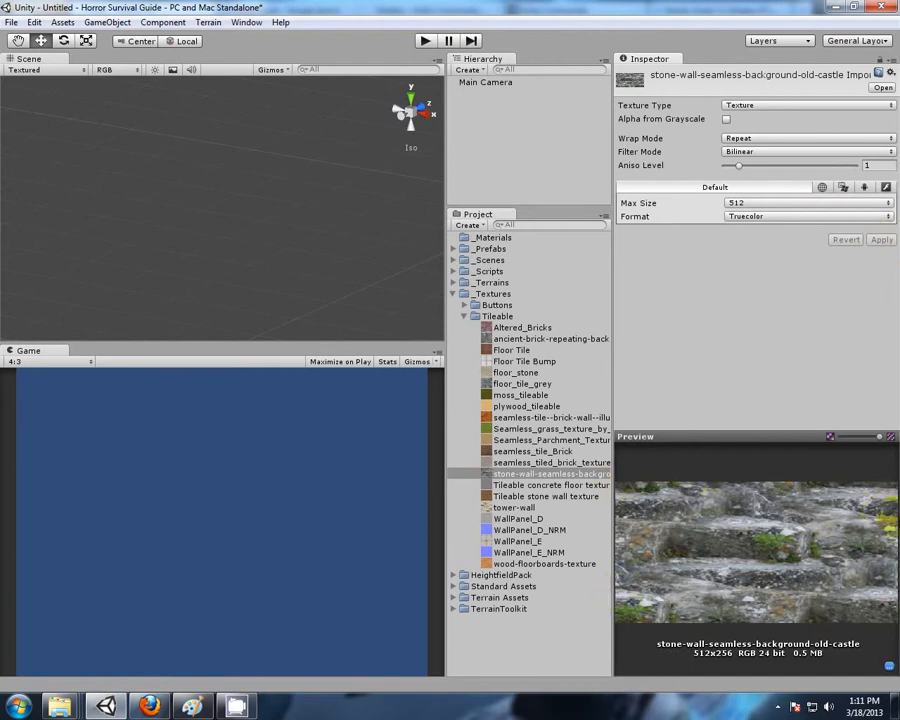
Bring up the Tileable folder window, move it lower to compare the stone wall image's source dimensions with the import, and return to Unity.
mouse_move(59, 706)
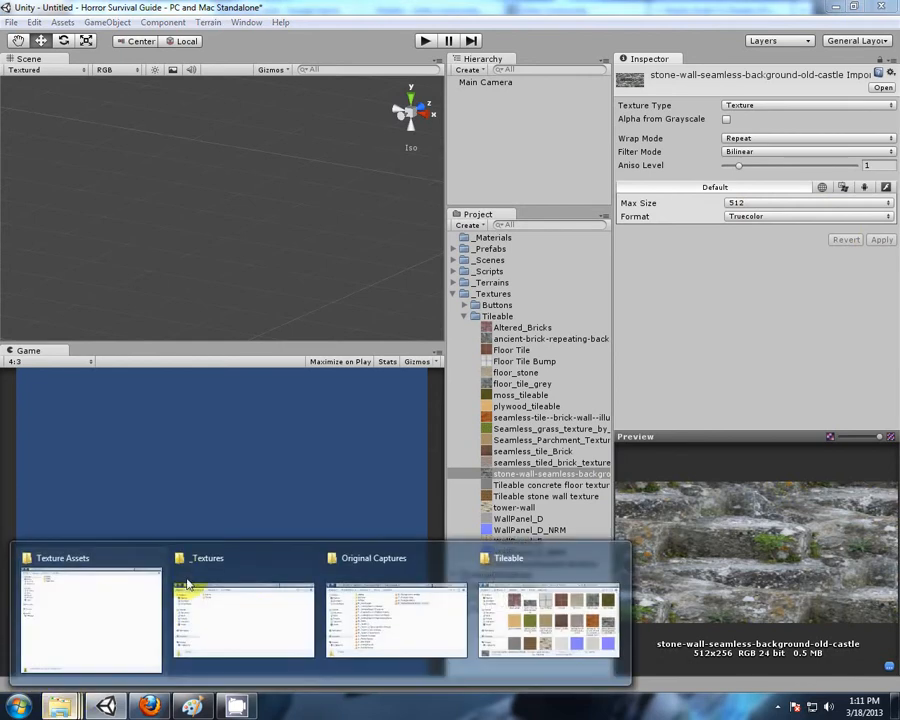
left_click(478, 578)
left_click_drag(382, 134, 450, 316)
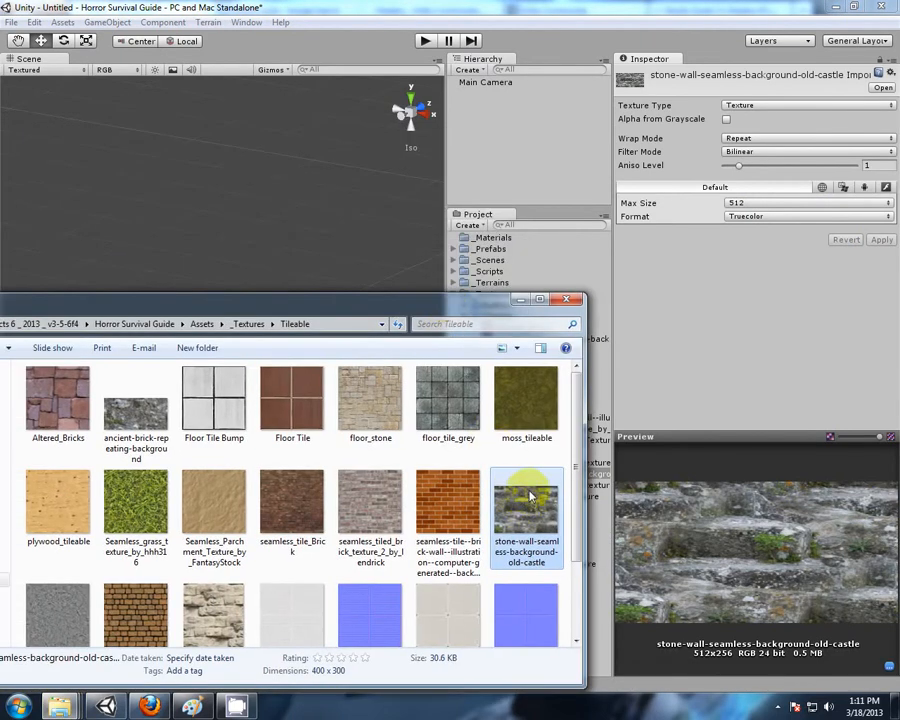
left_click(722, 10)
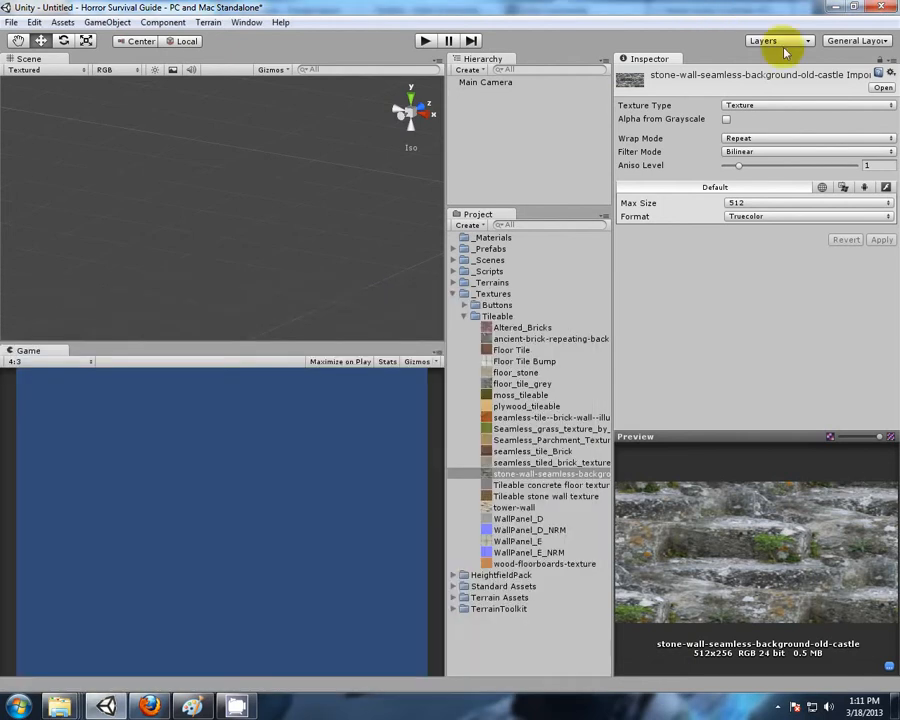
Set the stone-wall-seamless-background-old-castle texture's Texture Type to Advanced and Non Power of 2 to None, and apply the import settings.
left_click(780, 106)
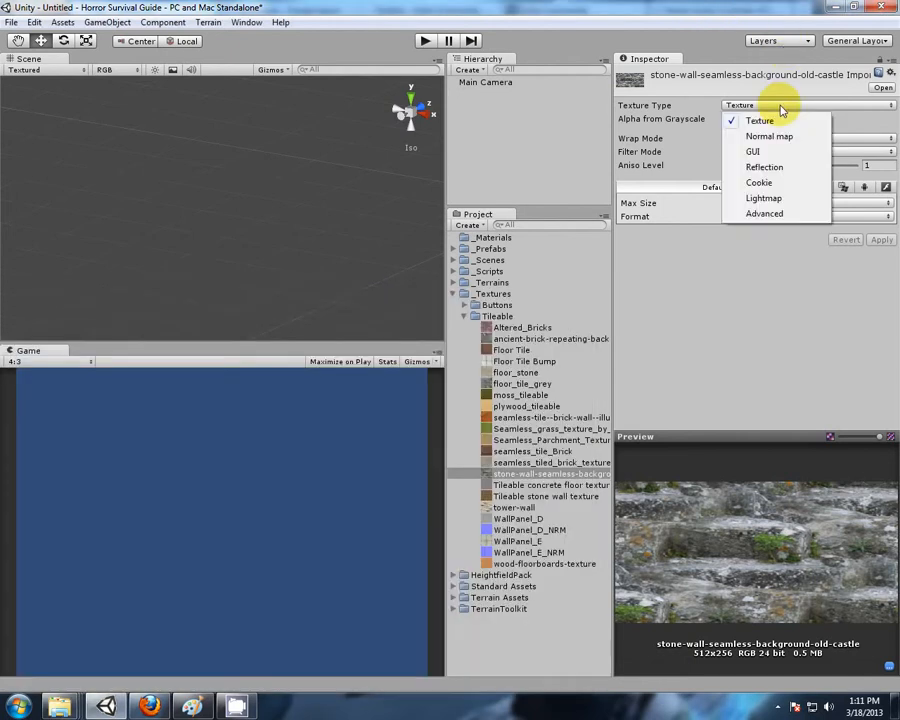
left_click(764, 214)
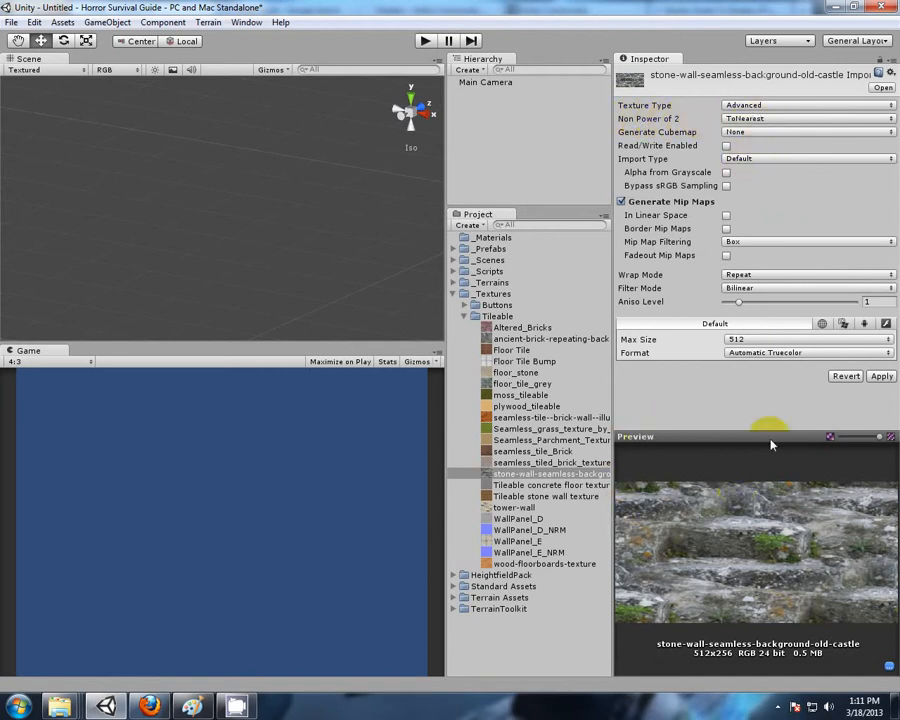
left_click(754, 120)
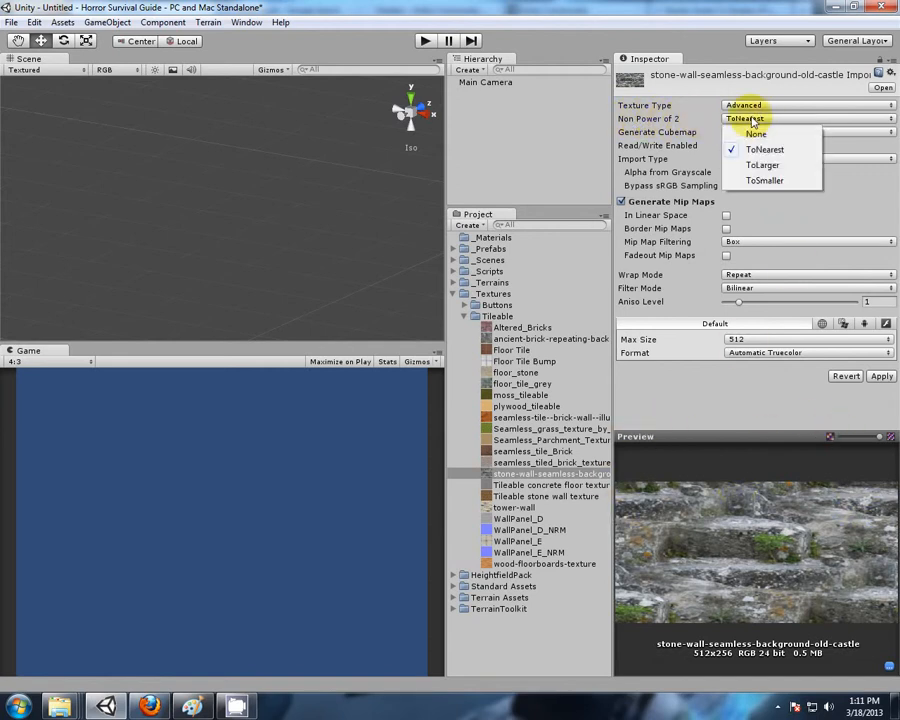
left_click(757, 135)
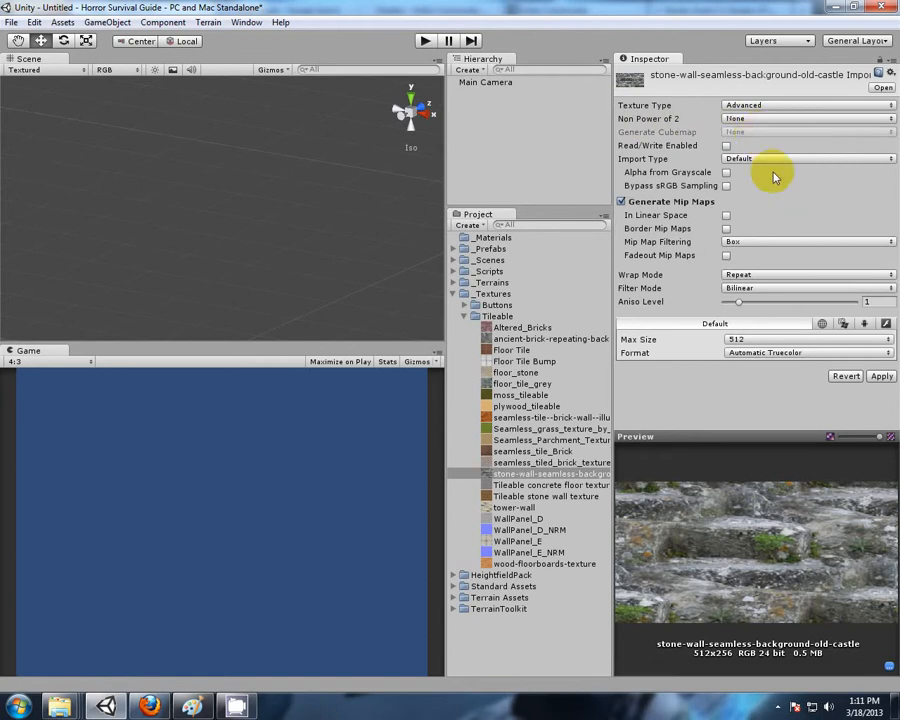
left_click(881, 377)
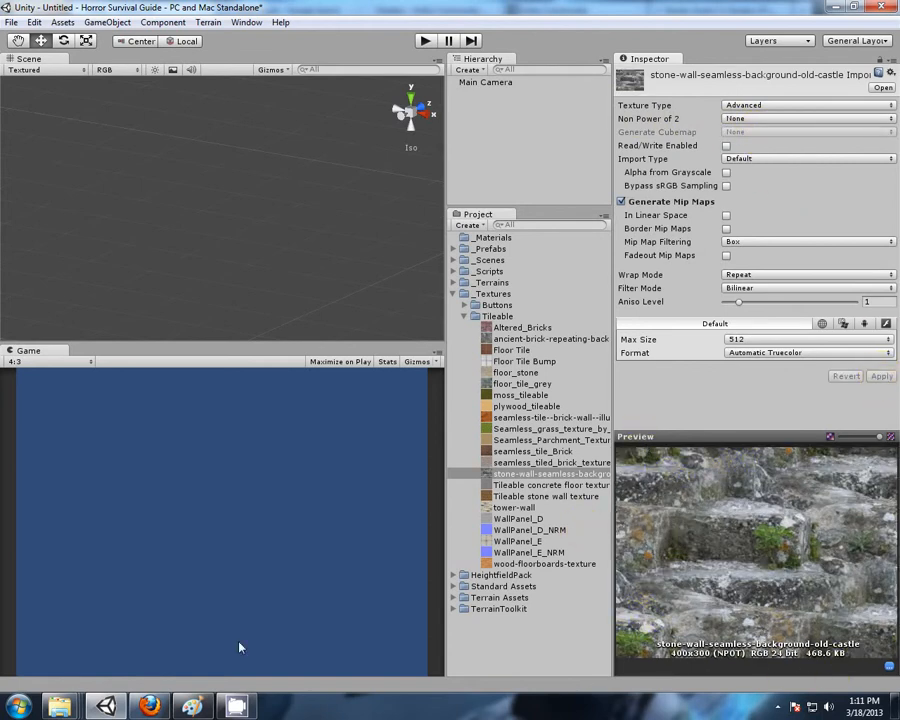
Compare the reimported stone wall texture's size with the source image's dimensions in the Tileable folder window and return to Unity.
mouse_move(62, 702)
left_click(542, 558)
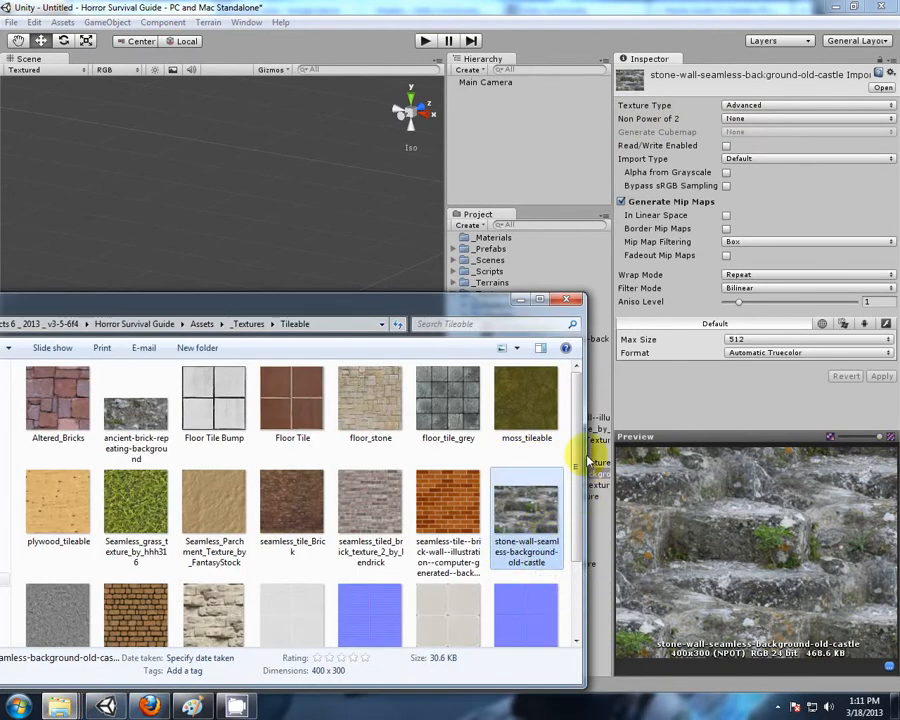
left_click(582, 7)
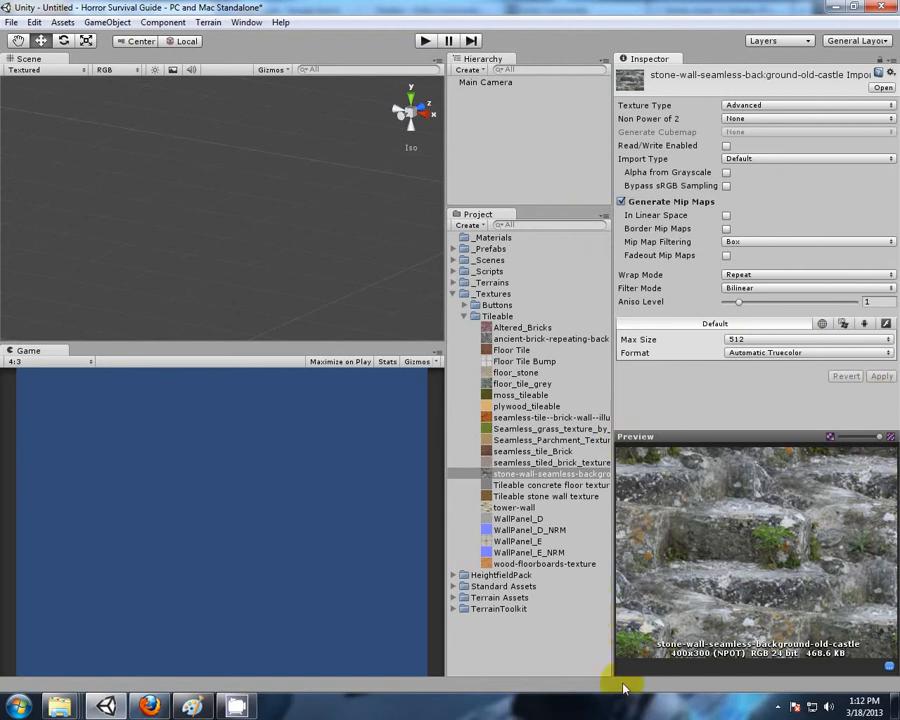
Try Max Size 1024 and then 512 on the stone wall texture, and discard the unapplied import settings while switching to WallPanel_D.
left_click(740, 339)
left_click(758, 432)
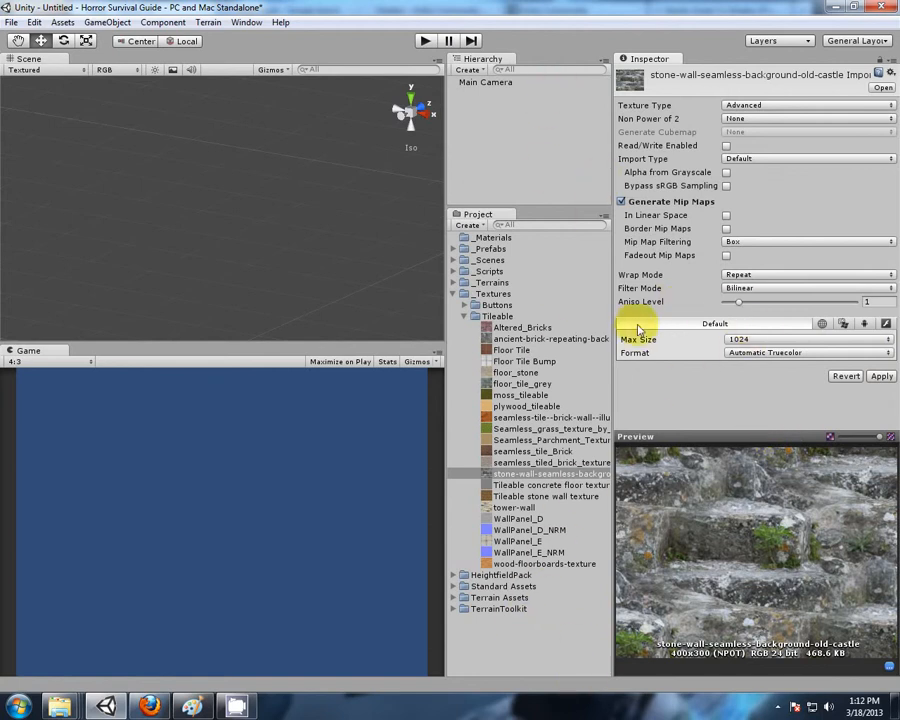
left_click(748, 340)
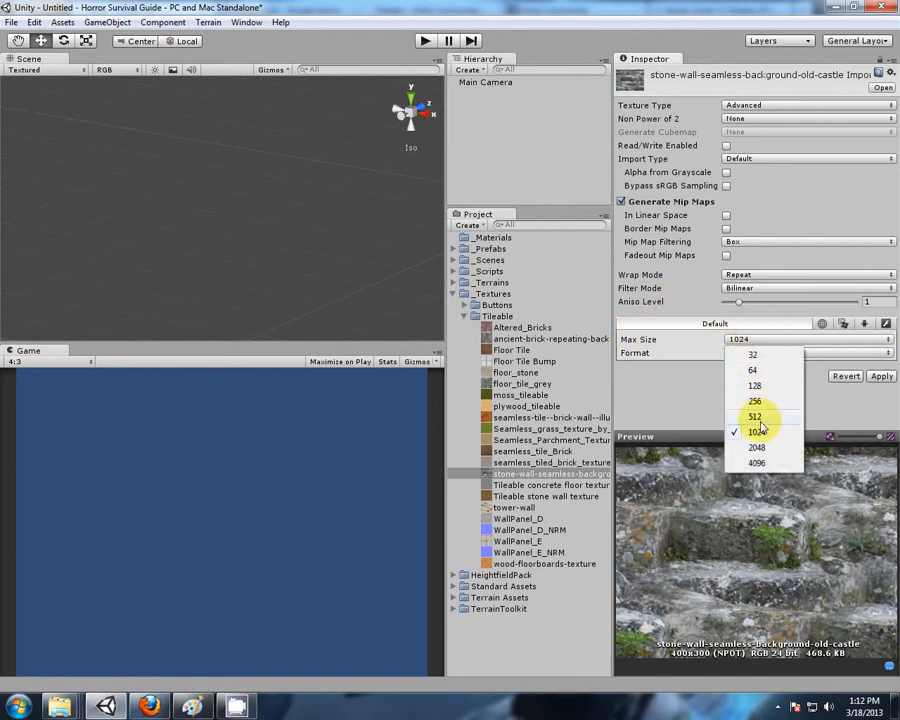
left_click(755, 416)
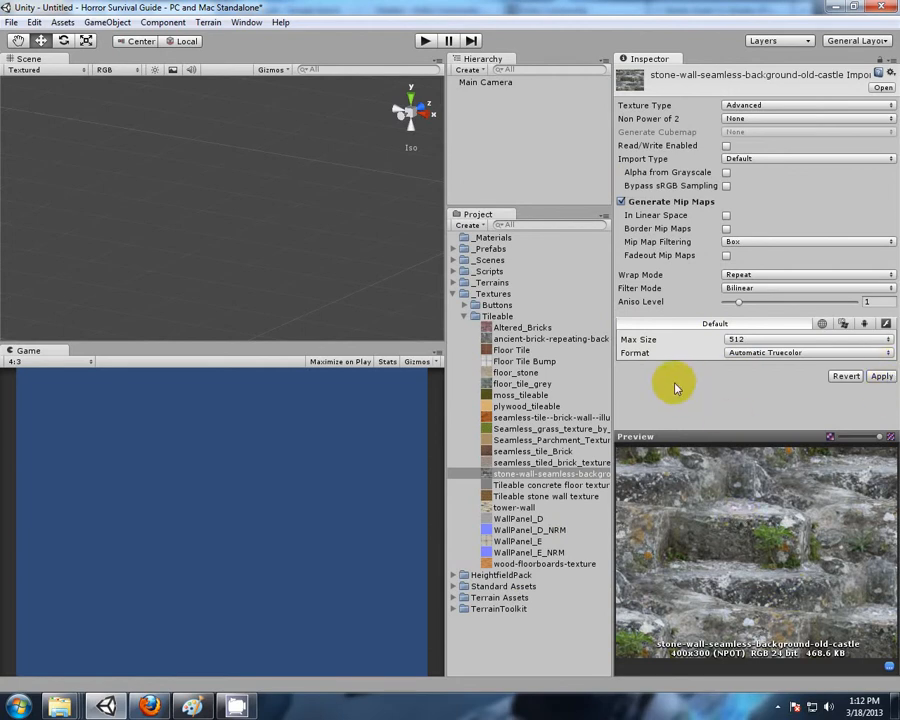
left_click(506, 520)
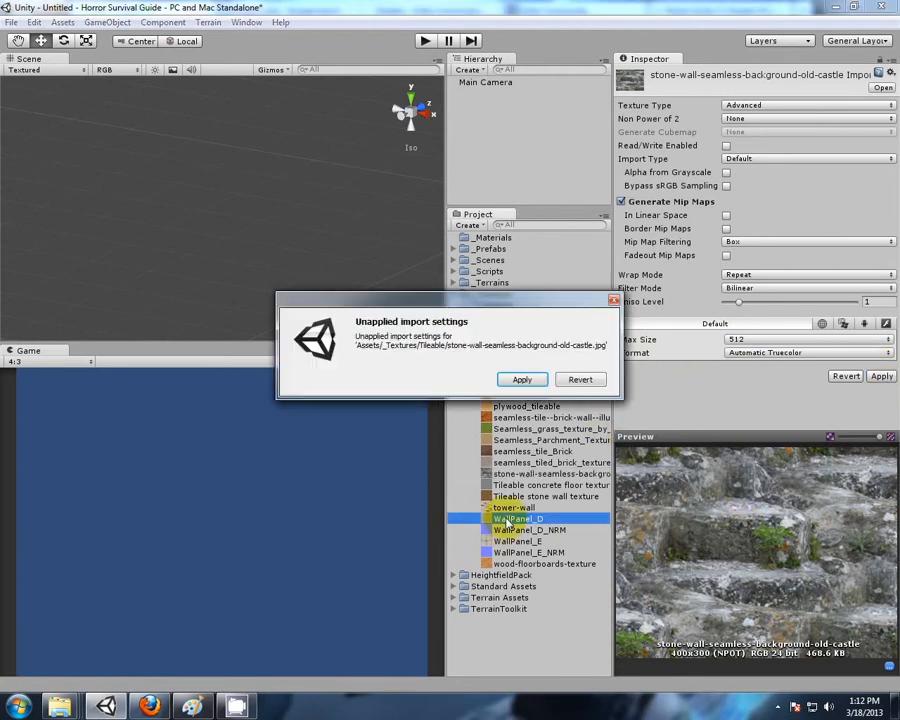
left_click(588, 381)
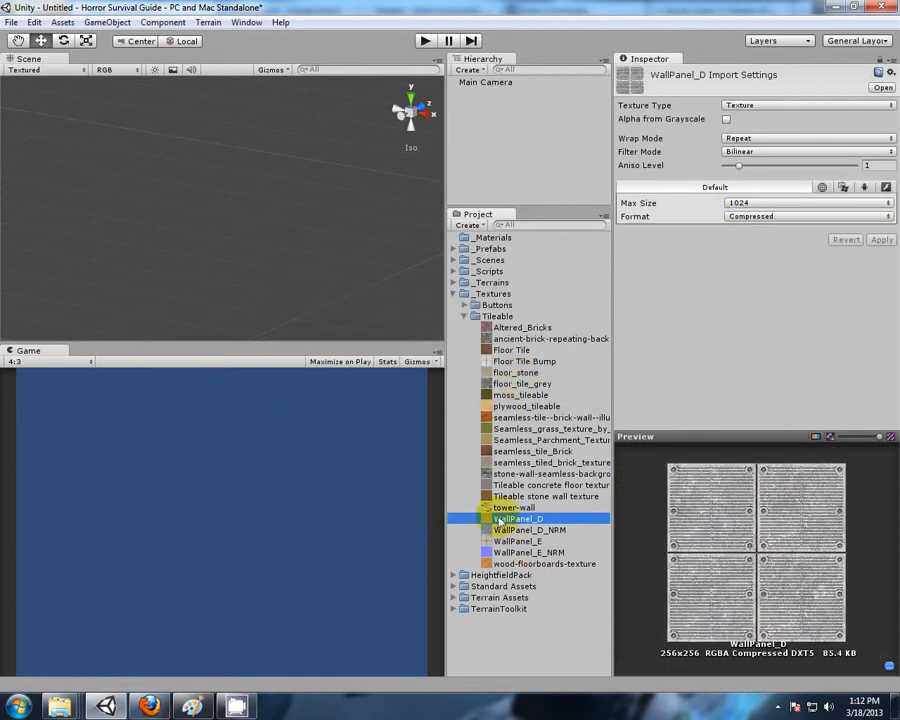
Compare the import settings of the stone-wall-seamless-background-old-castle and WallPanel_D textures.
left_click(504, 474)
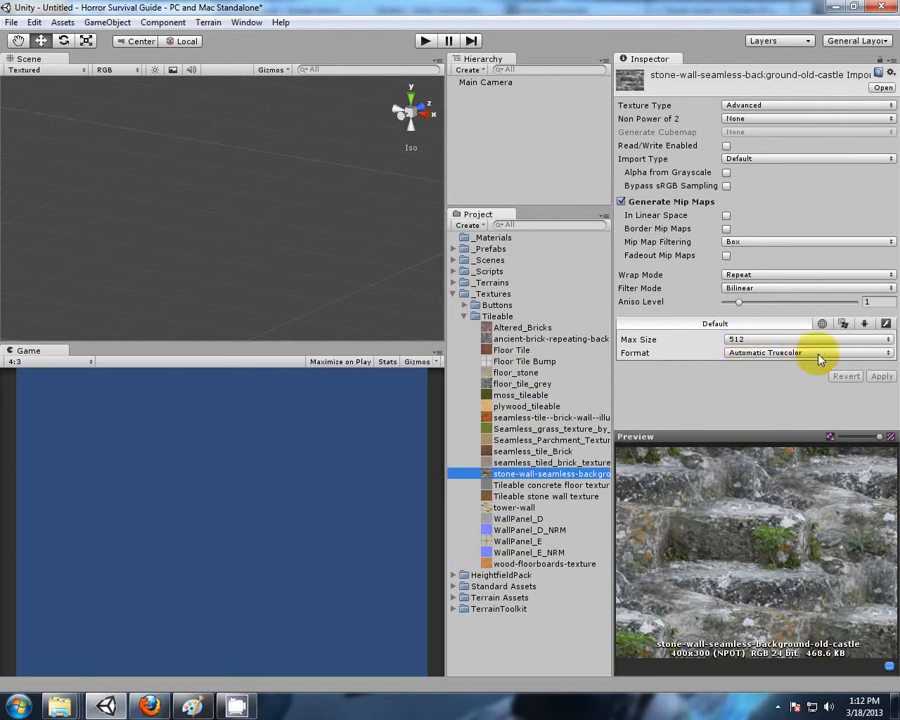
left_click(510, 519)
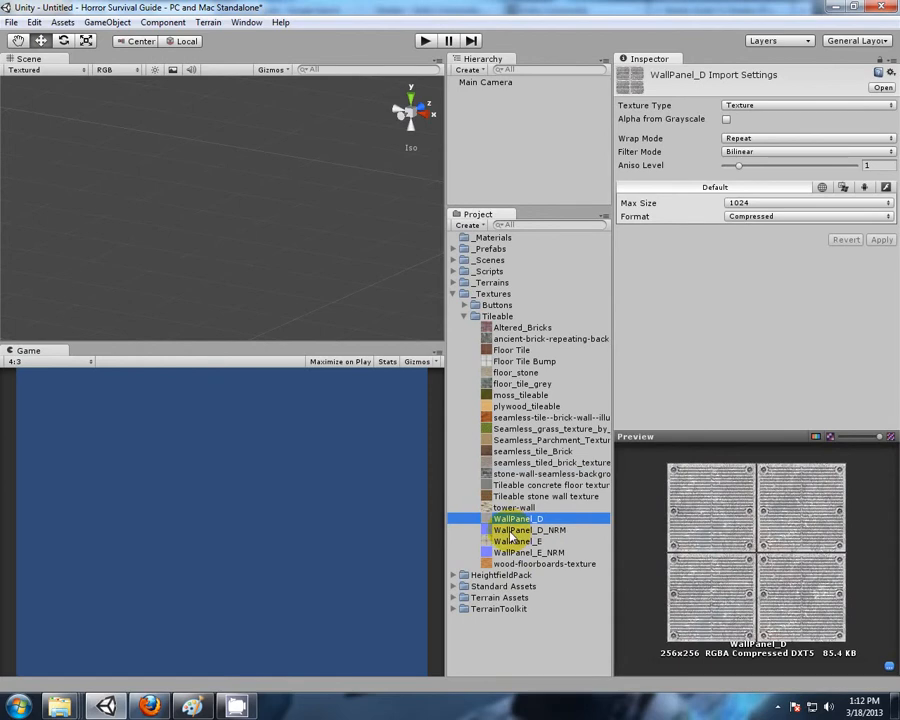
Set WallPanel_D_NRM to Texture Type Texture, Max Size 1024 and Format Compressed, and apply the import settings.
left_click(516, 530)
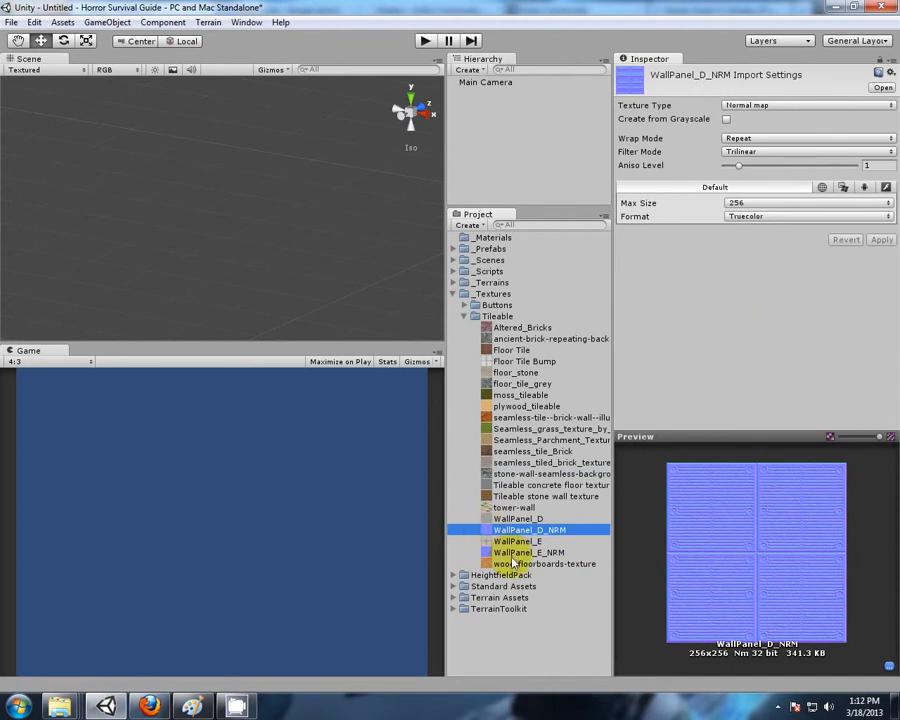
left_click(762, 106)
left_click(759, 121)
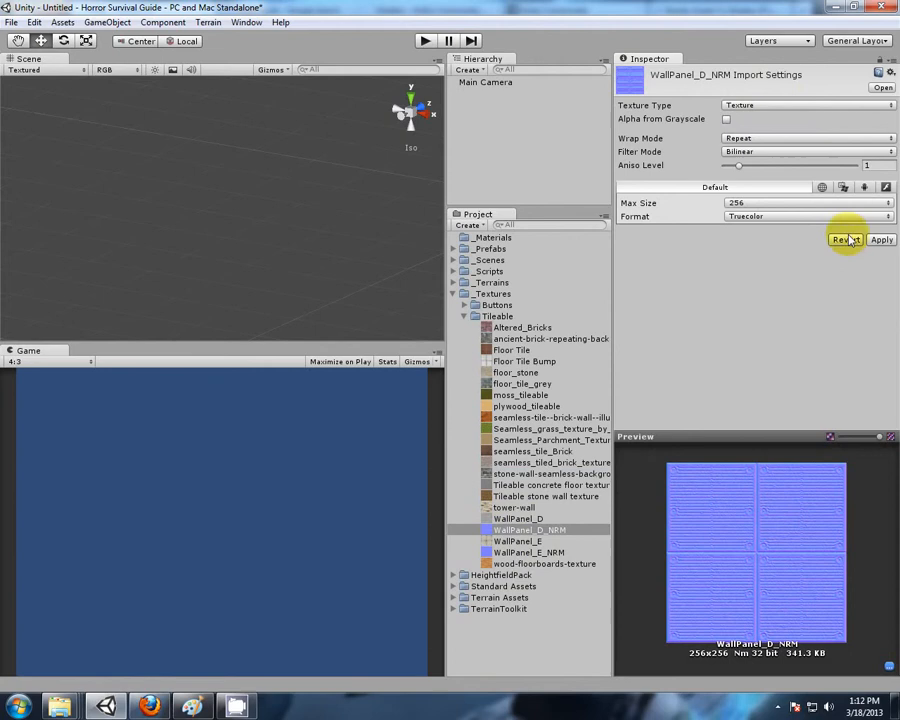
left_click(797, 205)
left_click(780, 297)
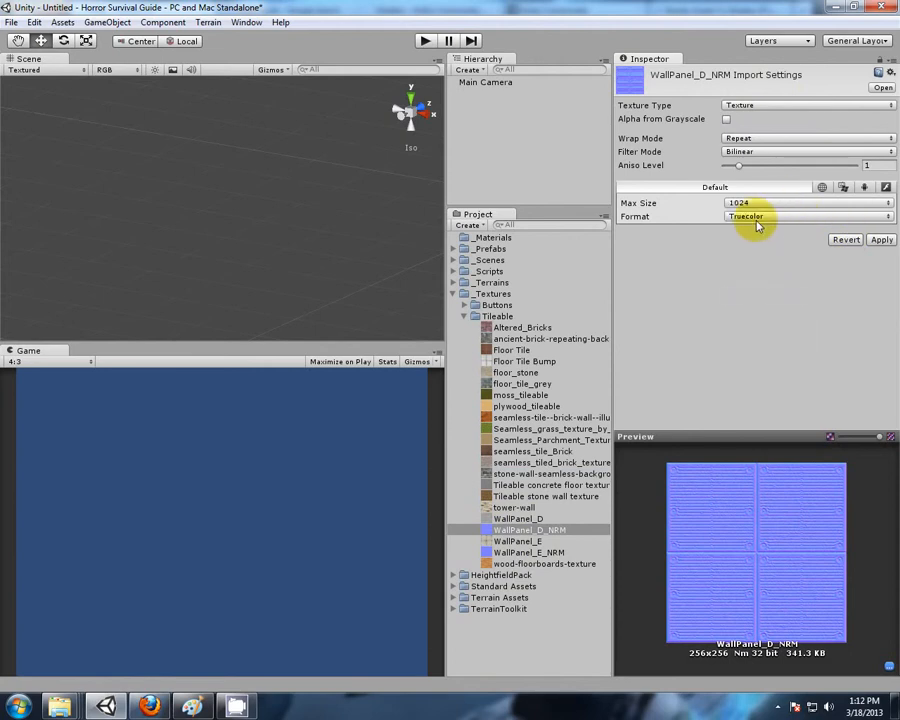
left_click(760, 218)
left_click(765, 232)
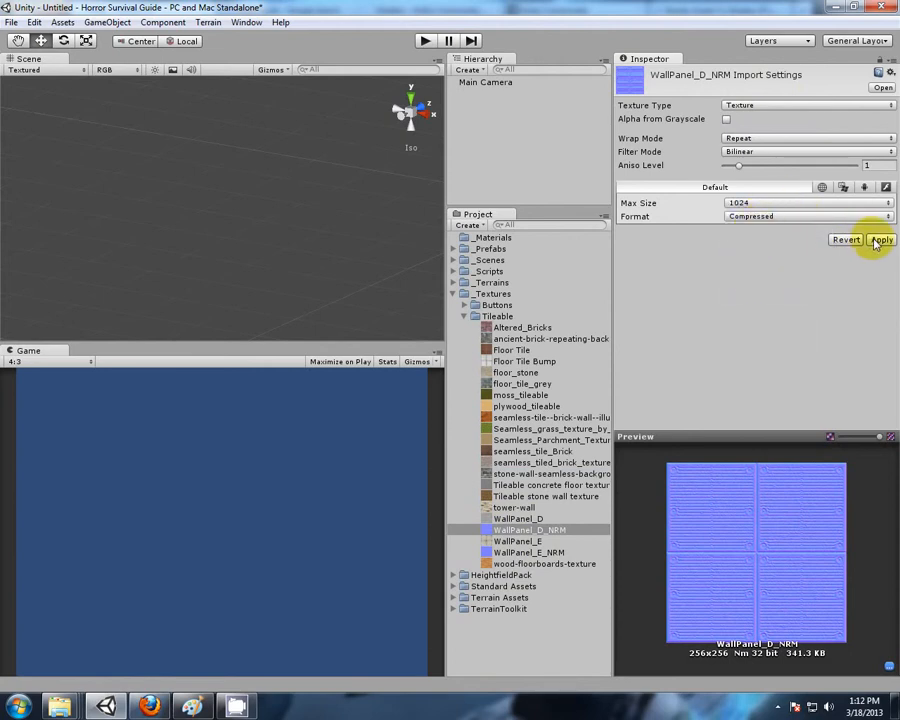
left_click(879, 240)
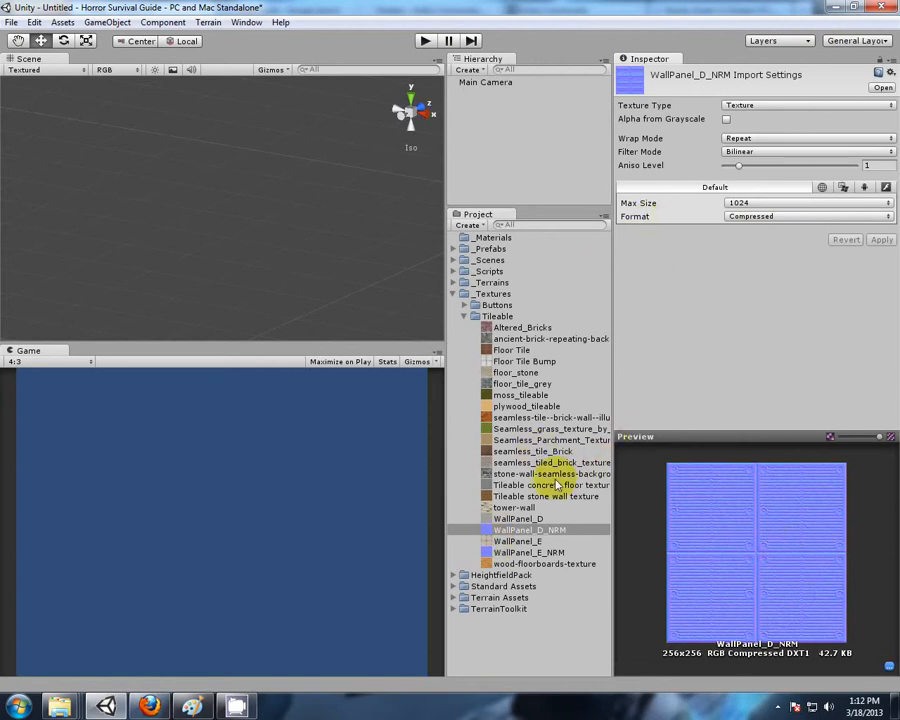
Compare the previews of WallPanel_D and its normal map WallPanel_D_NRM.
left_click(510, 519)
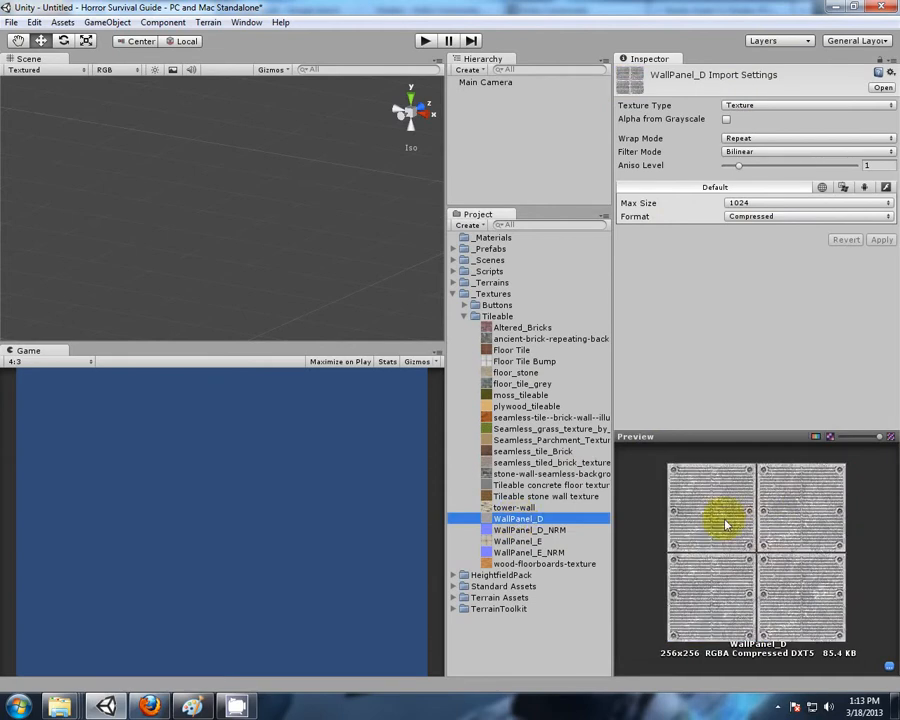
left_click(513, 532)
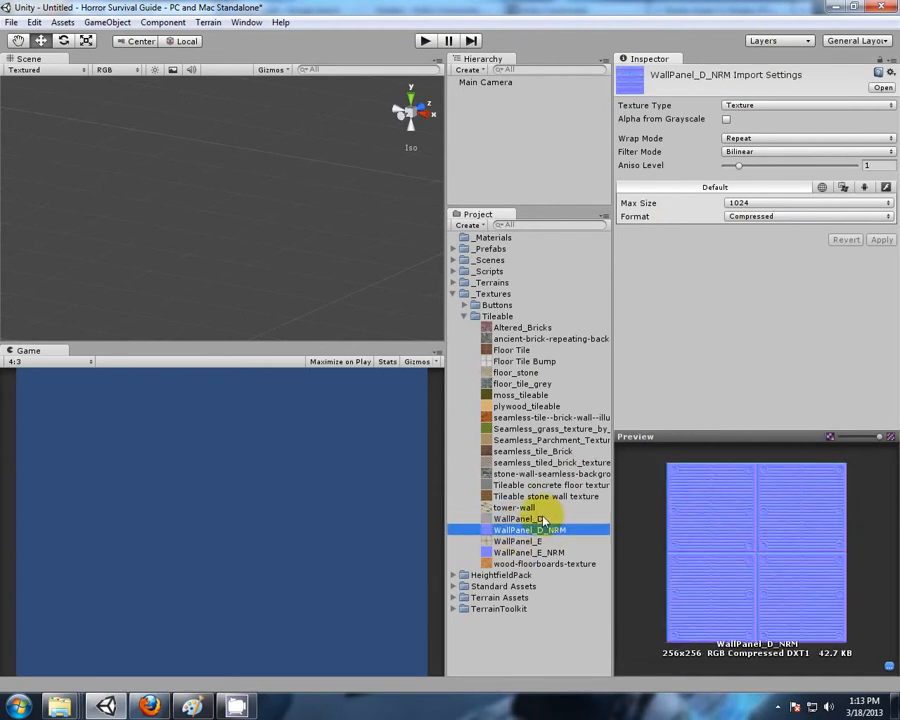
Switch to Firefox and open the Materials and Shaders page of the Unity Manual from the Unity documentation home.
left_click(149, 706)
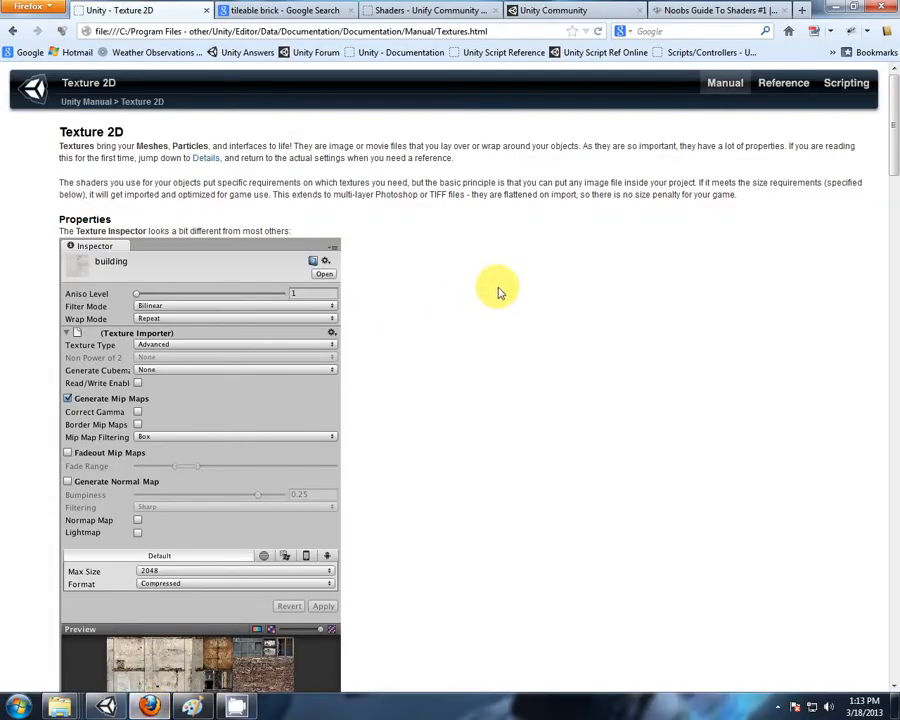
left_click(13, 31)
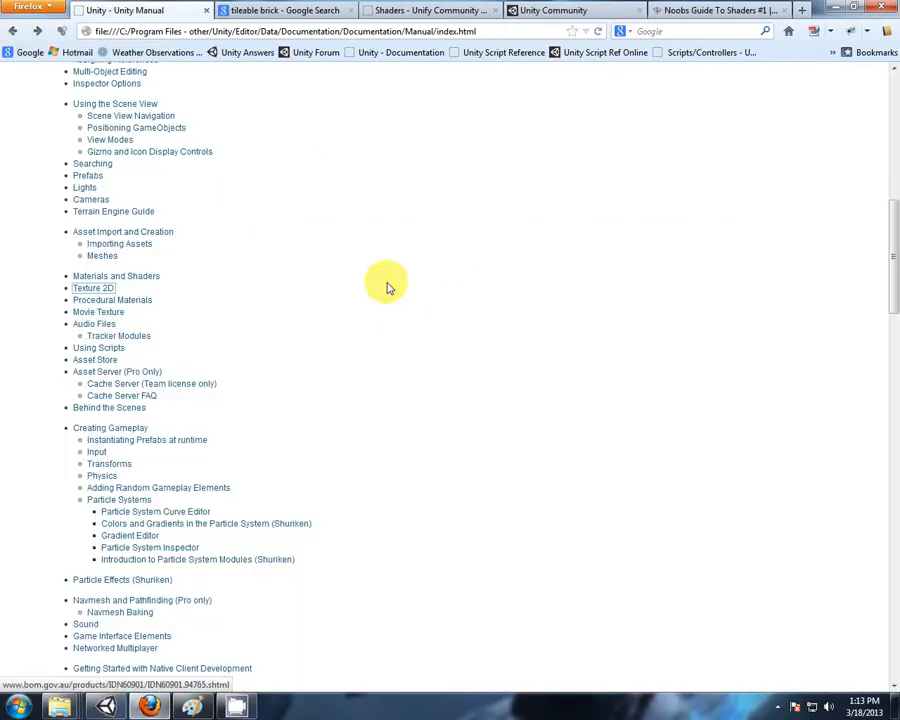
left_click(400, 52)
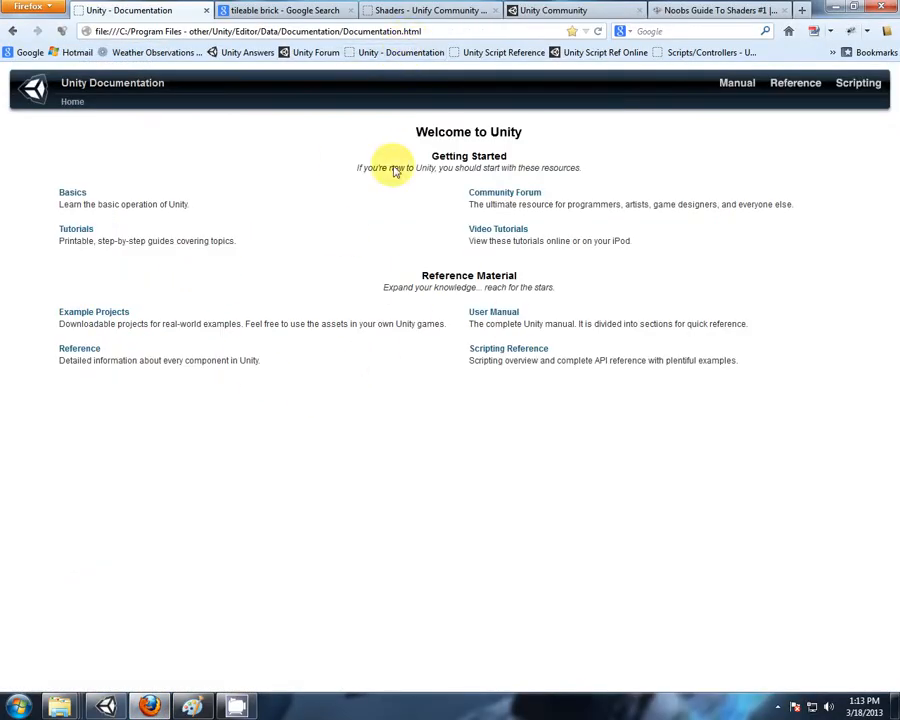
left_click(509, 318)
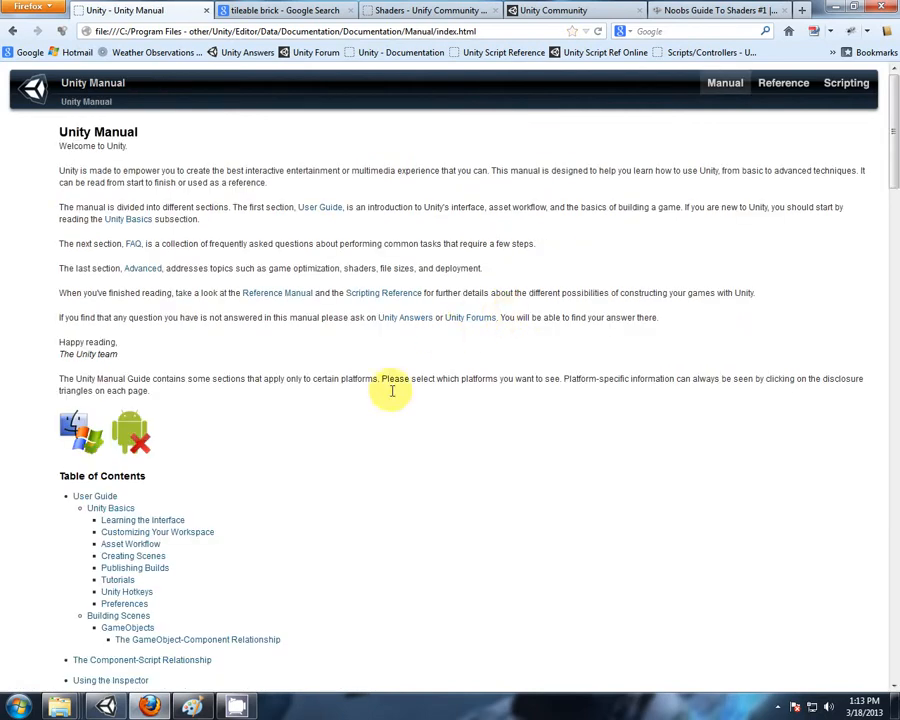
scroll(323, 416, "down", 8)
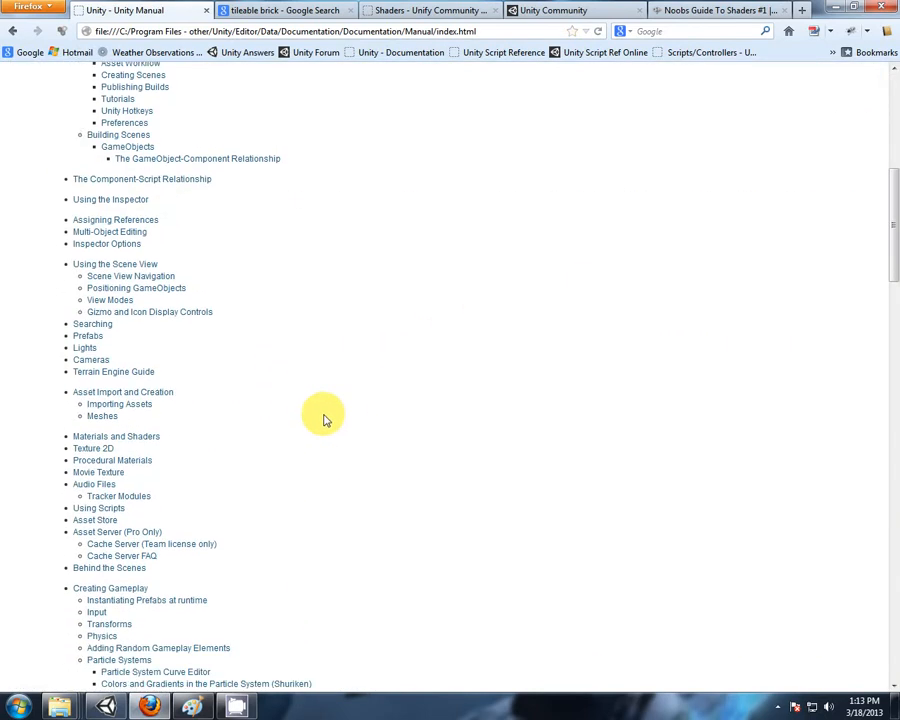
left_click(152, 436)
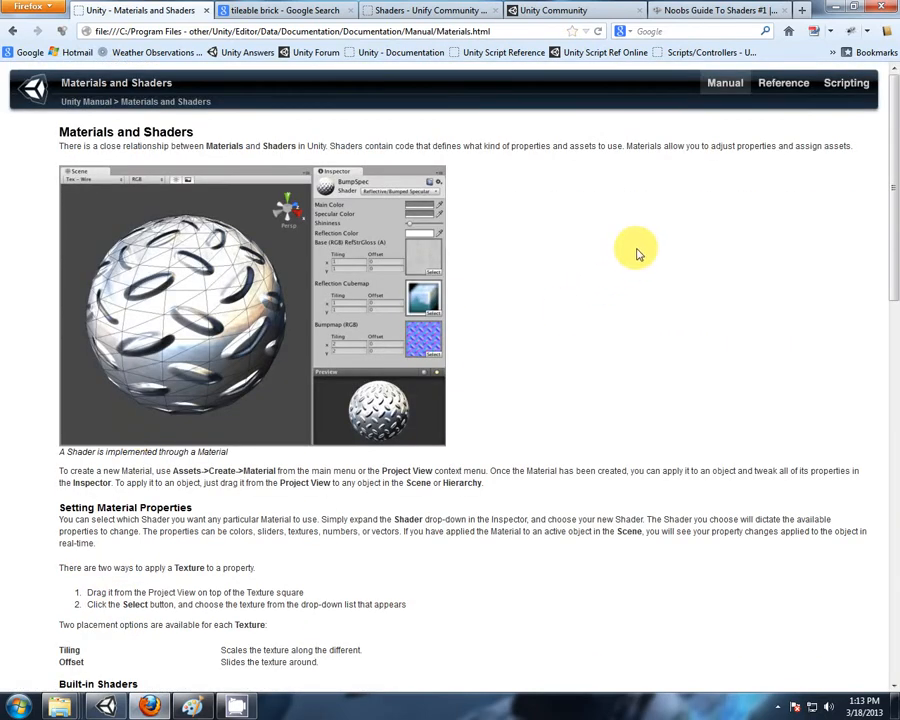
Review the material properties, open the built-in shaders guide, and examine the normal map example on its Bumped Diffuse page.
scroll(637, 252, "down", 2)
left_click_drag(893, 240, 885, 287)
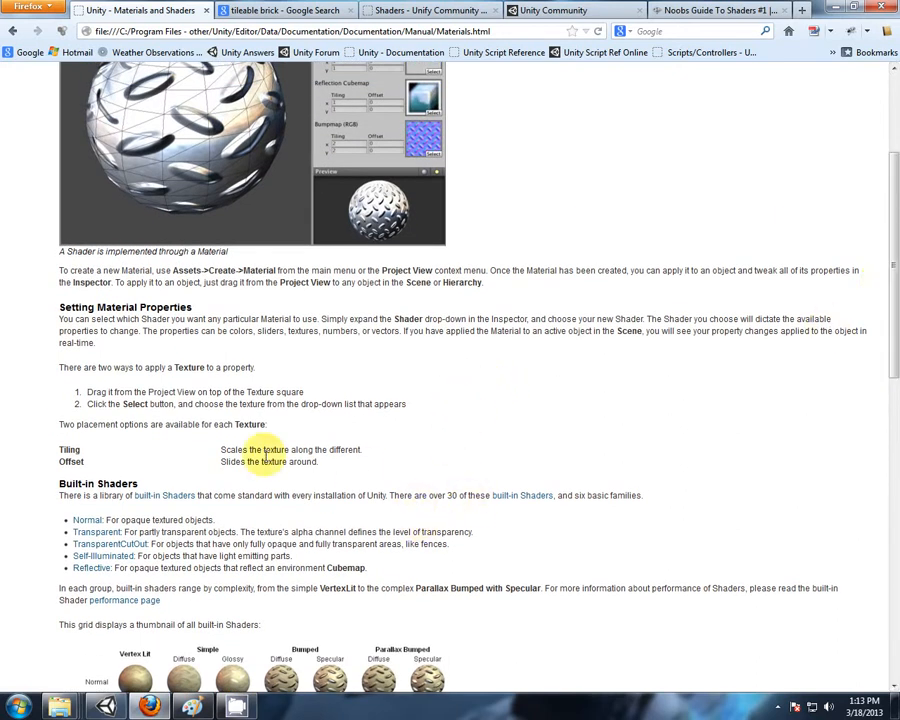
left_click(176, 497)
scroll(466, 372, "down", 3)
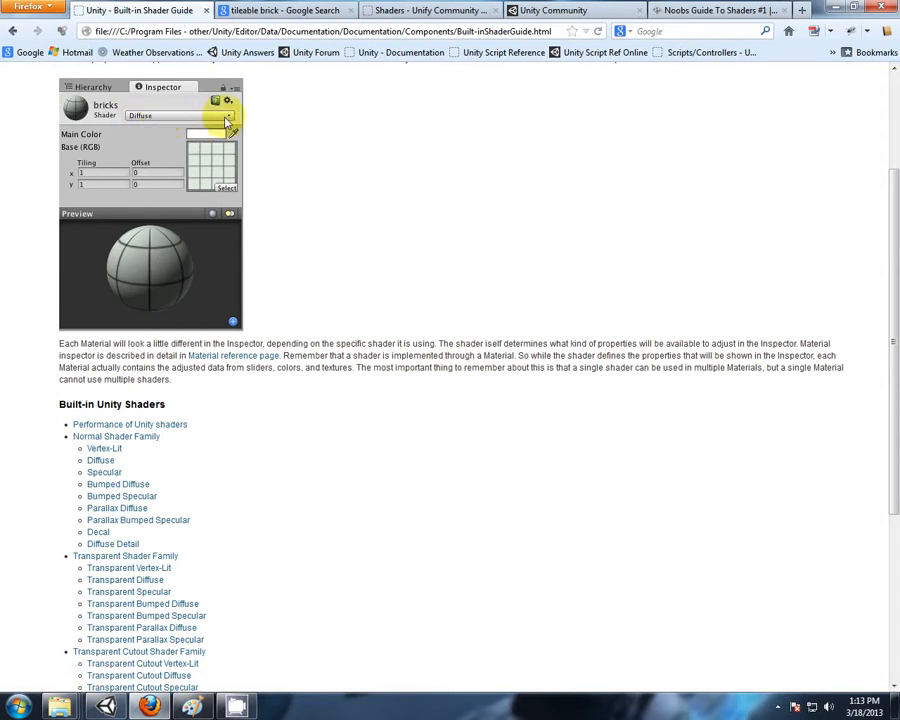
left_click(120, 486)
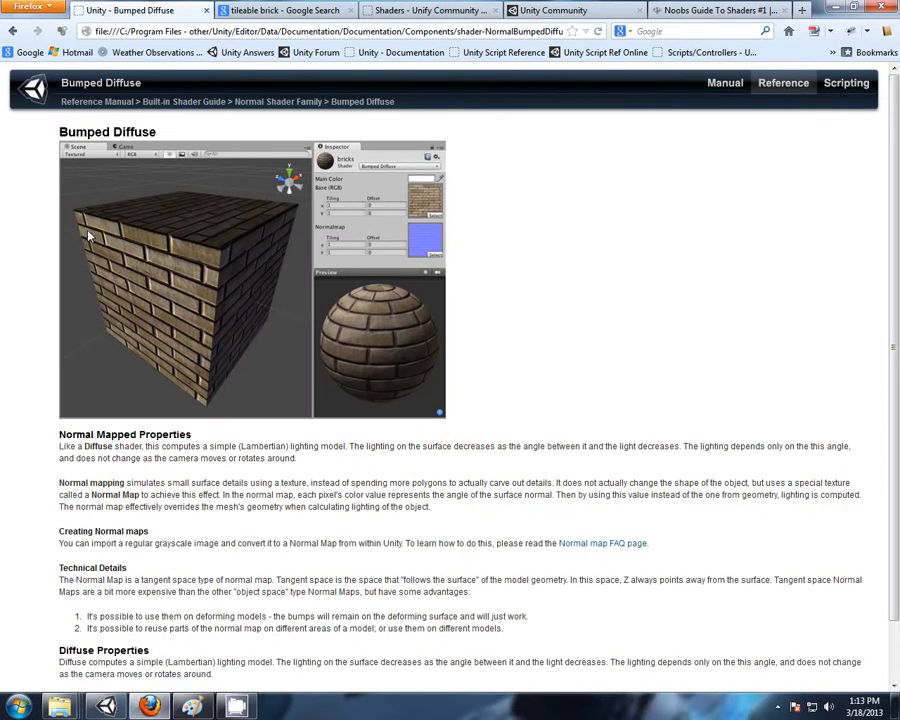
left_click(389, 251)
Return to Unity and check the pixel dimensions of WallPanel_D_NRM in the Tileable folder in Windows Explorer.
left_click(108, 707)
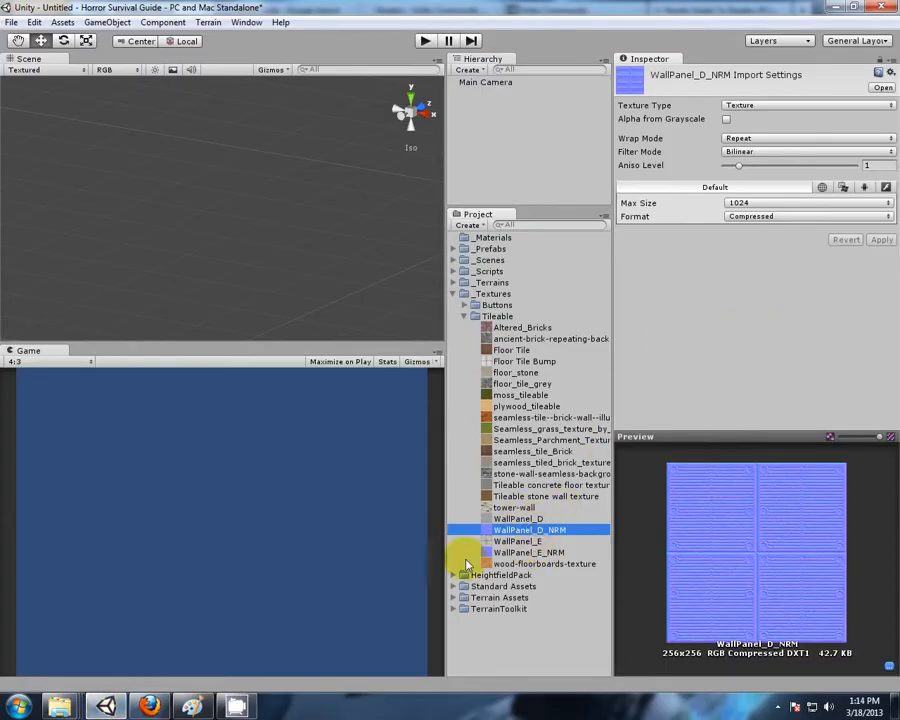
mouse_move(70, 705)
left_click(518, 582)
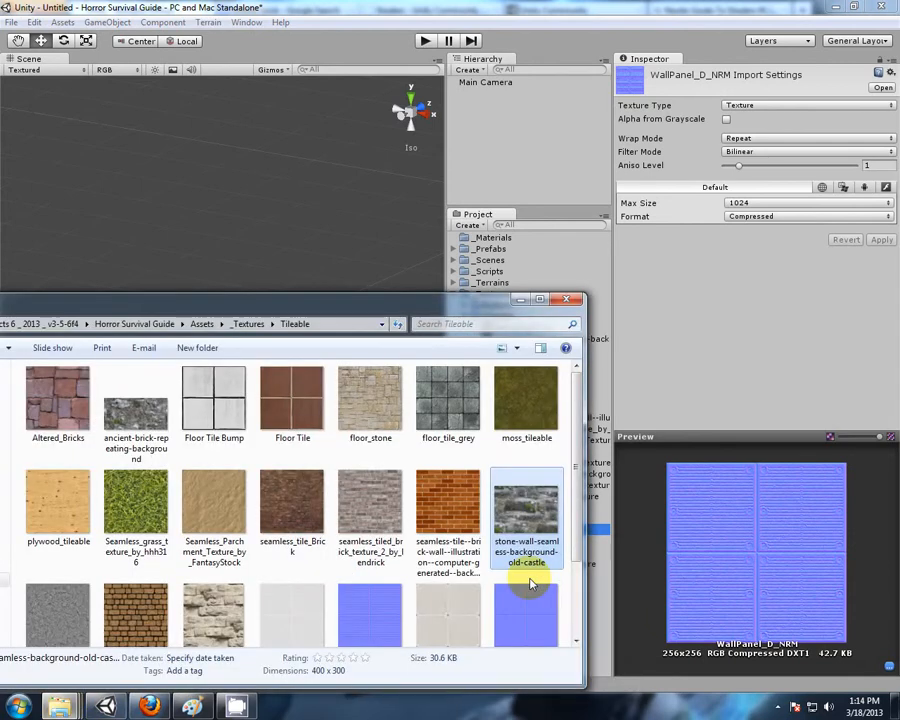
scroll(577, 407, "down", 2)
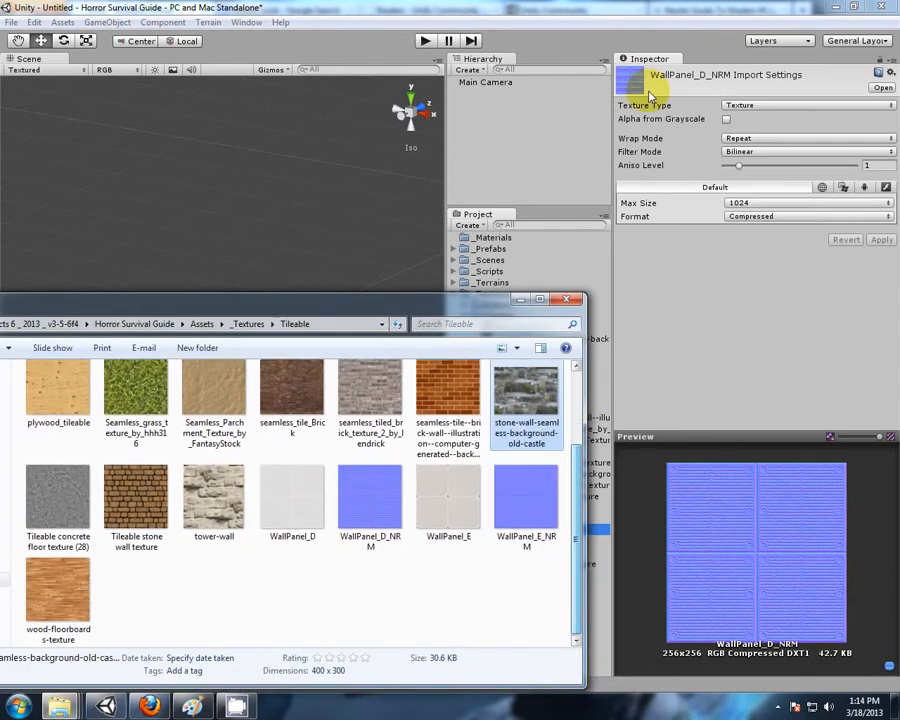
left_click(390, 543)
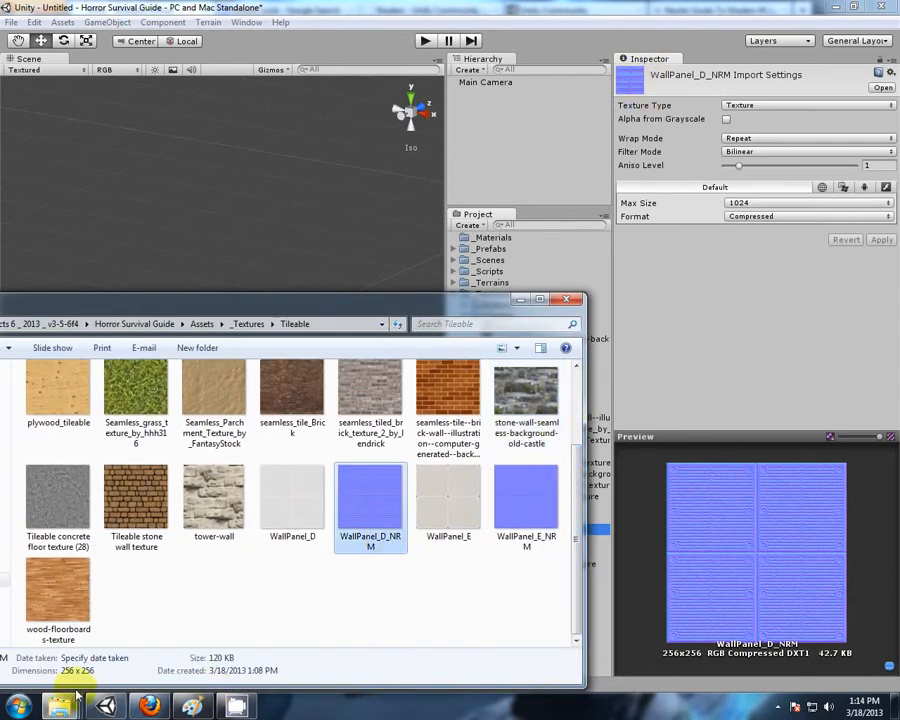
left_click(768, 300)
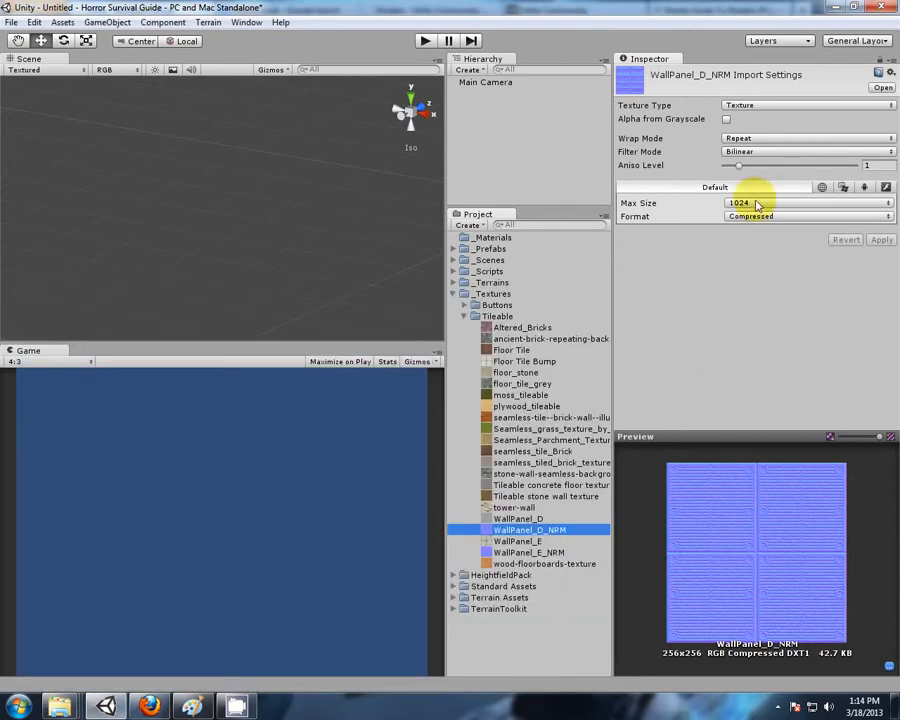
Import WallPanel_D_NRM as a Normal map with Create from Grayscale off, Max Size 256 and Format Truecolor, and apply the settings.
left_click(743, 203)
left_click(762, 265)
left_click(762, 216)
left_click(758, 264)
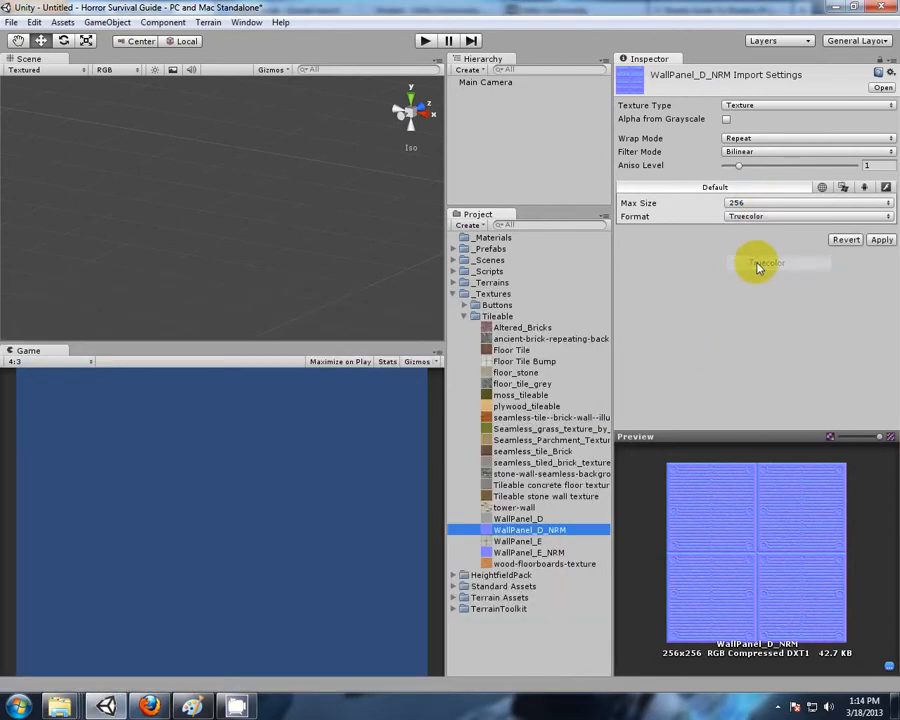
left_click(745, 106)
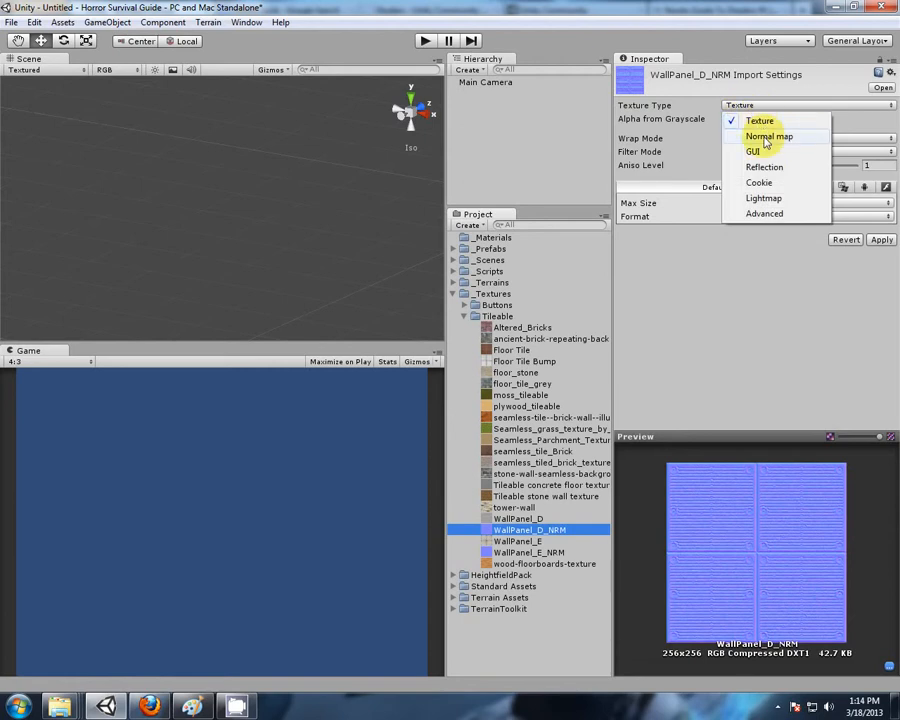
left_click(766, 137)
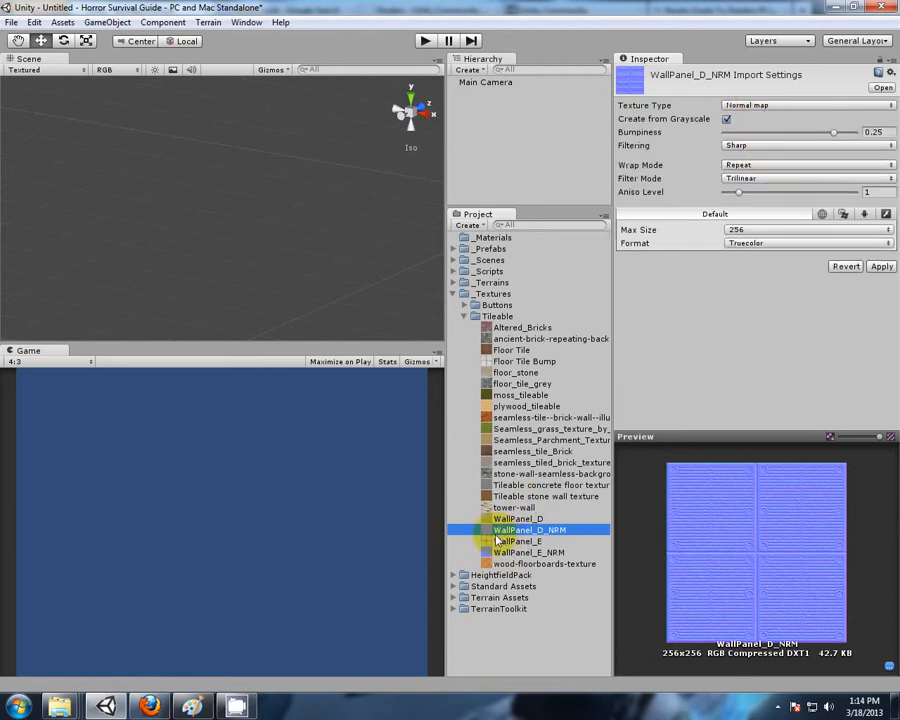
left_click(727, 120)
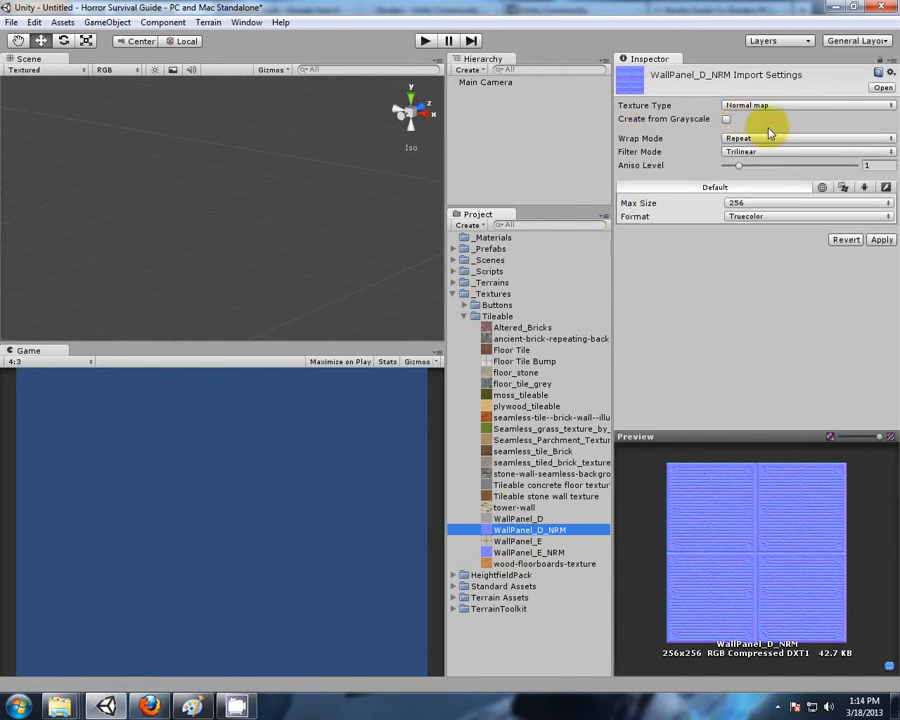
left_click(881, 241)
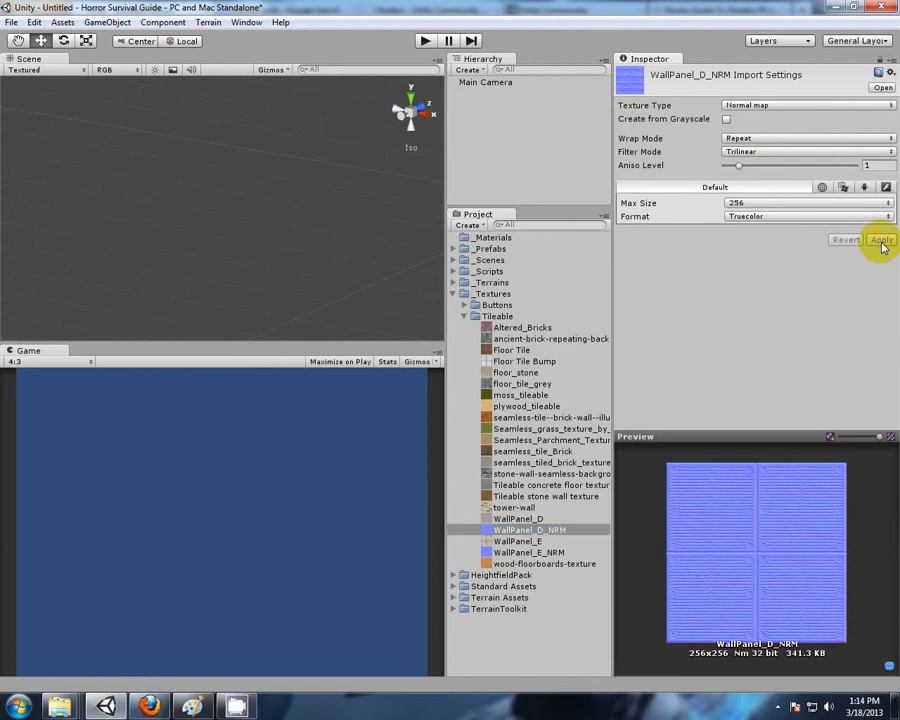
Set WallPanel_D to Max Size 256 and Format Truecolor, and apply the import settings.
left_click(518, 519)
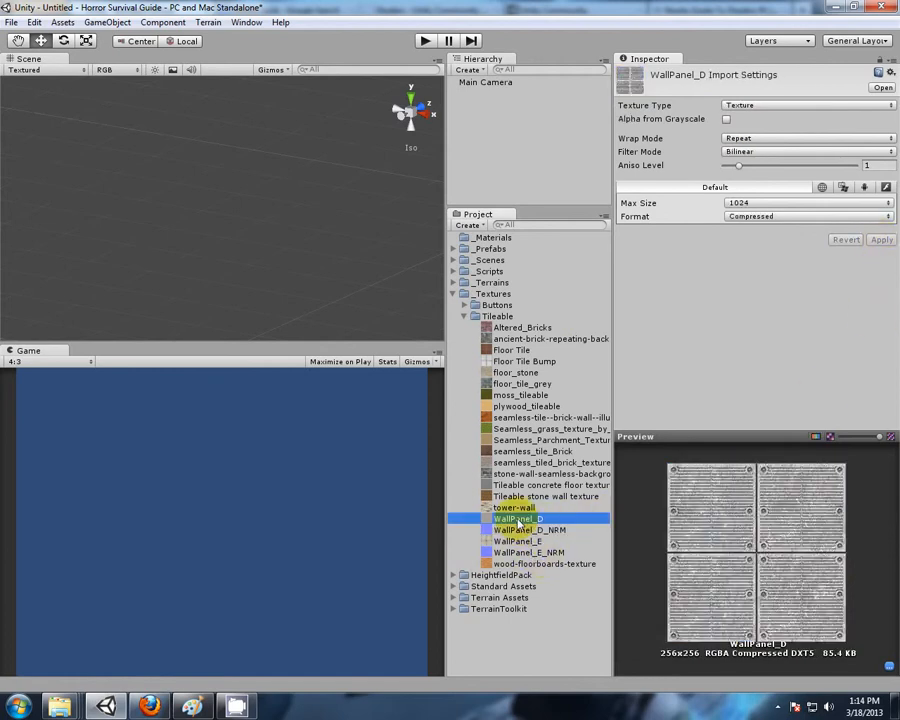
left_click(750, 204)
left_click(752, 263)
left_click(757, 216)
left_click(764, 262)
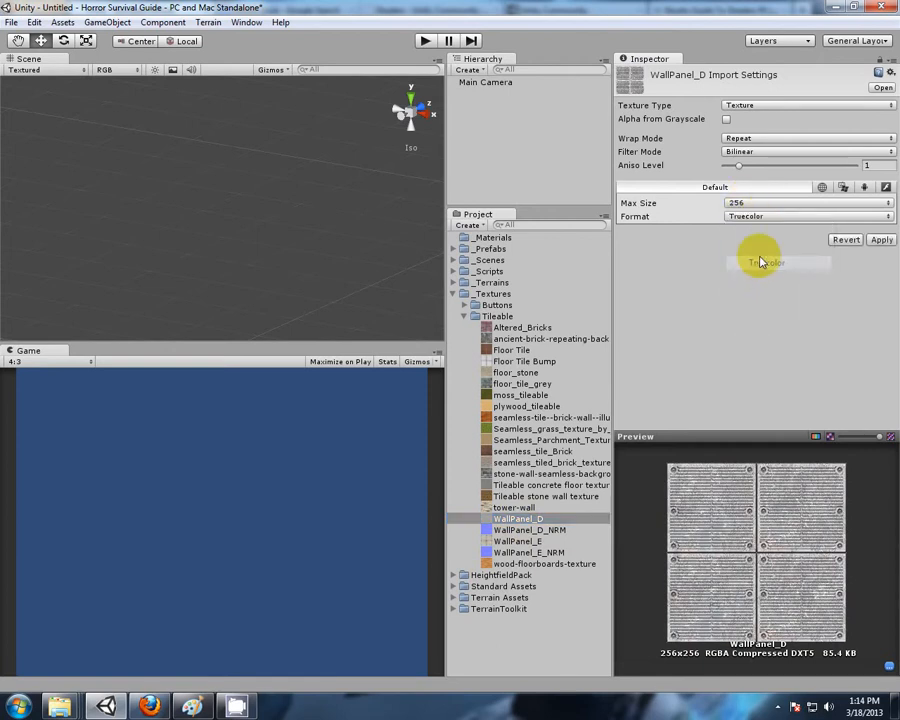
left_click(878, 241)
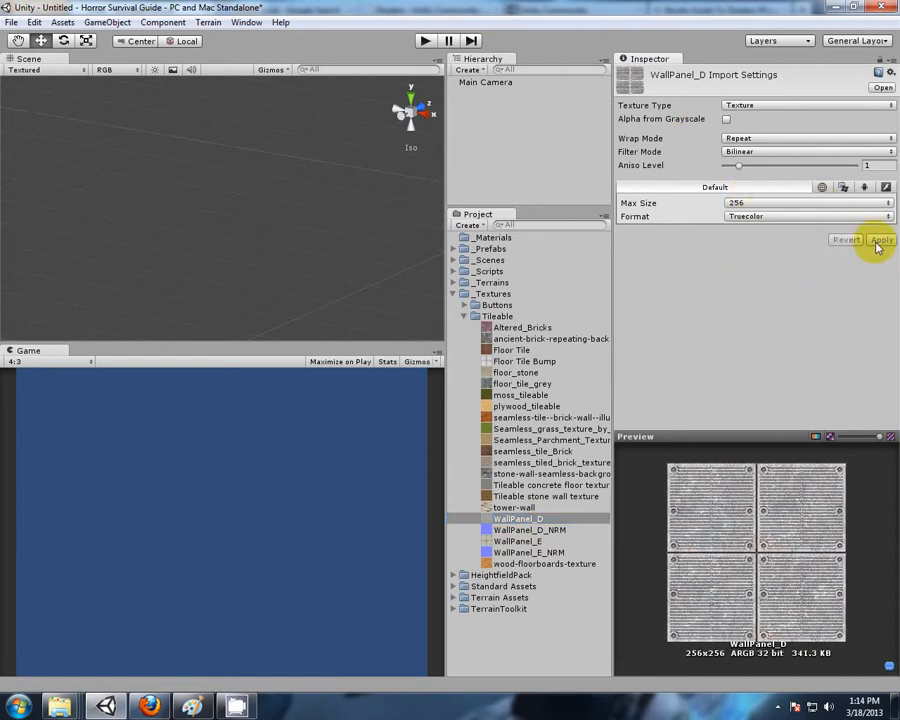
Create a material named mtlAlteredBrick in the _Materials folder for the Altered_Bricks texture.
left_click(515, 328)
left_click(512, 339)
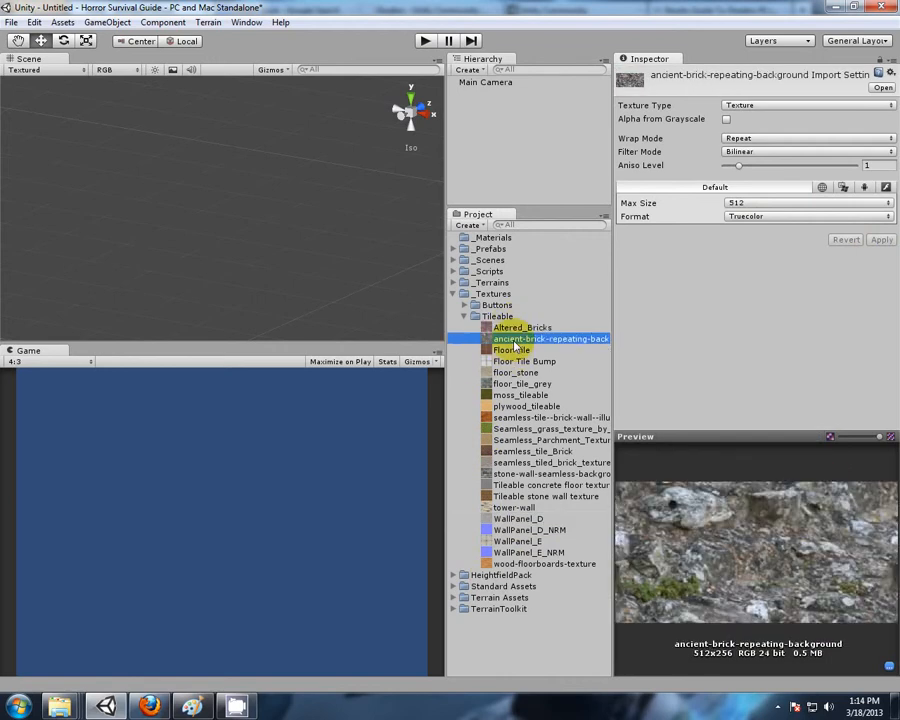
left_click(516, 428)
left_click(510, 328)
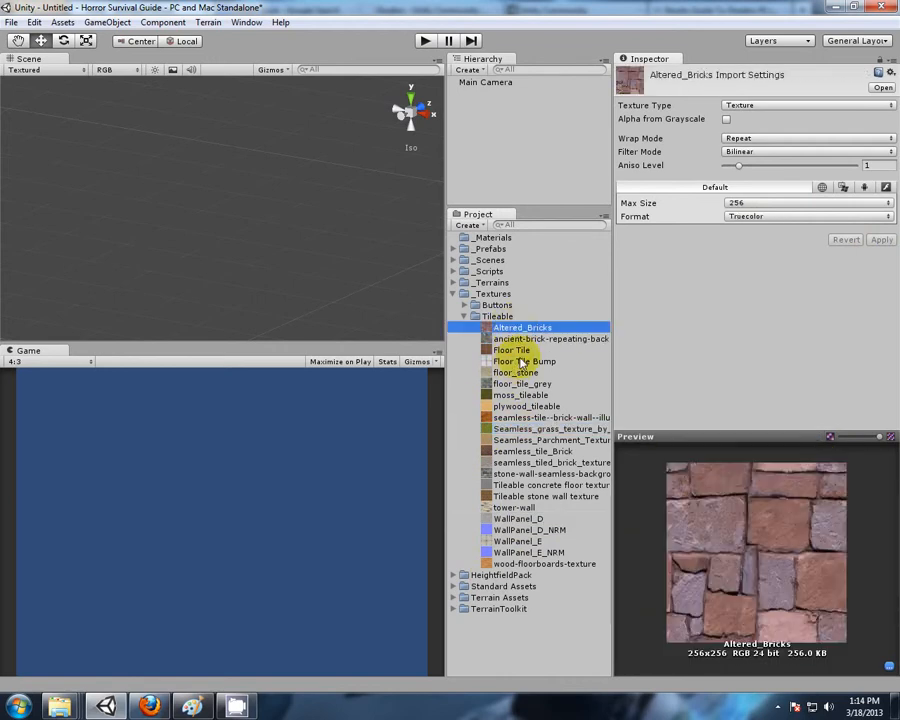
left_click(500, 238)
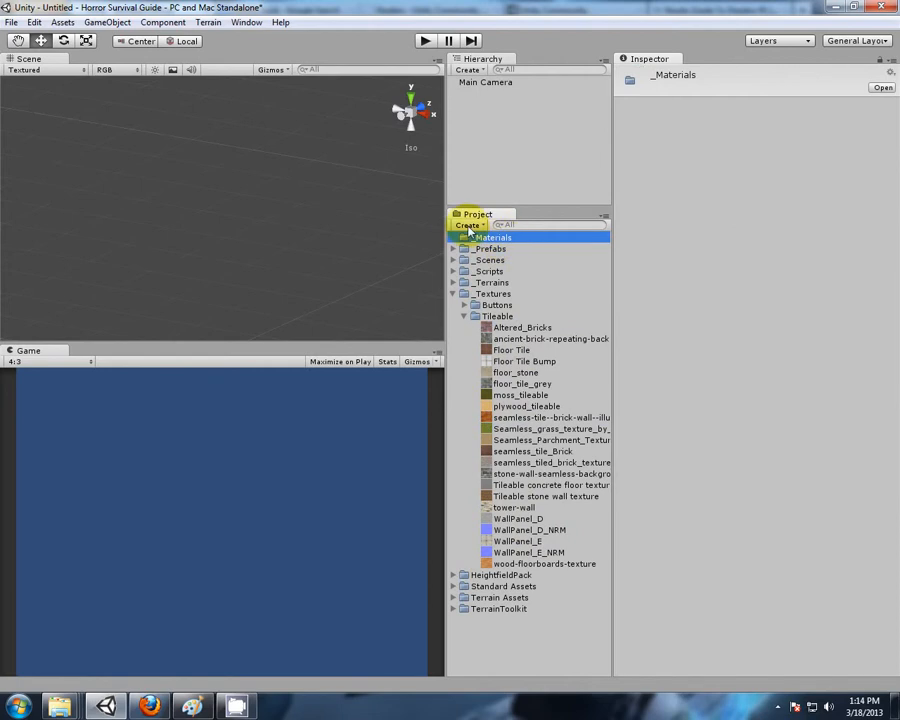
left_click(469, 225)
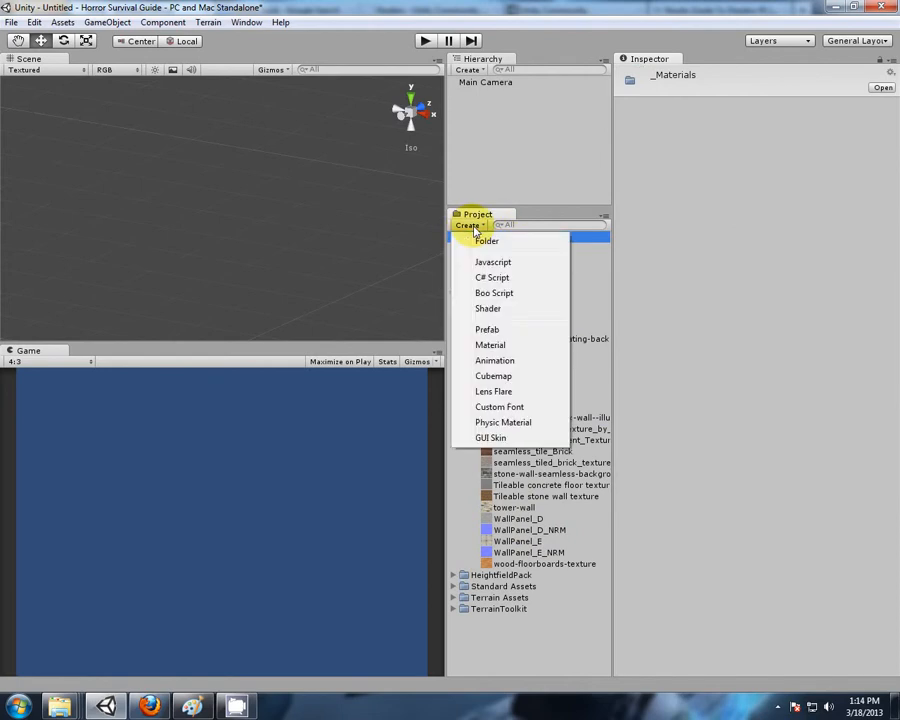
left_click(503, 344)
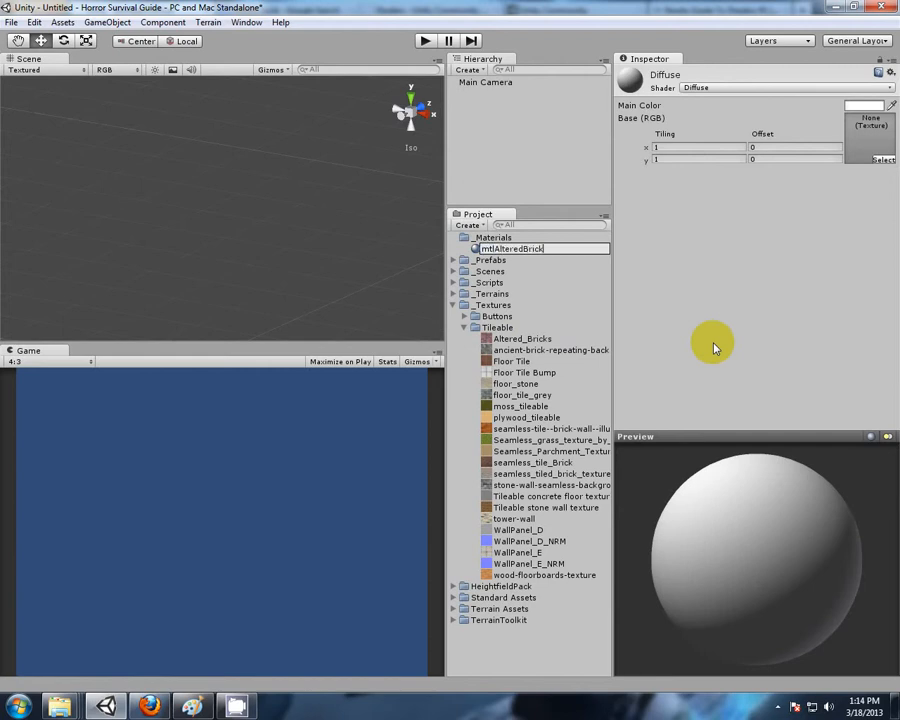
key("Return")
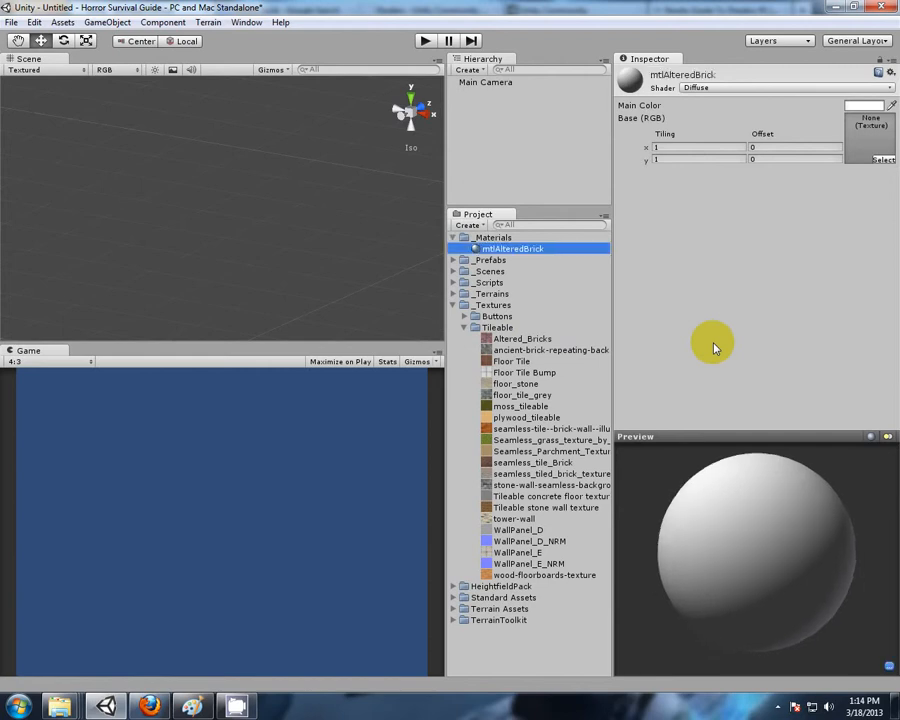
Show the mtlAlteredBrick preview as a cube and enlarge the preview area.
left_click(467, 225)
left_click(560, 217)
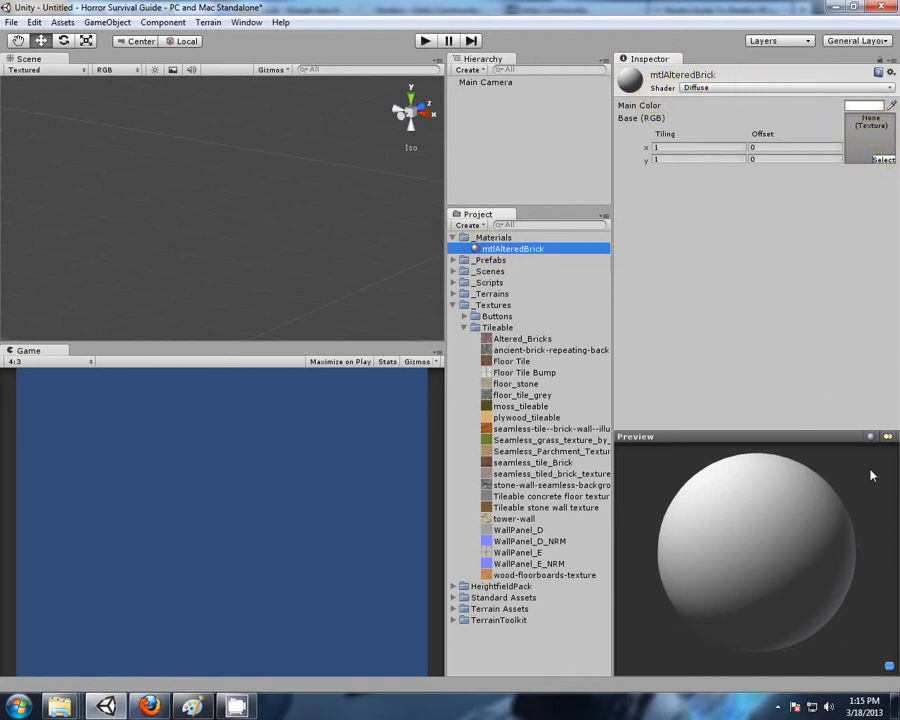
left_click(871, 437)
left_click_drag(770, 427, 772, 386)
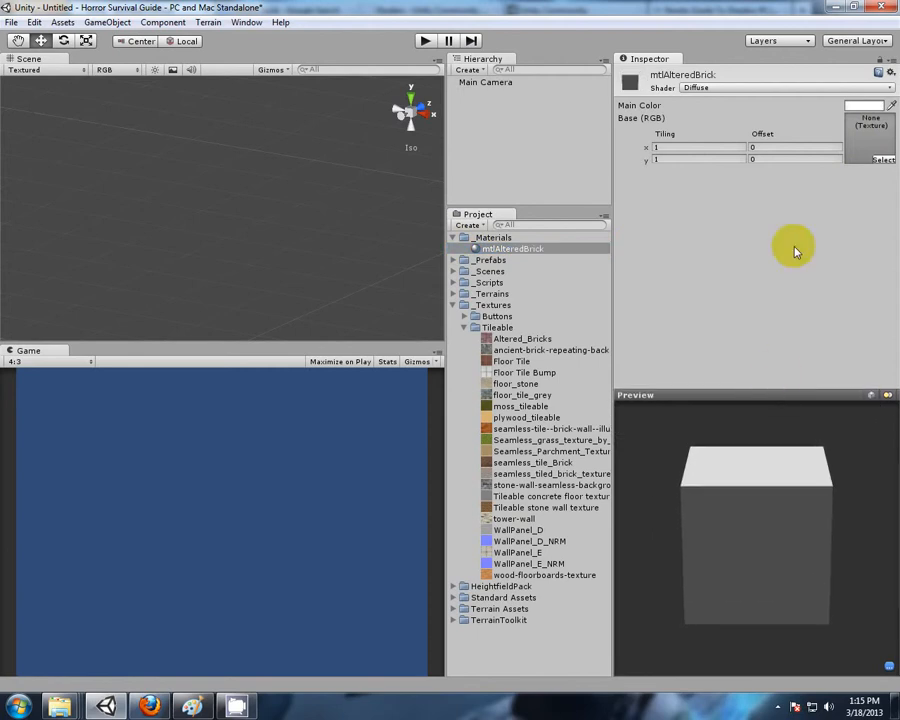
Try a green Main Color (RGB 126, 175, 24) on mtlAlteredBrick and return it to white.
left_click(852, 108)
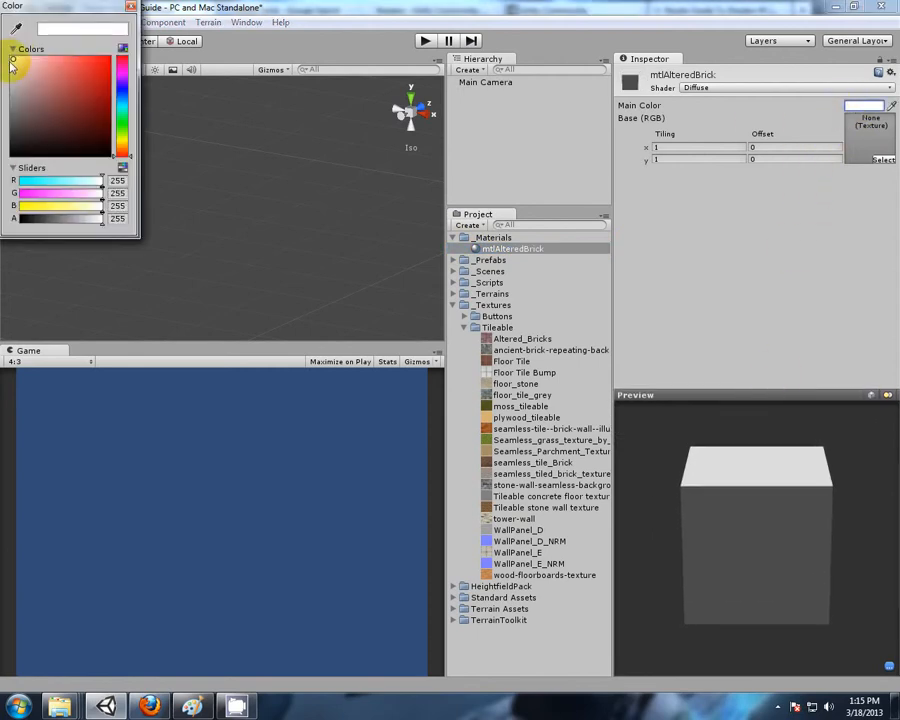
mouse_move(22, 68)
left_mouse_down()
mouse_move(84, 76)
mouse_move(88, 120)
mouse_move(95, 89)
left_mouse_up()
mouse_move(121, 157)
left_mouse_down()
mouse_move(128, 66)
mouse_move(125, 133)
left_mouse_up()
left_click(130, 8)
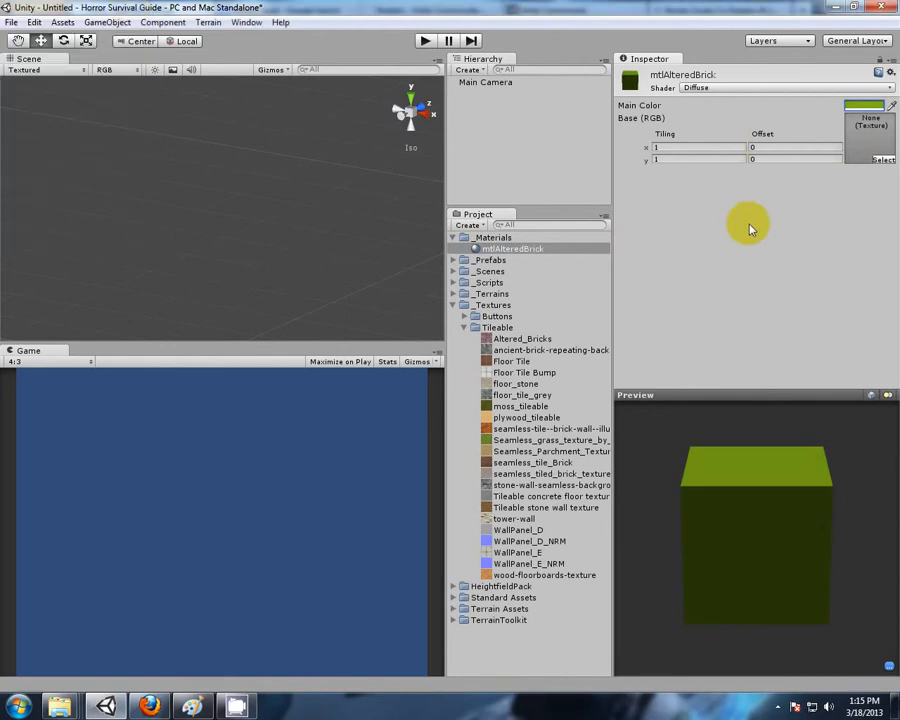
left_click(868, 107)
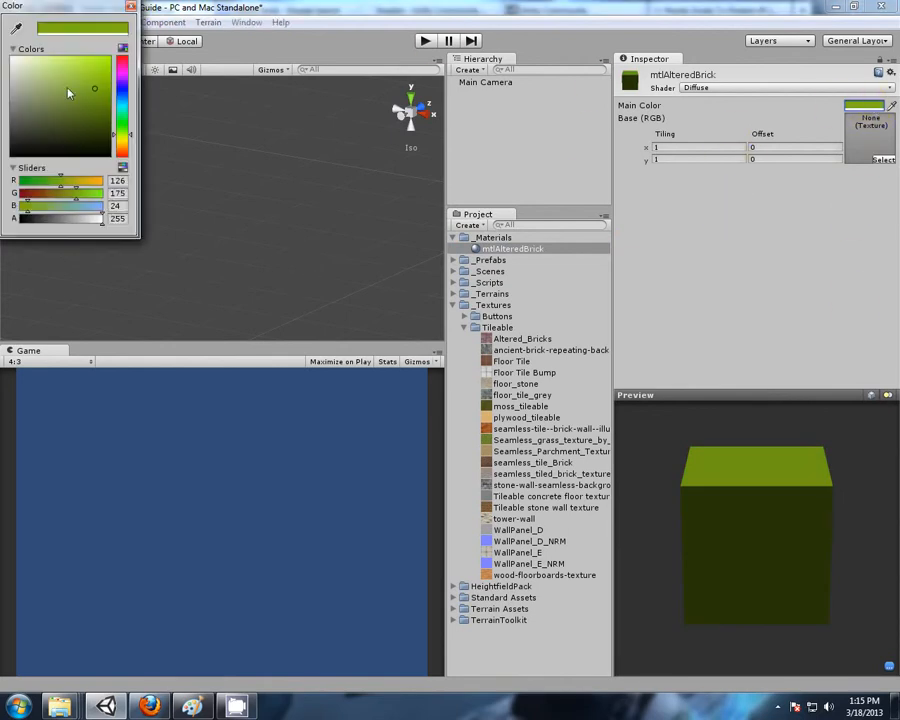
left_click_drag(74, 90, 12, 58)
left_click(133, 8)
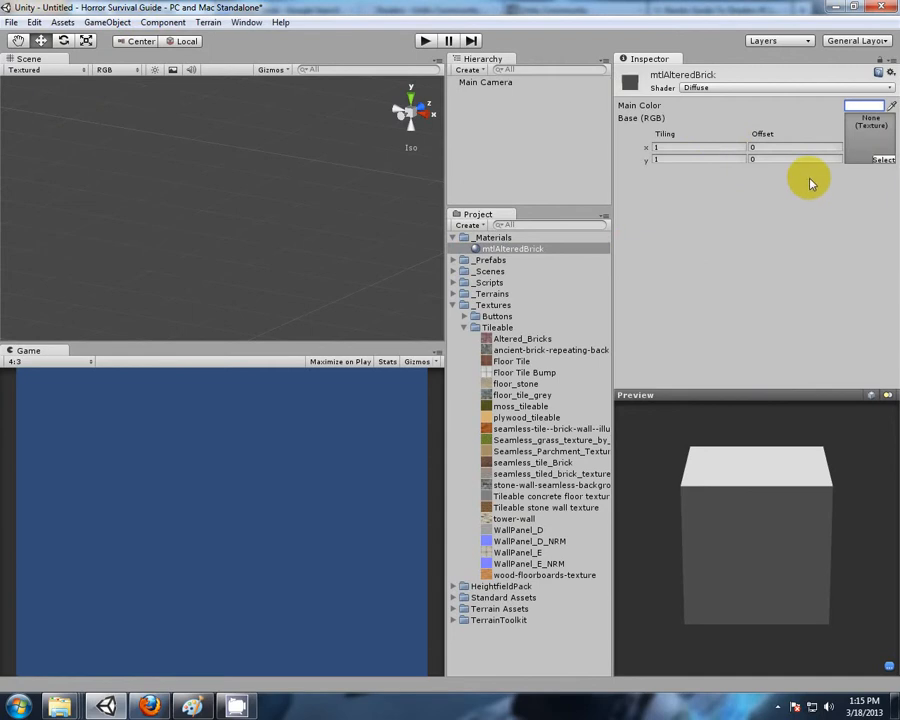
Assign the Altered_Bricks texture to mtlAlteredBrick's Base (RGB) slot and inspect the preview cube from several angles.
left_click_drag(500, 344, 860, 133)
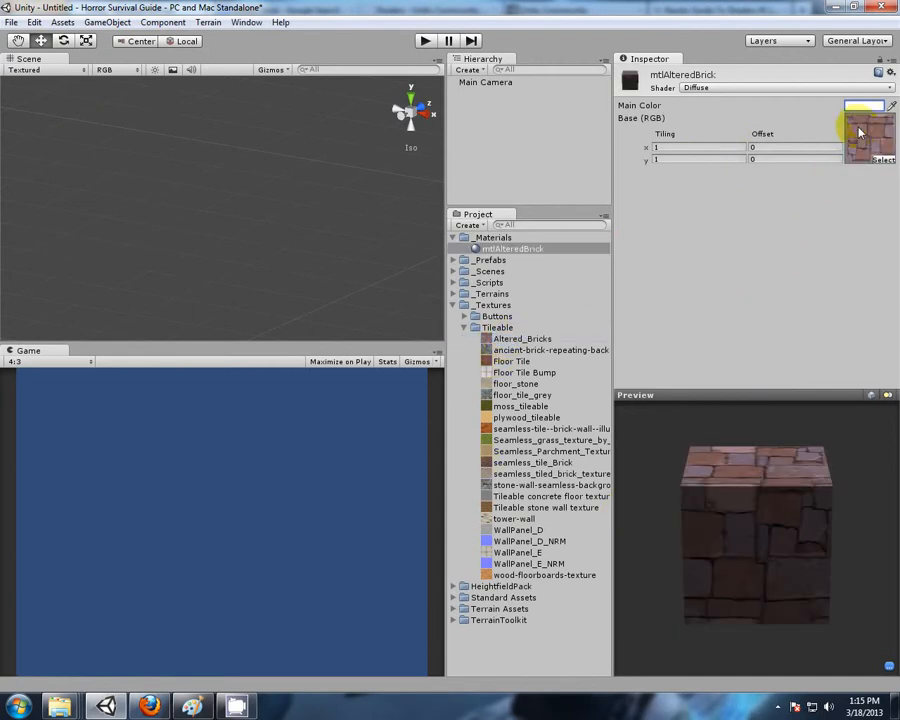
left_click_drag(782, 582, 856, 571)
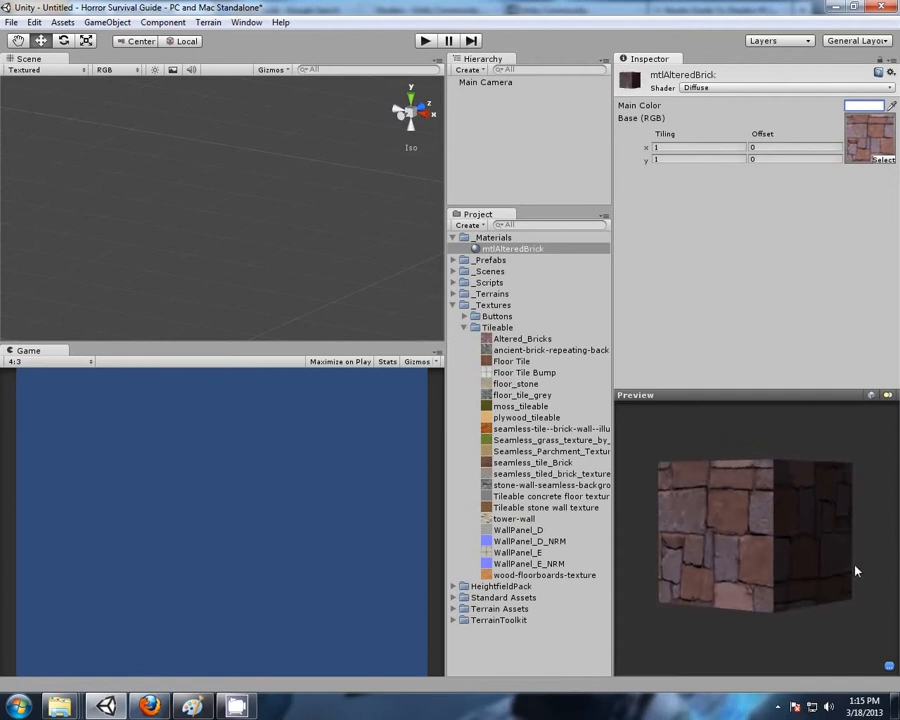
left_click_drag(741, 482, 772, 576)
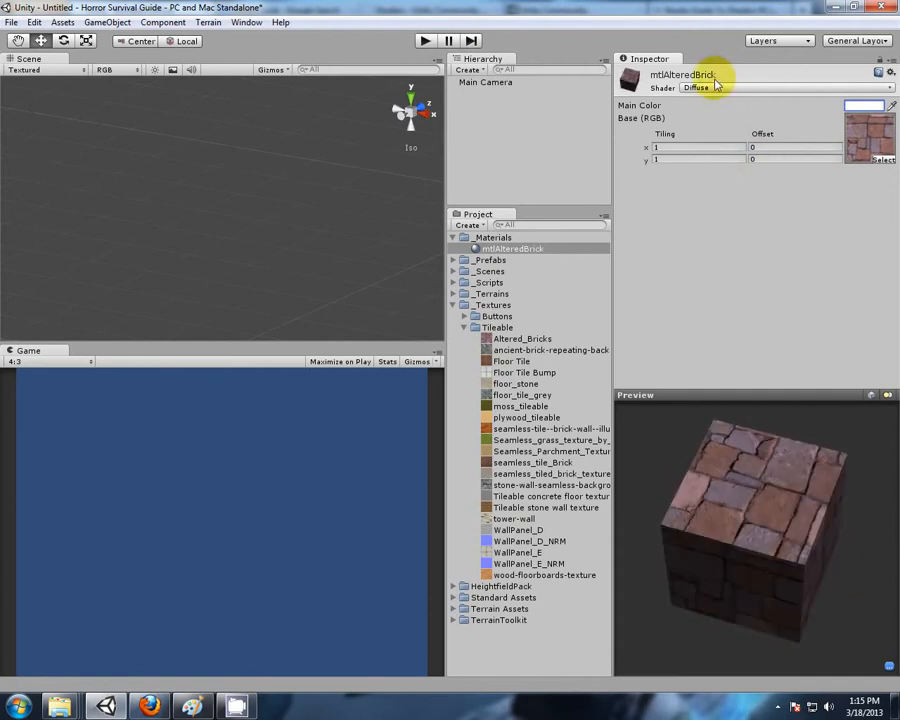
left_click_drag(794, 639, 774, 557)
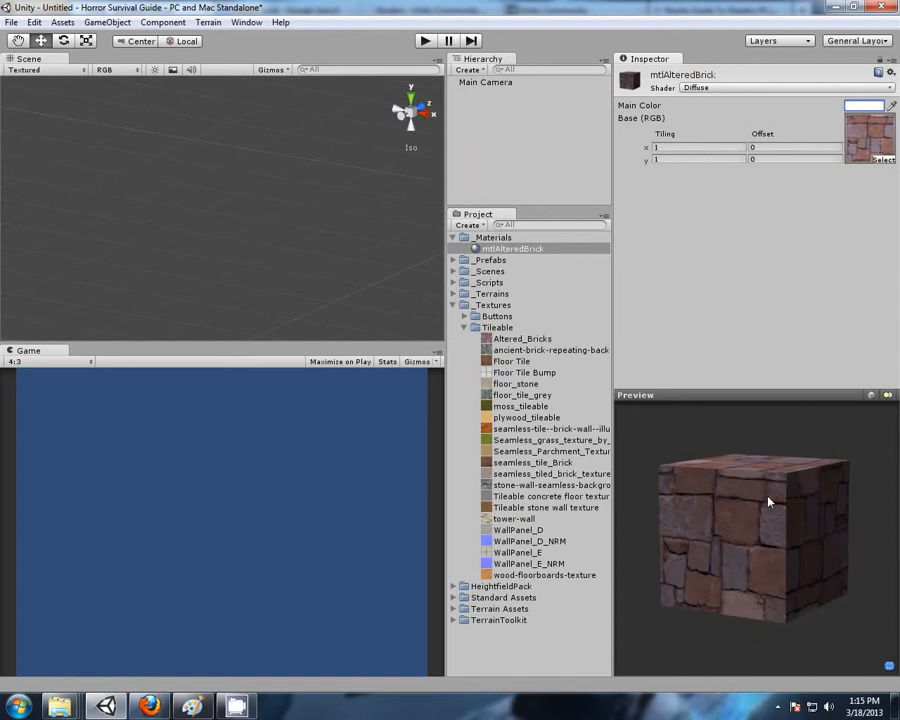
left_click_drag(736, 515, 657, 460)
Add a cube to the scene and set its position to 0, 0, 0.
left_click(470, 96)
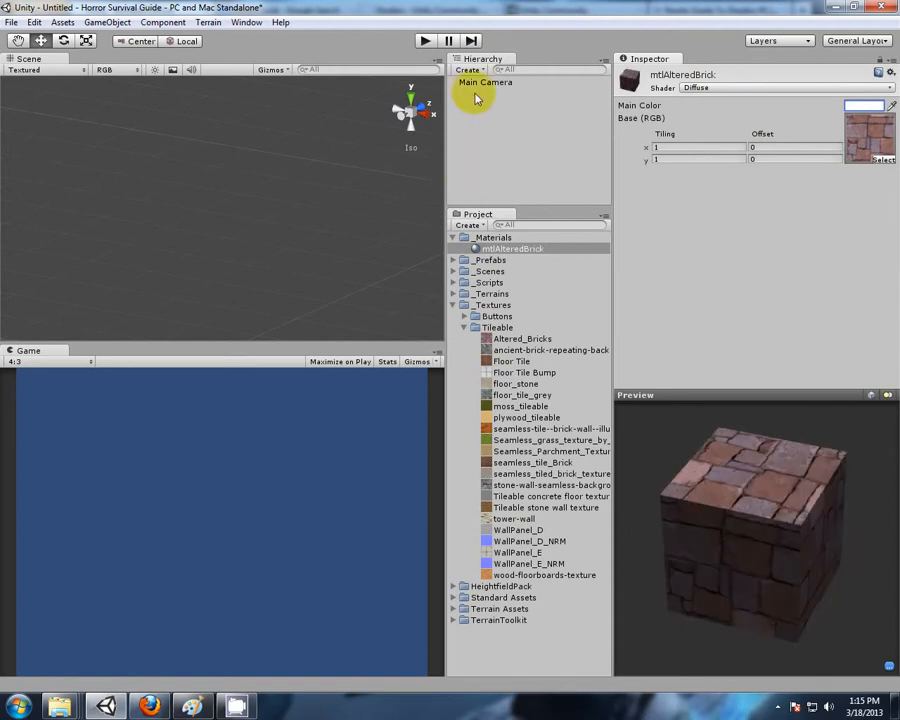
left_click(479, 75)
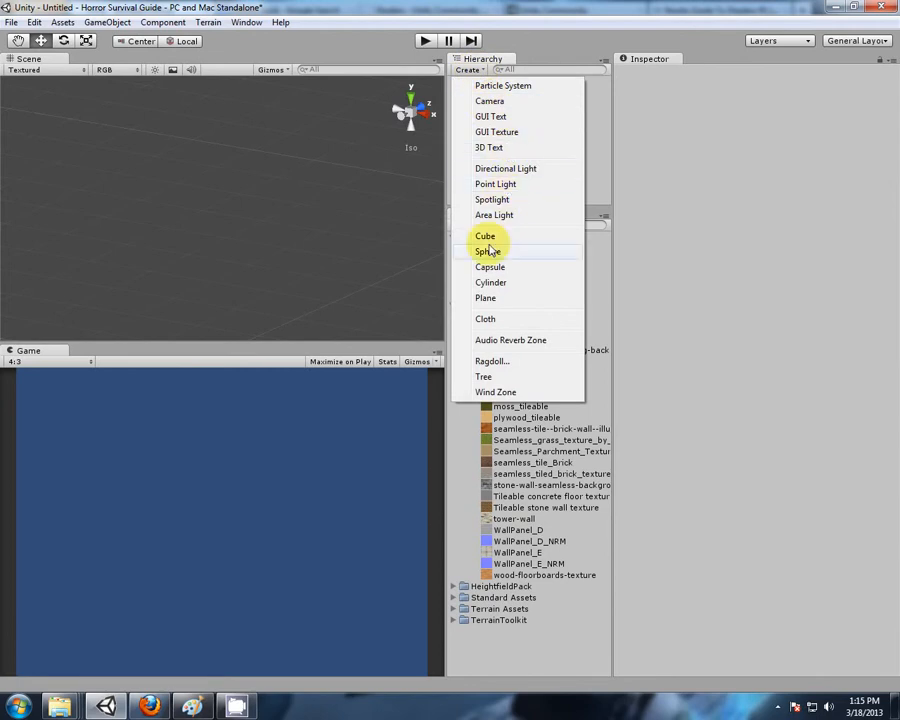
left_click(489, 238)
left_click(668, 126)
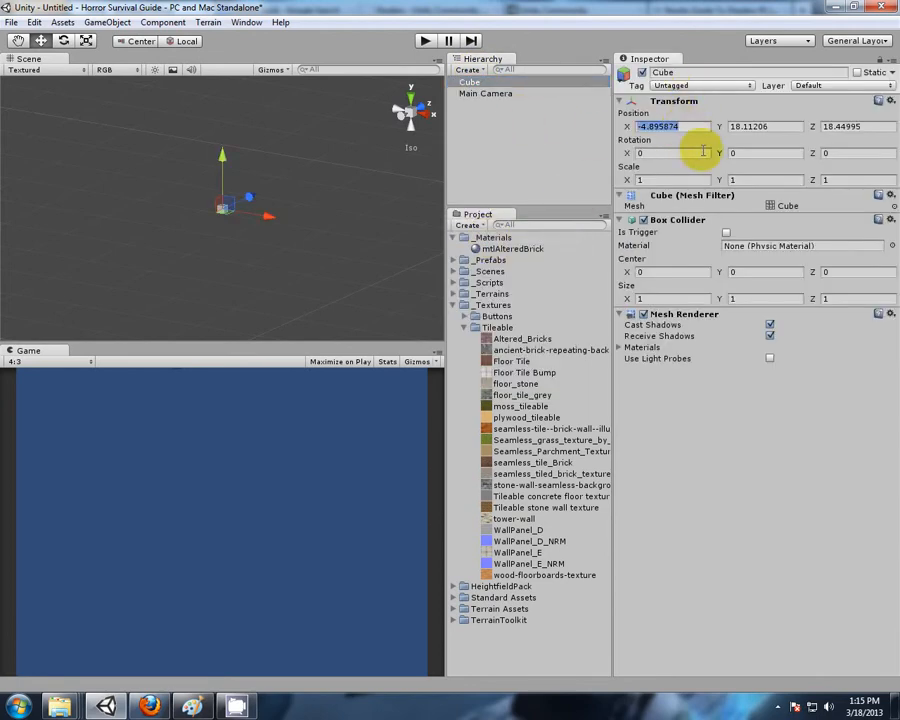
type("0")
left_click(775, 125)
type("0")
left_click(864, 125)
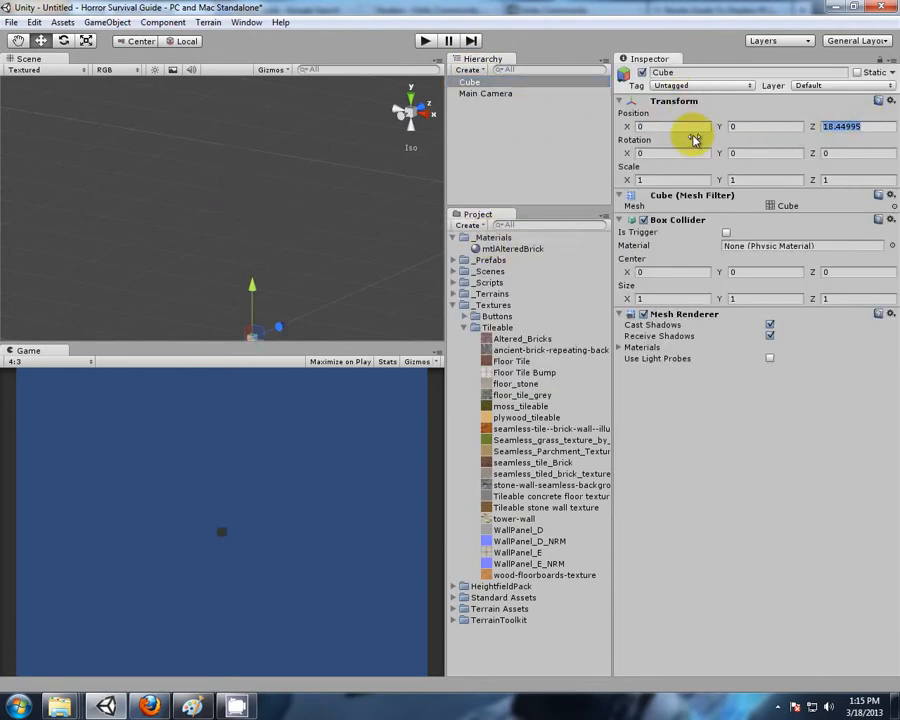
type("0")
Scale the cube to 5 on all three axes and add a directional light to the scene.
left_click(655, 179)
type("5")
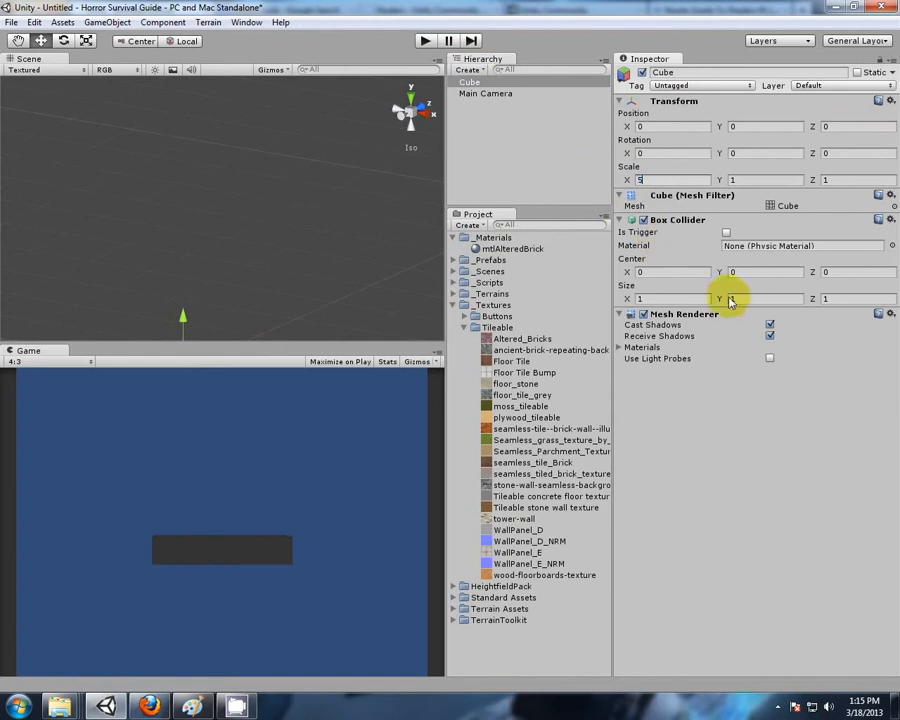
left_click(742, 179)
type("5")
left_click(830, 179)
type("5")
left_click(467, 70)
left_click(506, 170)
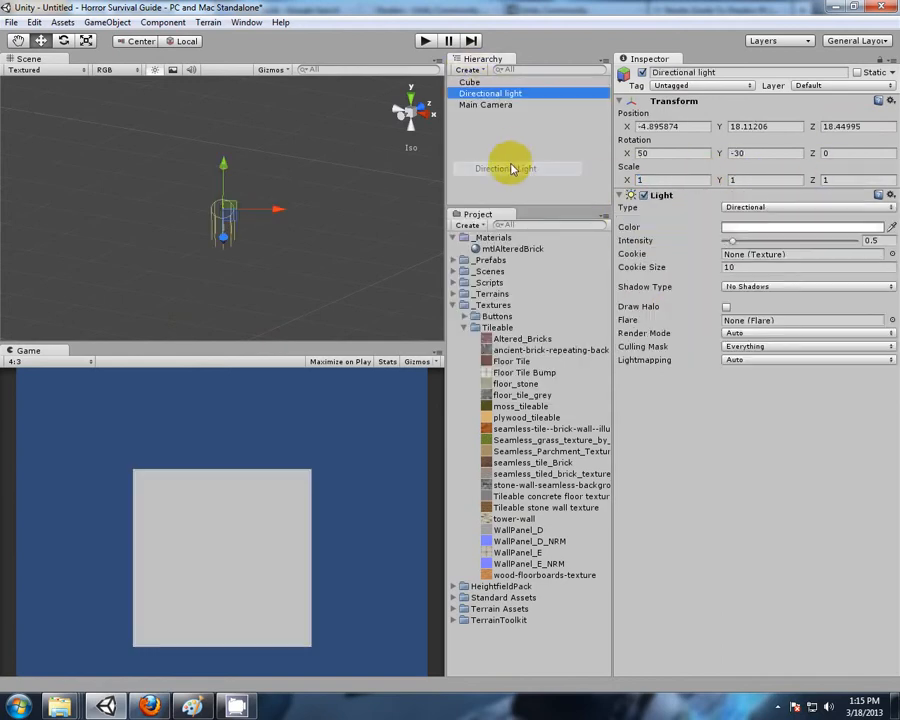
Frame the cube in the scene and apply the mtlAlteredBrick material to it.
left_click(490, 183)
double_click(469, 81)
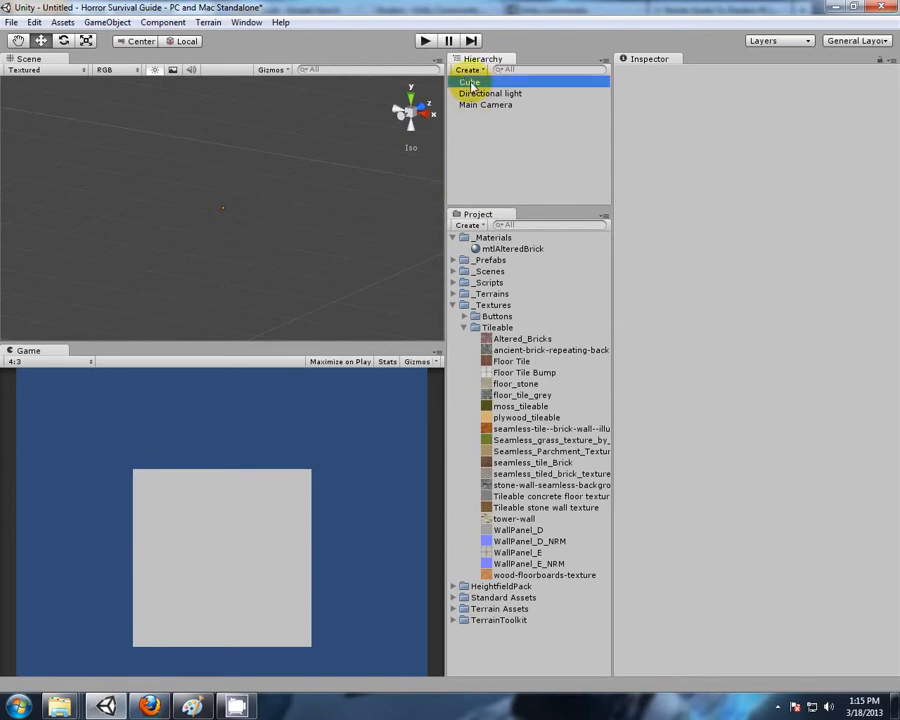
right_click_drag(373, 205, 345, 265)
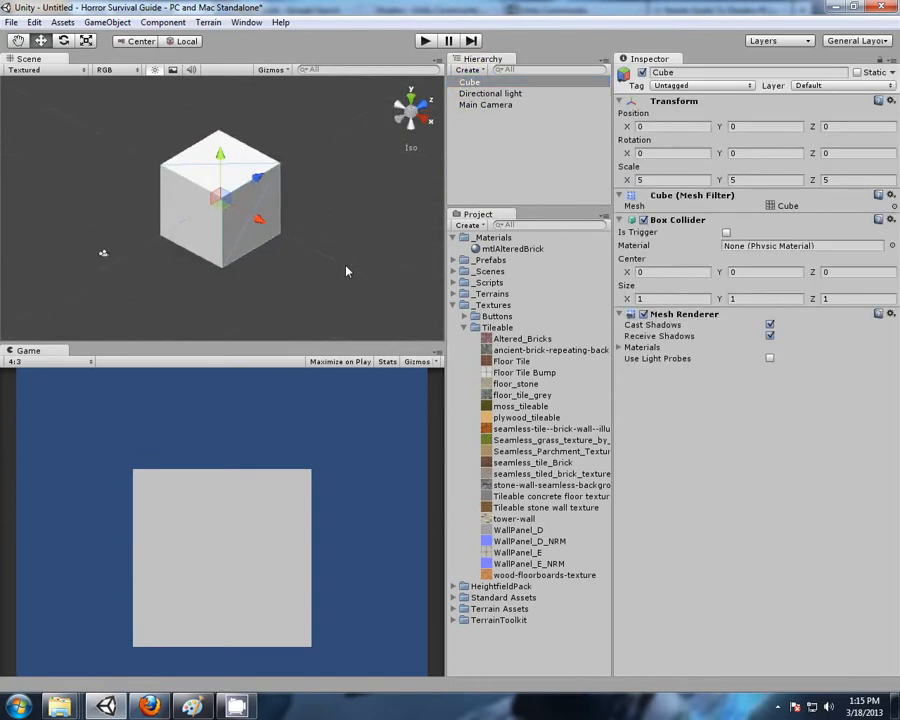
left_click(515, 250)
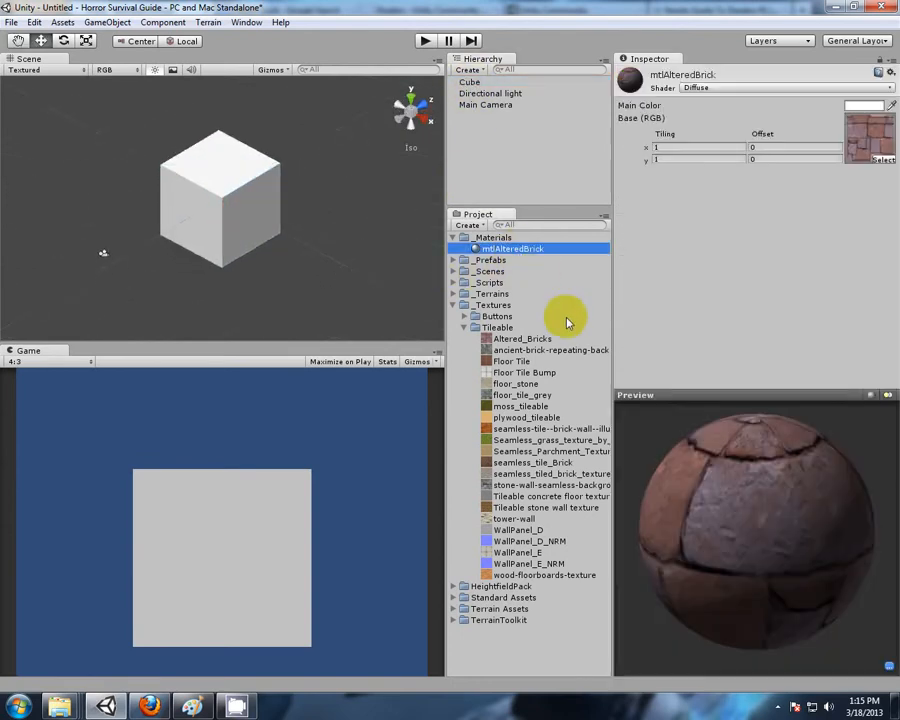
left_click(490, 84)
left_click_drag(497, 252, 476, 92)
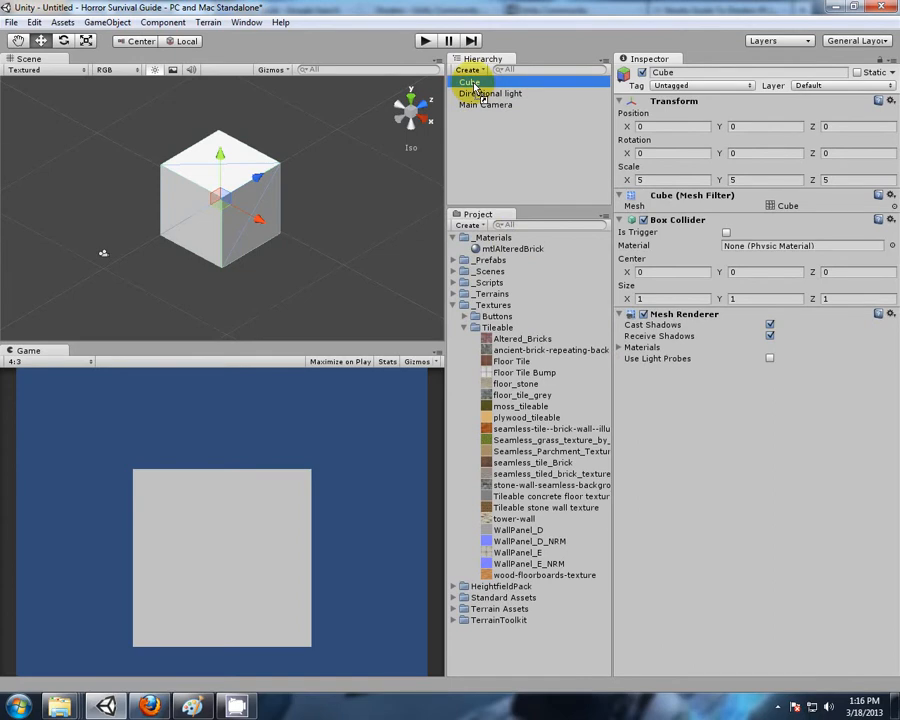
left_click_drag(477, 90, 474, 84)
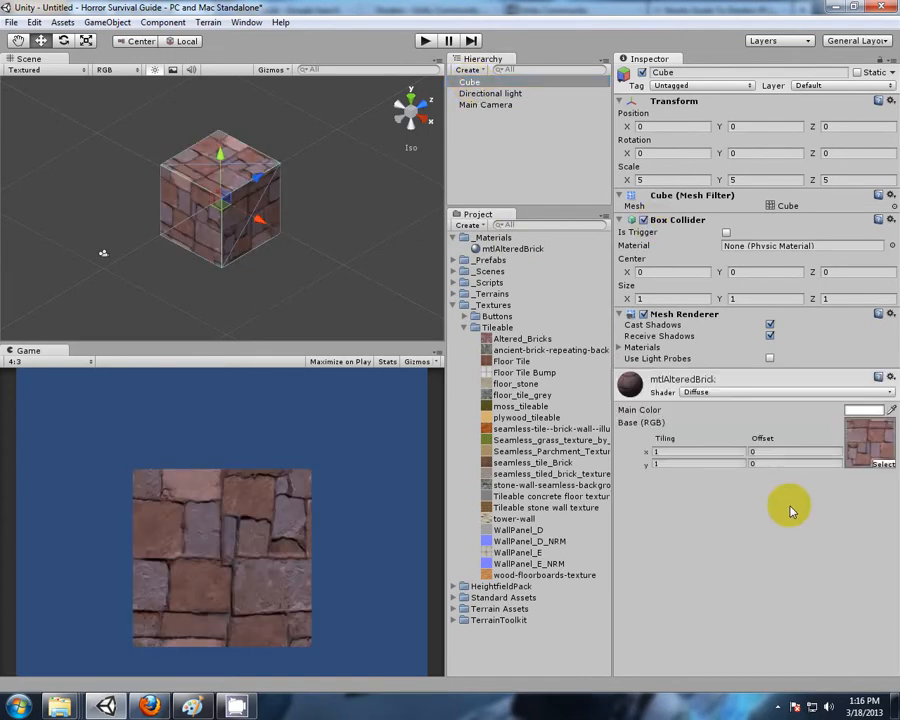
Set the Base (RGB) tiling of the cube's mtlAlteredBrick material to 2 on both x and y.
right_click(683, 383)
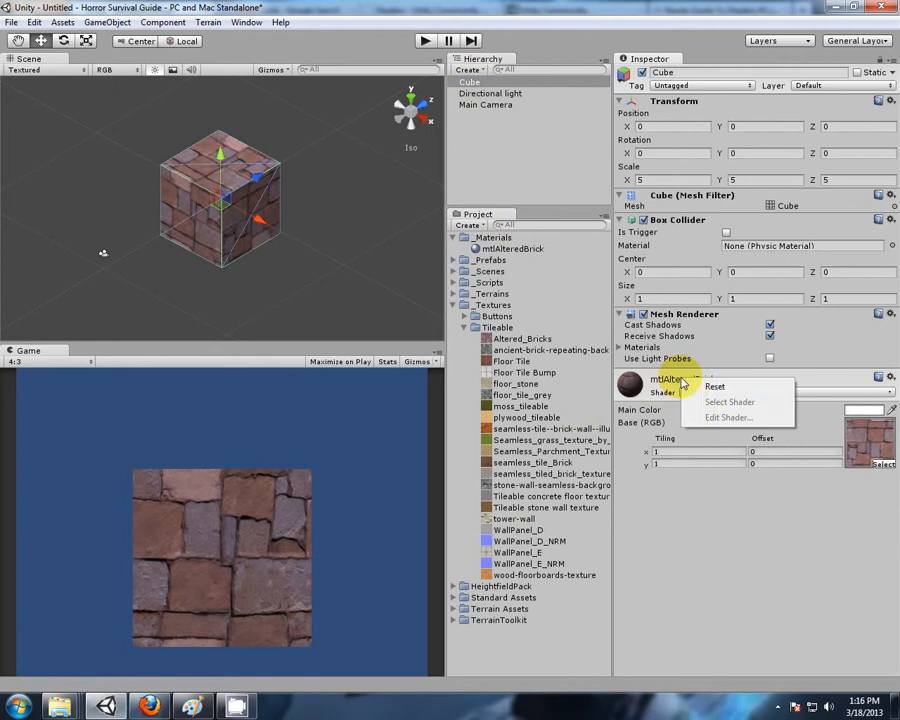
left_click(715, 386)
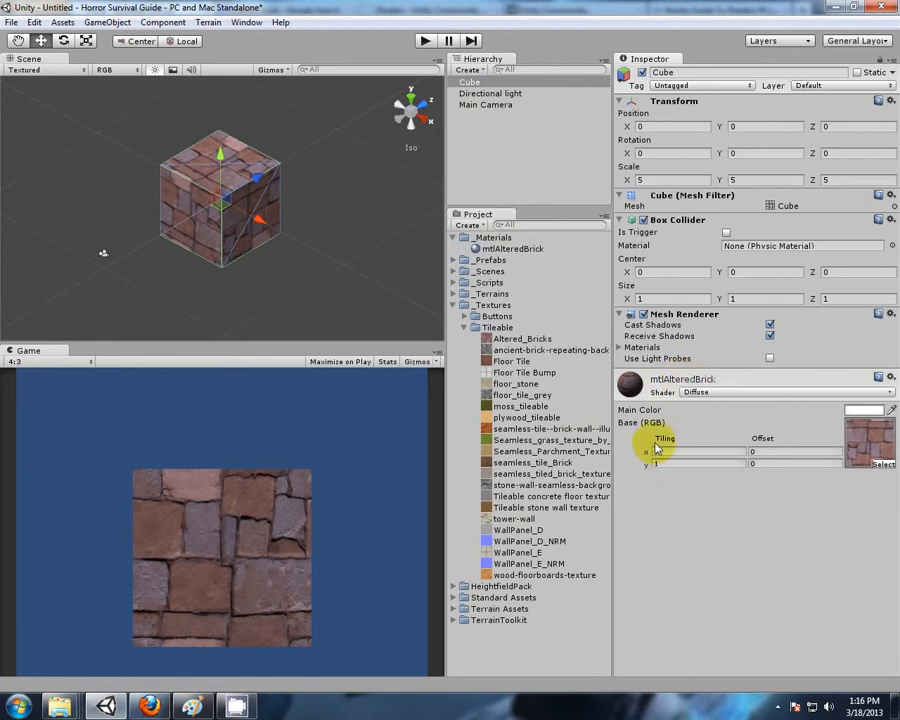
left_click_drag(123, 182, 215, 150, "alt")
scroll(337, 257, "up", 5)
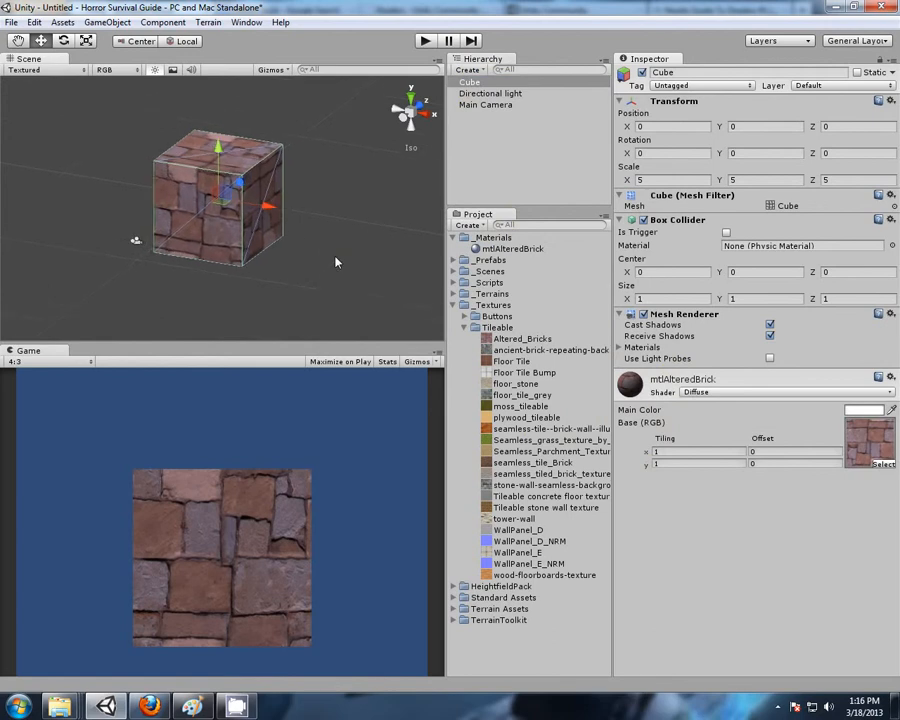
scroll(322, 305, "up", 5)
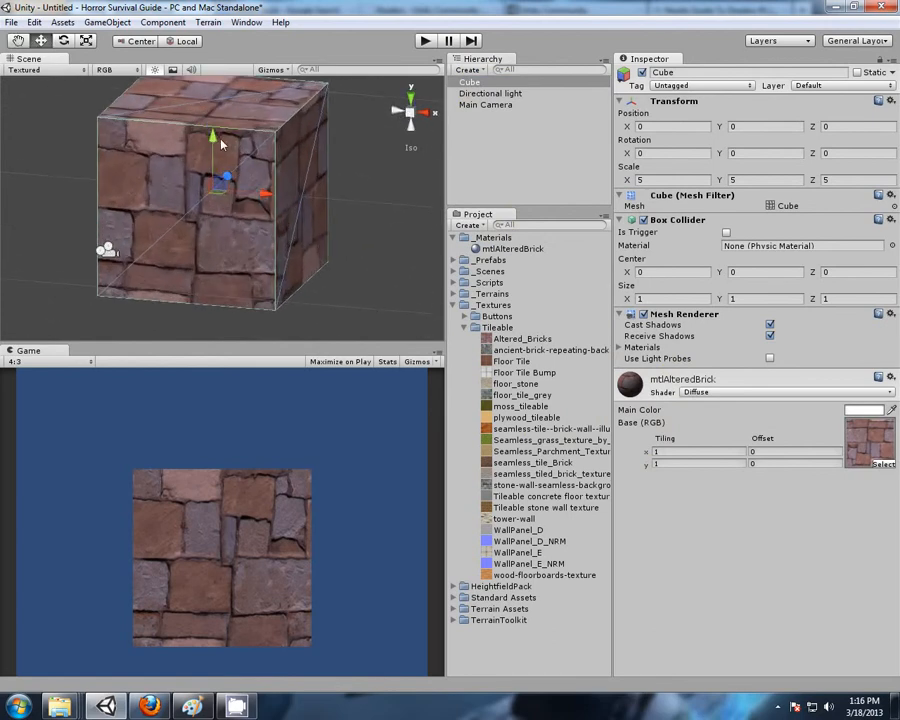
scroll(366, 224, "down", 3)
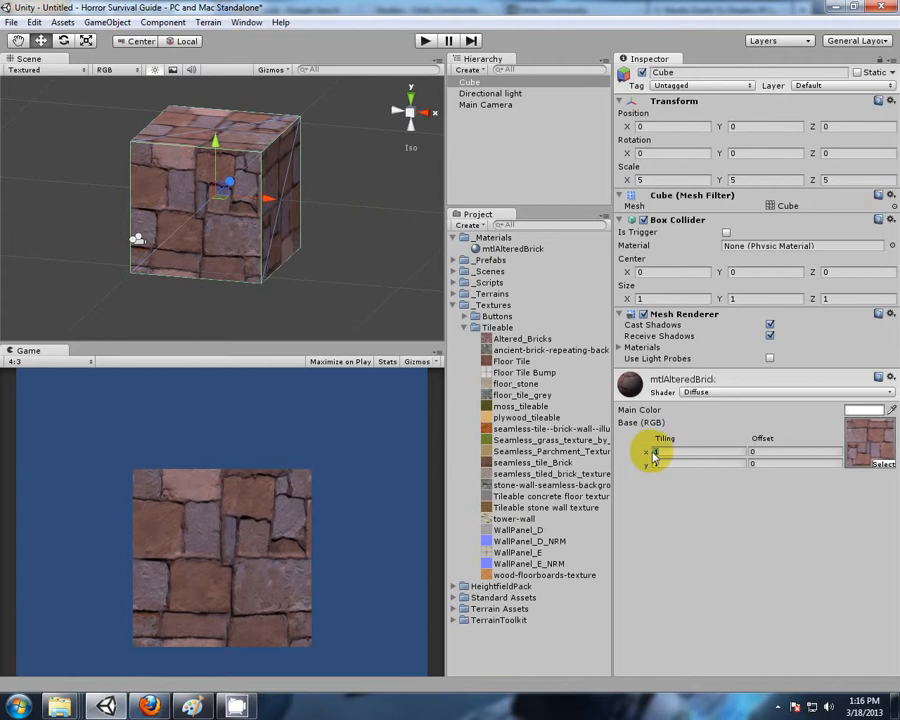
type("2")
left_click(661, 466)
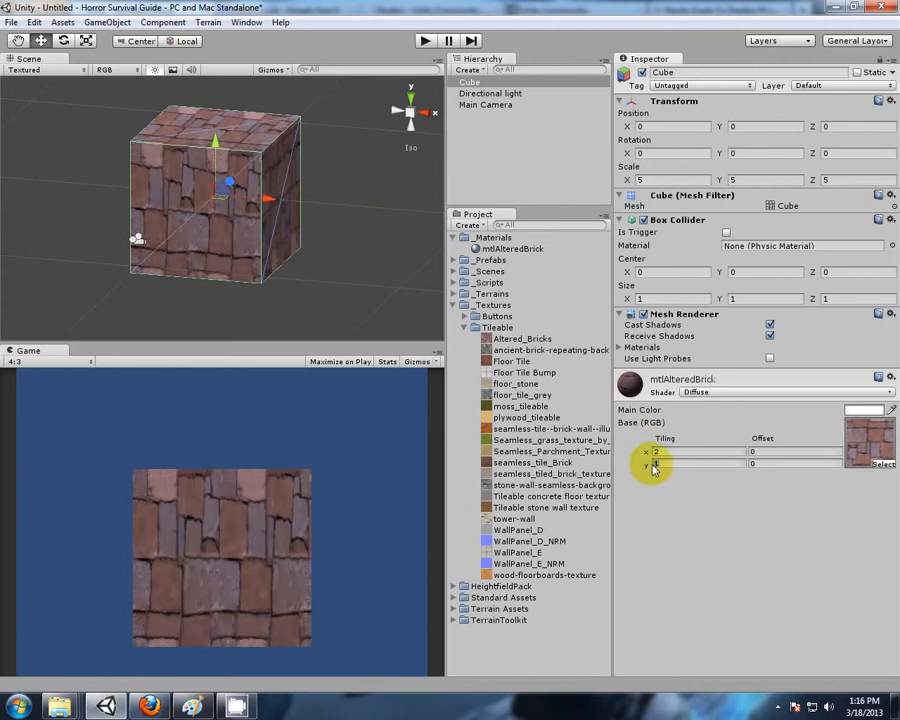
type("2")
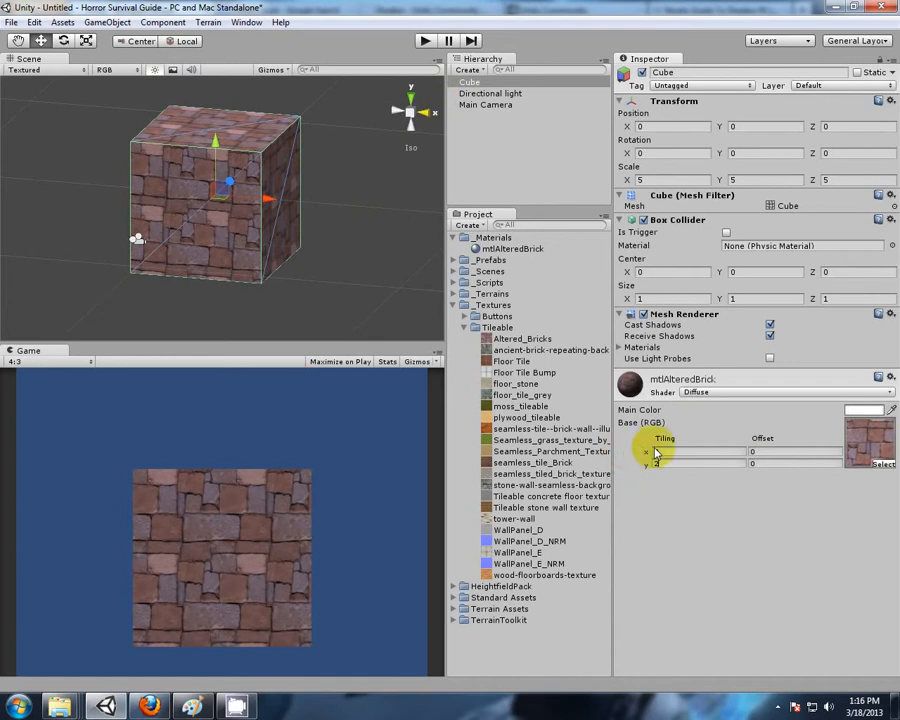
Try a tiling of 5 on x and y for mtlAlteredBrick and return both values to 2.
left_click_drag(665, 450, 642, 467)
type("5")
type("5")
type("2")
type("2")
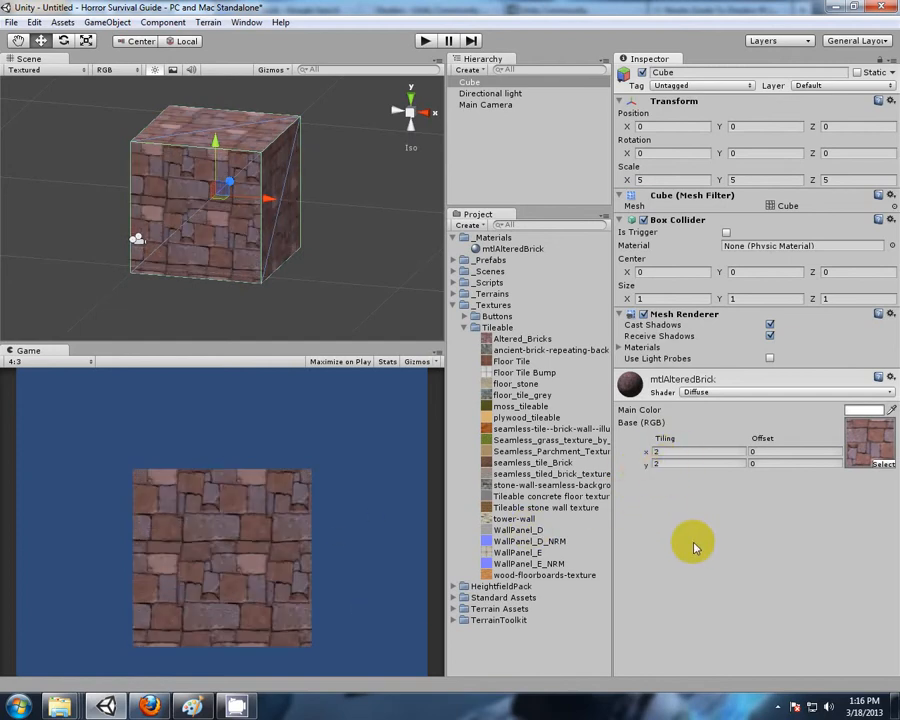
Try the Clamp wrap mode on the Altered_Bricks texture, inspect the cube, and return it to Repeat with the import settings applied.
left_click(504, 342)
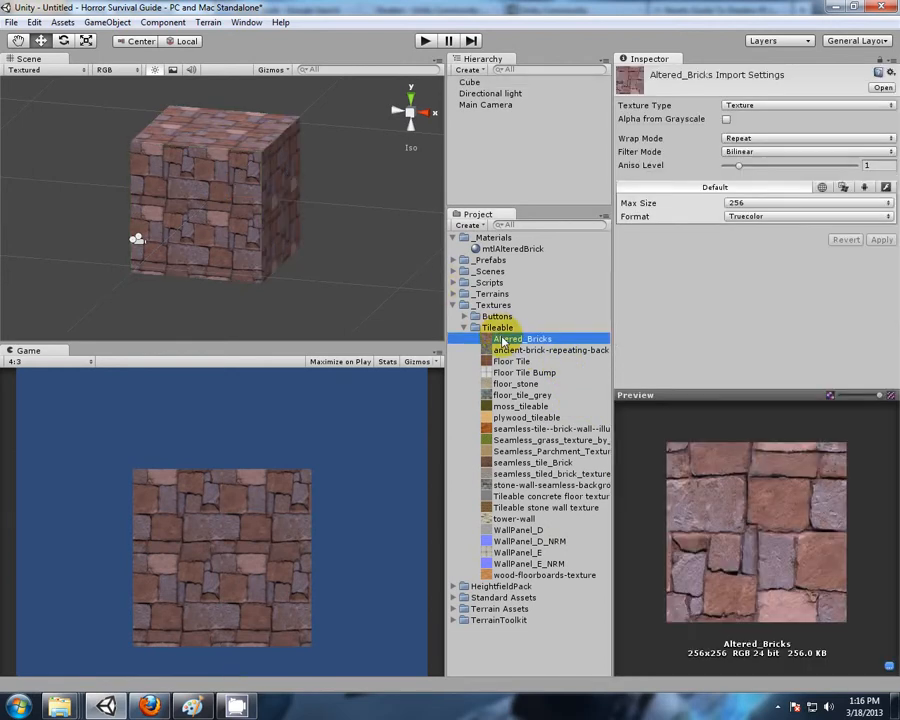
left_click(769, 140)
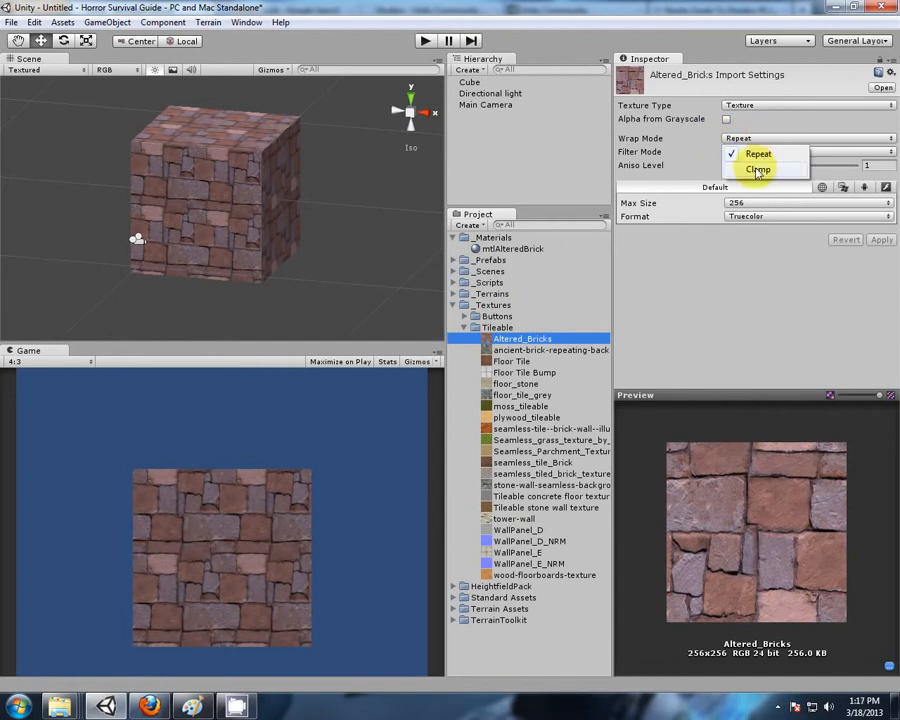
left_click(758, 170)
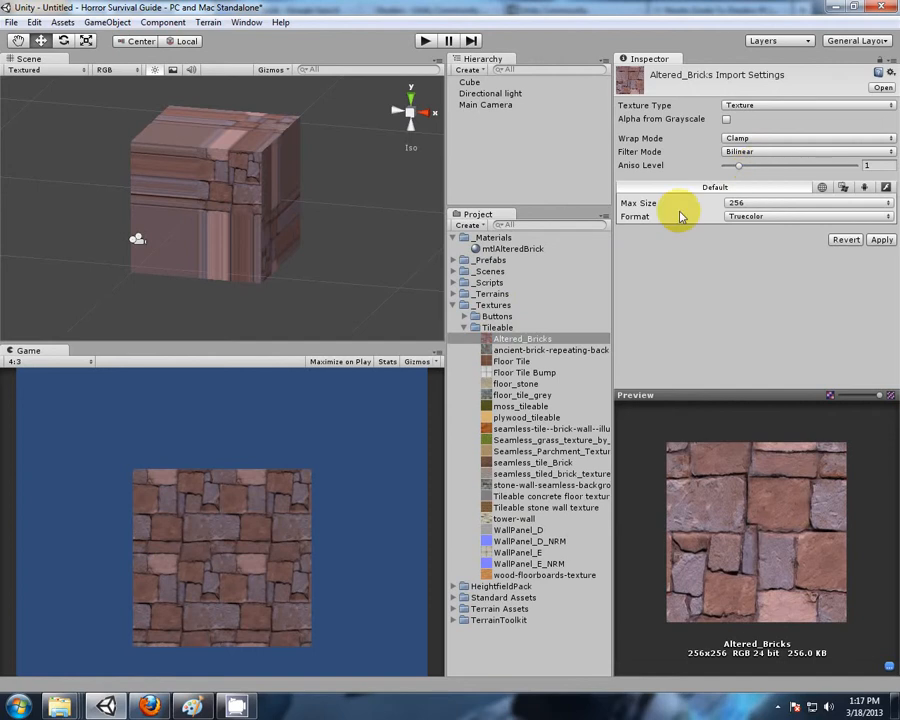
left_click_drag(369, 168, 276, 142, "alt")
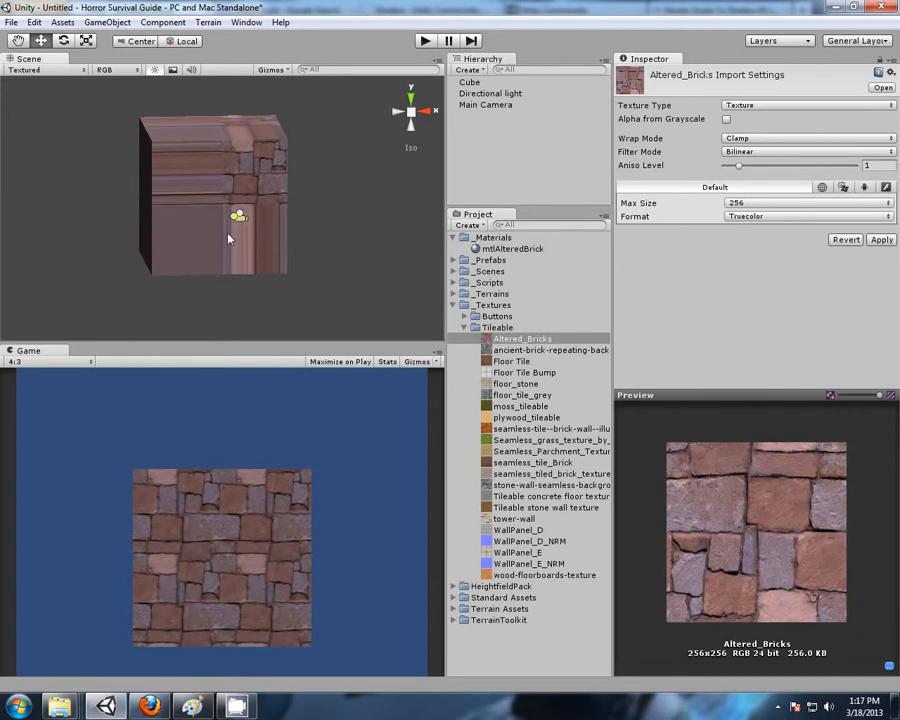
left_click(520, 250)
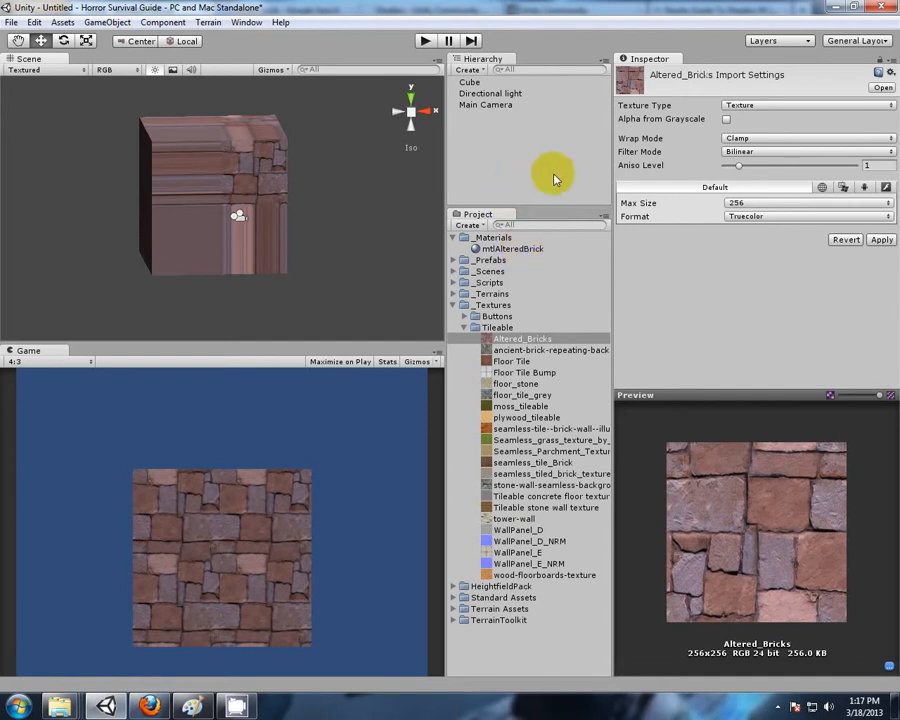
left_click(740, 138)
left_click(757, 155)
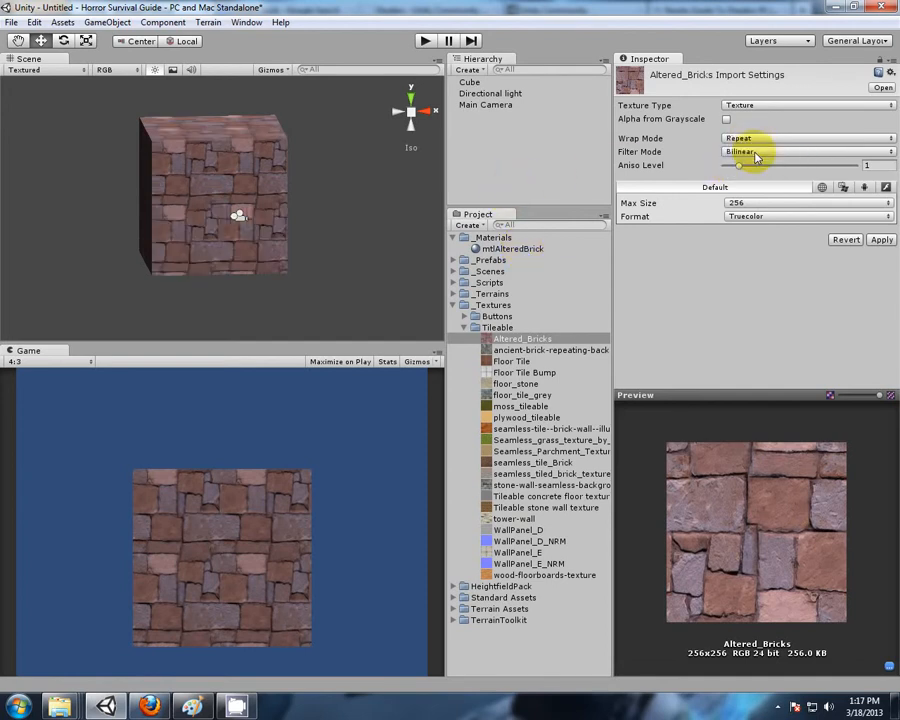
left_click(880, 240)
right_click_drag(366, 159, 225, 221)
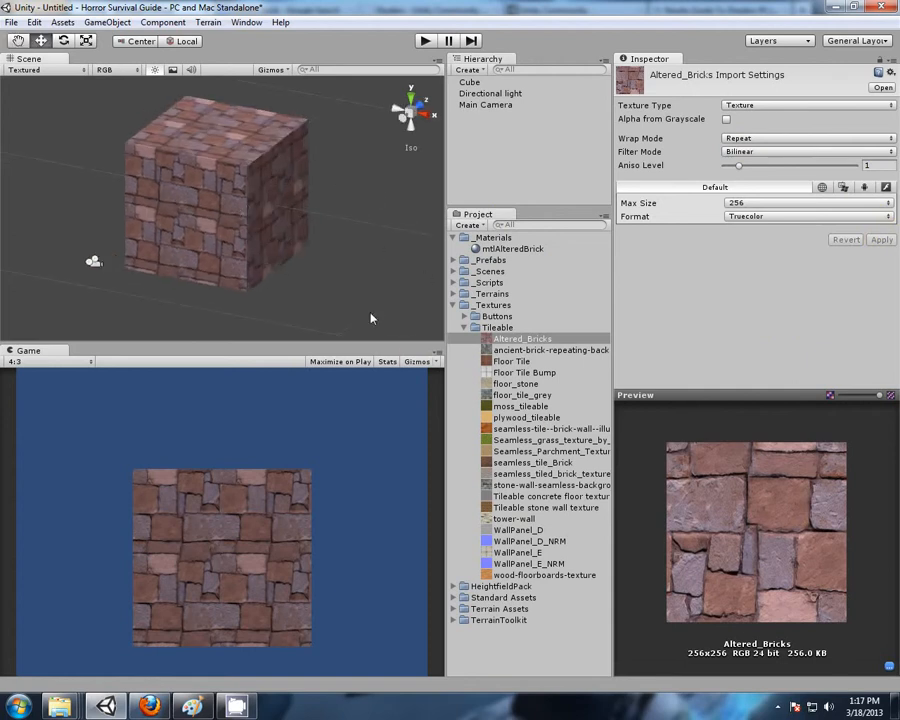
Collapse the Tileable folder and create a material named mtlButtonBlue in the _Materials folder.
left_click(465, 328)
left_click(492, 239)
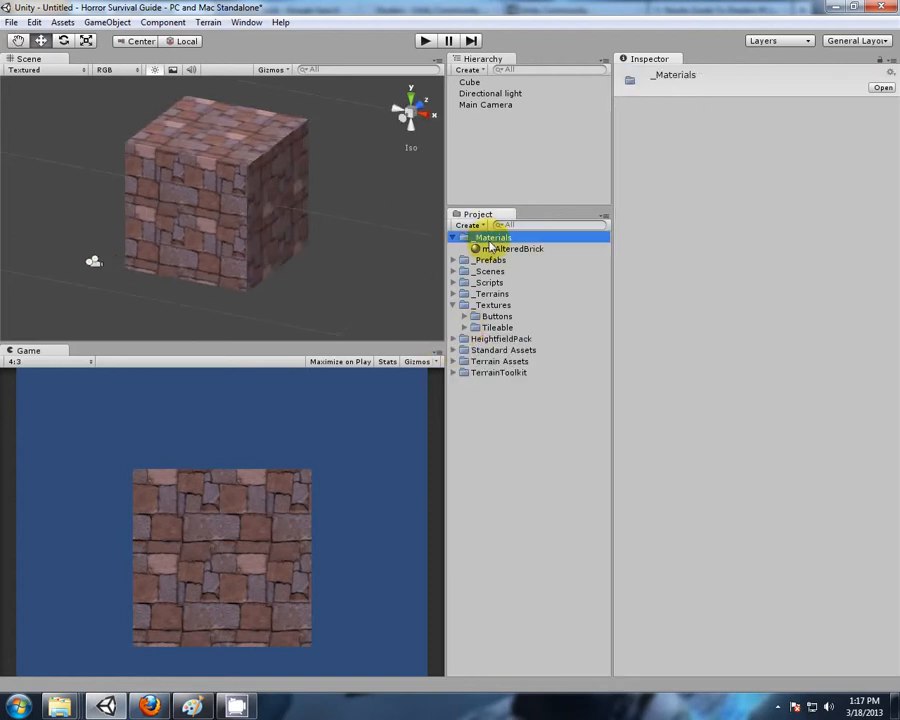
left_click(480, 226)
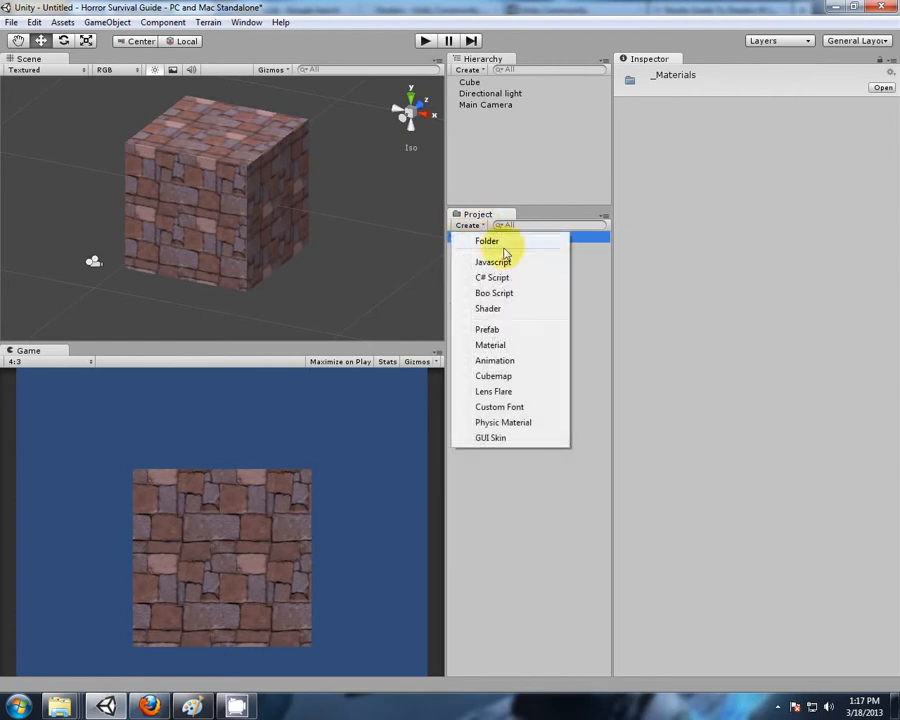
left_click(530, 342)
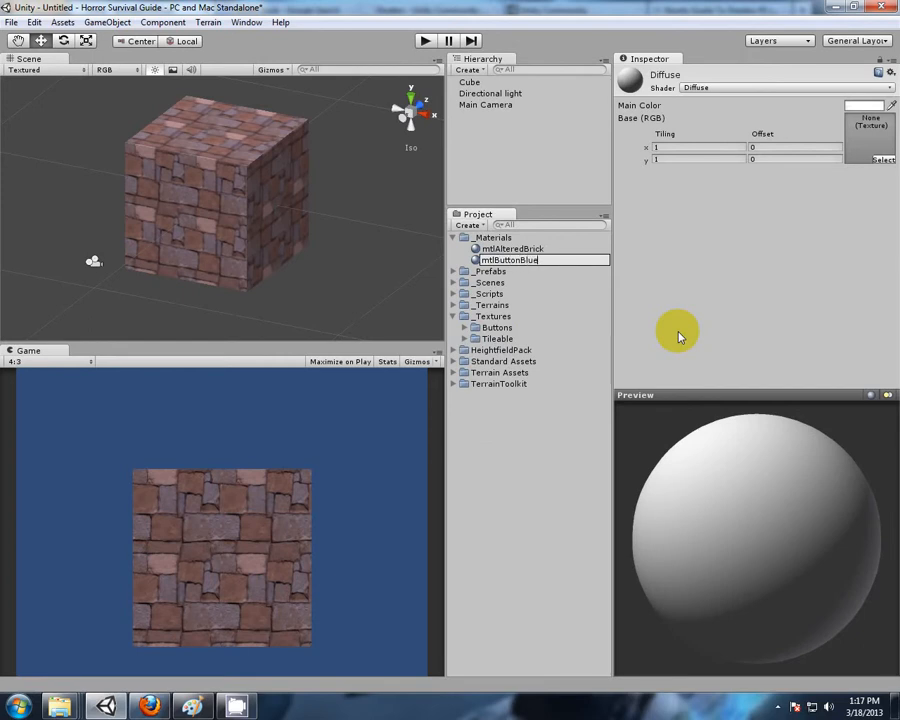
type("mtlButtonBlue")
key("Return")
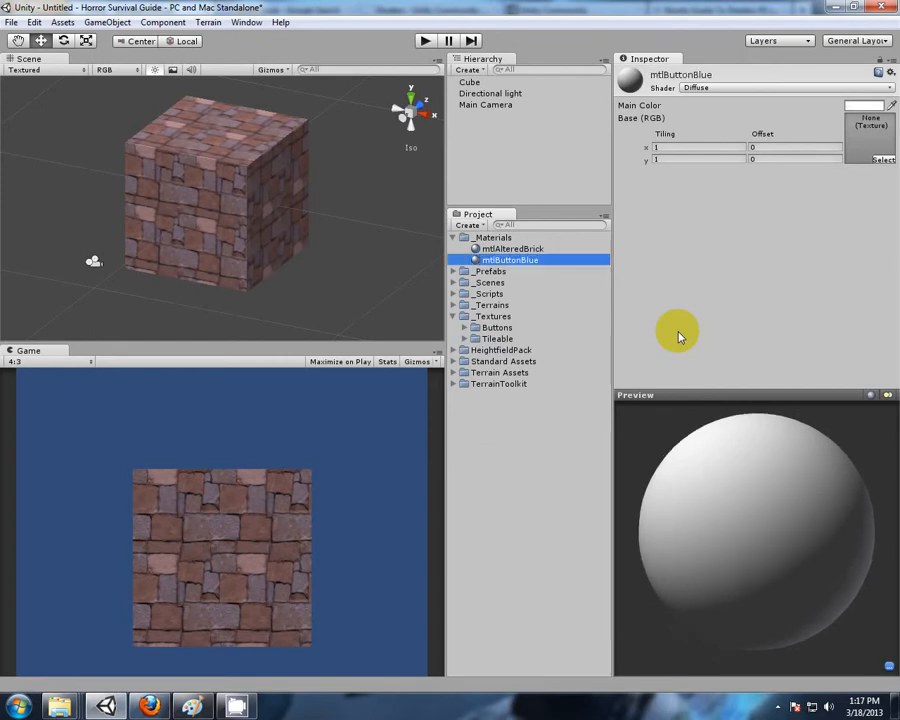
Expand the Buttons texture folder and compare the import settings of the blue, green, purple and sea green button textures.
left_click(476, 328)
left_click(522, 339)
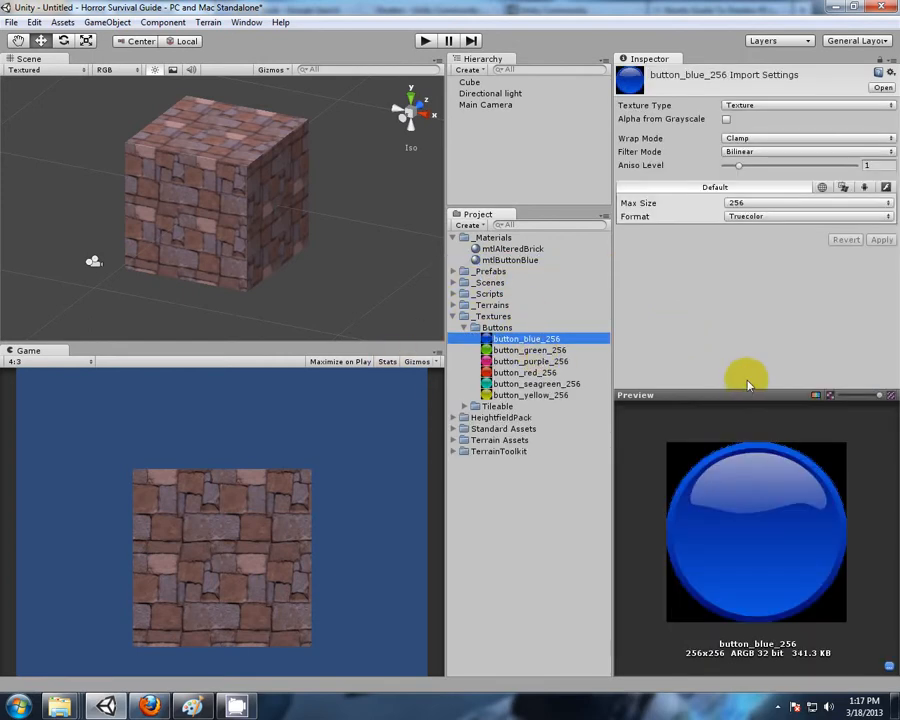
left_click_drag(750, 390, 750, 363)
left_click(527, 350)
left_click(530, 361)
left_click(541, 384)
left_click(522, 339)
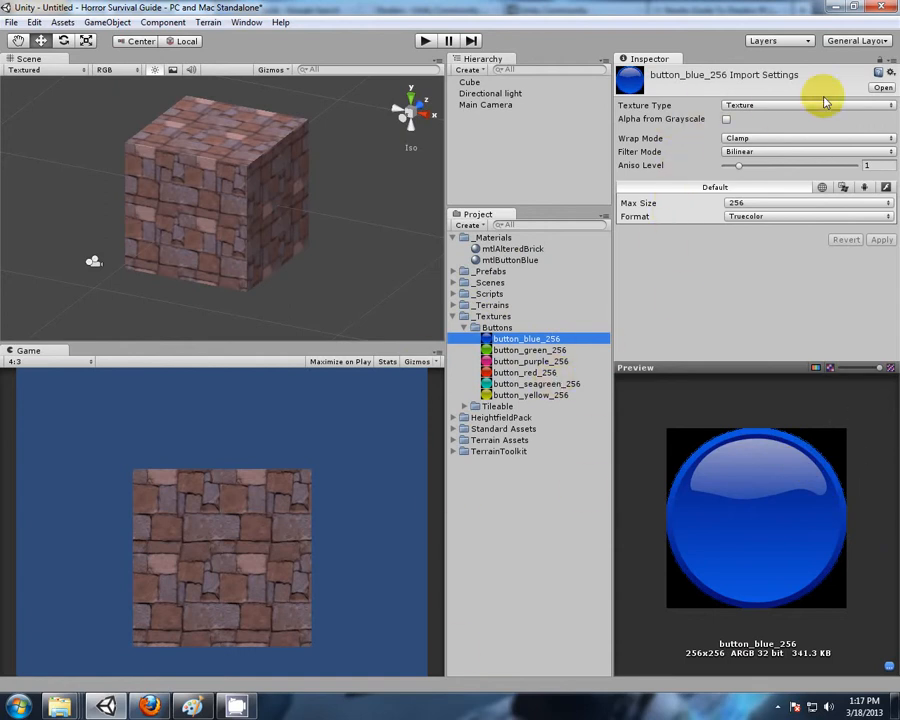
left_click(530, 350)
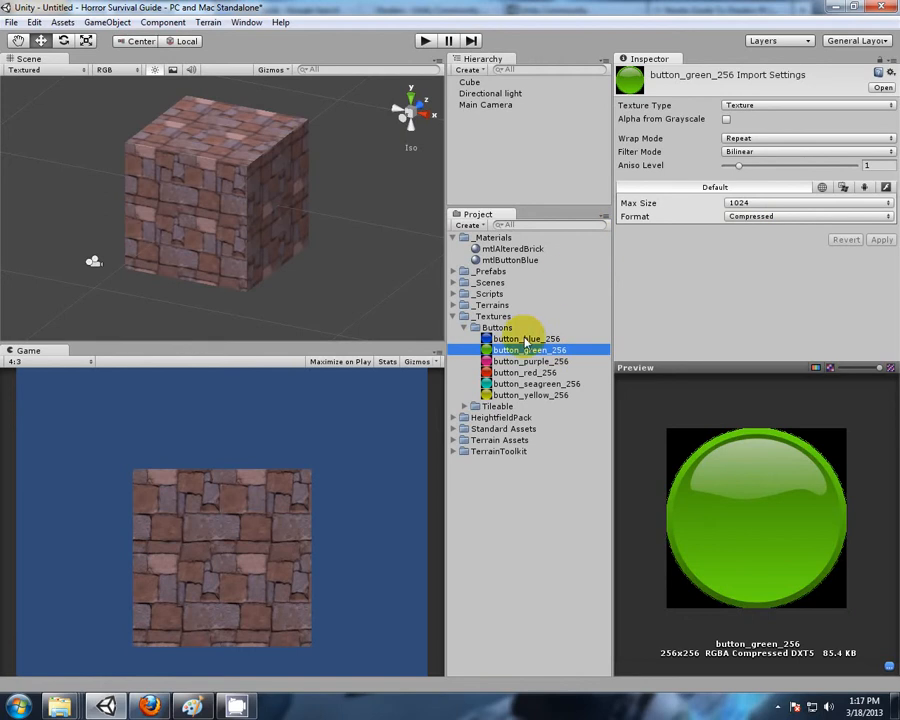
Set button_blue_256's Max Size to 1024 and Format to Compressed, and apply the import settings.
left_click(538, 339)
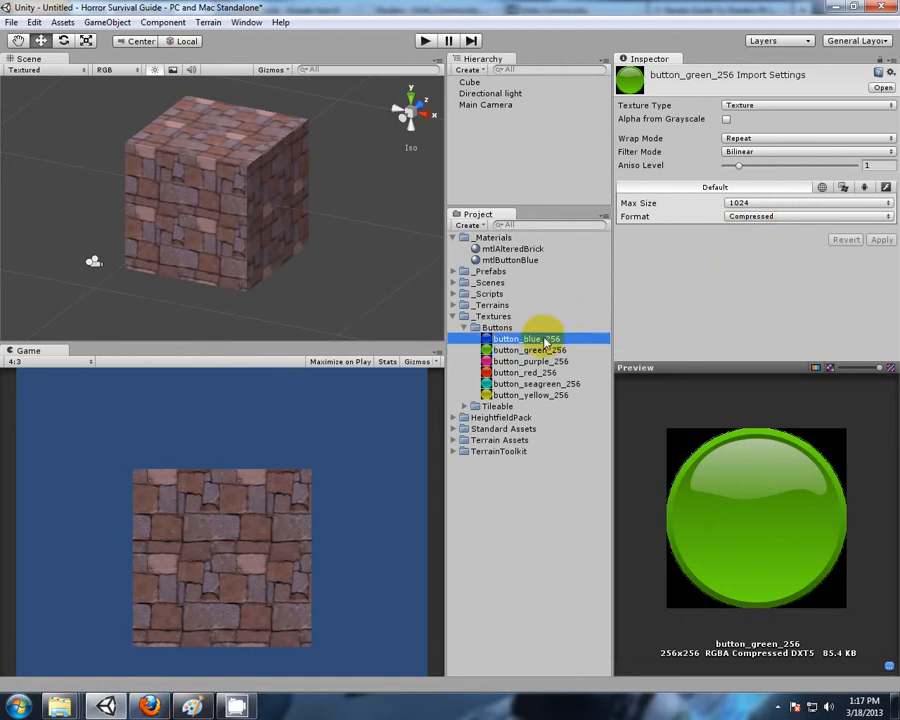
left_click(739, 202)
left_click(756, 295)
left_click(752, 218)
left_click(765, 233)
left_click(880, 239)
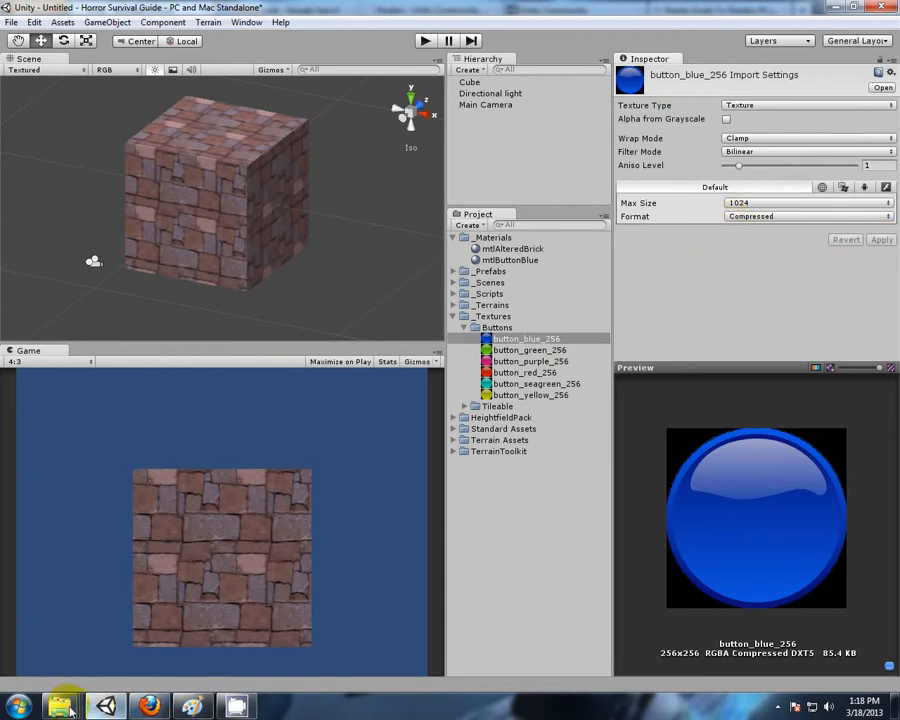
Switch to Windows Explorer, open the Buttons folder under _Textures, check button_blue_256's pixel dimensions, and return to Unity.
mouse_move(60, 706)
left_click(545, 575)
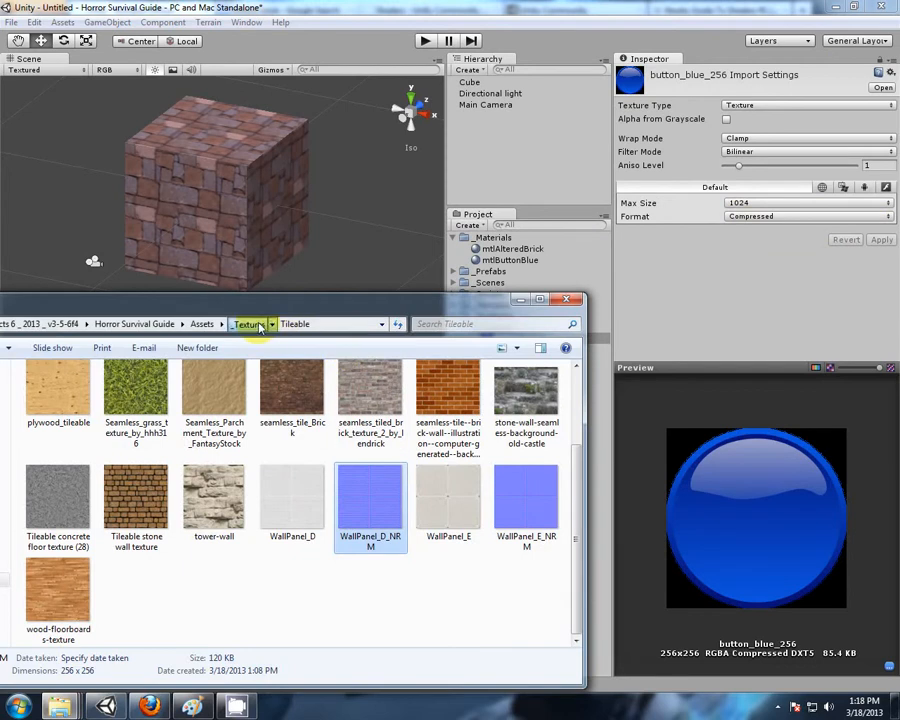
left_click(259, 327)
double_click(44, 370)
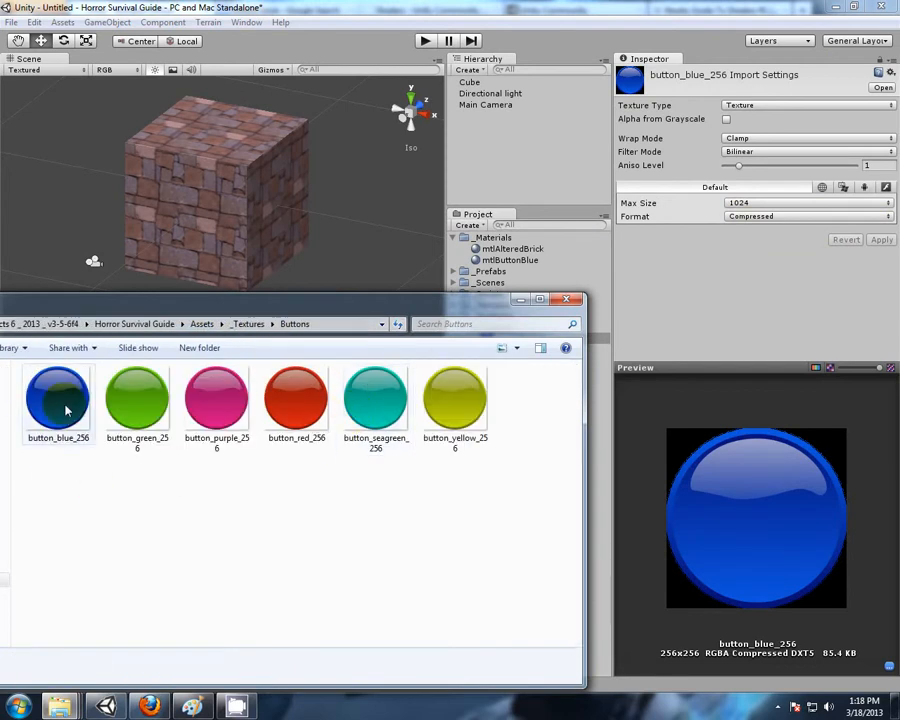
left_click(66, 410)
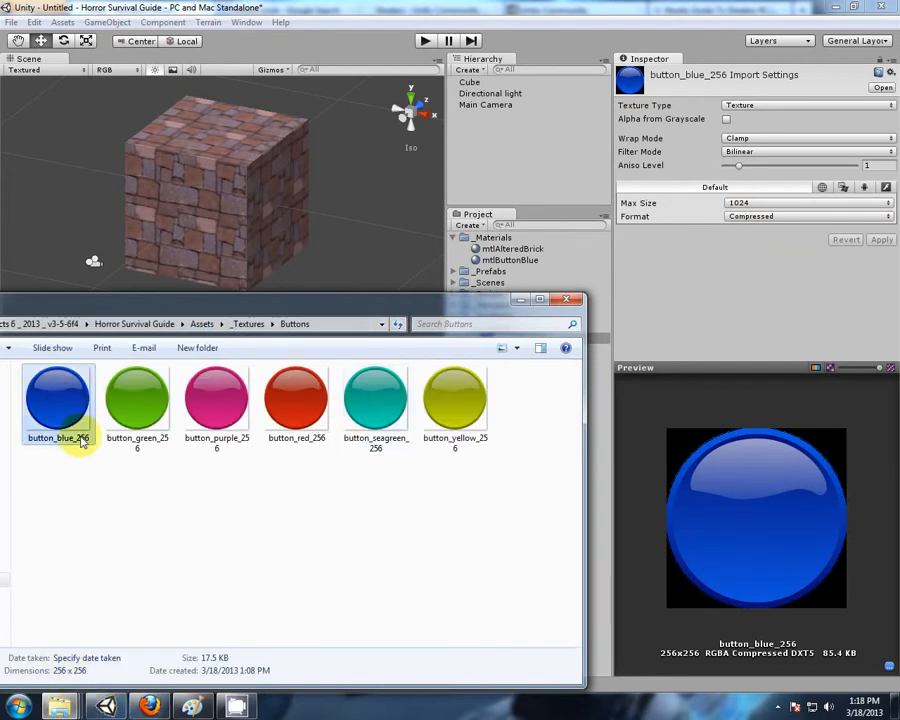
left_click(573, 7)
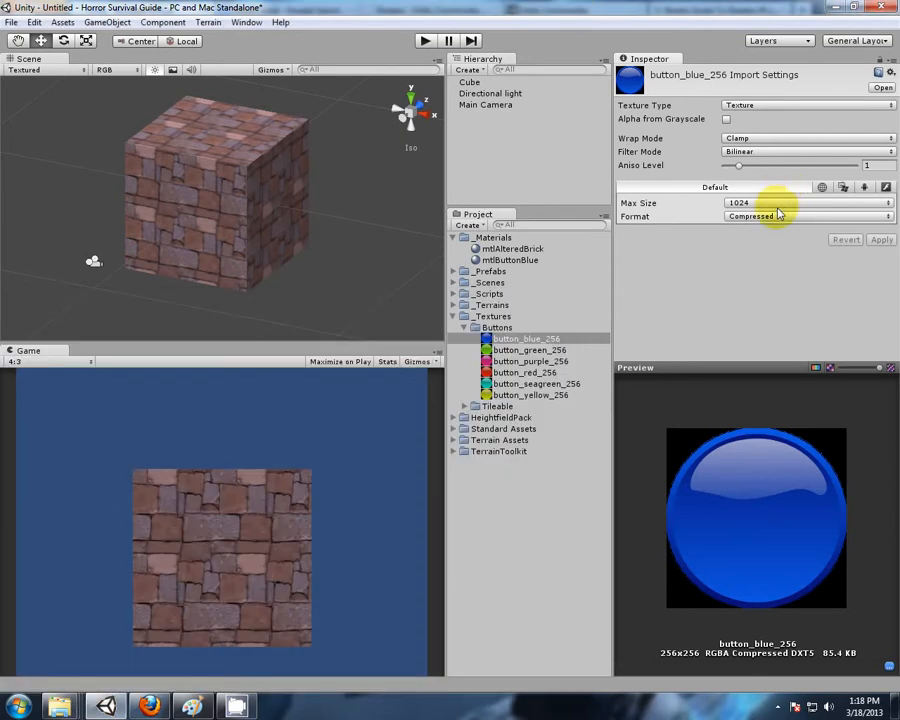
Set button_blue_256's Max Size to 256 and Format to Truecolor, and apply the import settings.
left_click(785, 202)
left_click(756, 265)
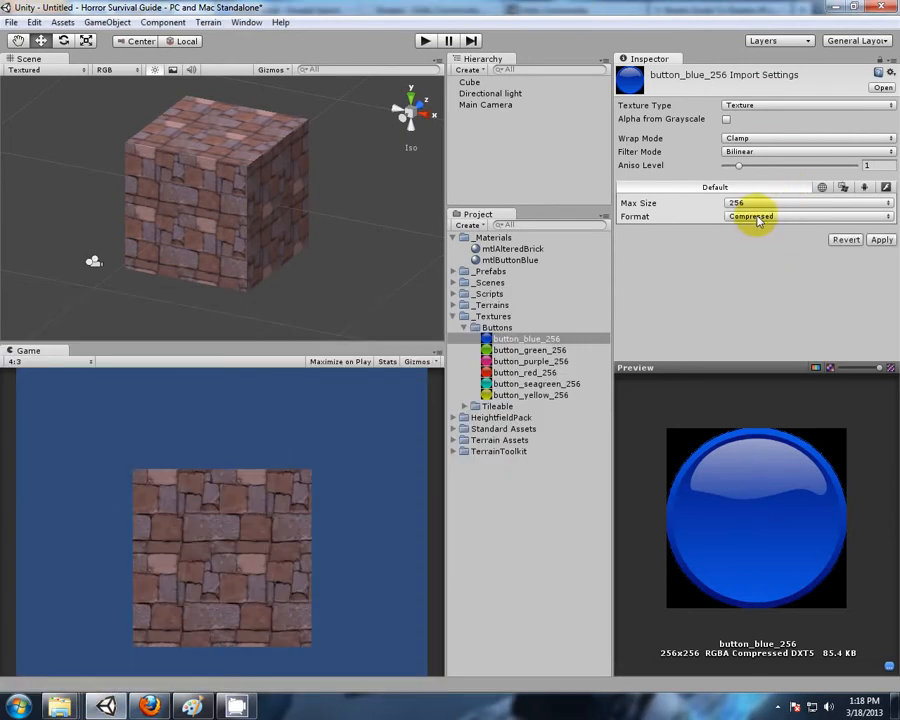
left_click(753, 216)
left_click(763, 261)
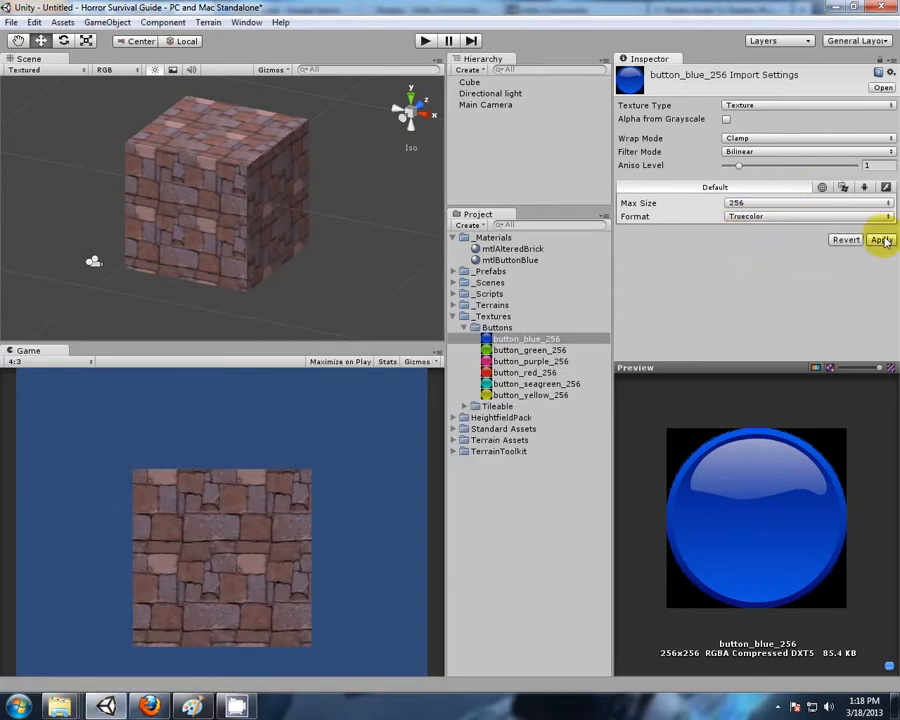
left_click(881, 240)
Switch button_blue_256's texture type to Advanced, look through the extra import options, and set the type back to Texture.
left_click(773, 105)
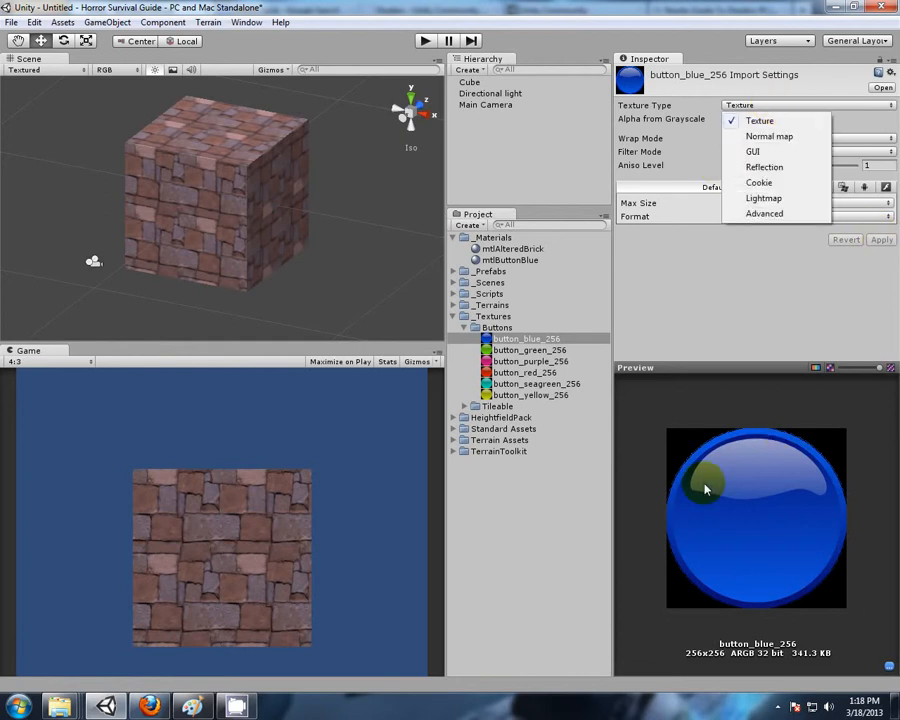
left_click(750, 214)
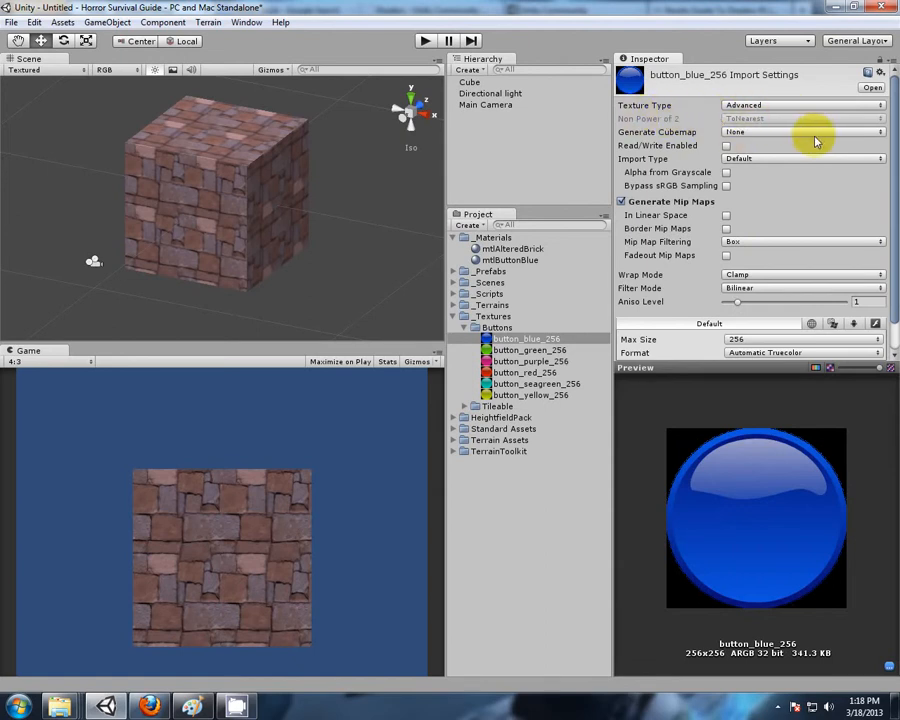
scroll(893, 186, "down", 2)
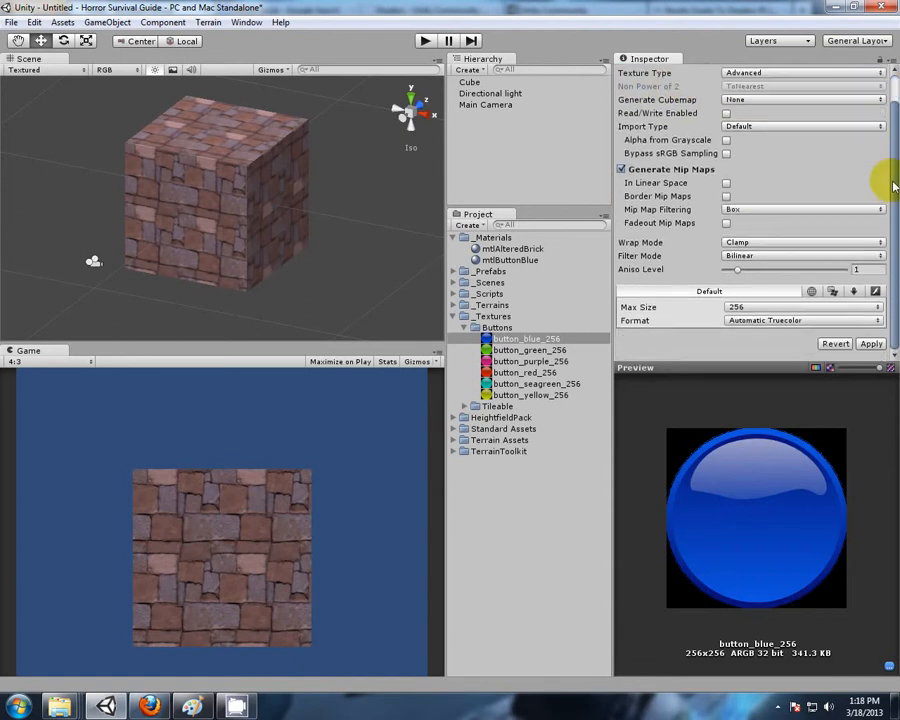
scroll(893, 186, "up", 2)
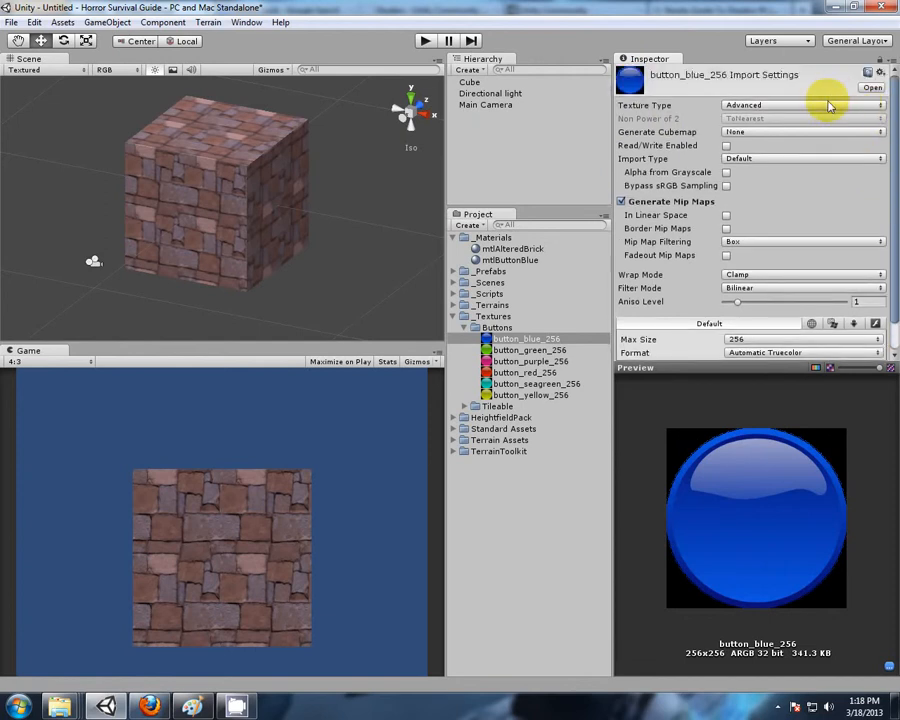
left_click(779, 104)
left_click(777, 120)
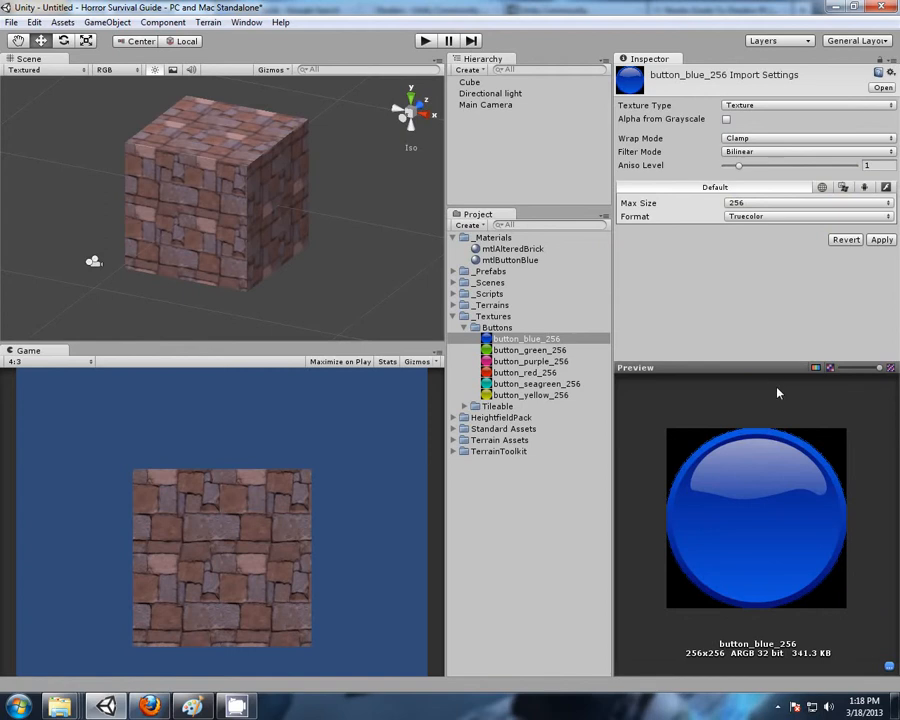
Choose Clamp as button_blue_256's Wrap Mode and apply the import settings.
left_click(740, 139)
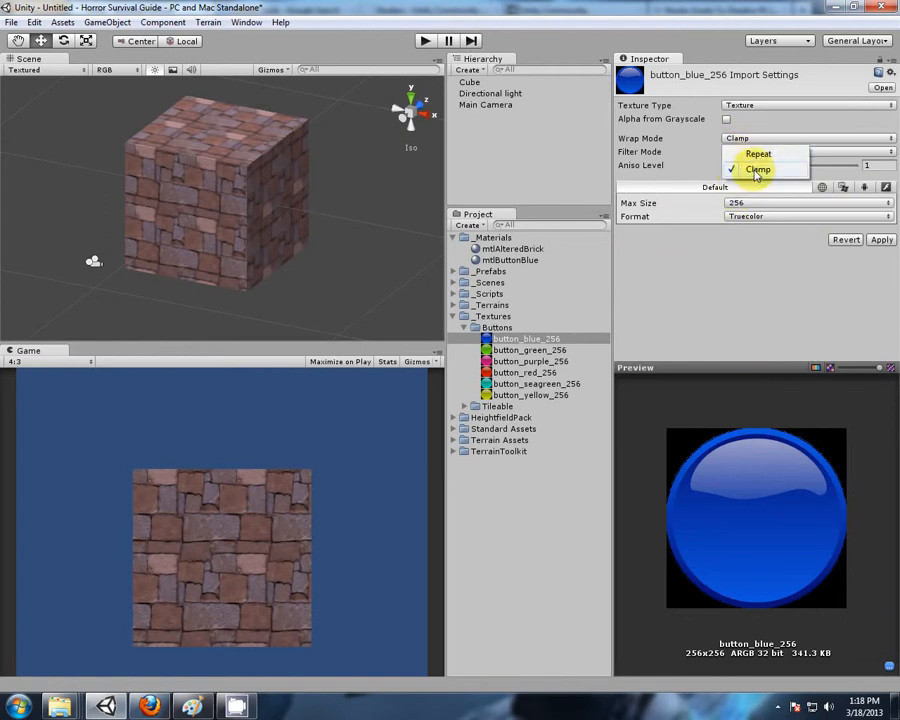
left_click(757, 170)
left_click(881, 241)
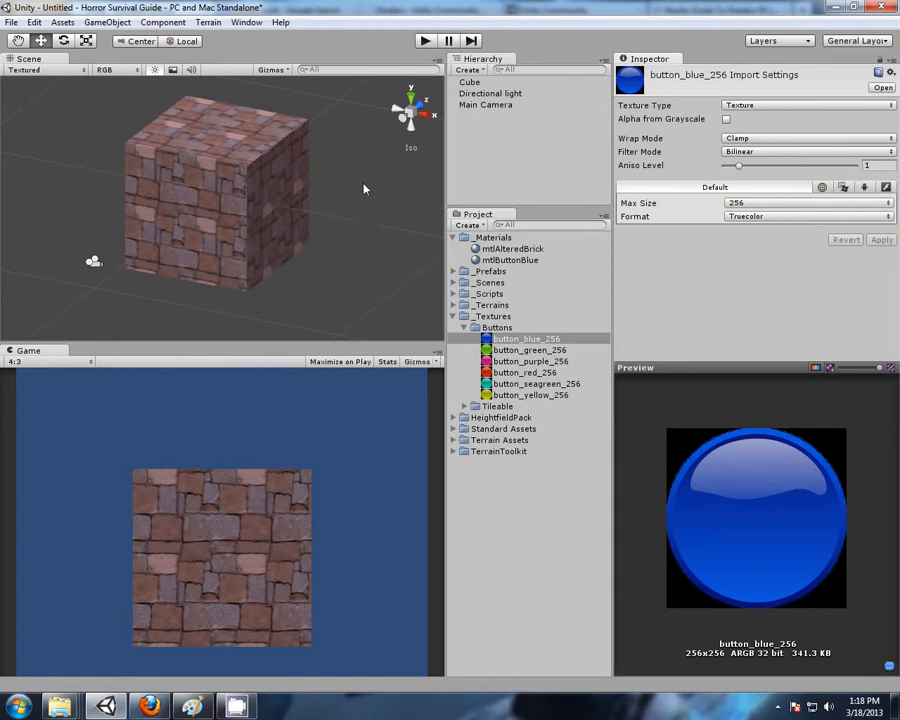
Rename the Cube object to Wall and deselect it.
middle_click_drag(365, 165, 333, 277)
right_click_drag(397, 276, 327, 189)
scroll(326, 193, "down", 6)
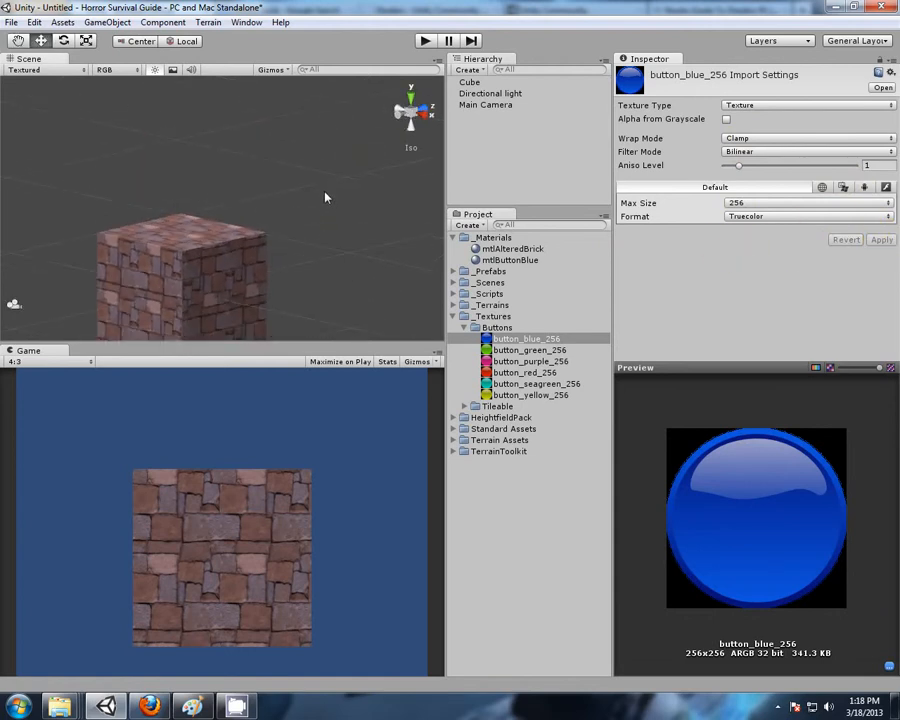
middle_click_drag(332, 179, 307, 218)
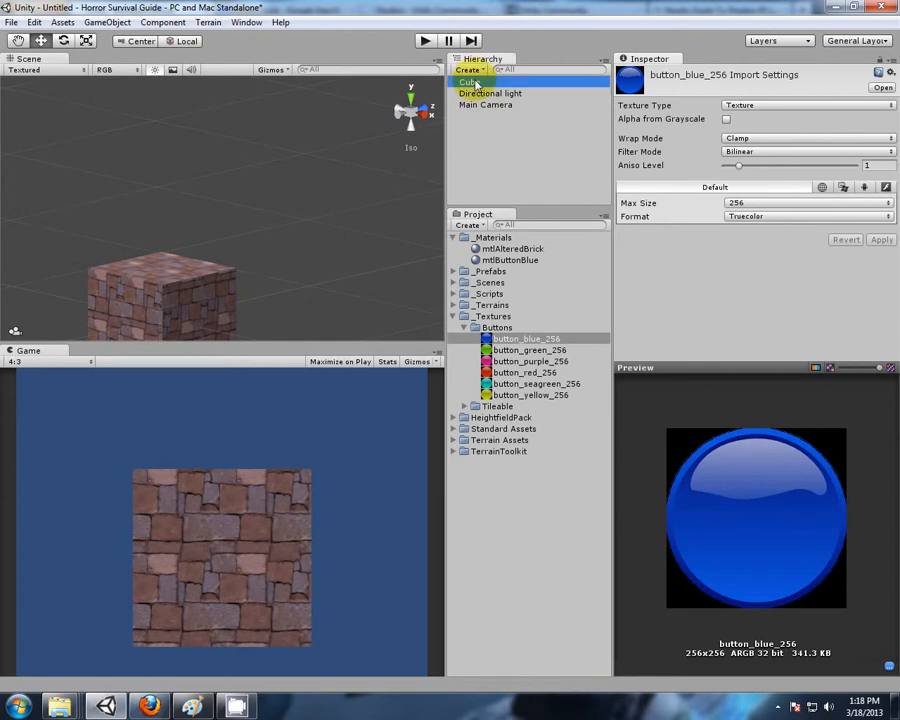
left_click(470, 83)
left_click(656, 73)
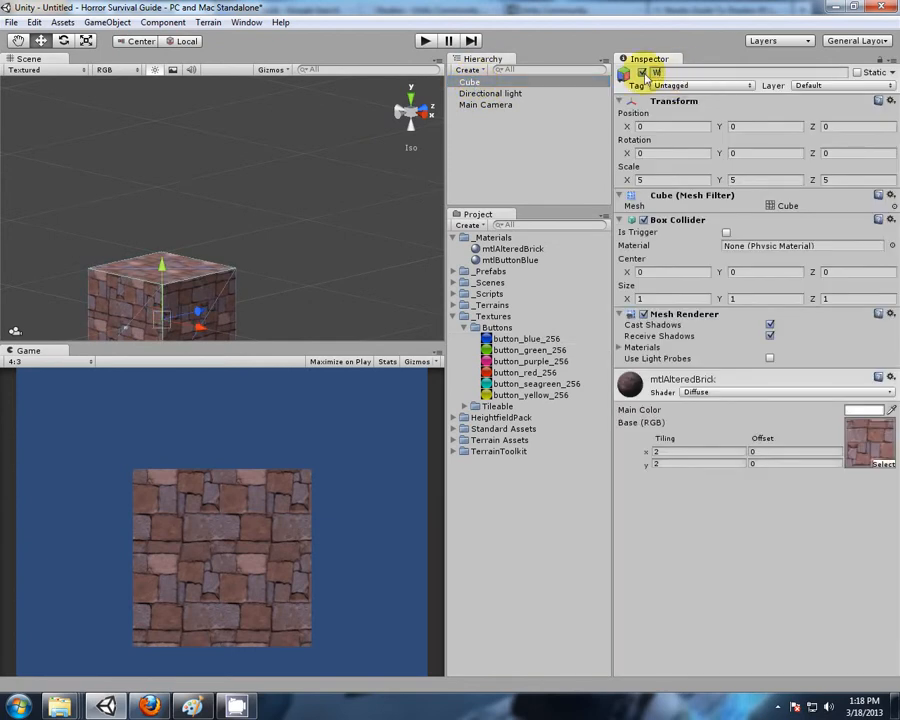
key("Return")
left_click(527, 131)
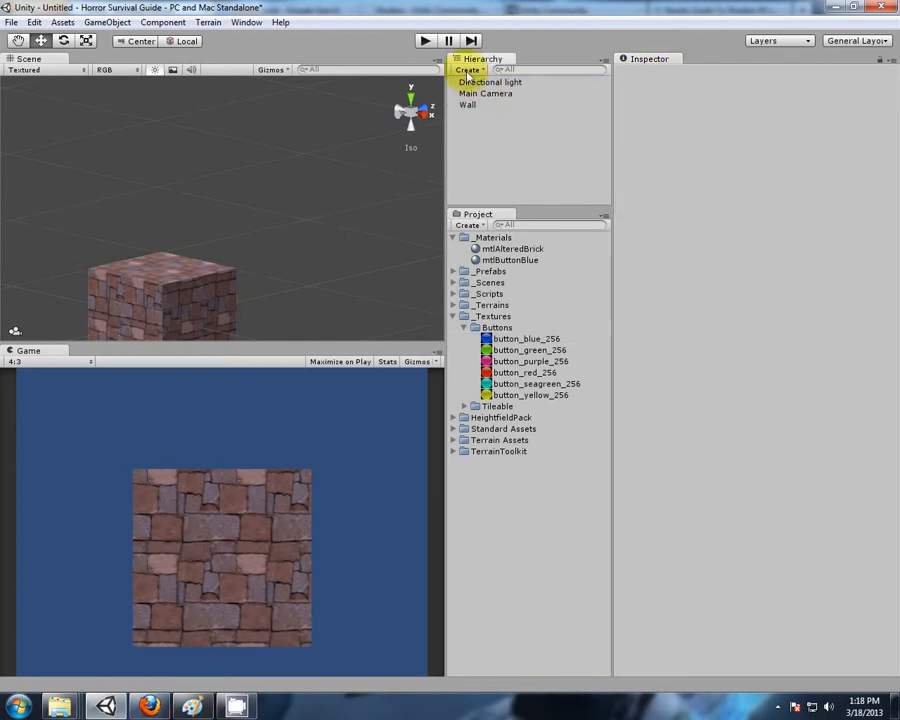
Add a plane to the scene and name it Button.
left_click(468, 70)
left_click(485, 298)
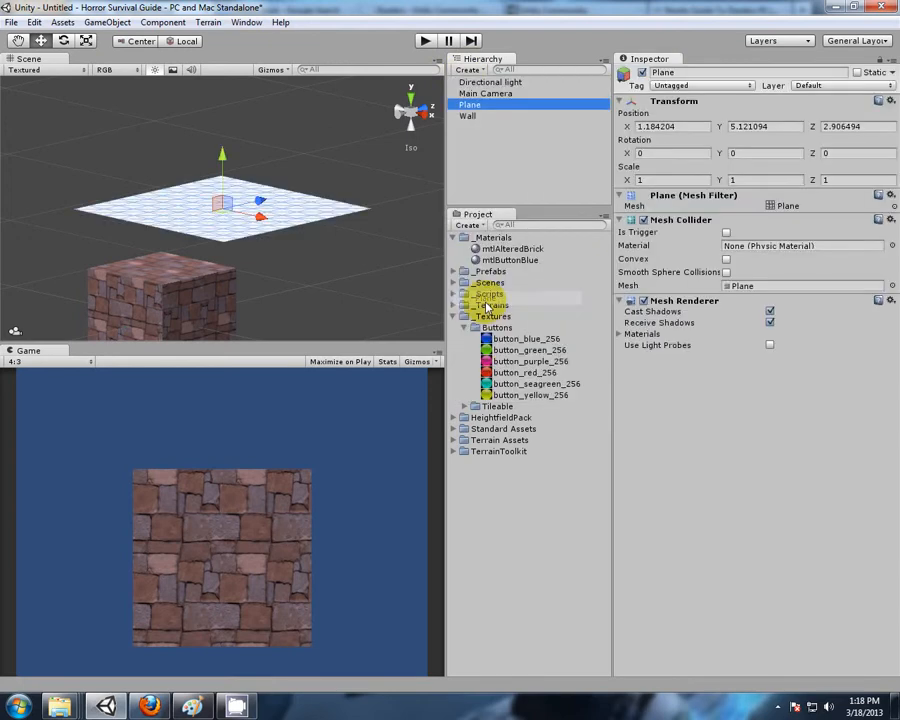
left_click(662, 73)
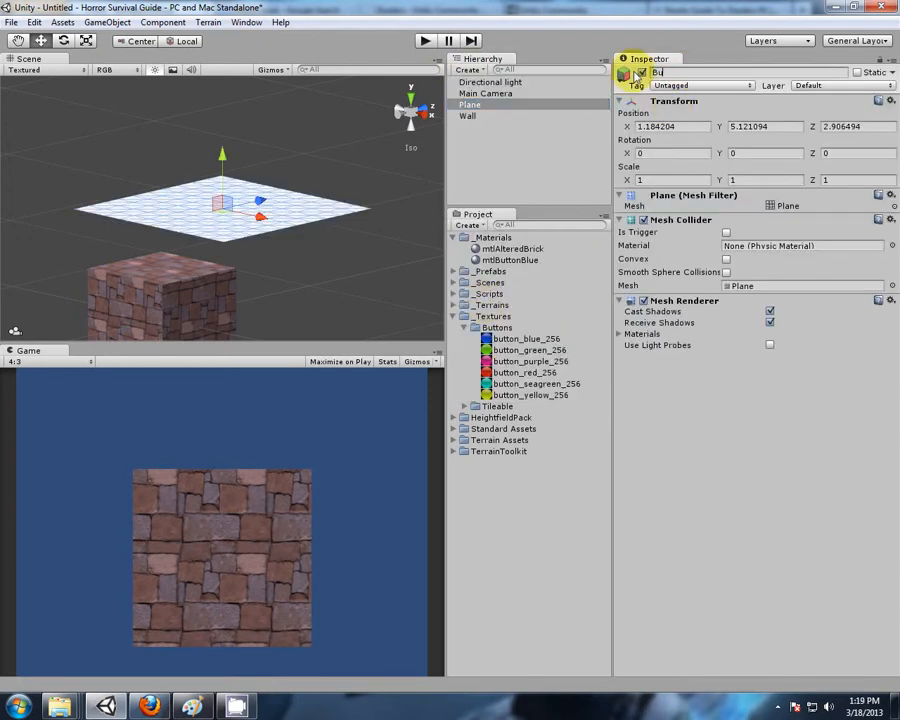
key("Return")
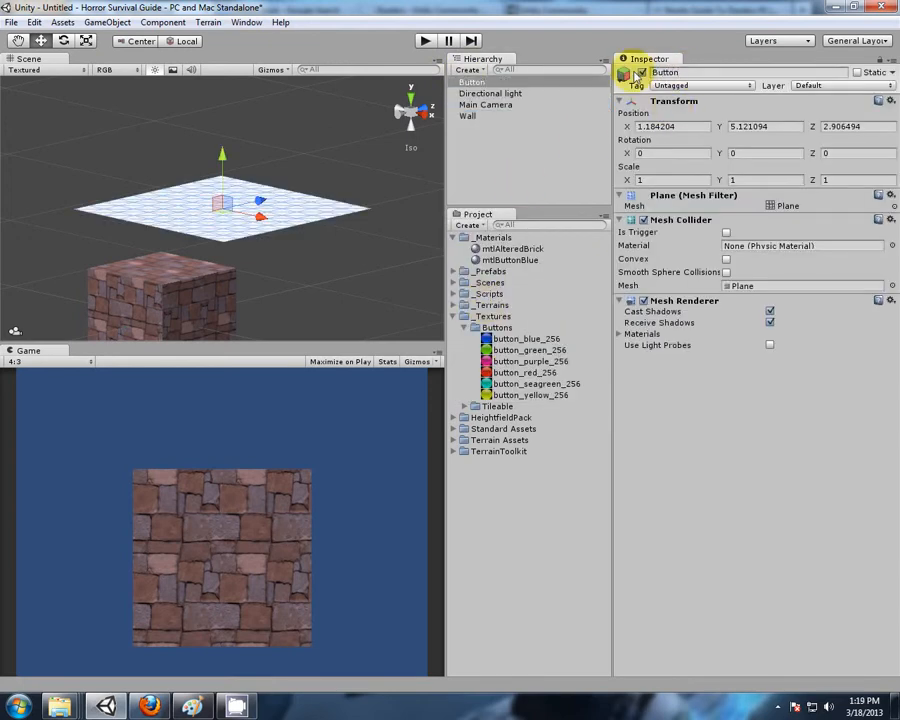
Rotate the Button plane upright to about -82 degrees on X and move it to about X 5.16, Y 6.36, Z 3.08.
left_click(64, 41)
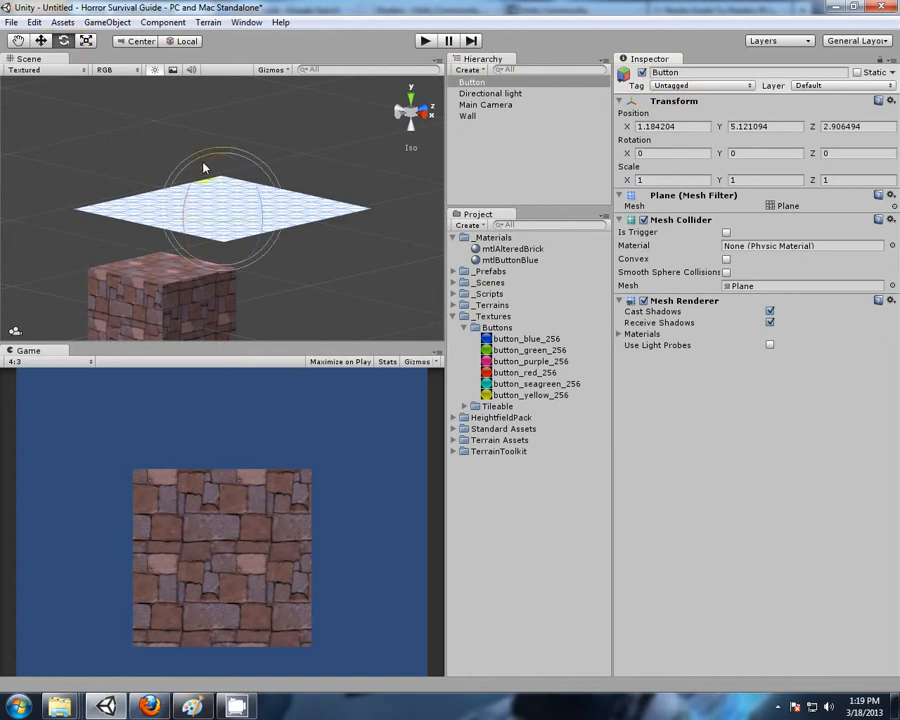
left_click_drag(201, 170, 215, 360)
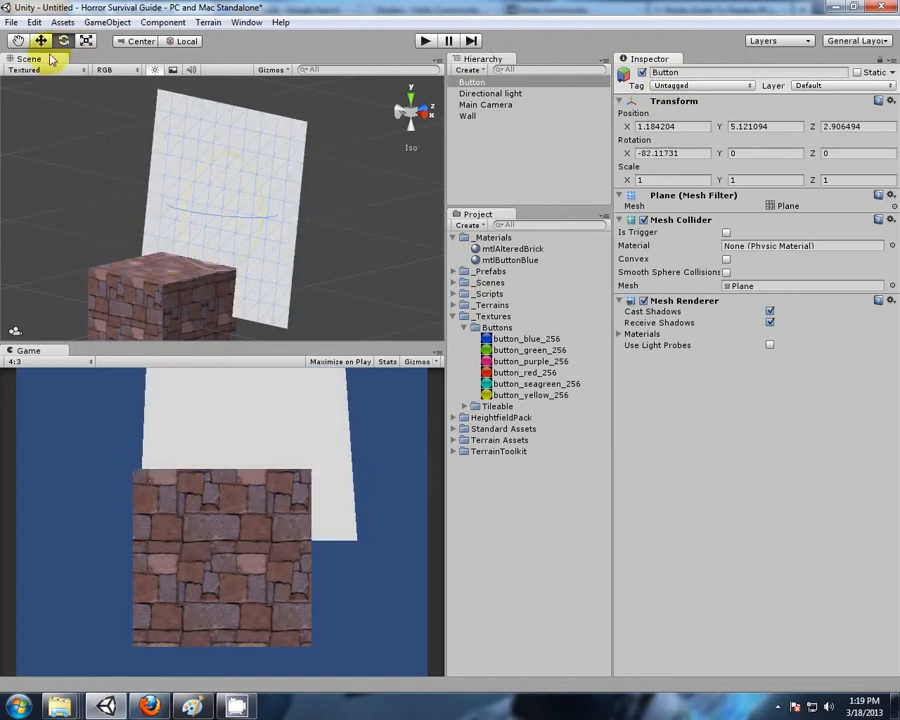
left_click(41, 41)
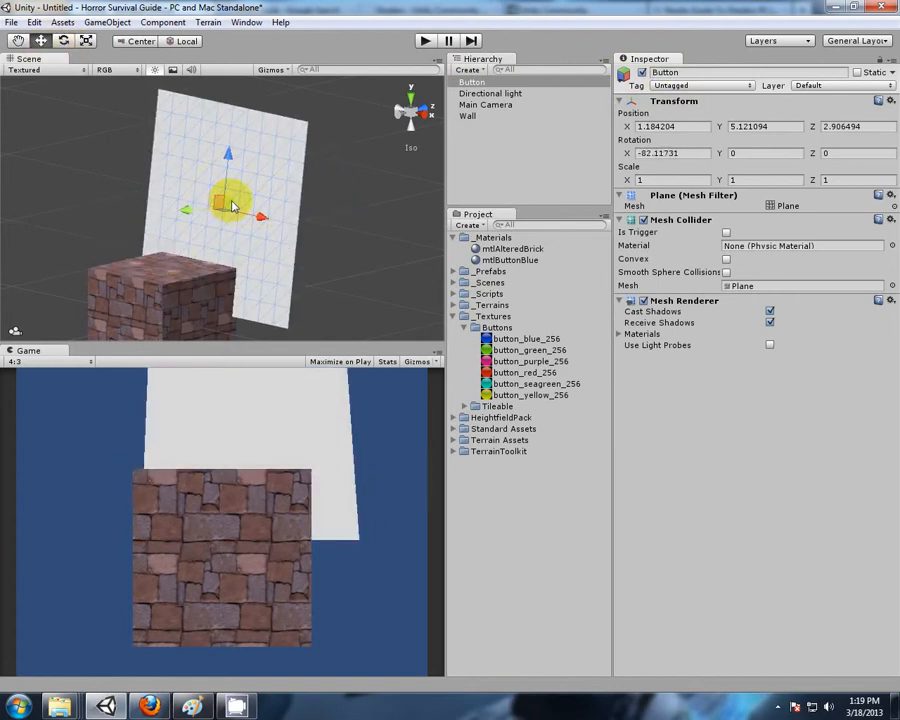
left_click_drag(231, 203, 262, 202)
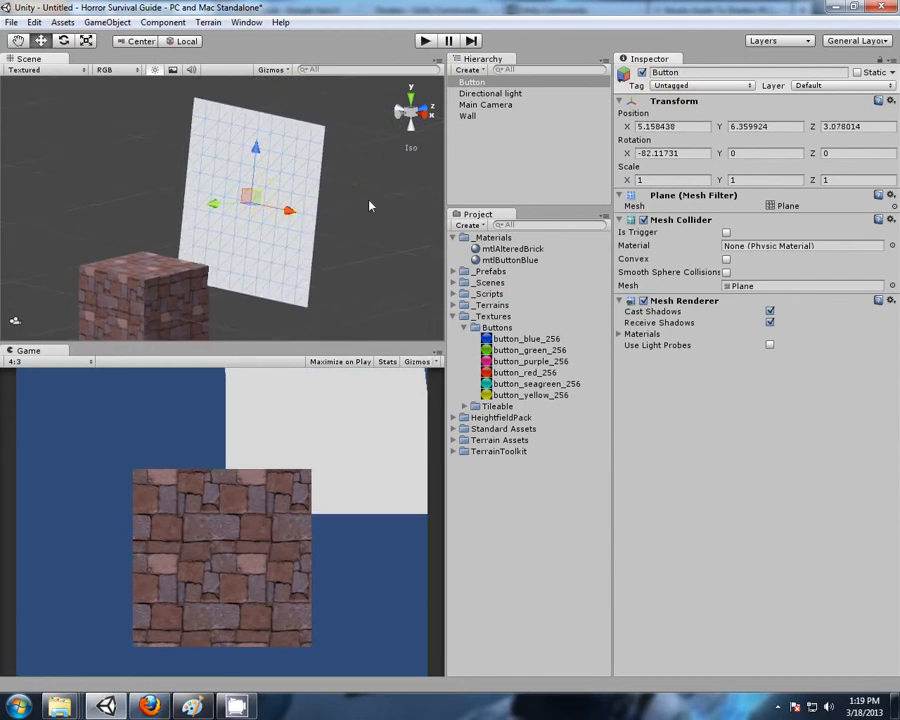
Assign button_blue_256 as mtlButtonBlue's base texture and preview the material on a cube.
left_click(509, 259)
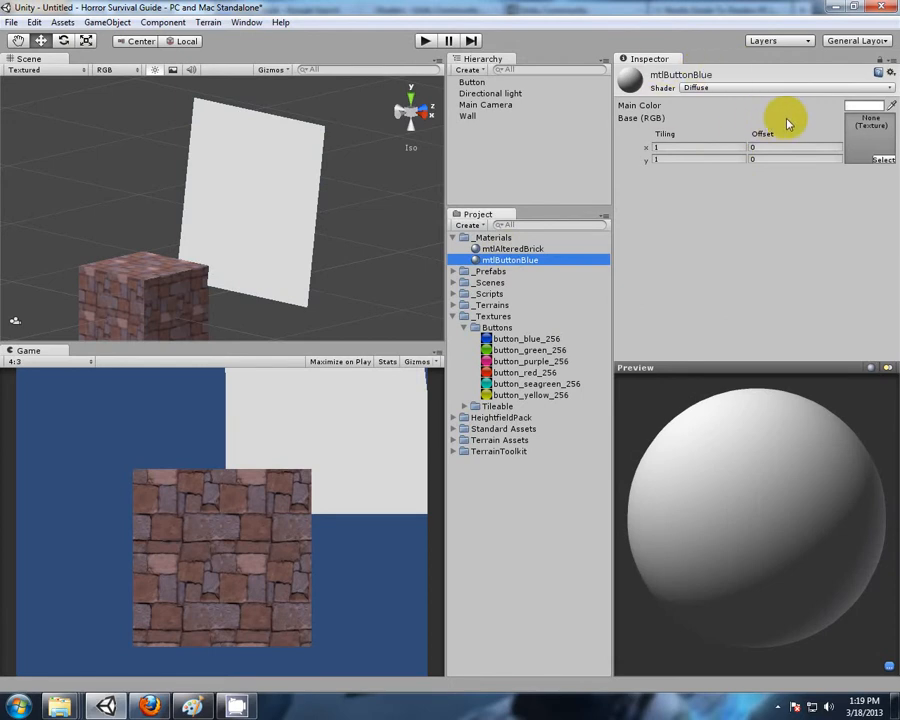
left_click_drag(507, 344, 868, 148)
left_click_drag(705, 606, 700, 580)
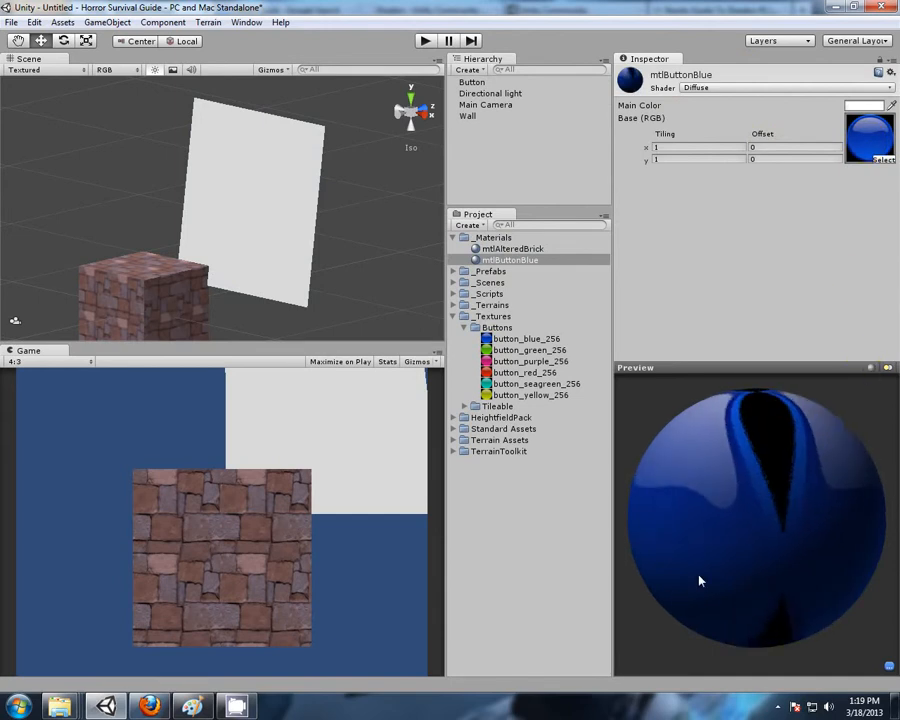
left_click(871, 369)
left_click_drag(838, 581, 781, 566)
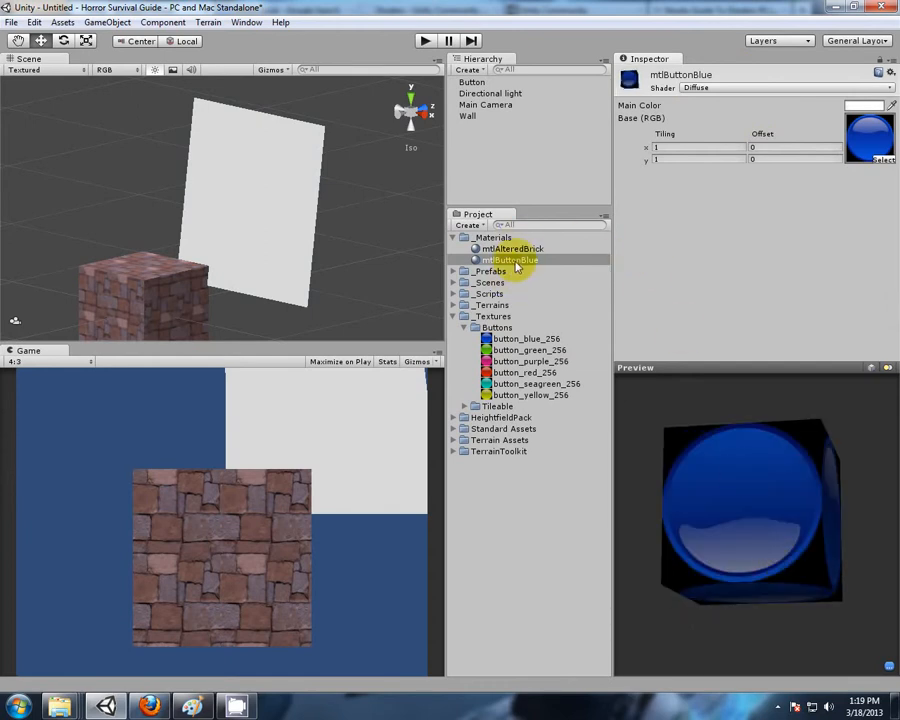
Apply mtlButtonBlue to the Button plane, and change the material's shader to Transparent/Diffuse.
left_click_drag(517, 264, 480, 87)
right_click_drag(87, 187, 130, 191)
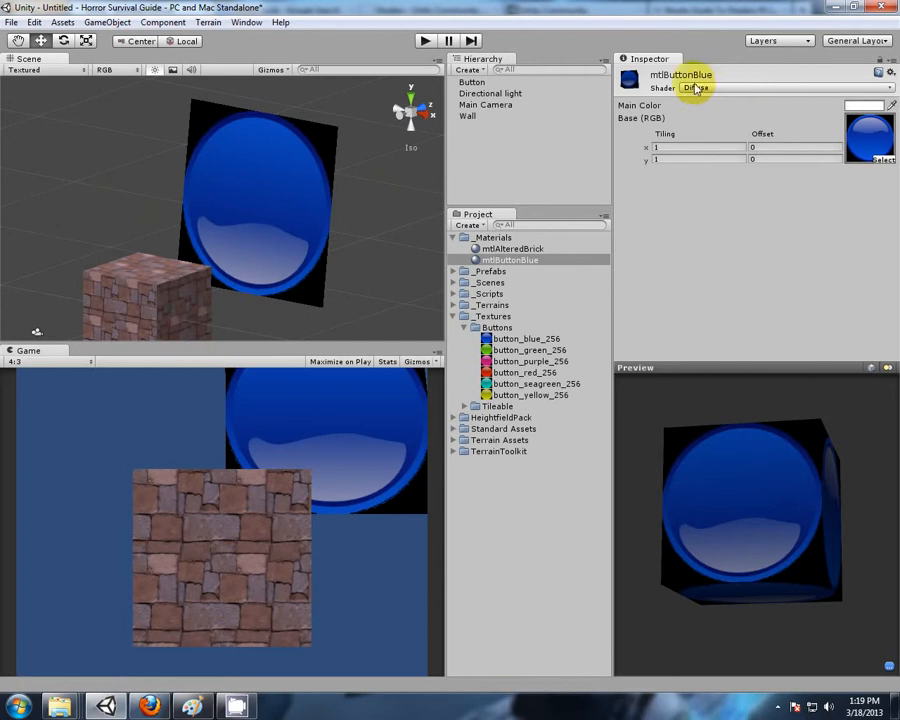
left_click(750, 89)
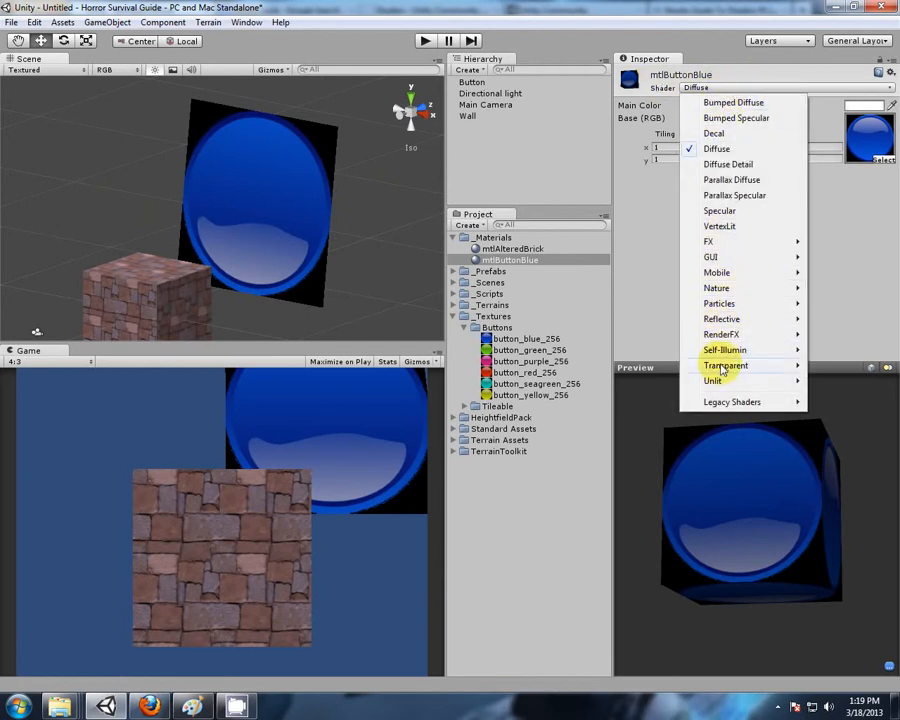
mouse_move(765, 368)
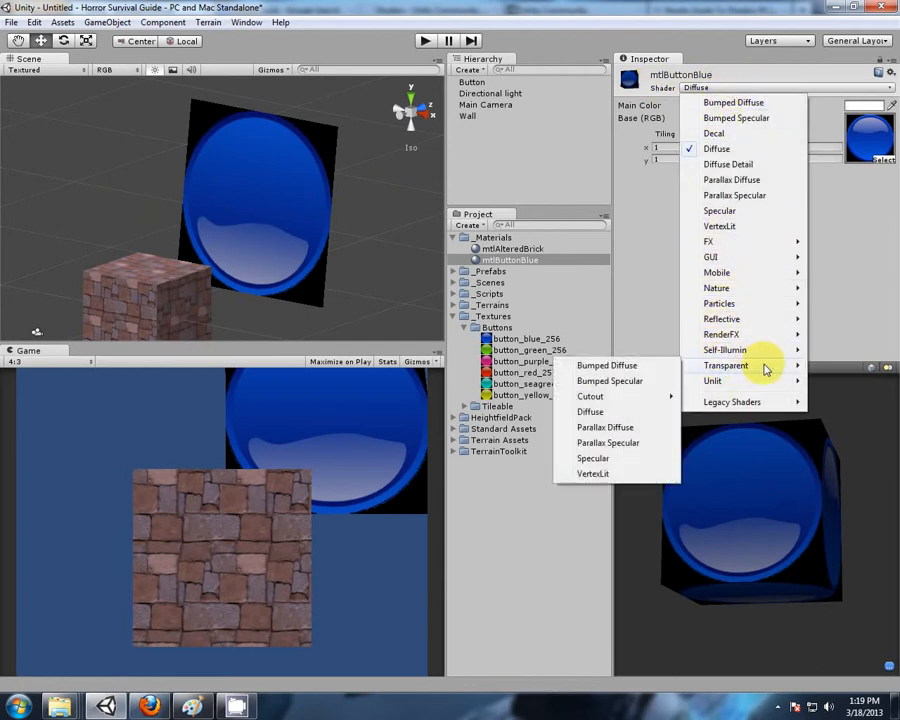
left_click(594, 413)
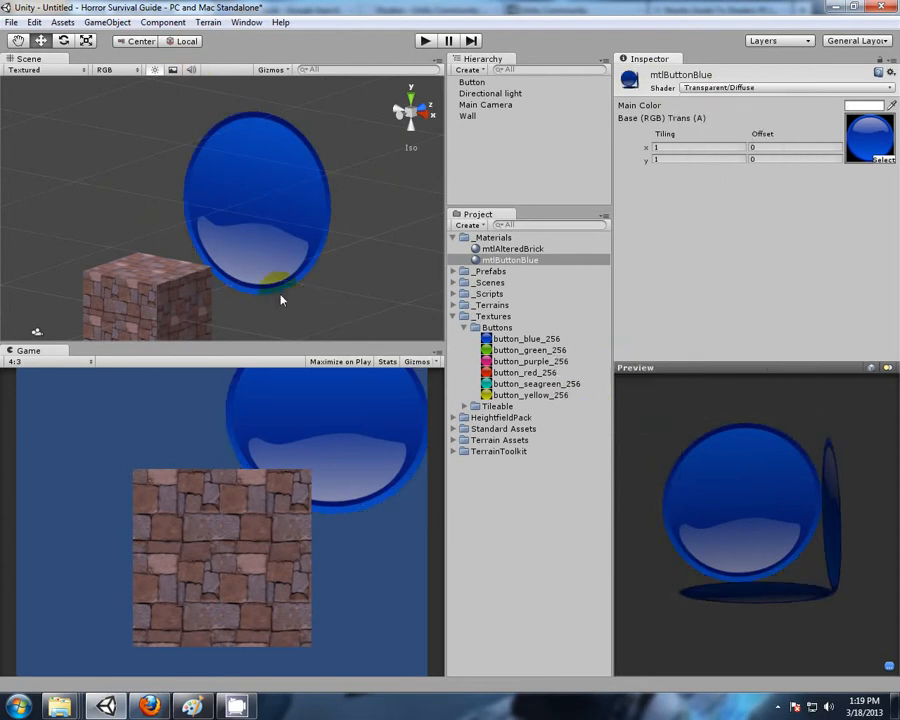
left_click_drag(672, 441, 660, 461)
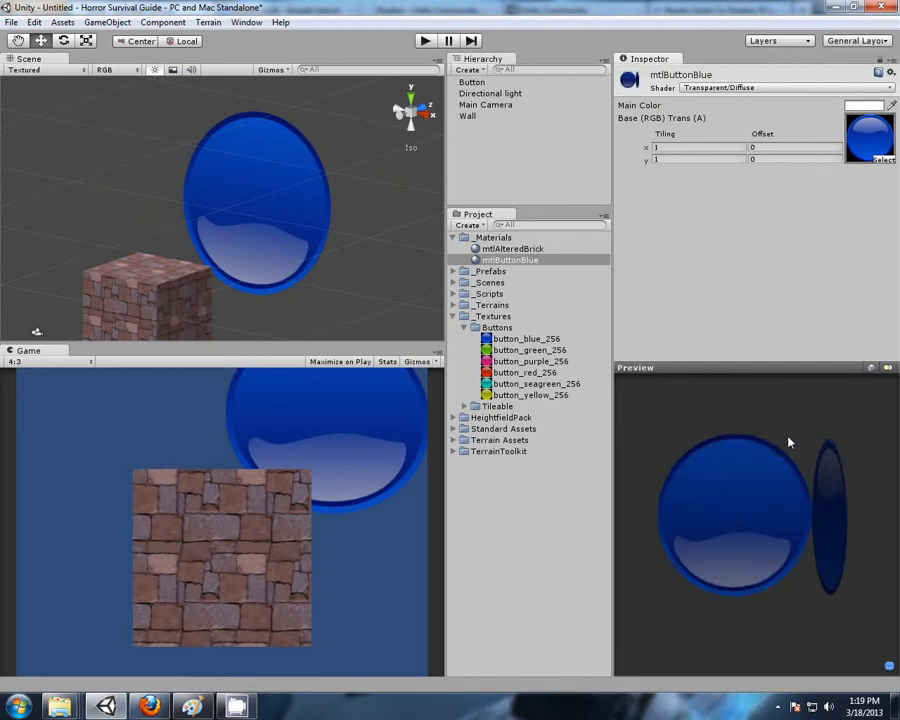
left_click_drag(808, 430, 838, 488)
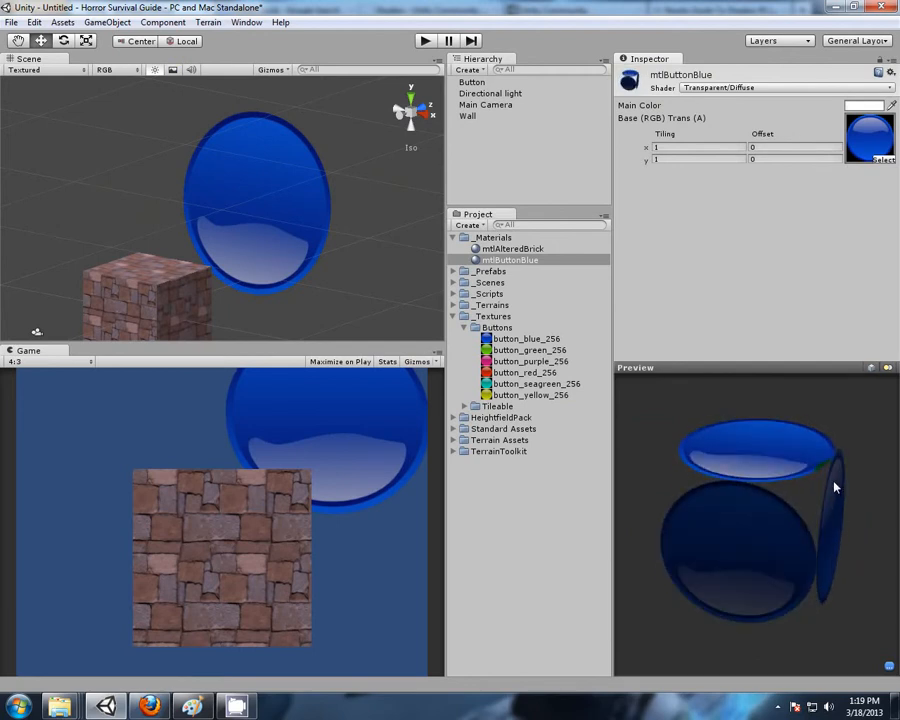
Create a material in the _Materials folder and name it mtlWallTile, correcting the capitalisation of its name.
left_click(476, 237)
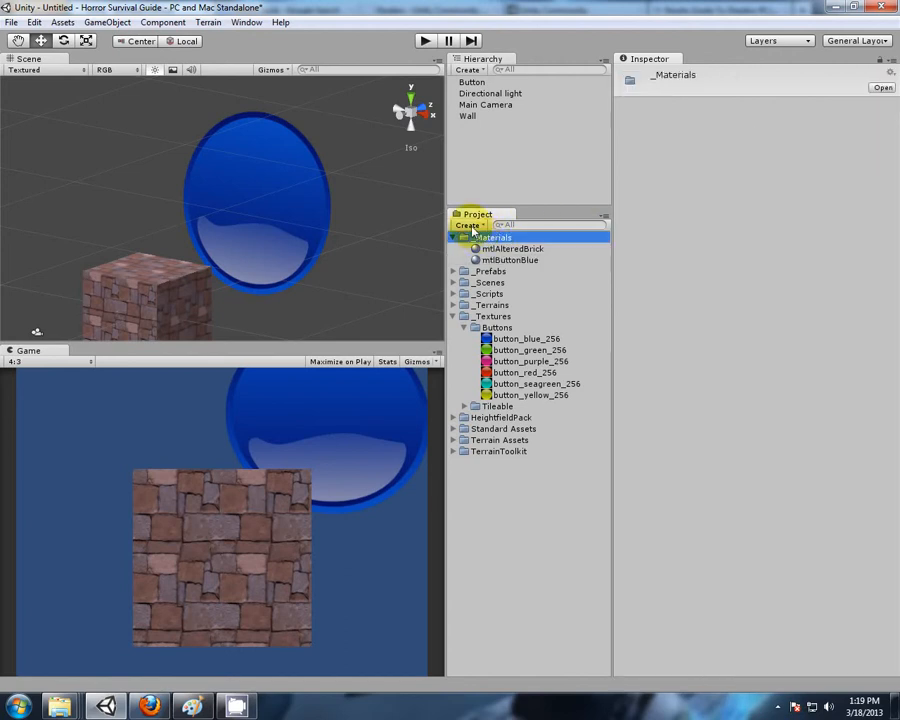
left_click(471, 226)
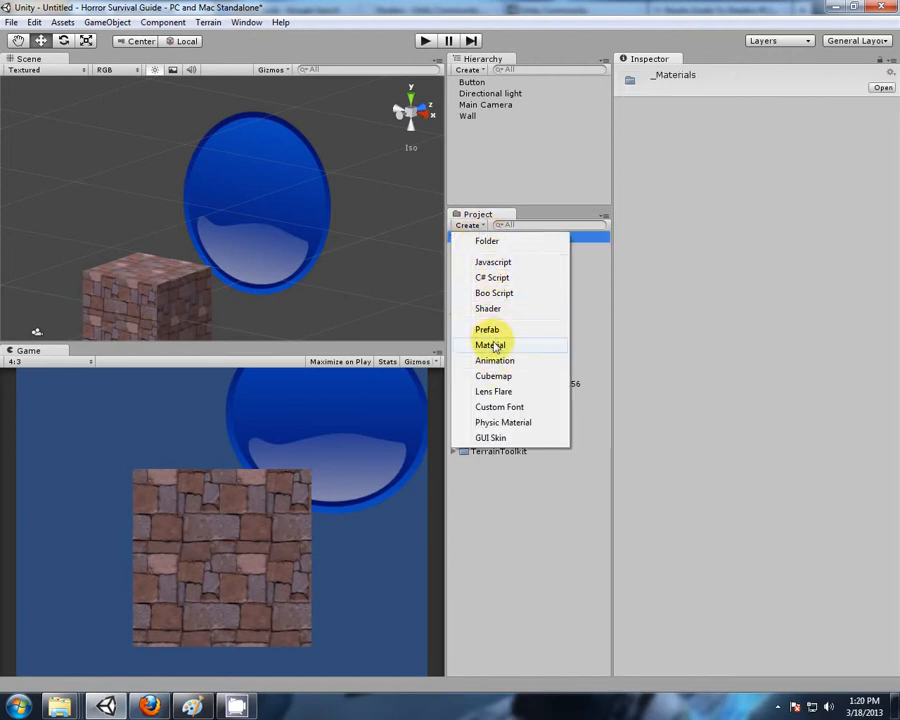
left_click(490, 344)
type("mtl")
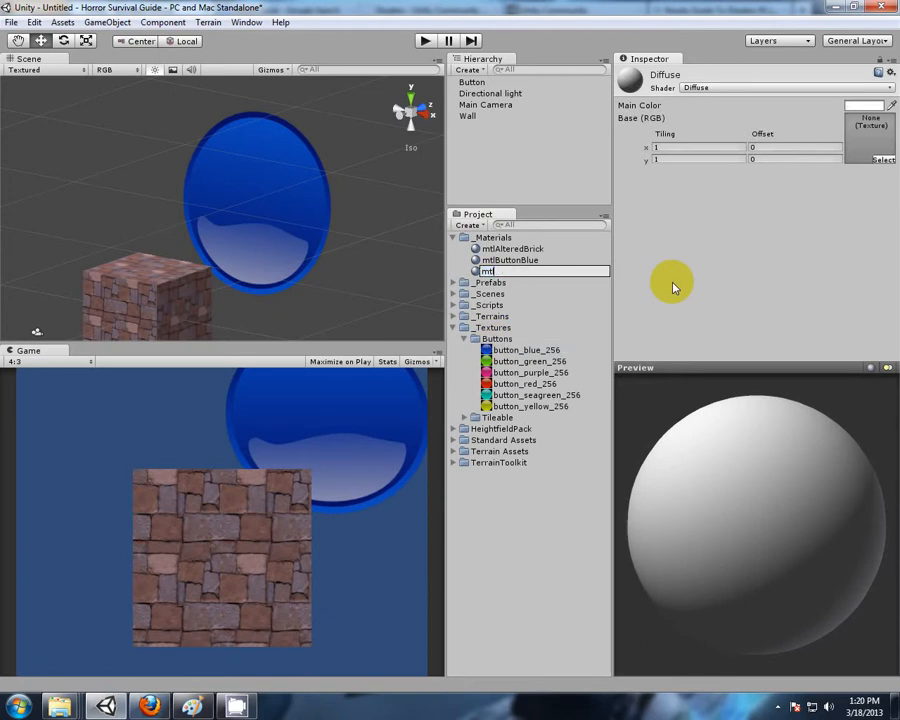
type("WallTIle")
key("Return")
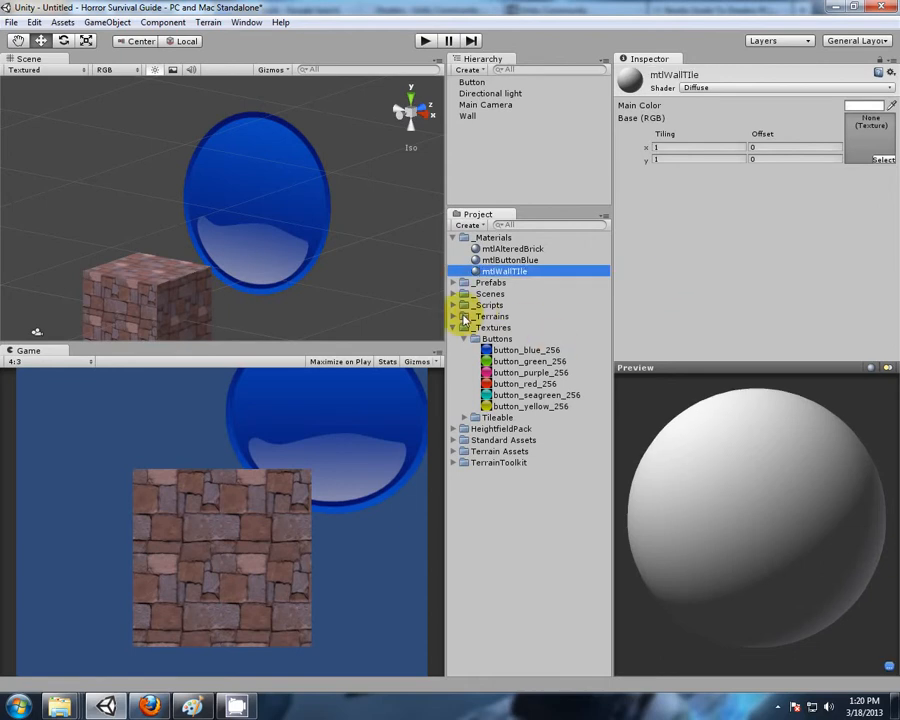
left_click(519, 274)
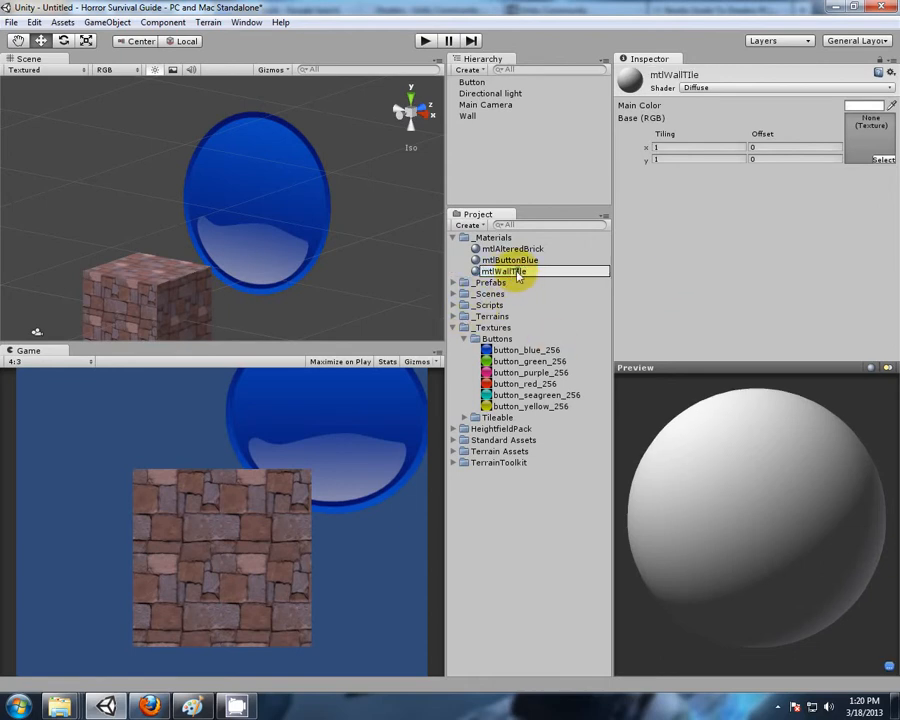
key("BackSpace")
type("i")
key("Return")
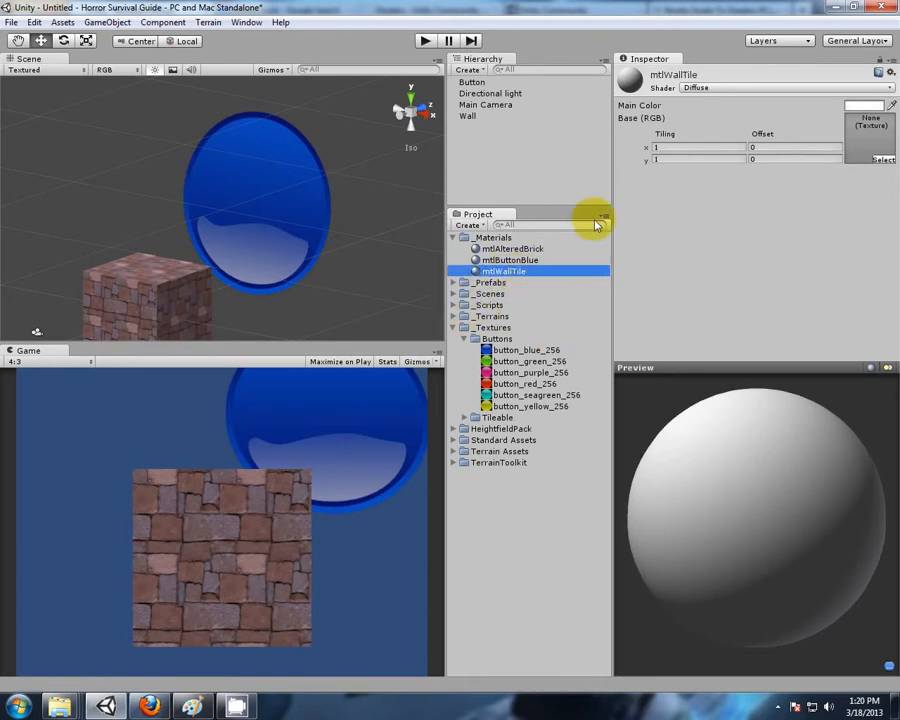
Assign the WallPanel_D texture as mtlWallTile's base texture and preview the material on a cube.
left_click(464, 417)
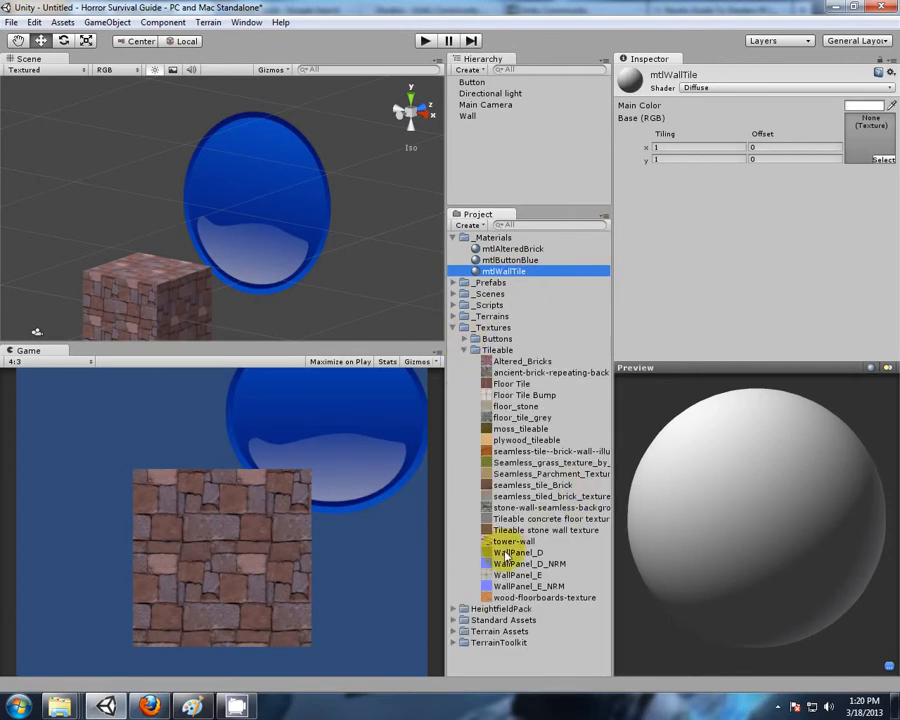
left_click_drag(508, 557, 855, 147)
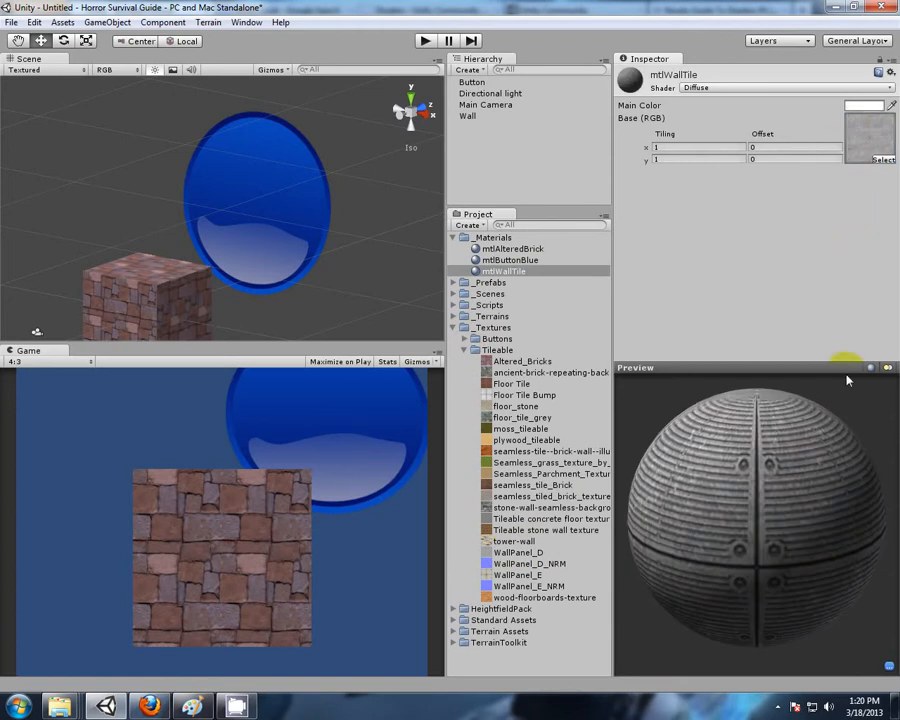
left_click_drag(808, 484, 865, 396)
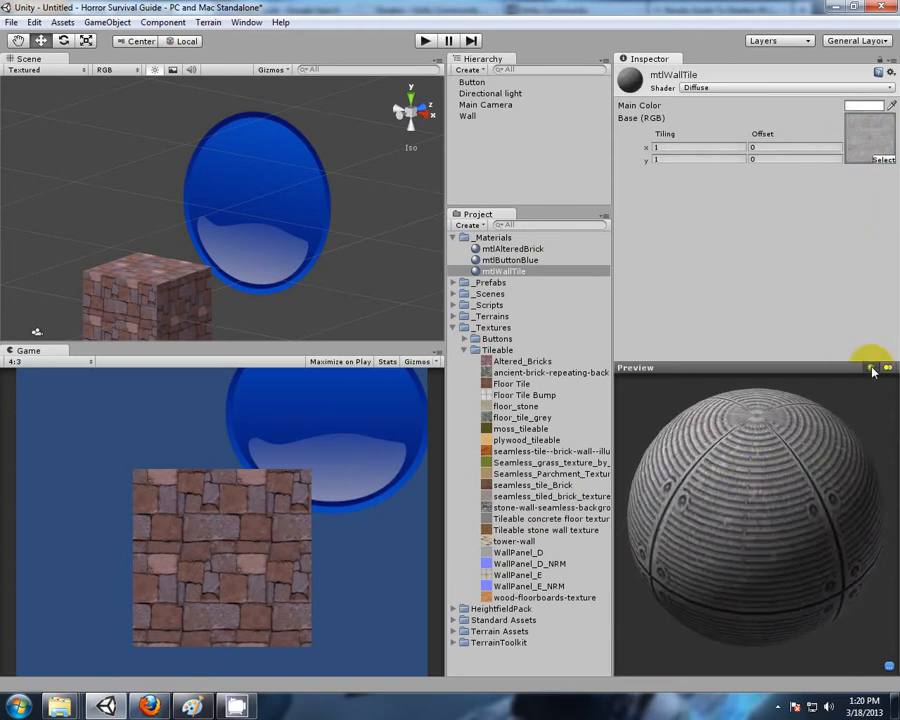
left_click(870, 368)
left_click_drag(816, 597, 740, 457)
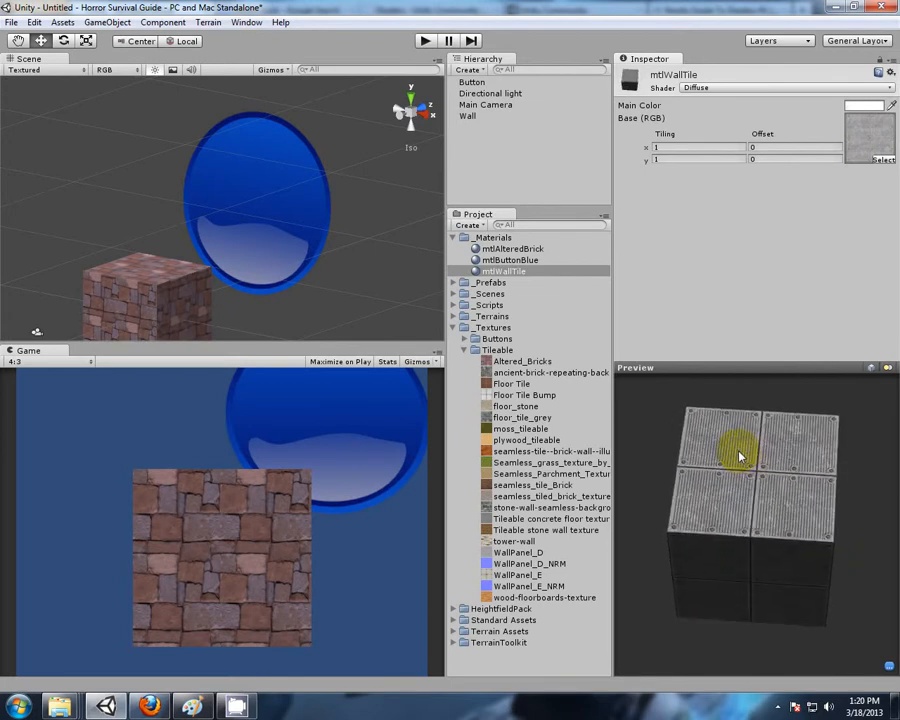
Change mtlWallTile's shader to Bumped Diffuse and assign WallPanel_D_NRM as its normal map, checking the preview cube's side faces.
left_click(709, 88)
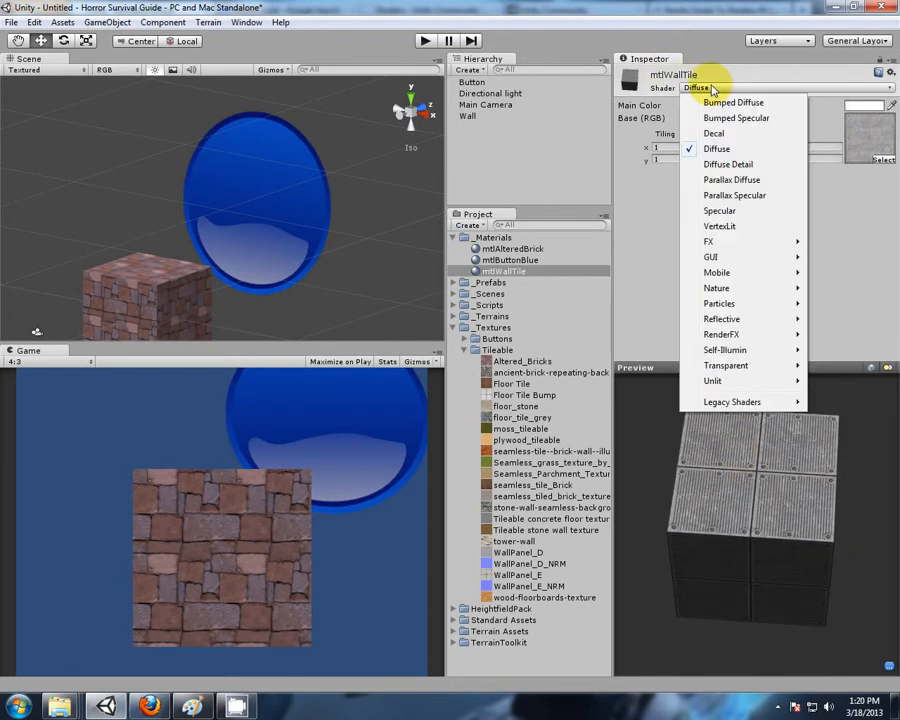
left_click(721, 104)
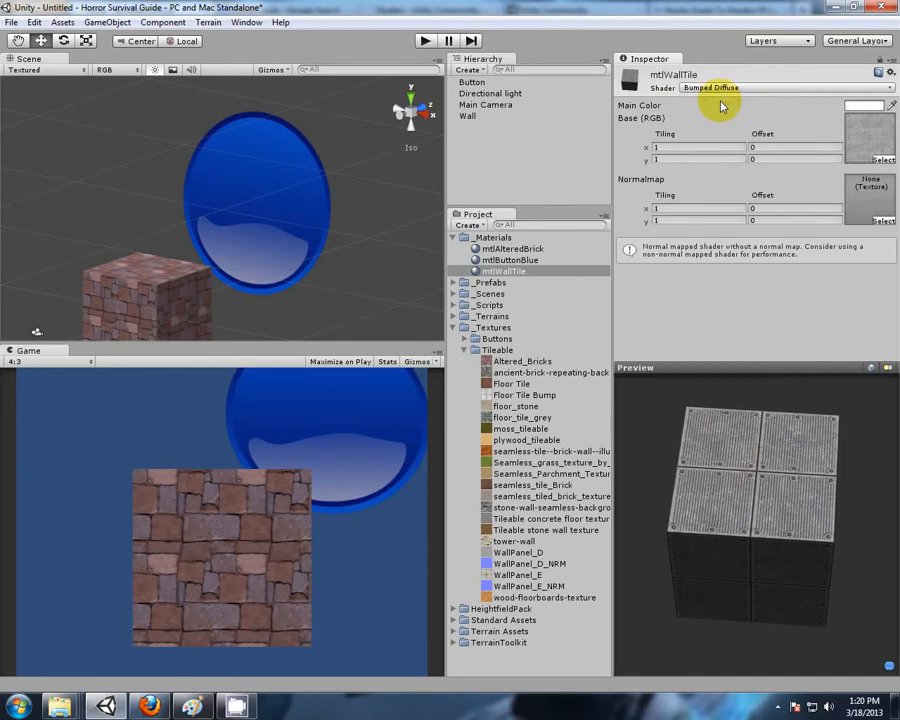
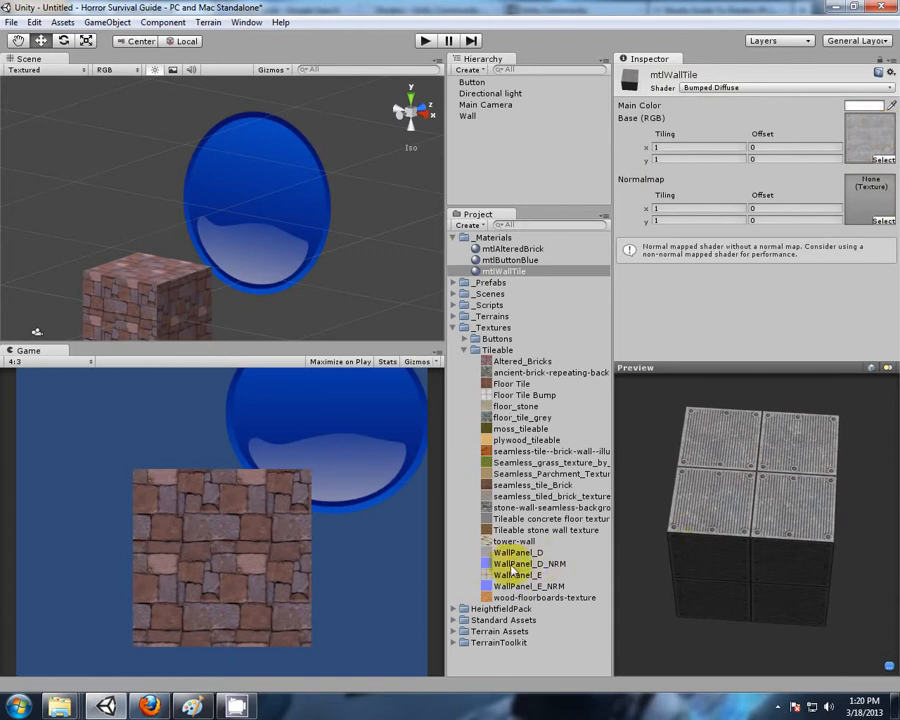
left_click_drag(508, 570, 866, 214)
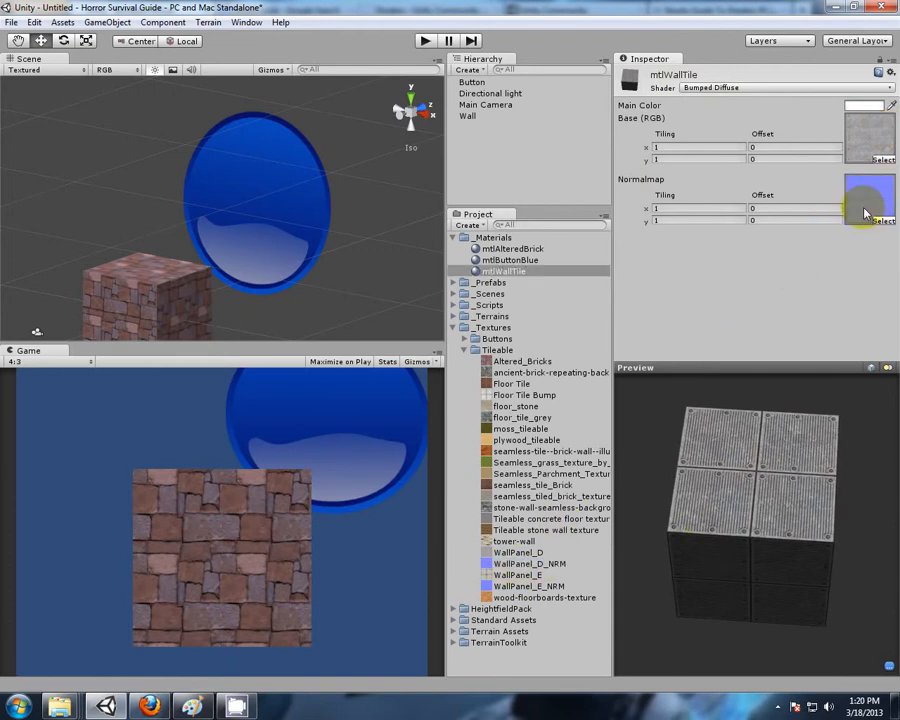
left_click_drag(853, 575, 741, 577)
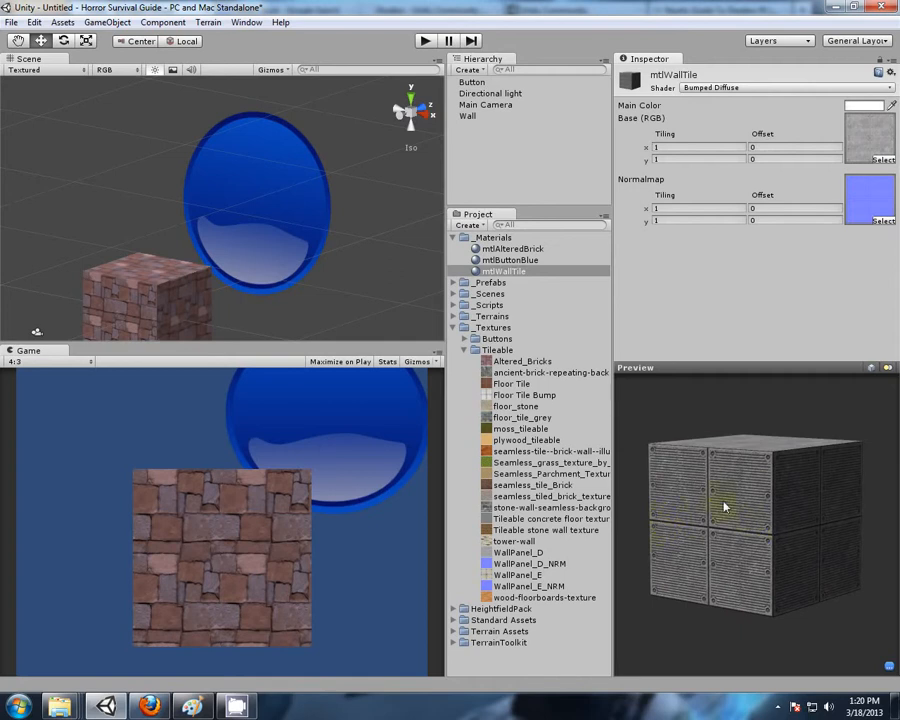
Switch mtlWallTile's shader to Diffuse and back to Bumped Diffuse to compare the surface relief.
left_click(748, 88)
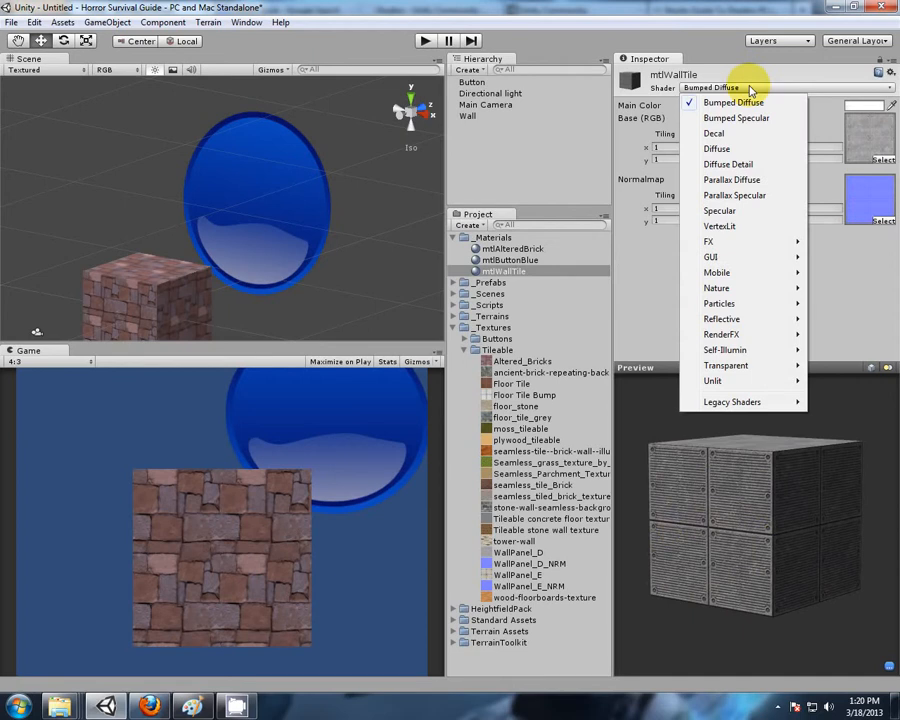
left_click(718, 149)
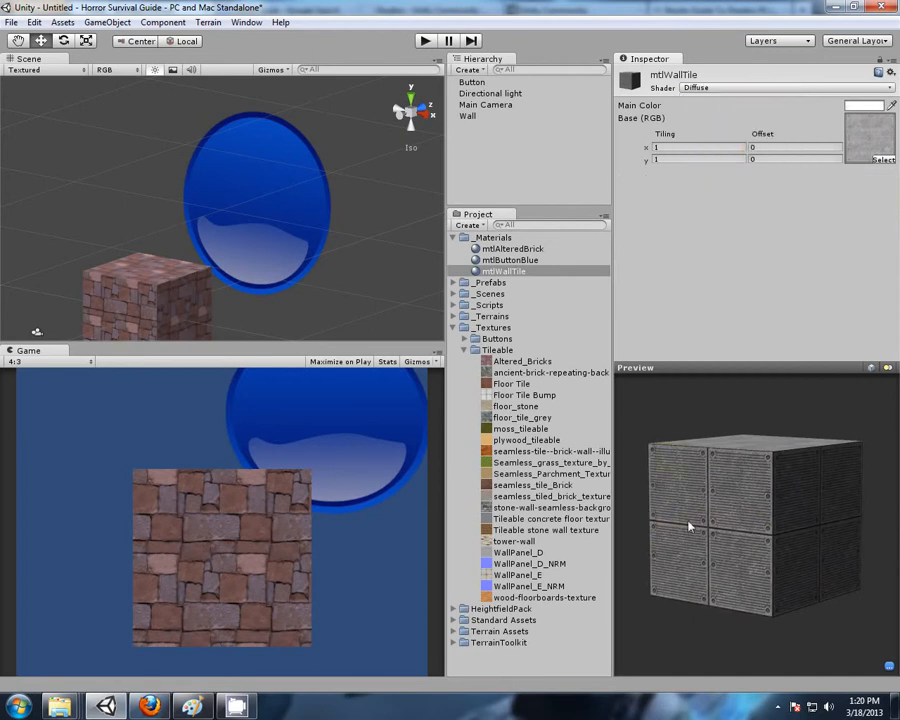
left_click(743, 90)
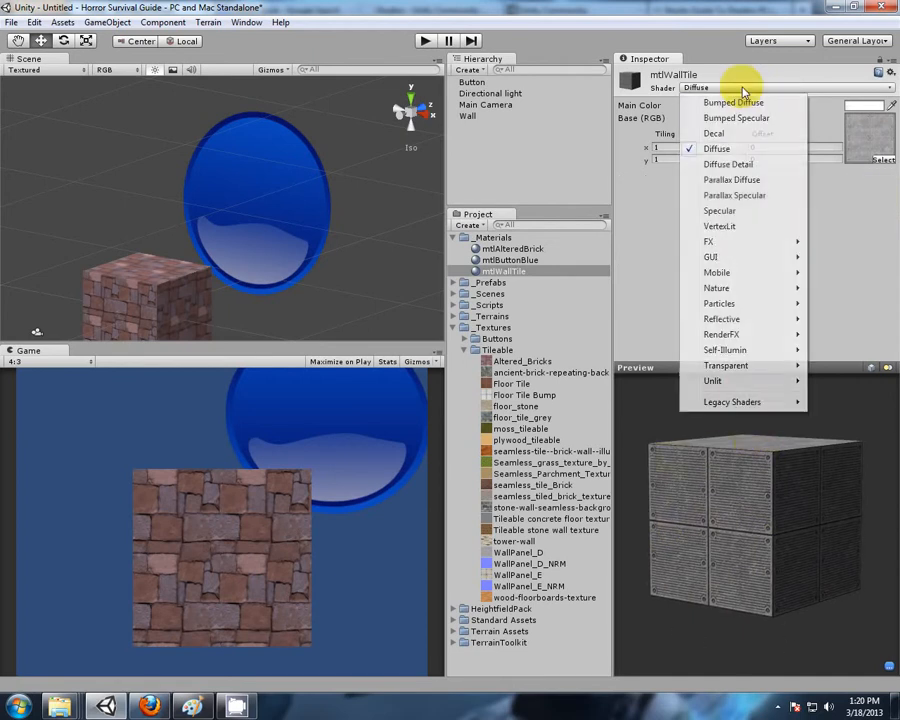
left_click(747, 104)
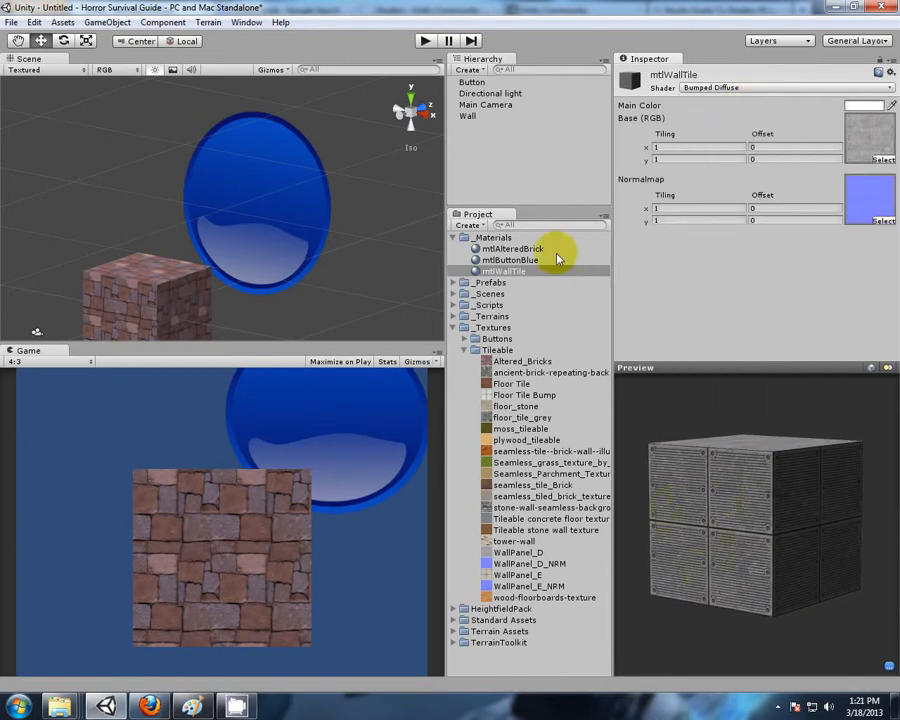
Create a cube in the scene and name it Floor.
left_click(485, 136)
left_click(471, 71)
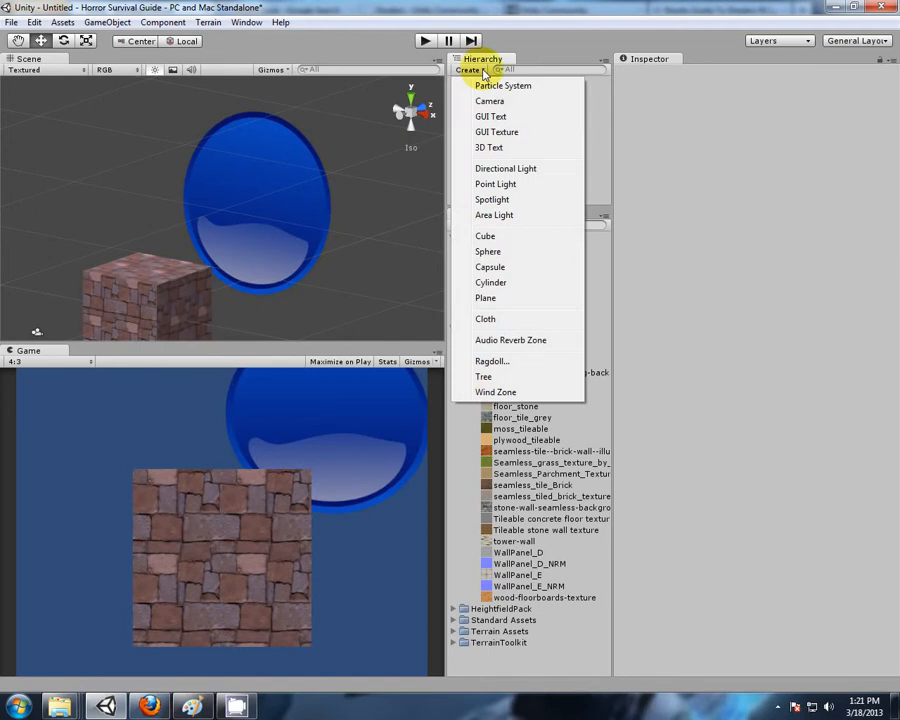
left_click(506, 235)
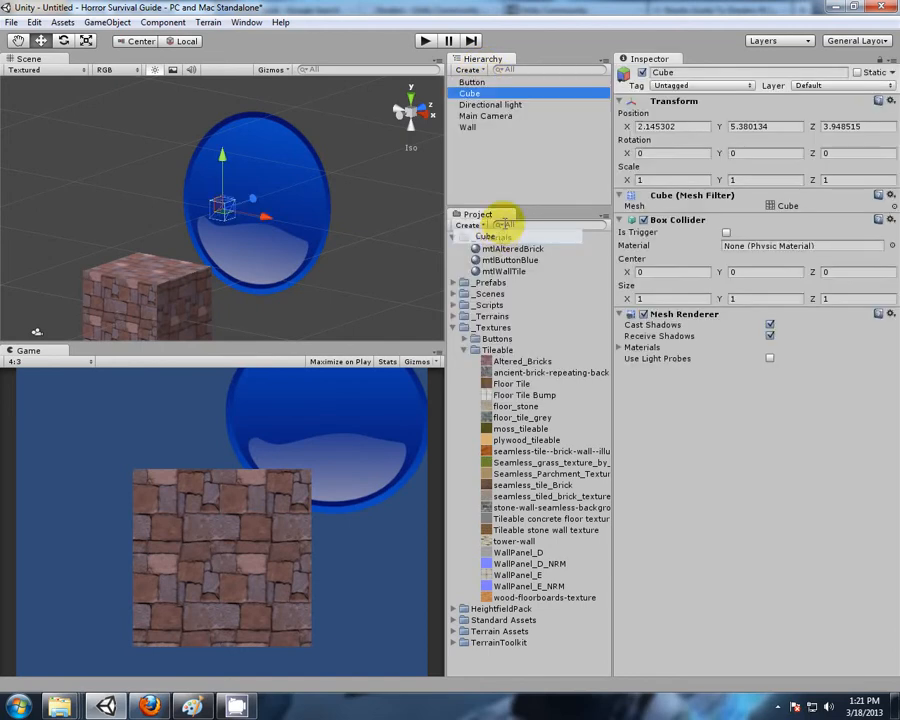
left_click(686, 73)
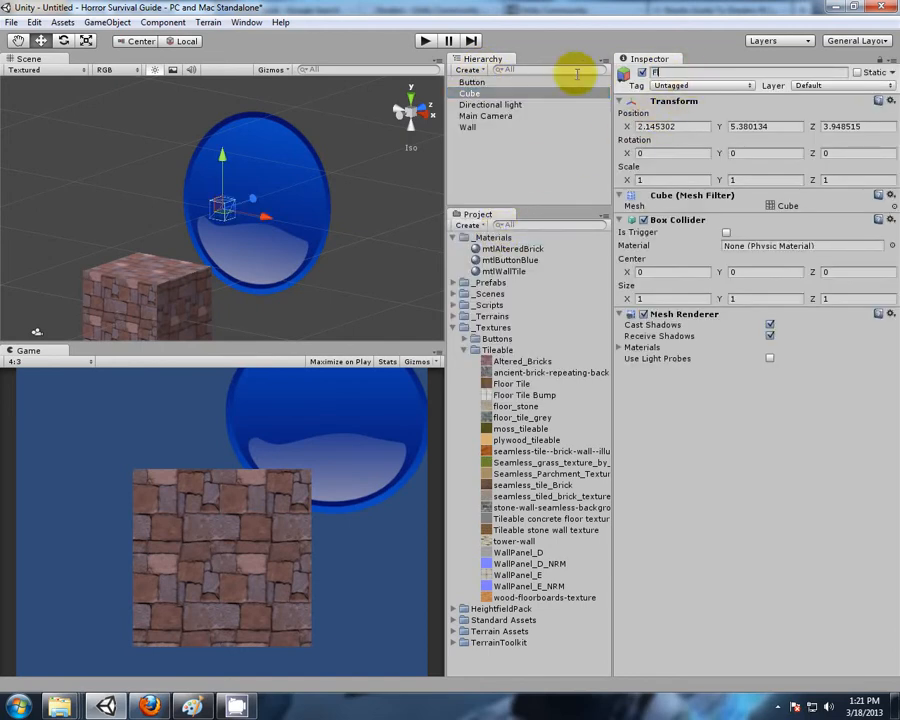
key("Return")
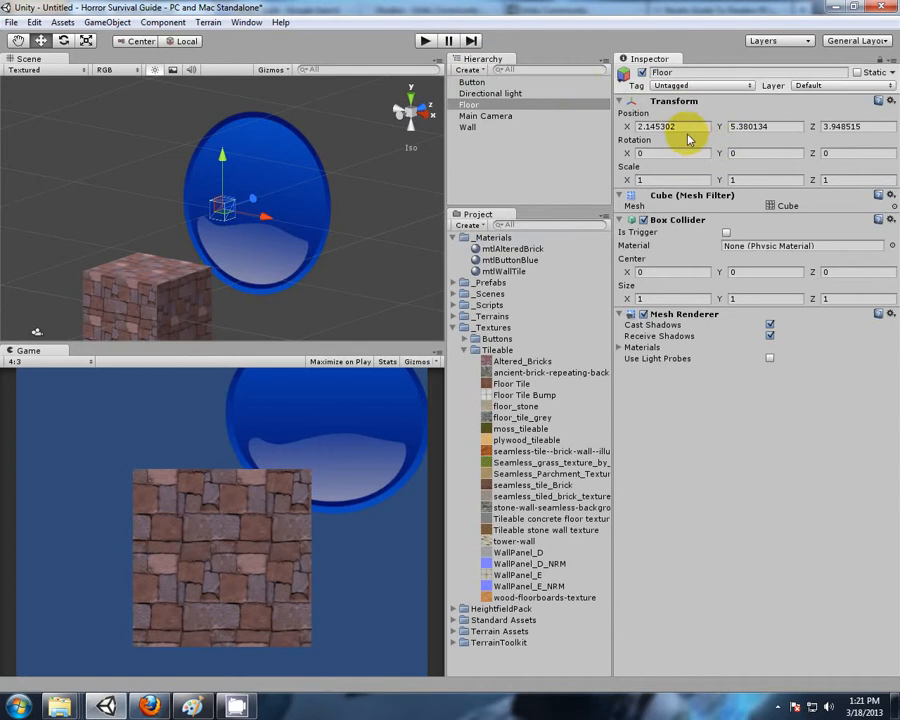
Set the Floor cube's position to X 0, Y -0.5, Z 0 and its scale to 100 on X and Z.
type("0")
left_click(770, 127)
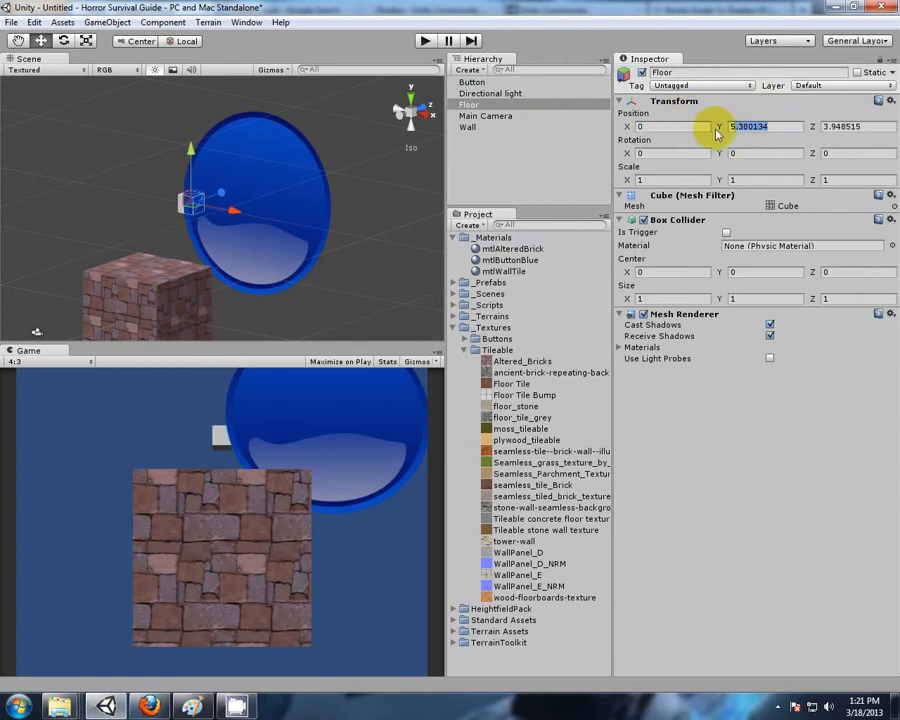
type("0.5")
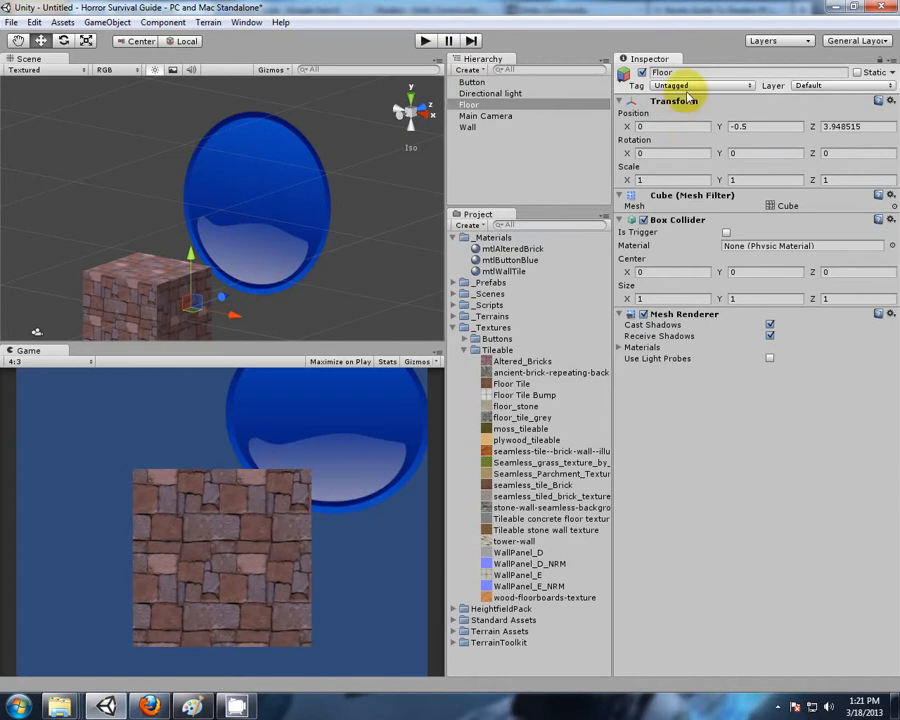
left_click(881, 126)
type("0")
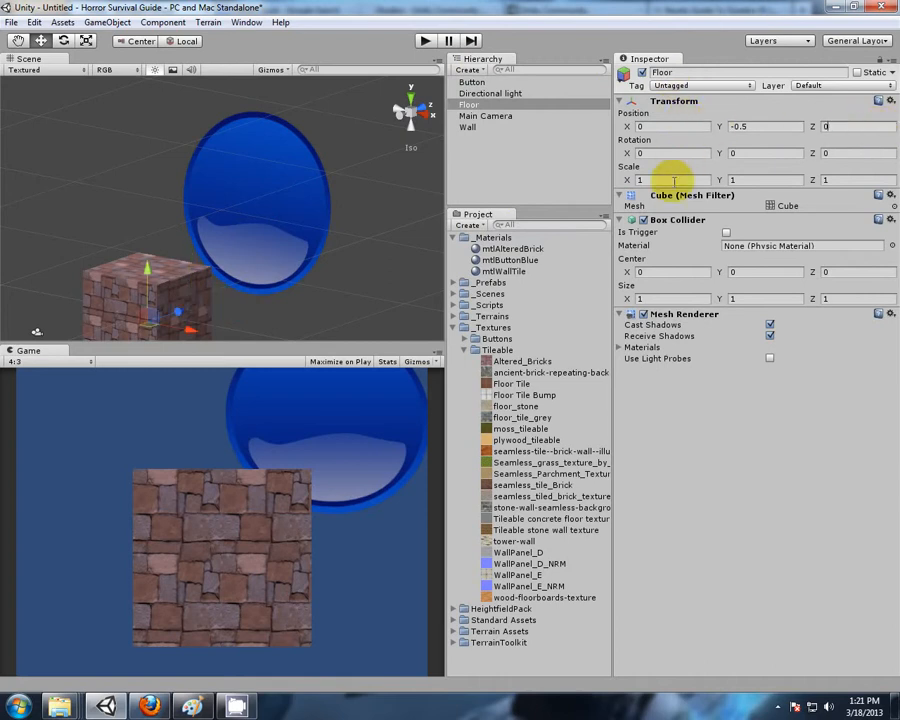
type("00")
left_click(850, 179)
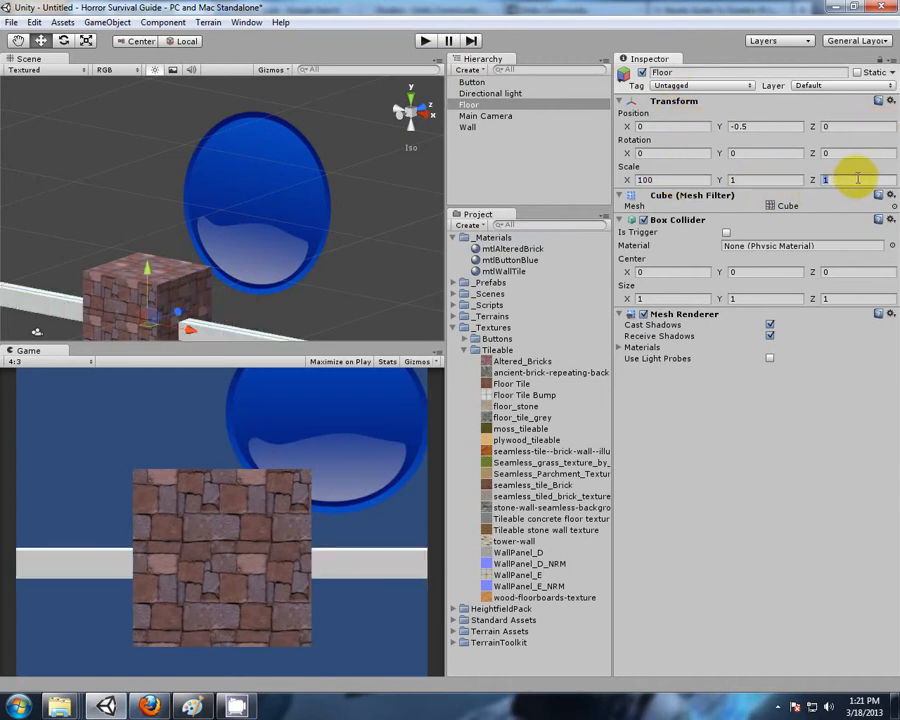
type("100")
Move the Button and Wall together to the floor's far edge and raise them, with Wall at about X 1.03, Y 2.56, Z 46.28.
scroll(315, 166, "down", 3)
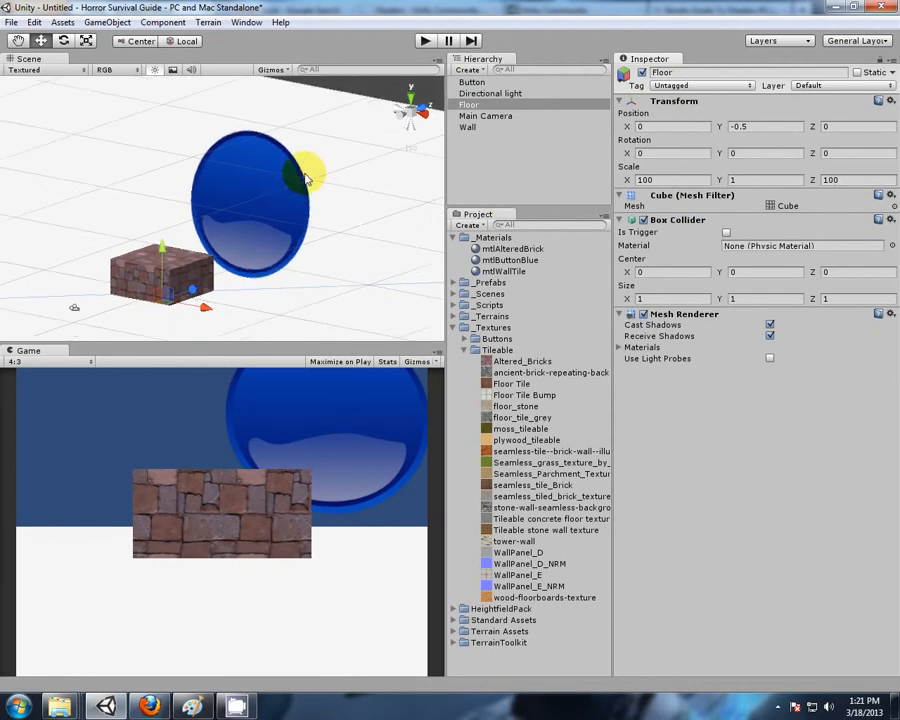
scroll(270, 155, "down", 2)
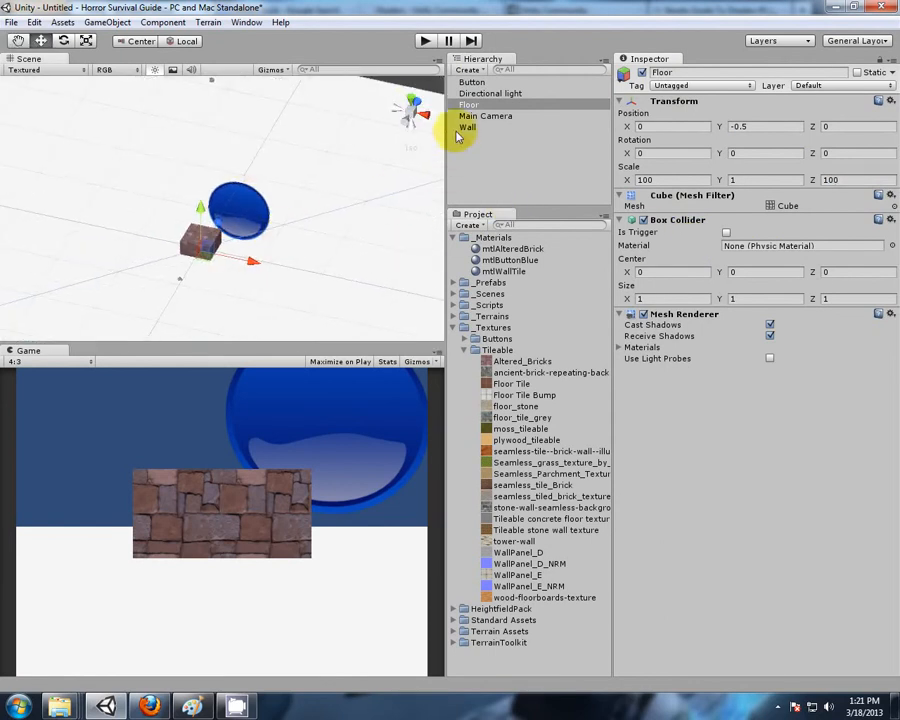
left_click(476, 83)
left_click(468, 127, "ctrl")
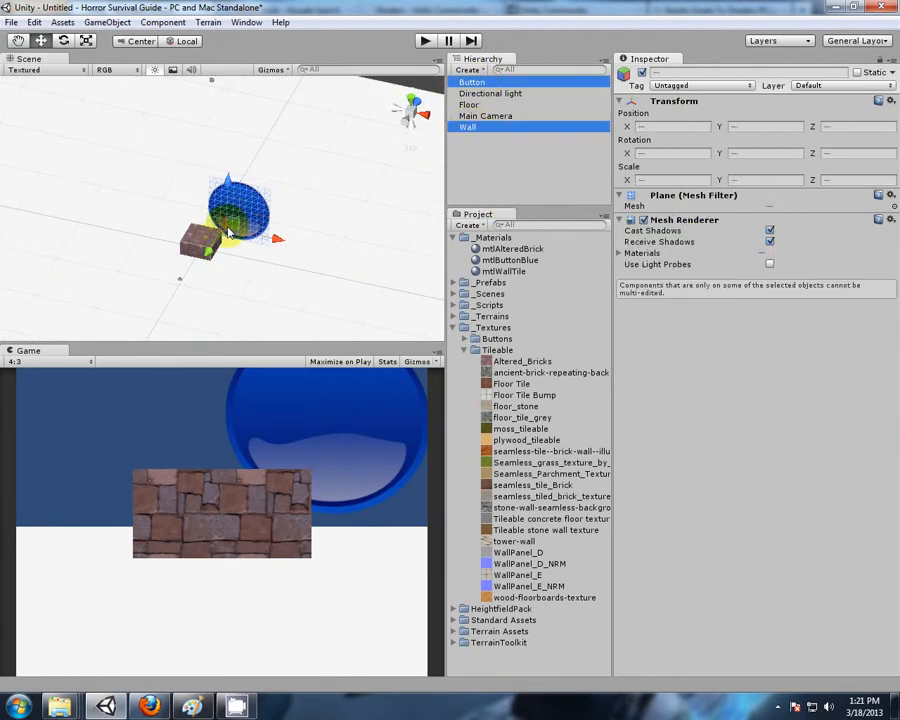
left_click_drag(230, 238, 336, 100)
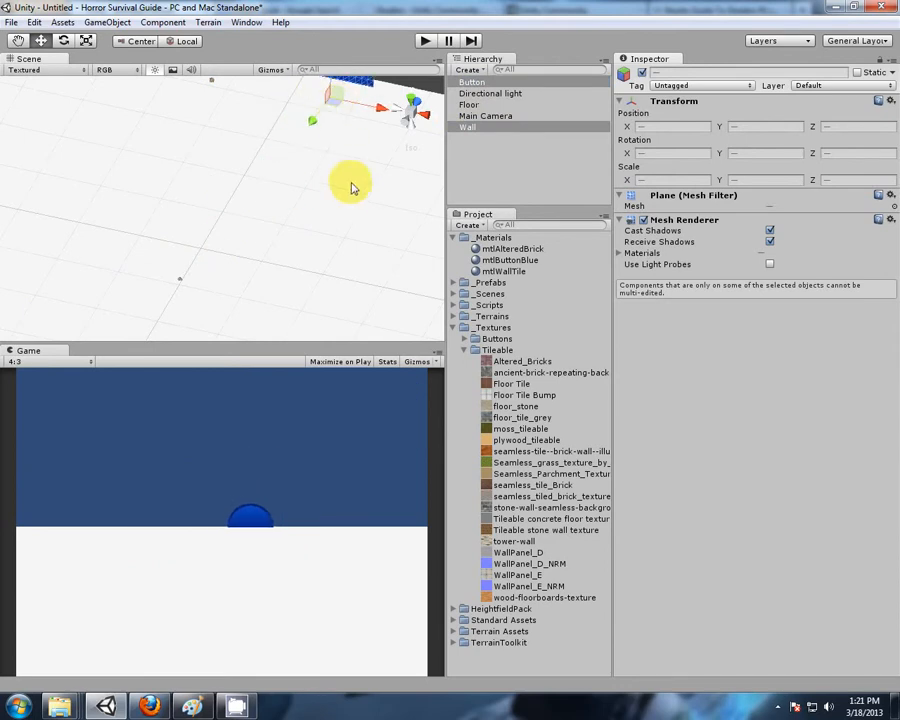
right_click_drag(350, 185, 268, 204)
scroll(277, 209, "down", 2)
left_click_drag(381, 104, 381, 64)
middle_click_drag(308, 169, 300, 197)
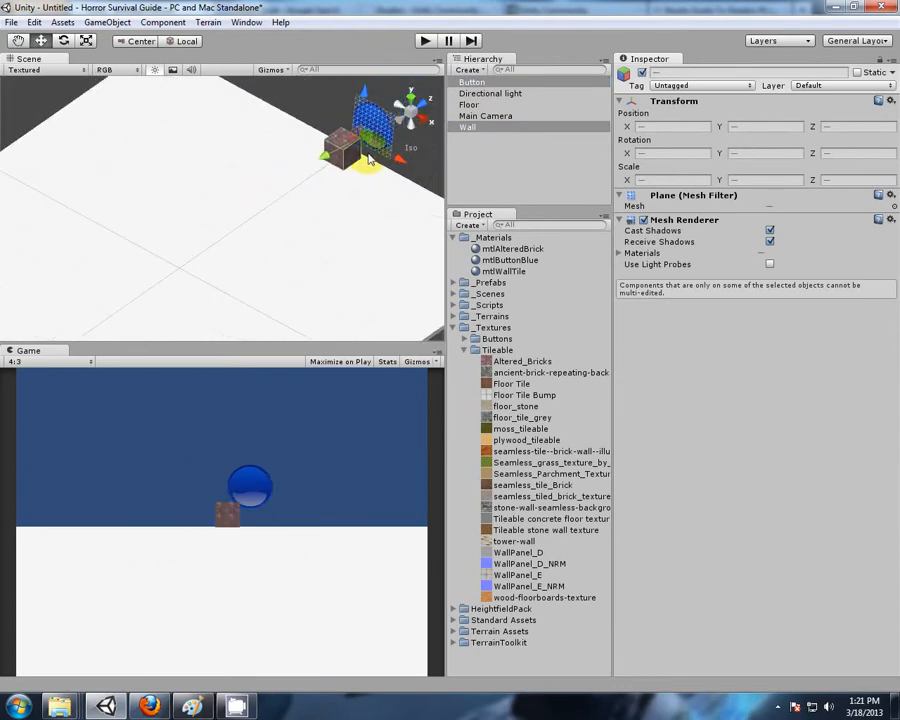
Move the Wall cube away from the Button to about X -17.36 and set its X and Y scale to 10.
left_click(467, 127)
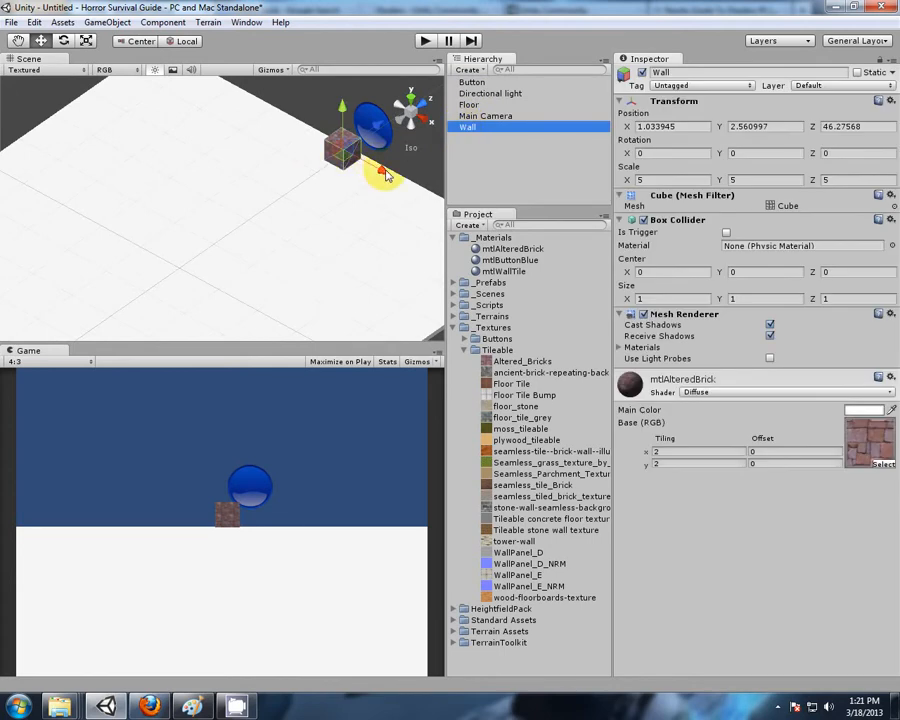
left_click_drag(386, 176, 305, 141)
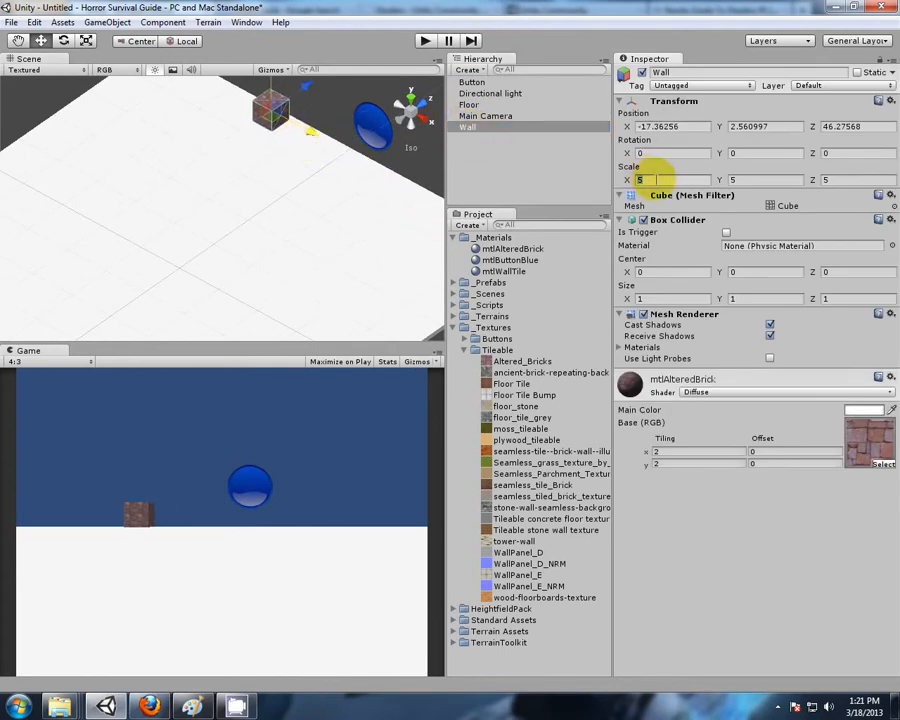
type("10")
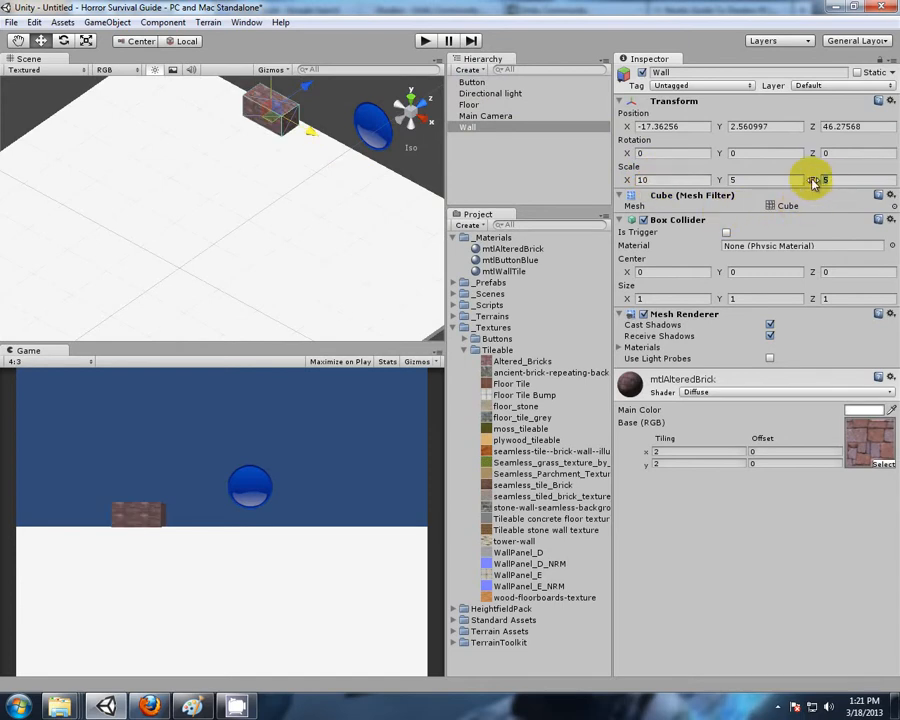
double_click(760, 180)
type("10")
scroll(323, 238, "down", 4)
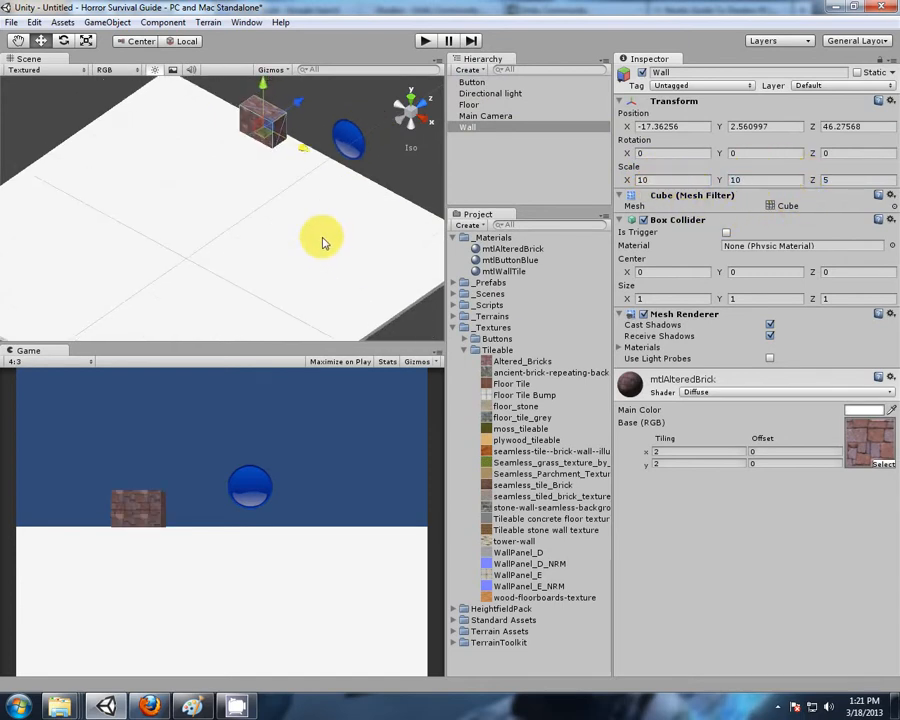
Apply the mtlWallTile material to the Floor object.
right_click_drag(122, 267, 190, 262)
middle_click_drag(246, 280, 244, 246)
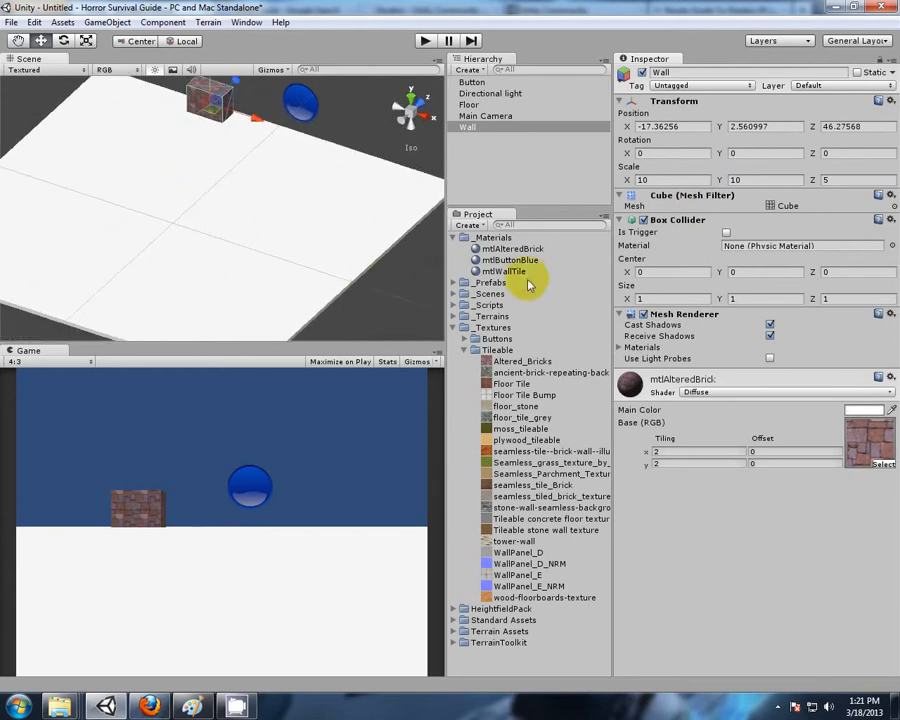
left_click(510, 272)
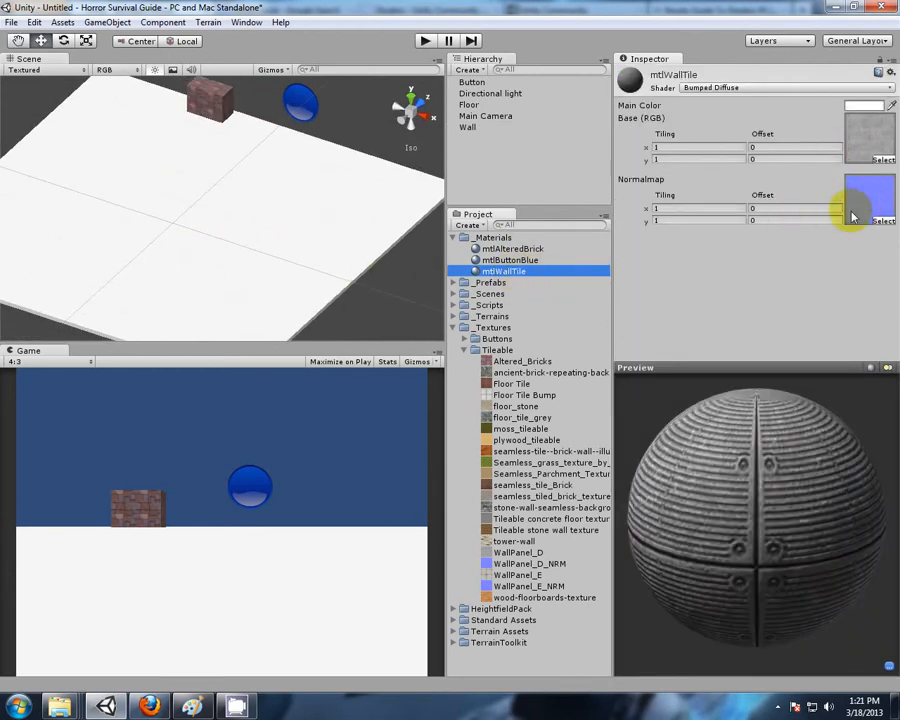
left_click_drag(510, 272, 470, 108)
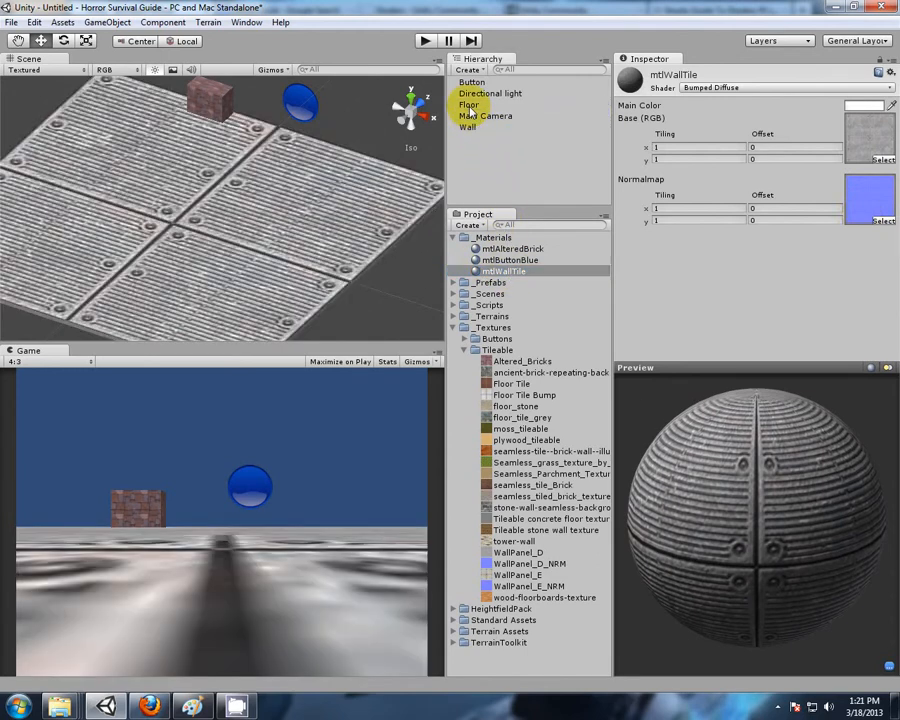
Set the Base and Normalmap tiling of the mtlWallTile material to 5 on both X and Y.
middle_click_drag(353, 212, 391, 228)
scroll(311, 240, "down", 3)
left_click_drag(338, 288, 341, 304, "alt")
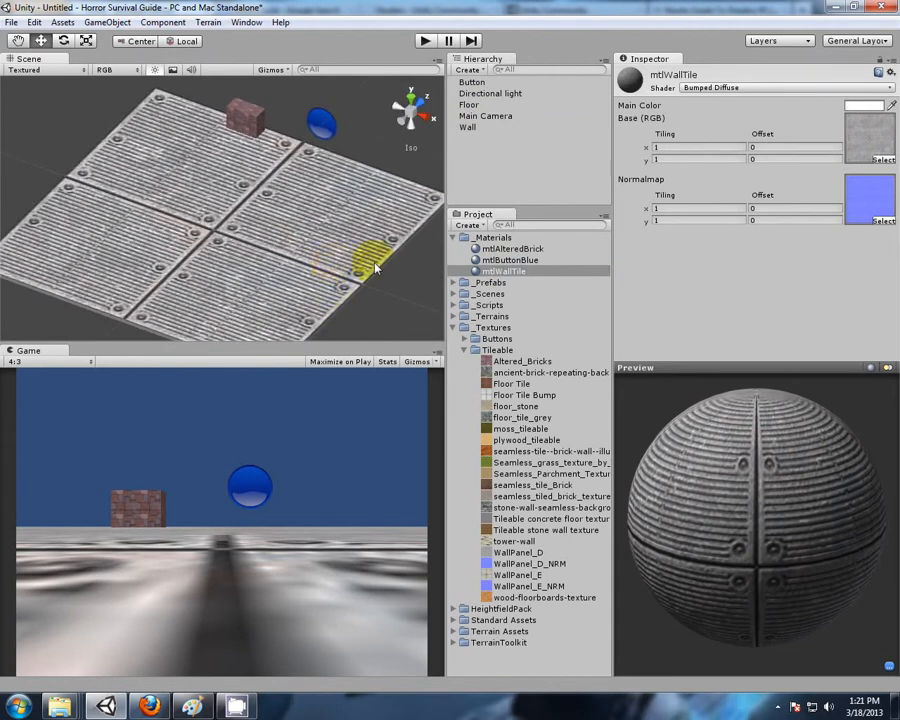
left_click(670, 148)
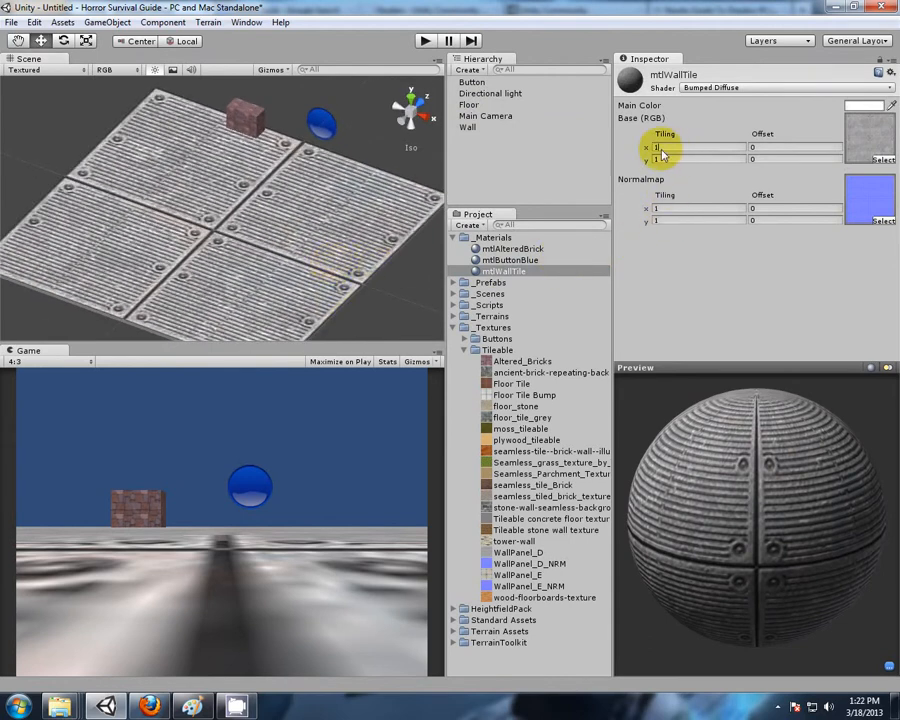
type("5")
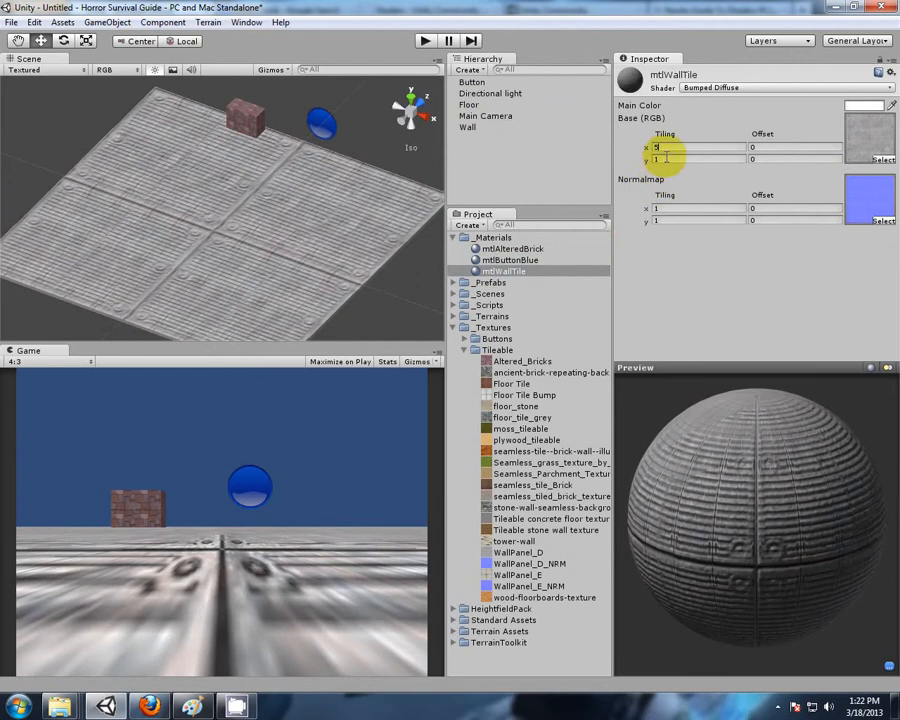
left_click_drag(665, 159, 645, 158)
type("5")
left_click(650, 220)
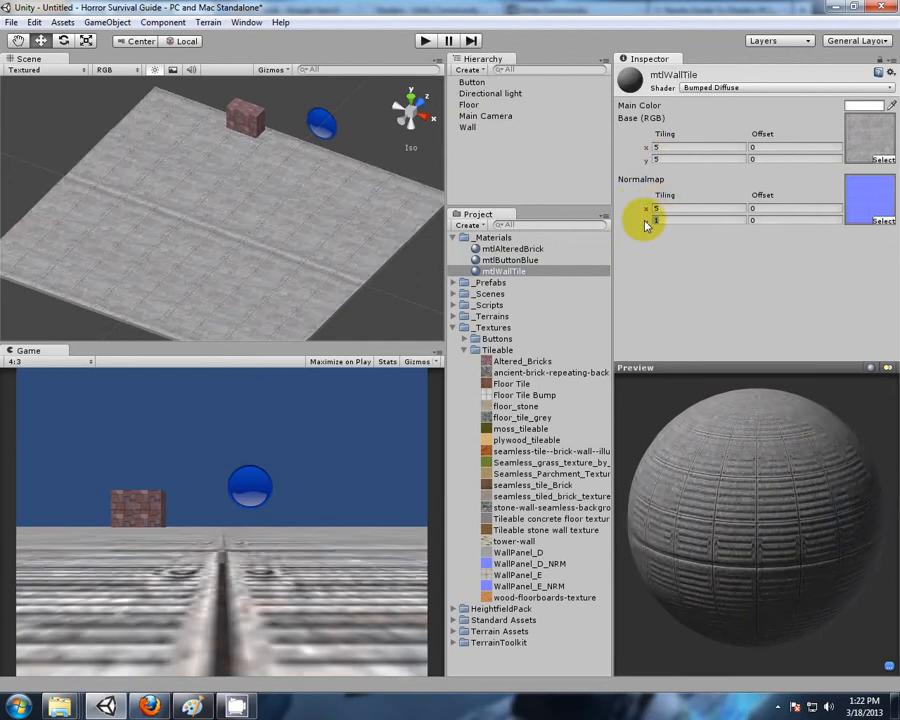
type("5")
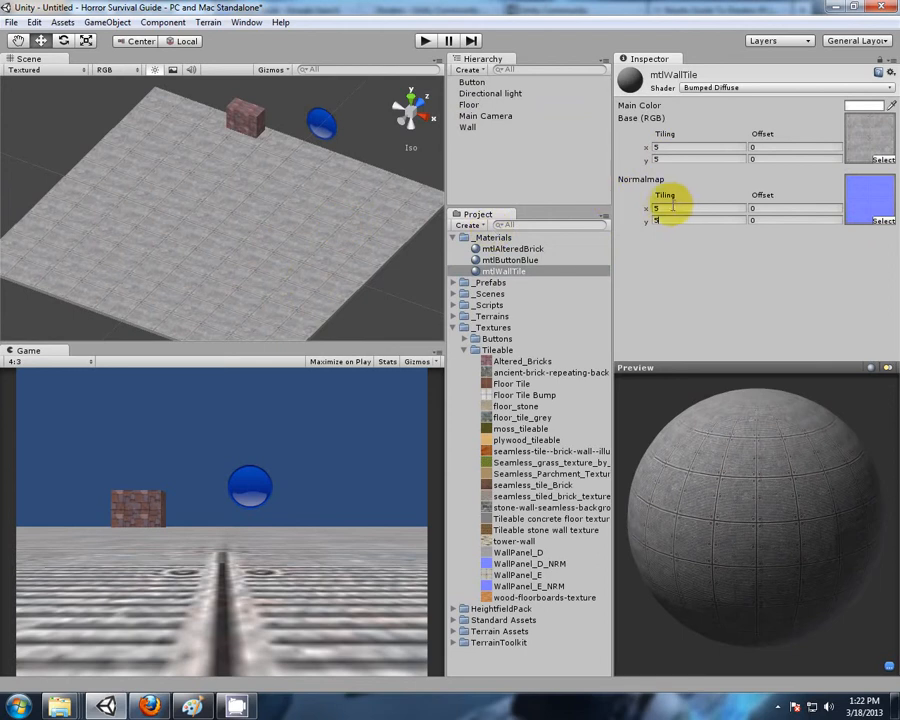
Set both the Base and Normalmap tiling of mtlWallTile to 10 on X and Y and inspect the floor up close.
left_click_drag(669, 207, 640, 222)
type("101010")
left_click_drag(670, 160, 647, 162)
type("10")
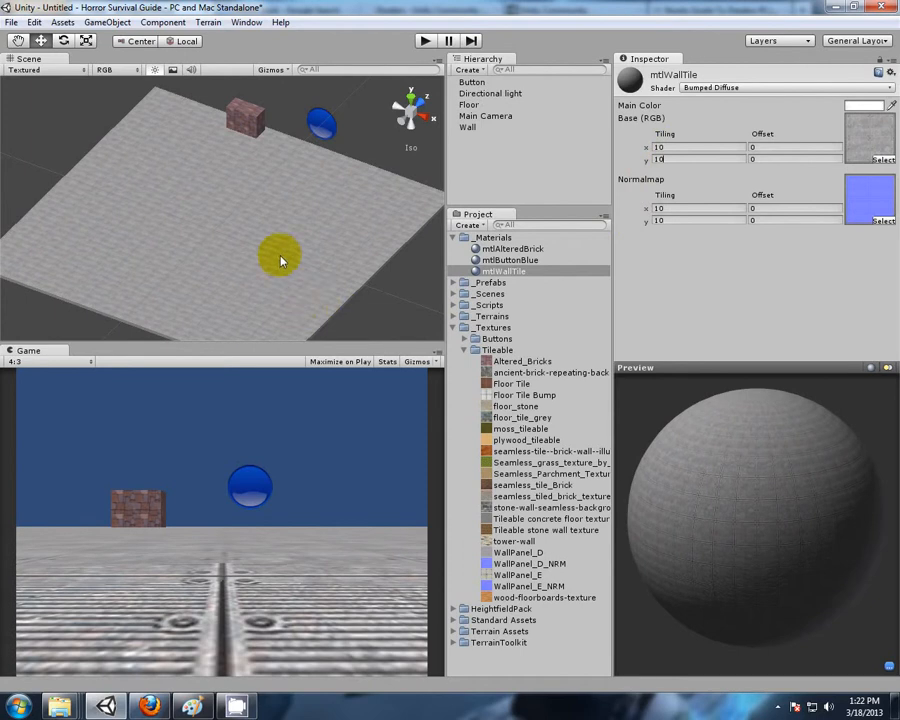
scroll(280, 260, "up", 10)
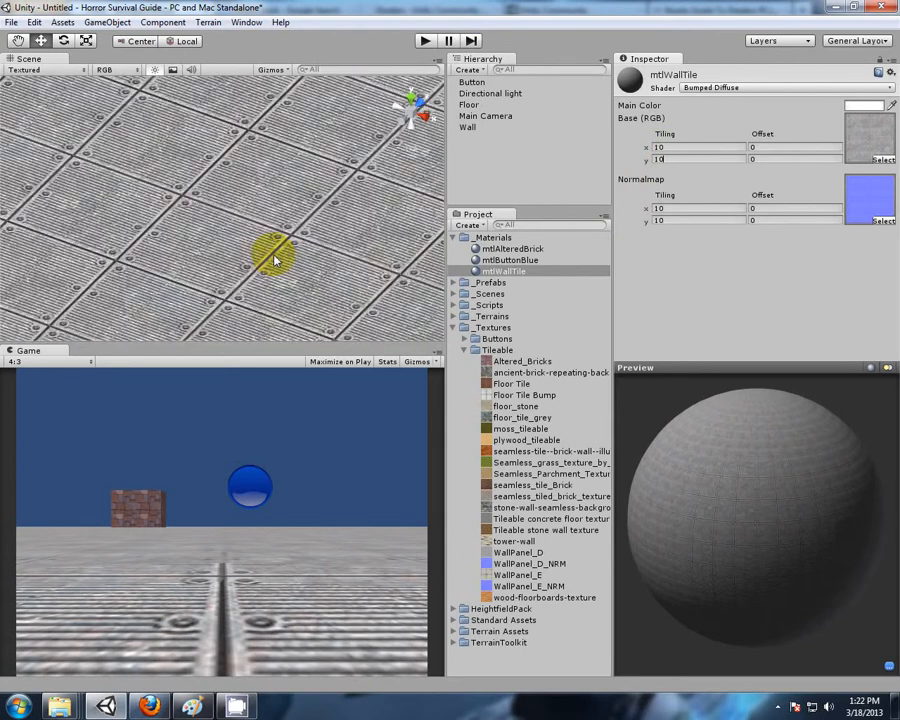
left_click_drag(338, 291, 302, 332, "alt")
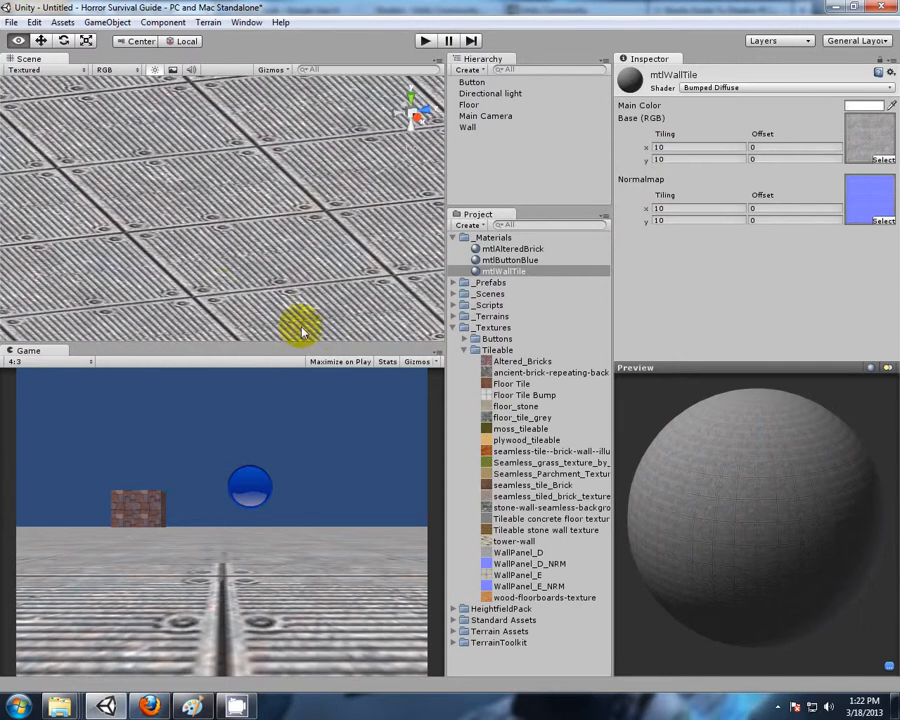
left_click_drag(222, 295, 396, 237, "alt")
Change the mtlWallTile shader to Diffuse and tint its Main Color brown.
left_click(744, 89)
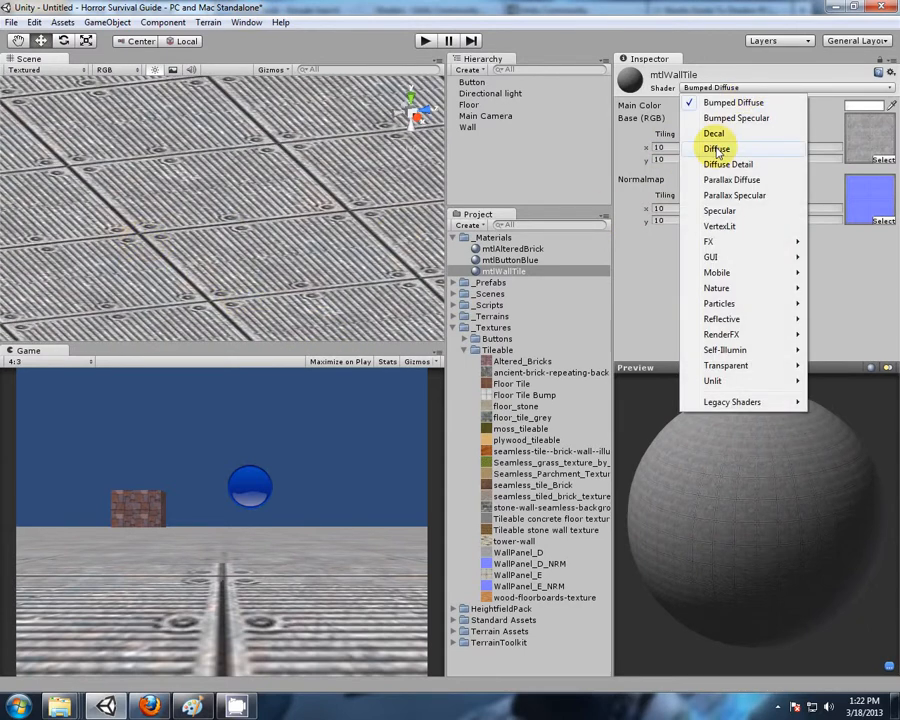
left_click(717, 149)
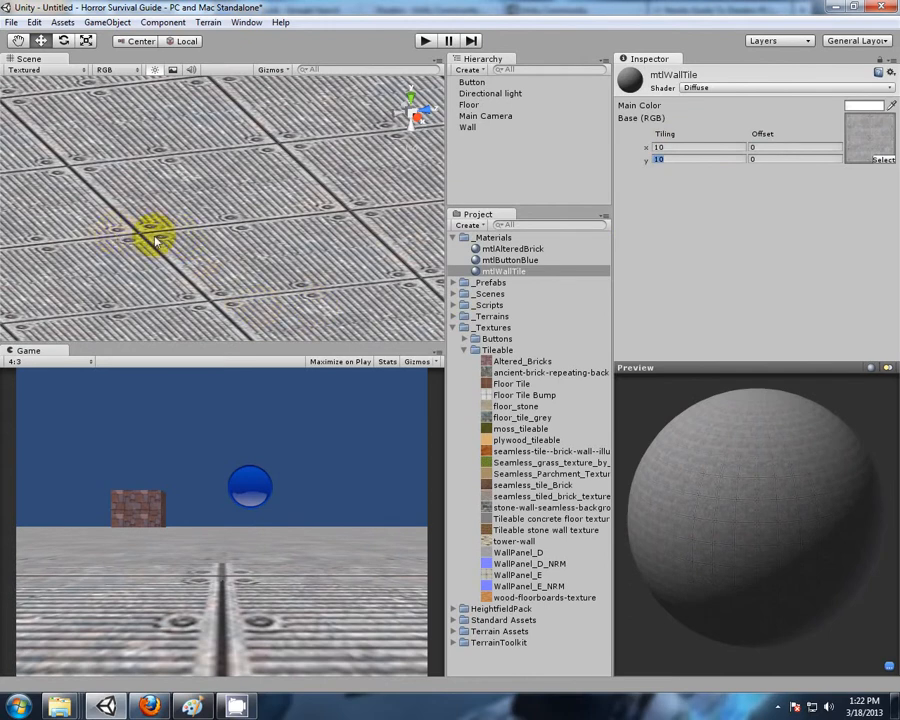
left_click(864, 107)
left_click_drag(120, 160, 128, 152)
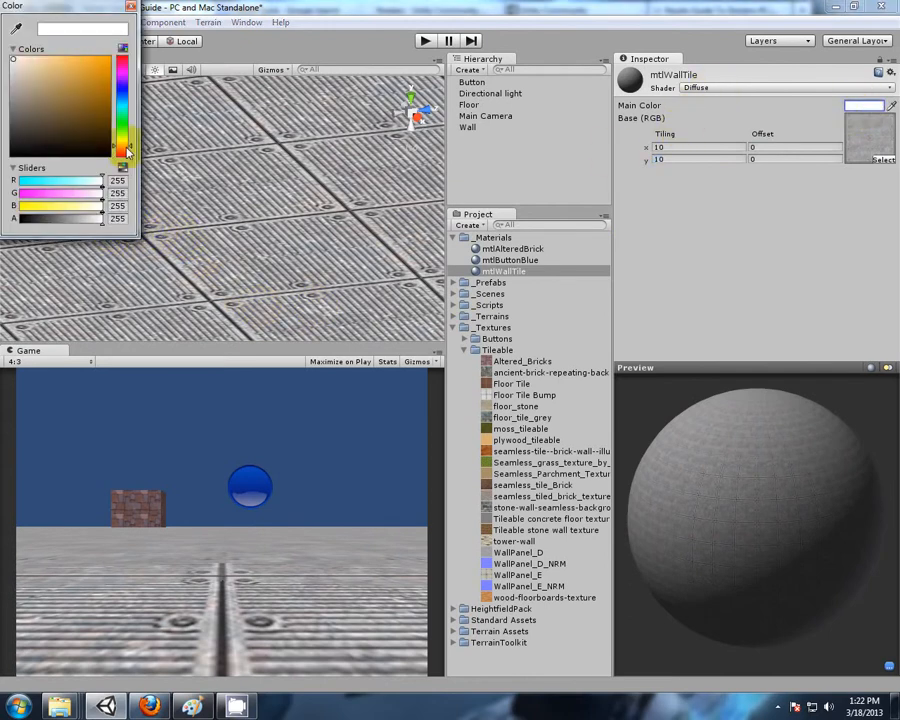
left_click_drag(70, 97, 49, 103)
left_click(130, 6)
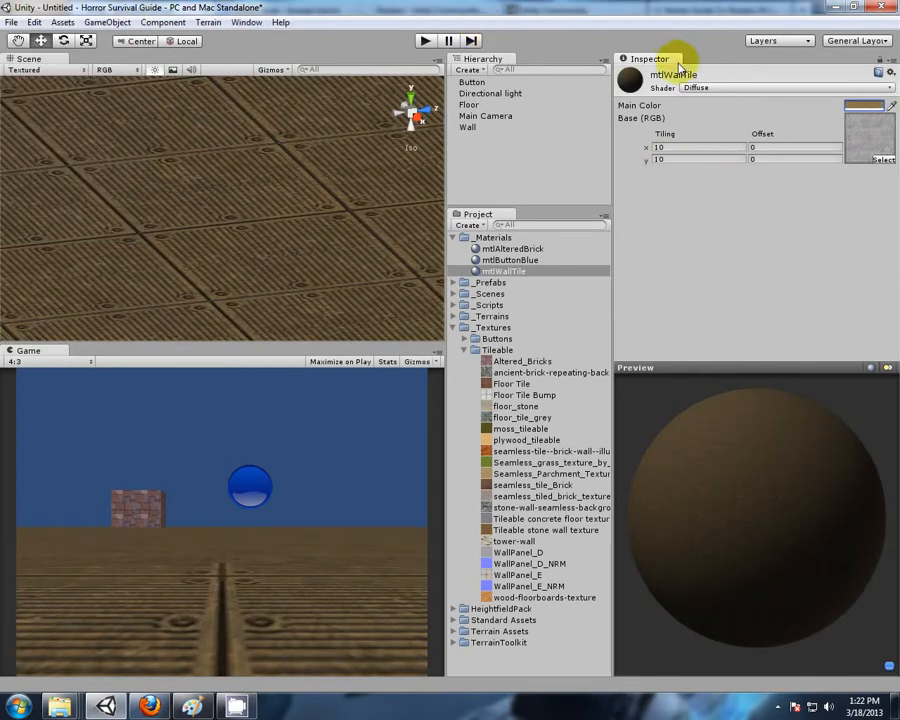
Switch the mtlWallTile shader back to Bumped Diffuse and view the floor from another angle.
left_click(726, 90)
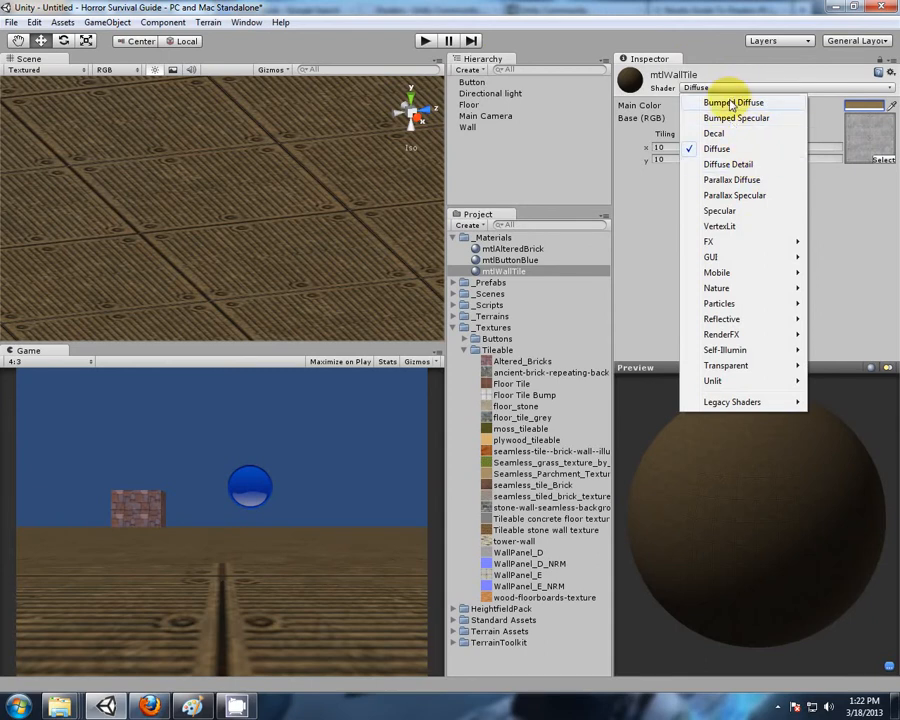
left_click(733, 103)
left_click_drag(98, 257, 238, 280, "alt")
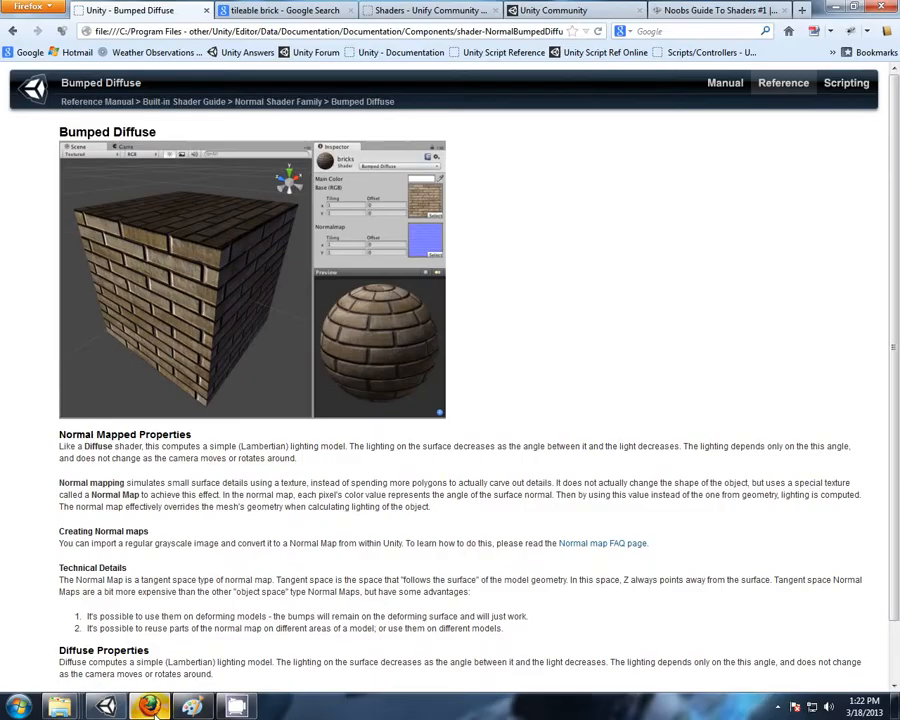
Switch to Firefox and go back from the Bumped Diffuse reference page to the Built-in Shader Guide.
left_click(149, 707)
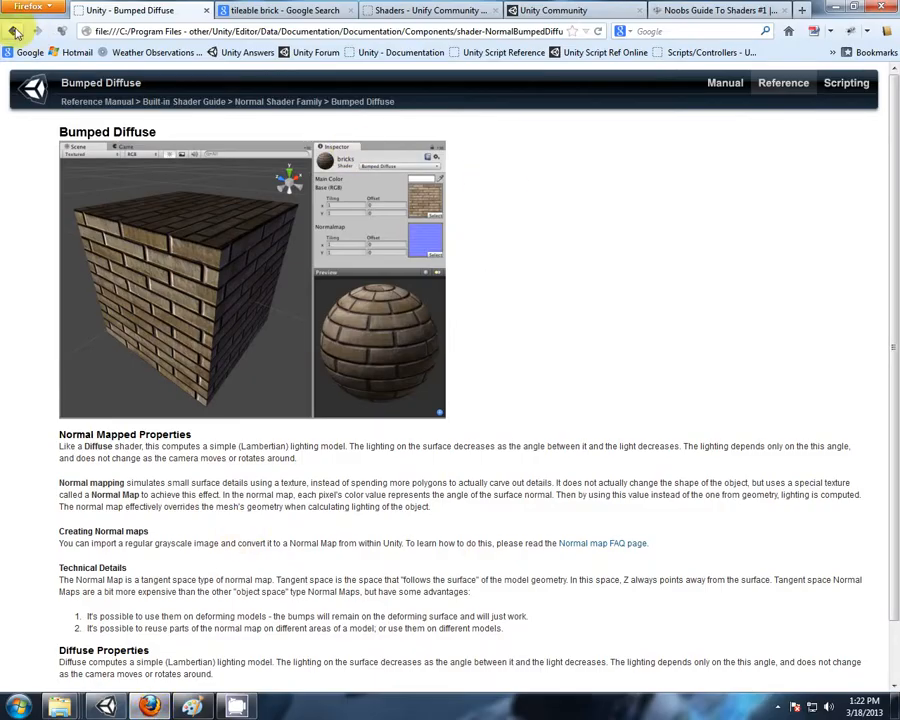
scroll(442, 215, "down", 2)
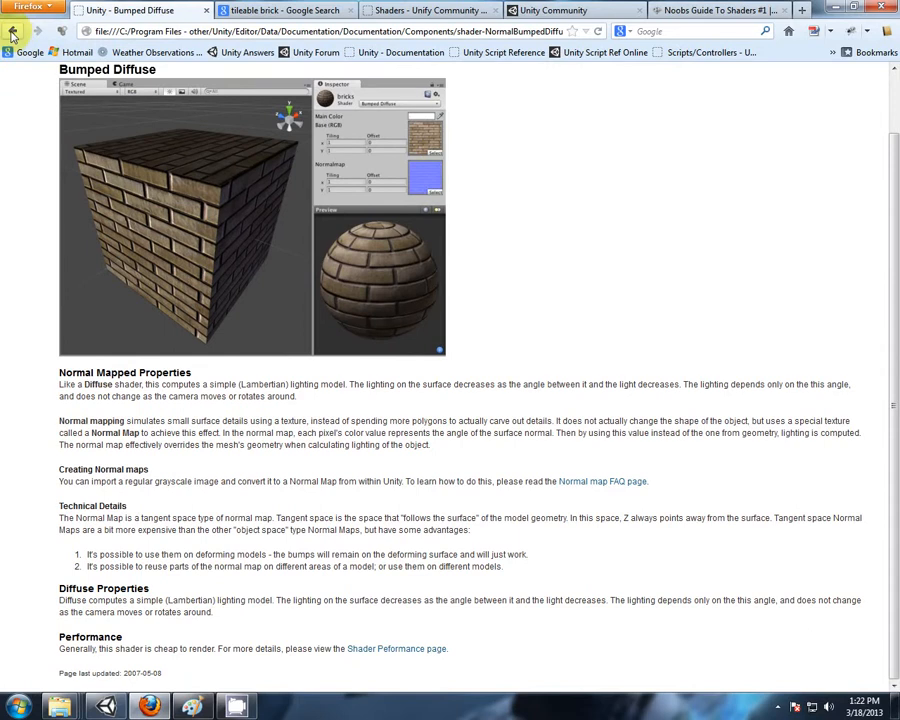
left_click(12, 33)
scroll(364, 215, "down", 1)
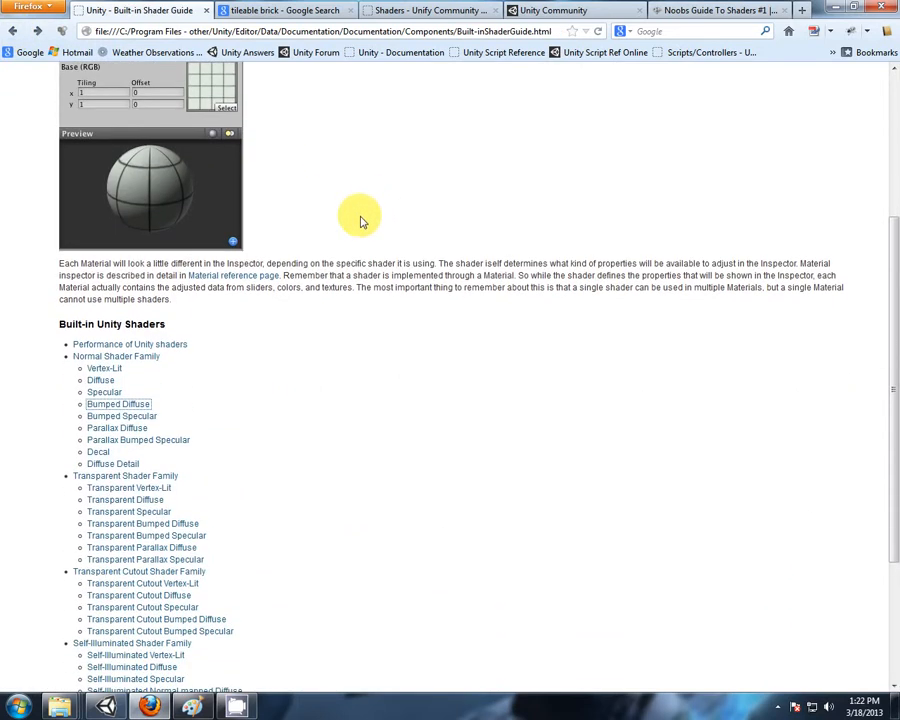
Open the Normal Shader Family page and review each shader's preview and needed assets, from Vertex Lit to Diffuse Detail.
scroll(362, 220, "down", 2)
left_click(134, 279)
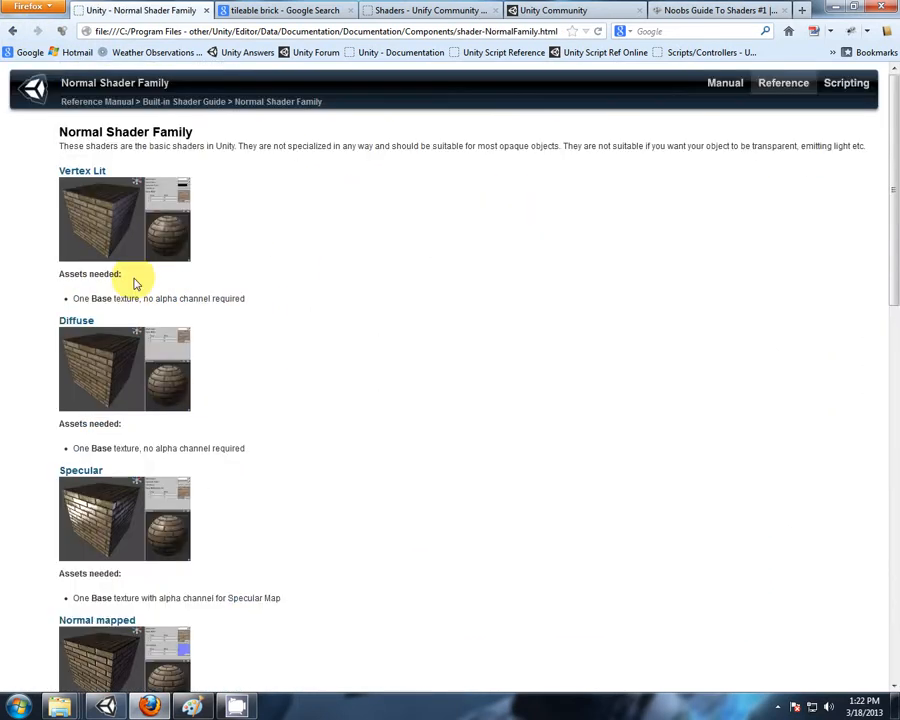
scroll(369, 283, "down", 2)
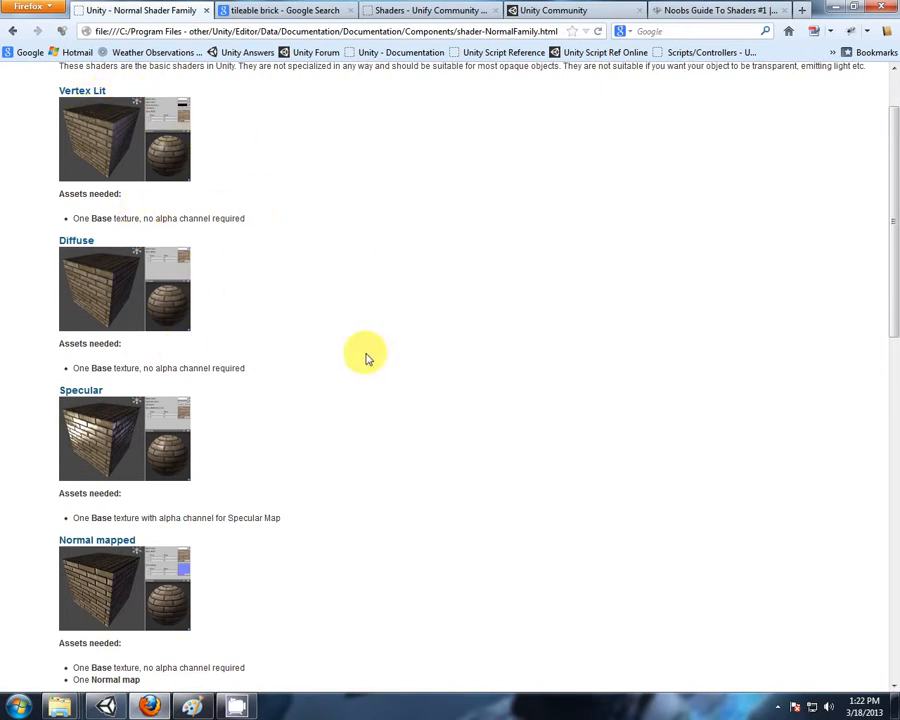
scroll(366, 358, "down", 1)
scroll(366, 358, "down", 5)
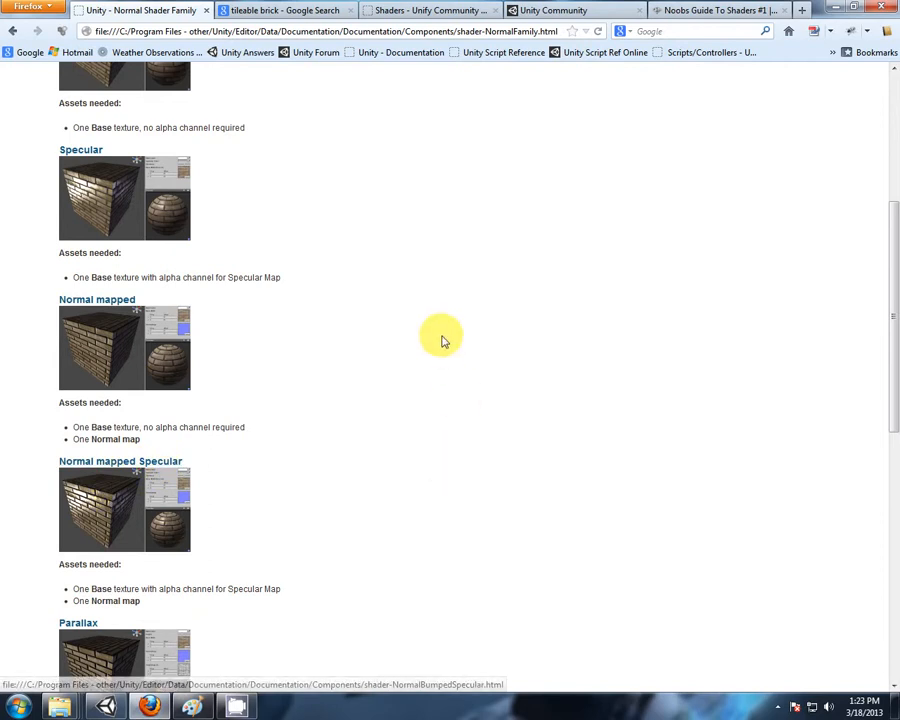
scroll(440, 336, "down", 3)
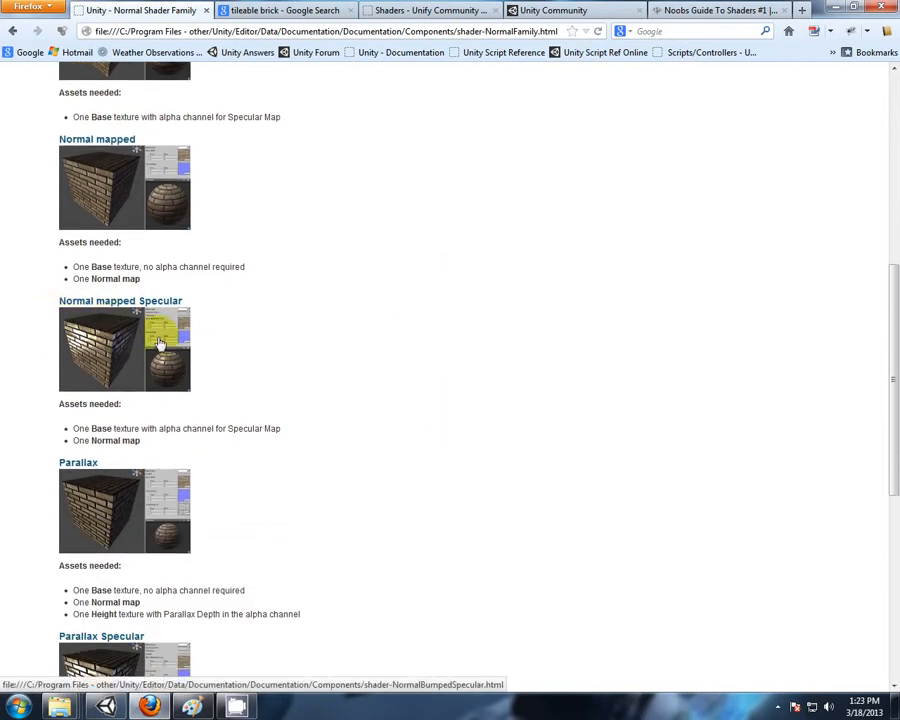
scroll(288, 328, "down", 6)
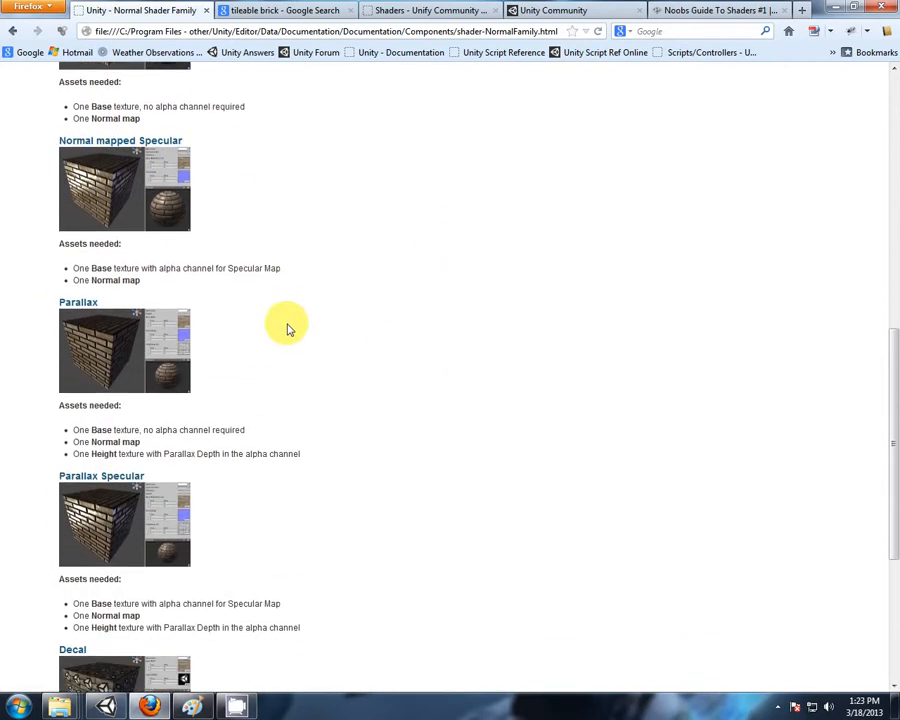
scroll(287, 328, "down", 3)
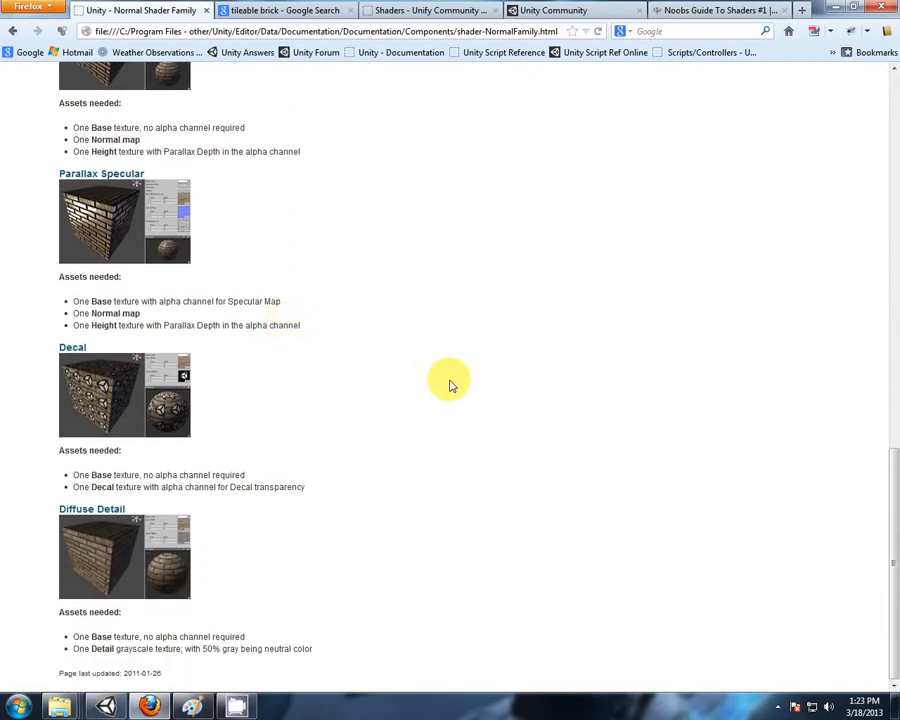
scroll(450, 385, "up", 17)
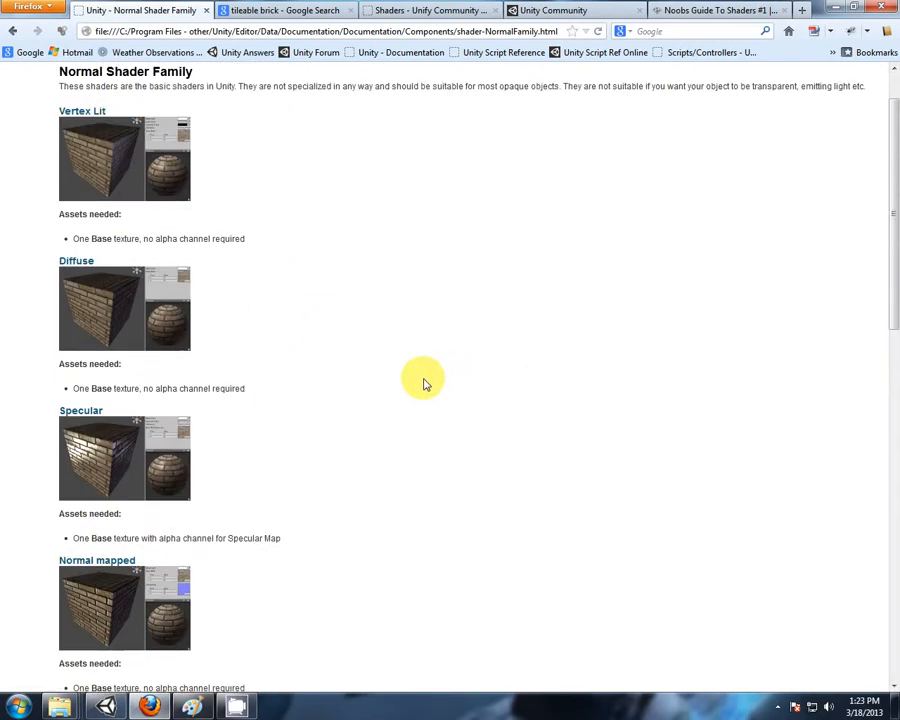
Go back through the Built-in Shader Guide to the Built-in Shaders section of the Materials and Shaders manual page.
left_click(14, 30)
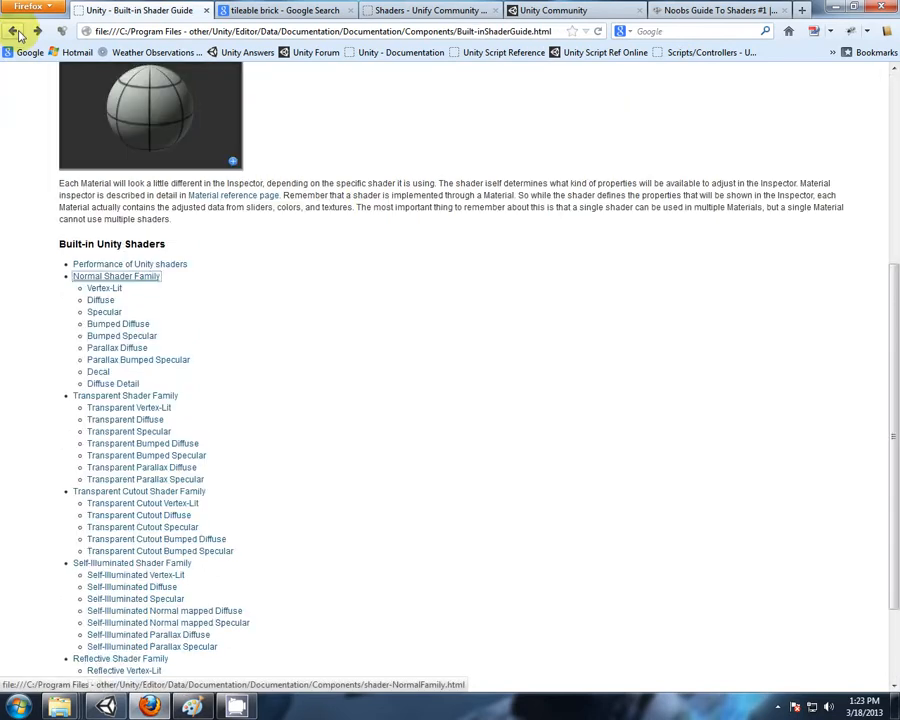
left_click(432, 149)
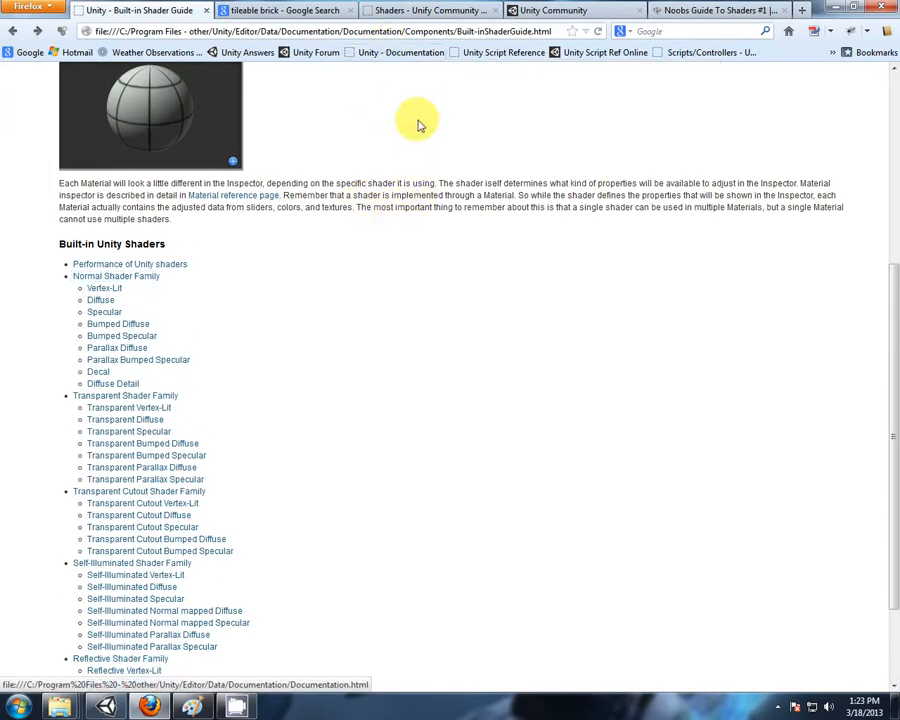
scroll(350, 318, "down", 2)
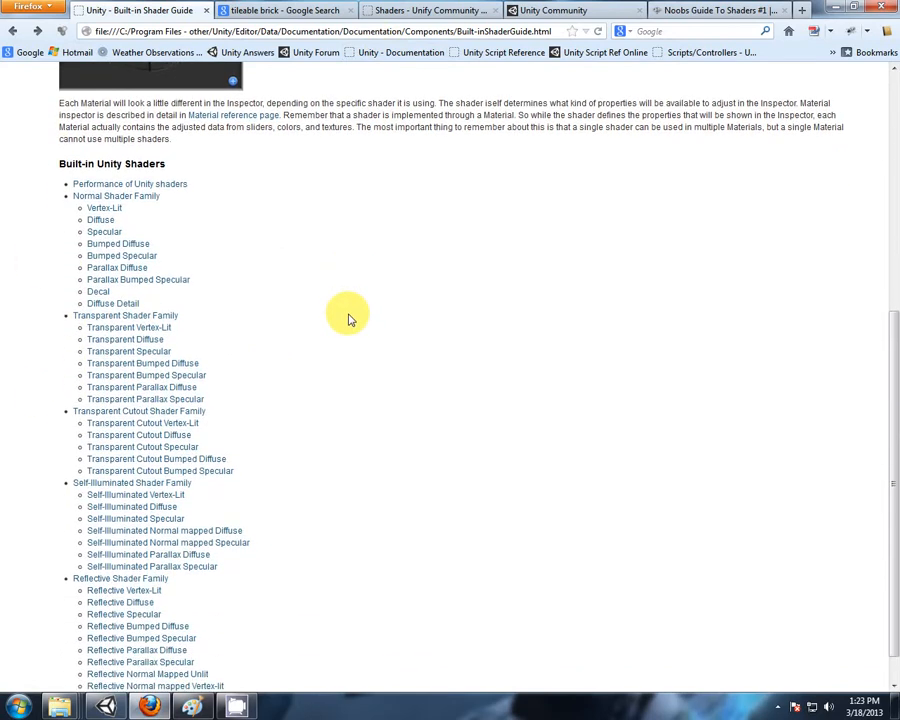
scroll(349, 315, "up", 8)
left_click(13, 31)
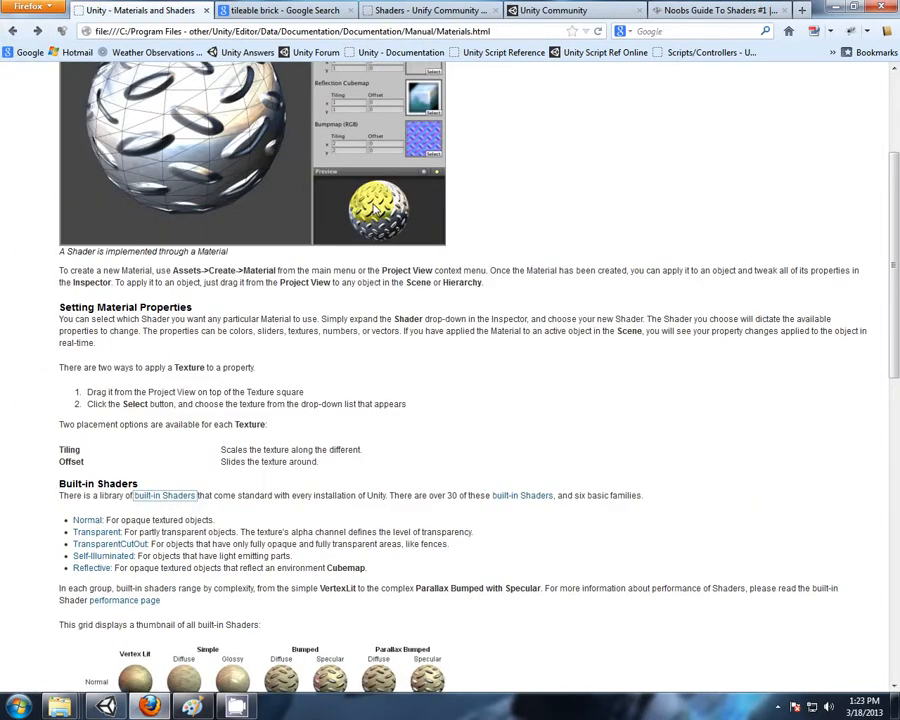
scroll(375, 207, "down", 2)
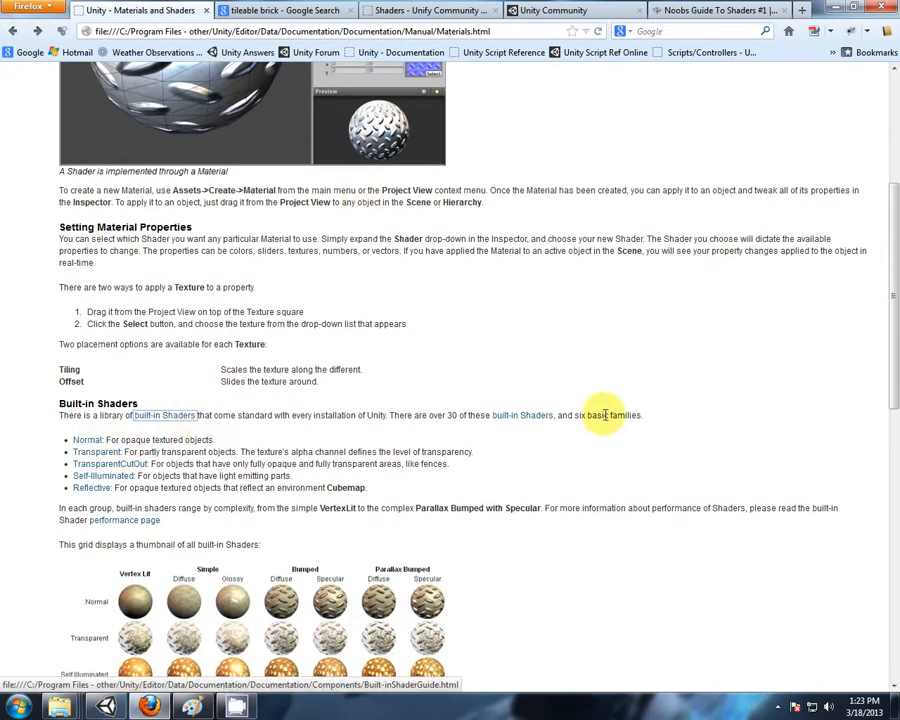
Follow the built-in Shaders link and open the Transparent Vertex-Lit reference page from the shader list.
left_click(536, 416)
scroll(385, 328, "down", 6)
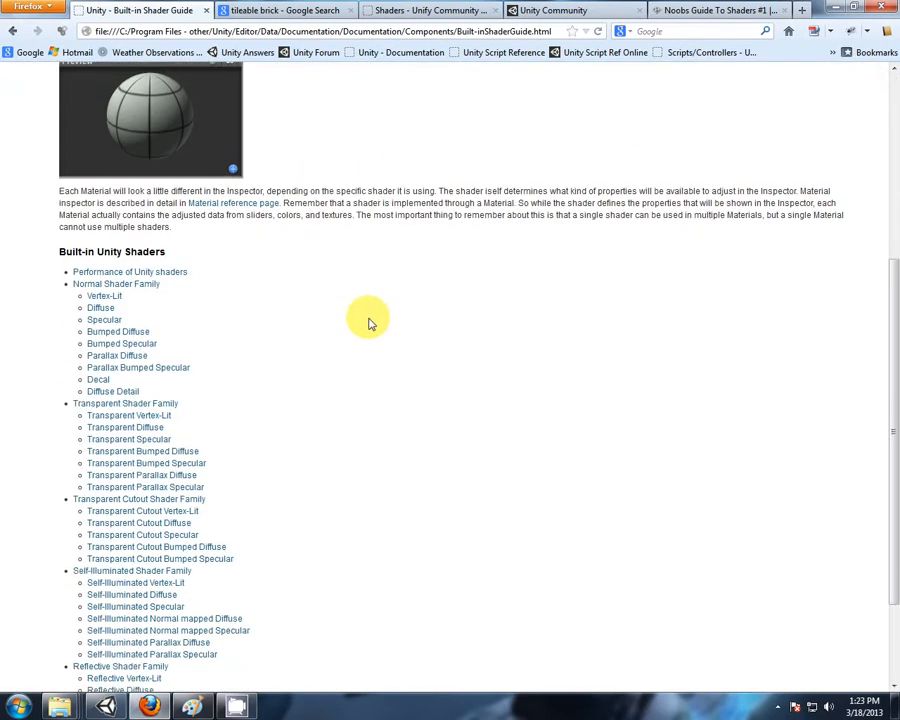
scroll(322, 315, "down", 4)
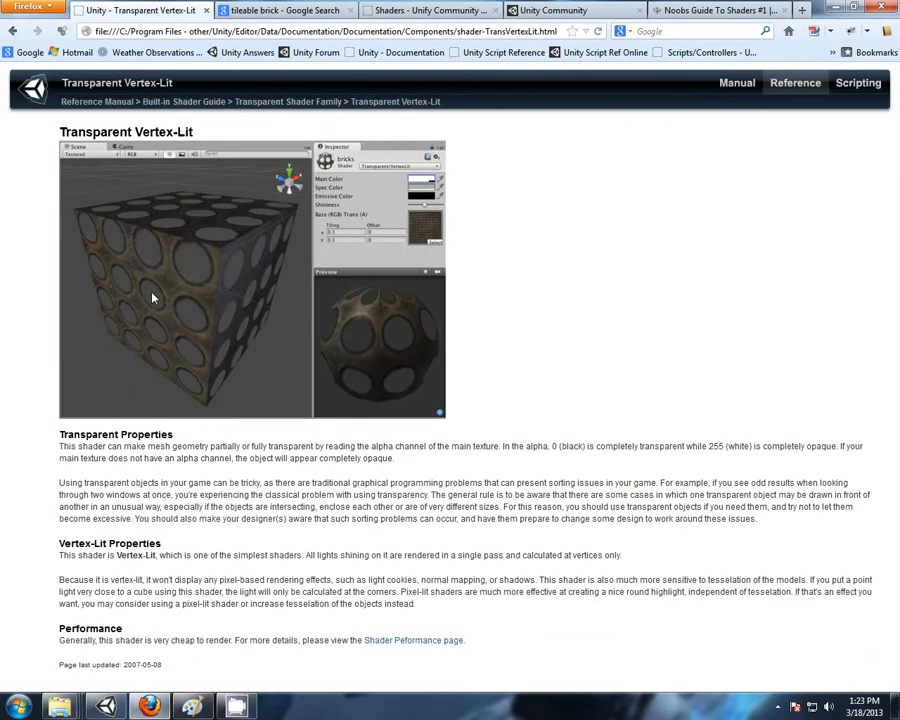
Switch to the Unify Community wiki's Shaders page and browse its Unity 3.x Shaders list.
left_click(421, 9)
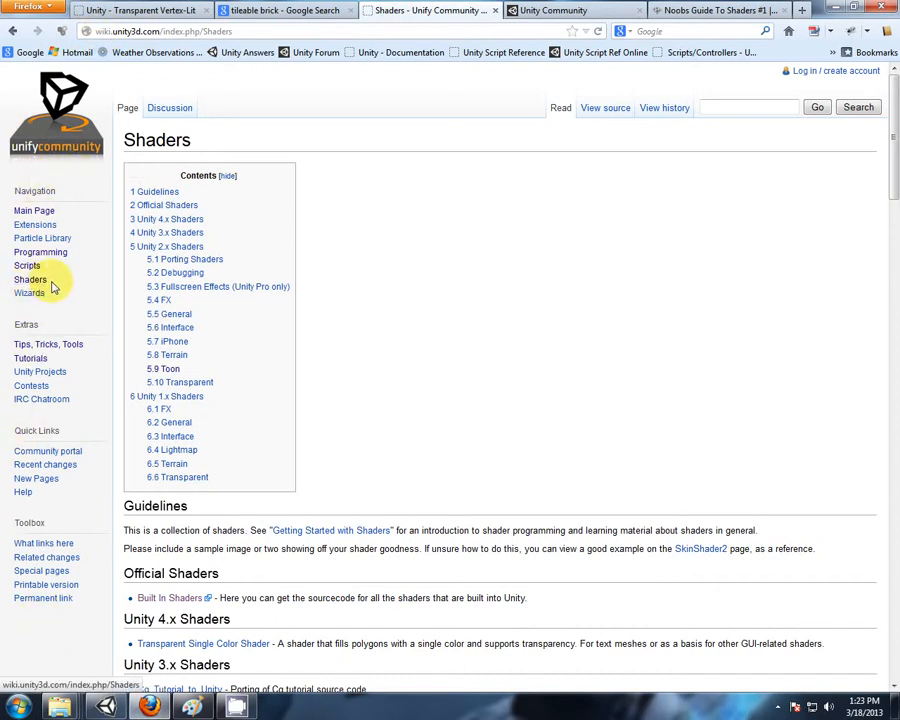
scroll(893, 165, "down", 1)
left_click_drag(893, 165, 892, 265)
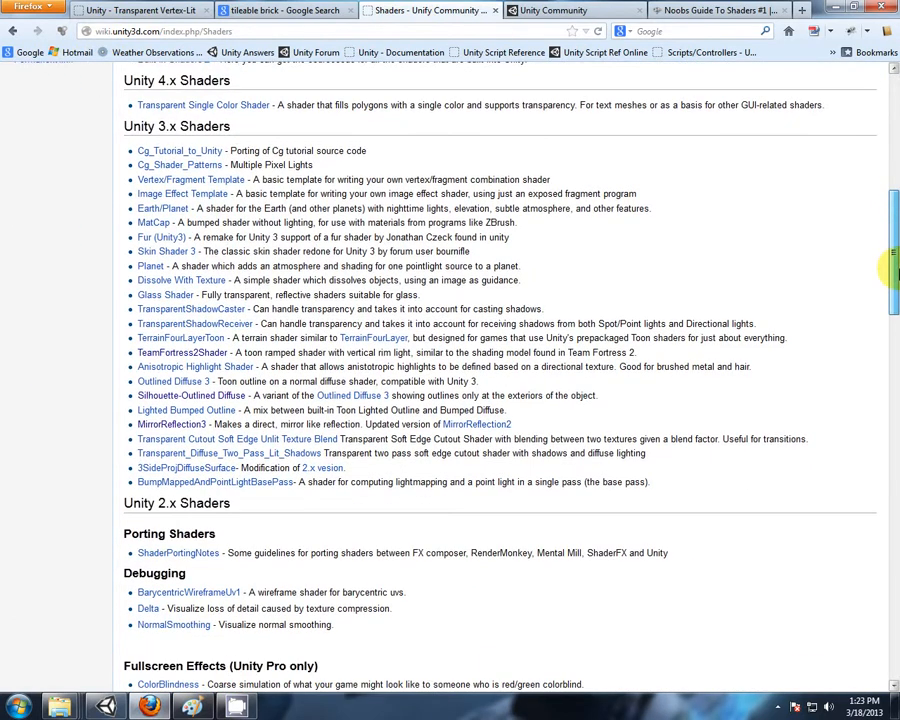
Open the TeamFortress2Shader wiki page and look over its description, sample image and shader code.
left_click(181, 353)
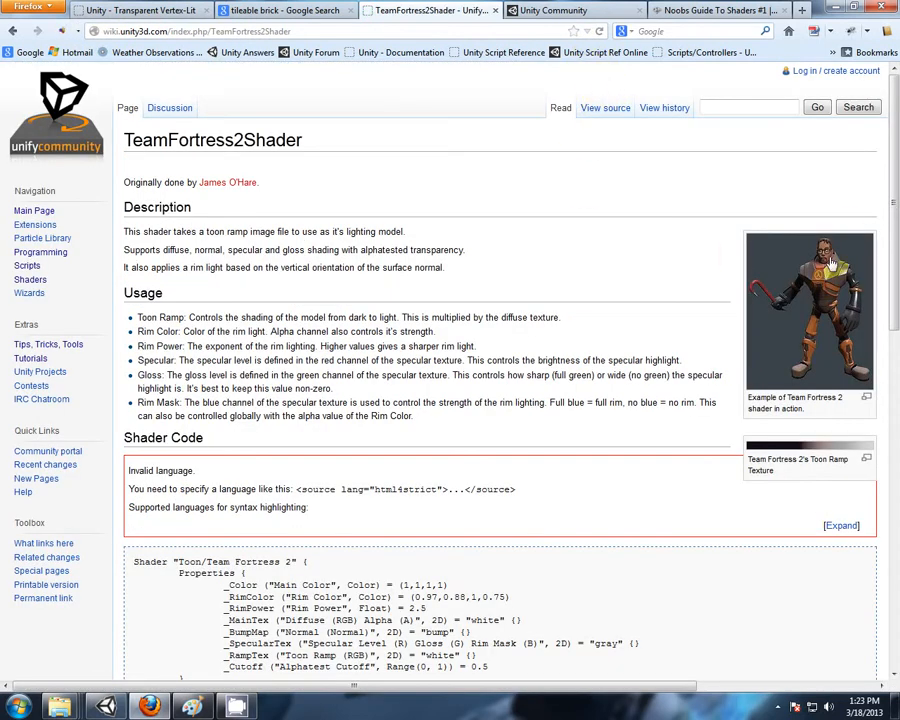
scroll(568, 241, "down", 5)
scroll(568, 241, "up", 5)
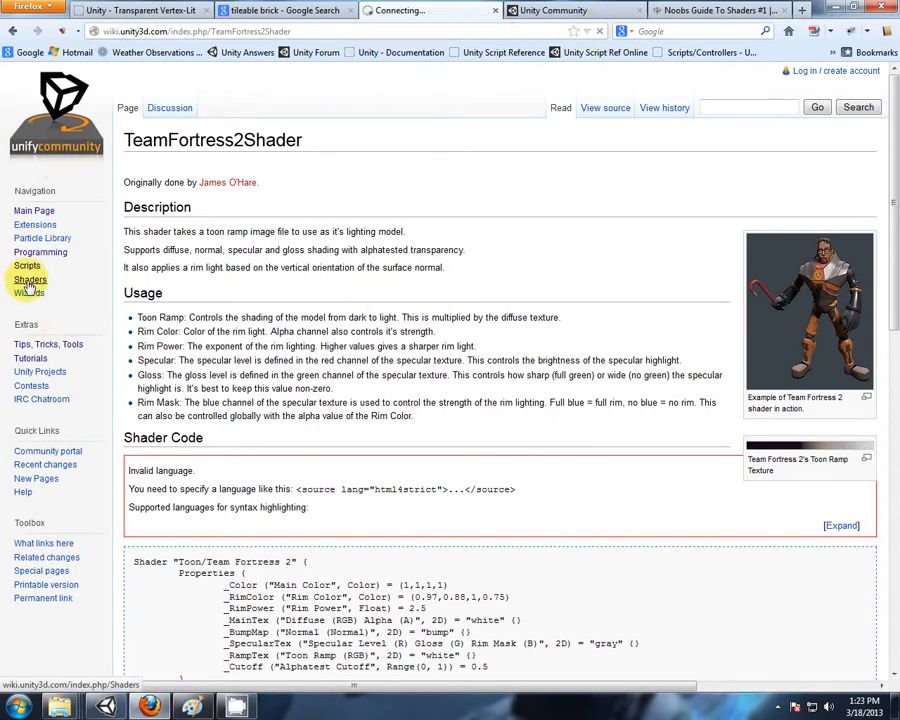
Switch to the Unity Community forum page and look through its Unity section for the ShaderLab forum.
left_click(589, 9)
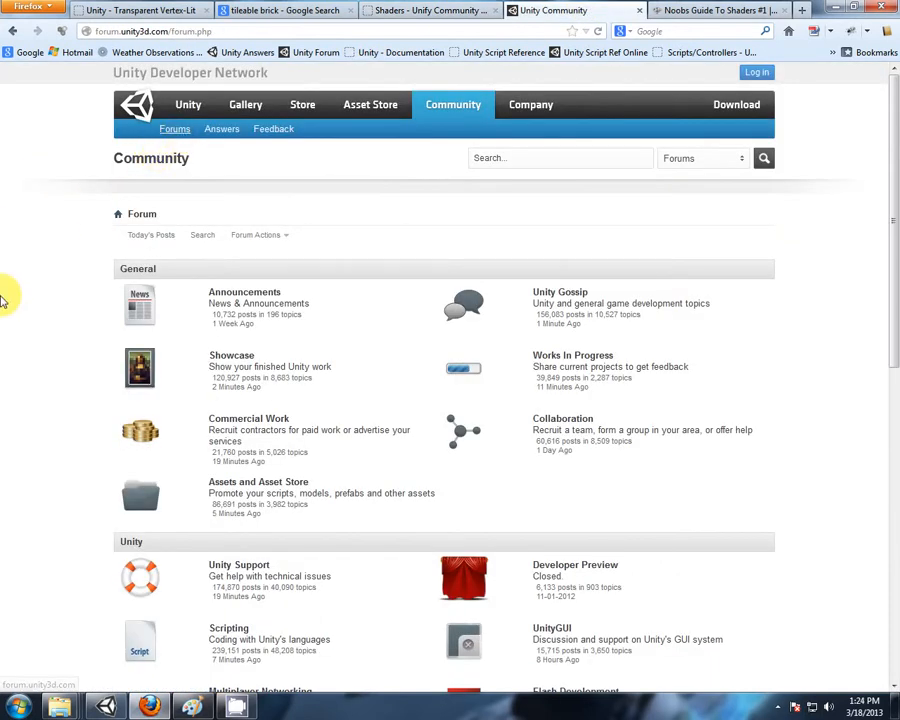
scroll(3, 300, "down", 5)
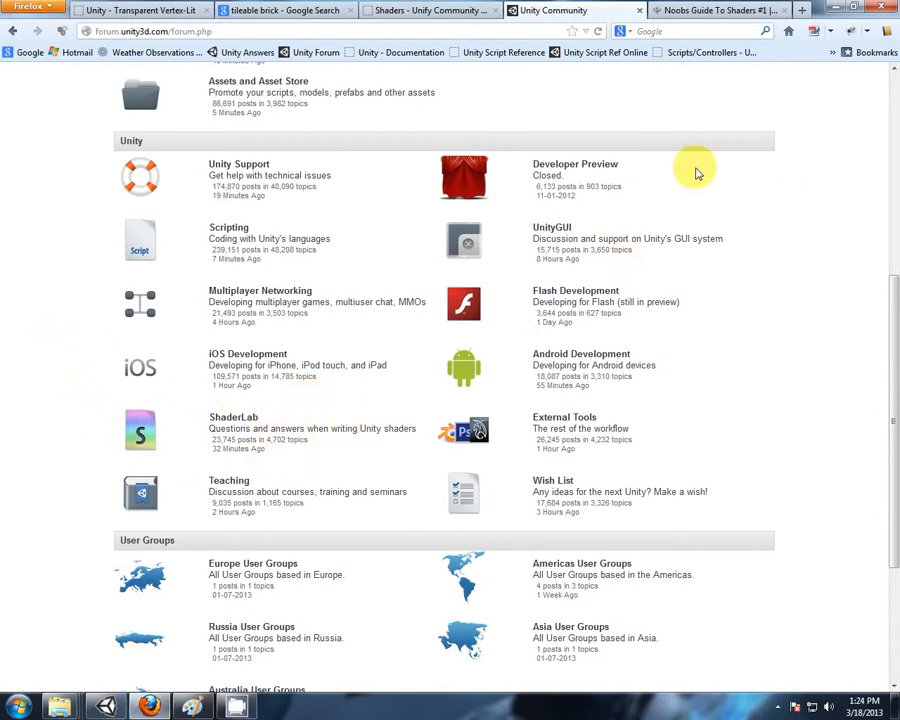
scroll(885, 303, "up", 1)
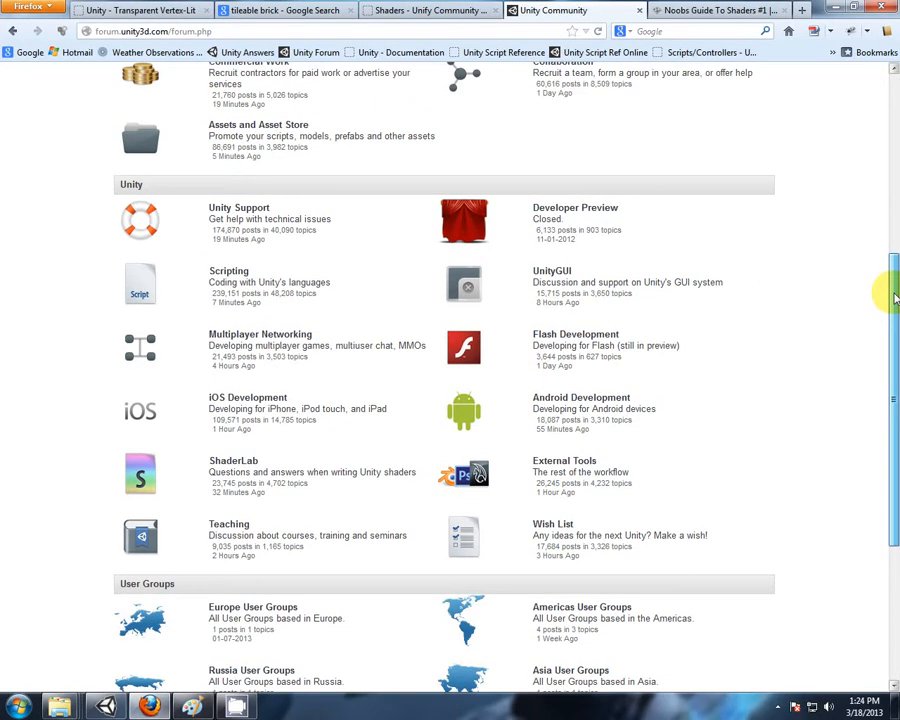
Switch to the Noobs Guide To Shaders #1 article and skim from its introduction through the sample shader code to An Introduction to Properties.
left_click(738, 9)
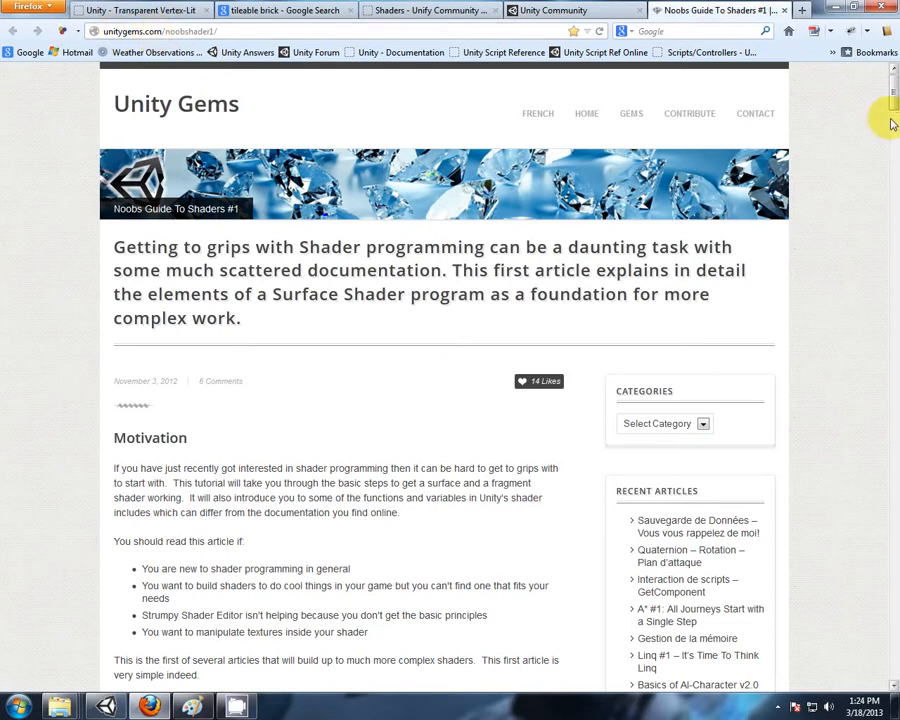
scroll(8, 218, "down", 6)
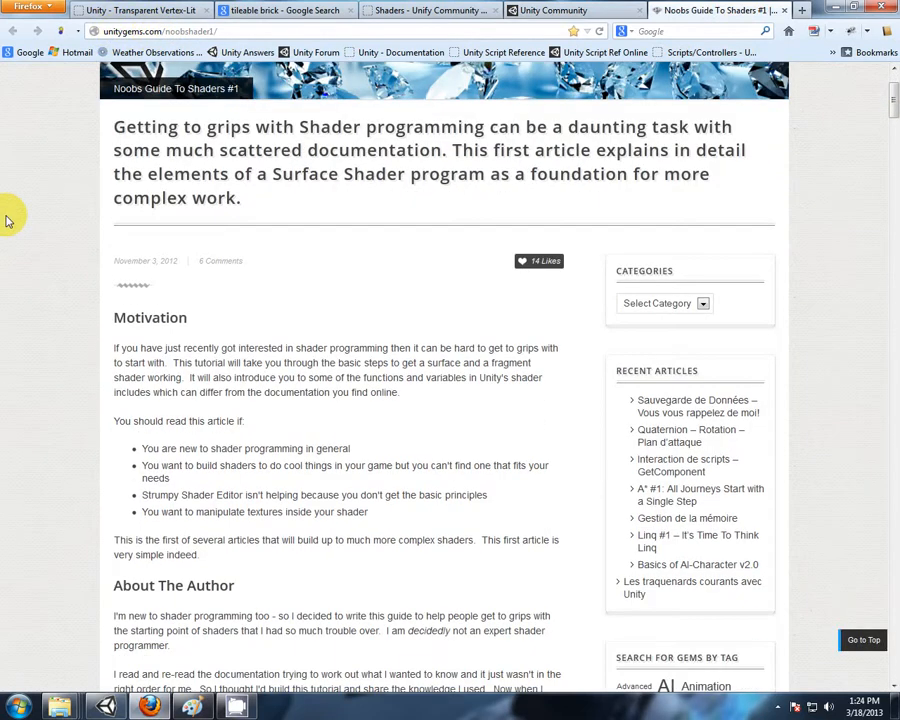
scroll(781, 342, "up", 6)
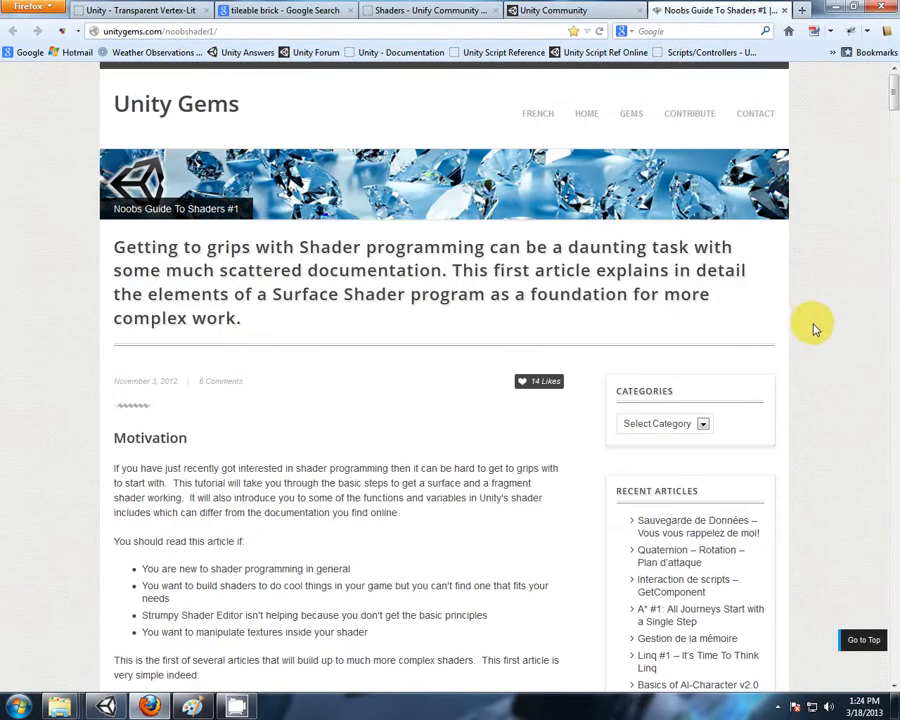
left_click_drag(893, 100, 891, 295)
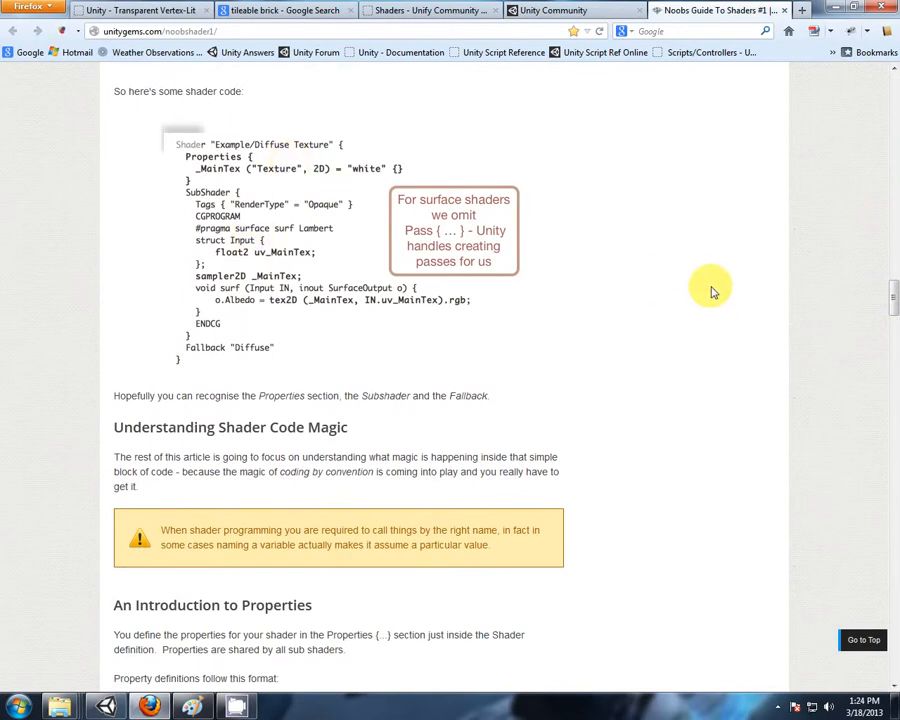
scroll(712, 292, "down", 10)
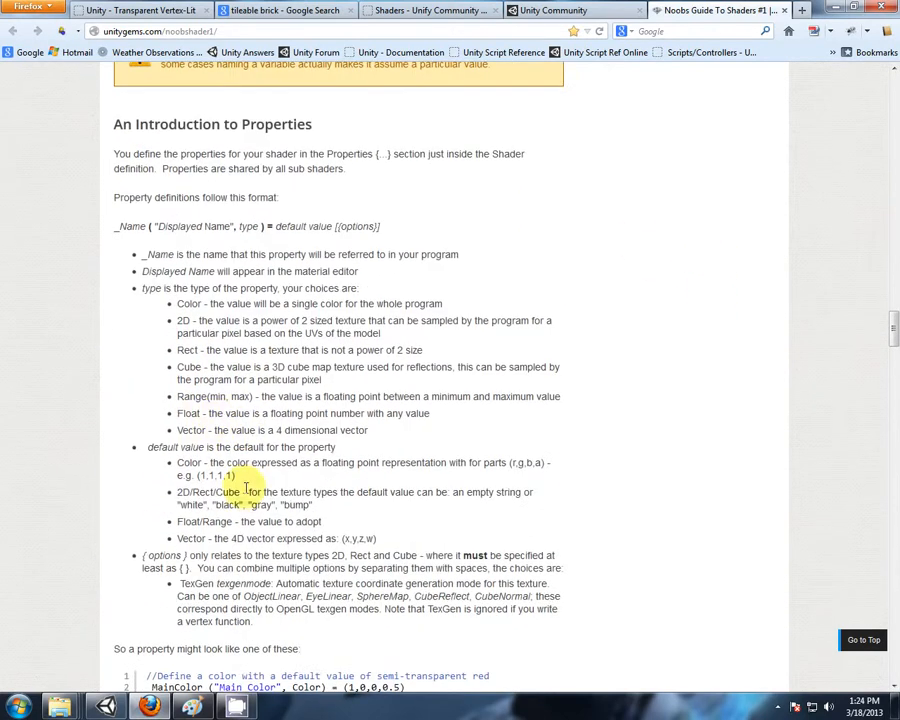
Return to the Built-in Shader Guide and view the Bumped Specular, Bumped Diffuse and Transparent Bumped Specular reference pages.
left_click(130, 10)
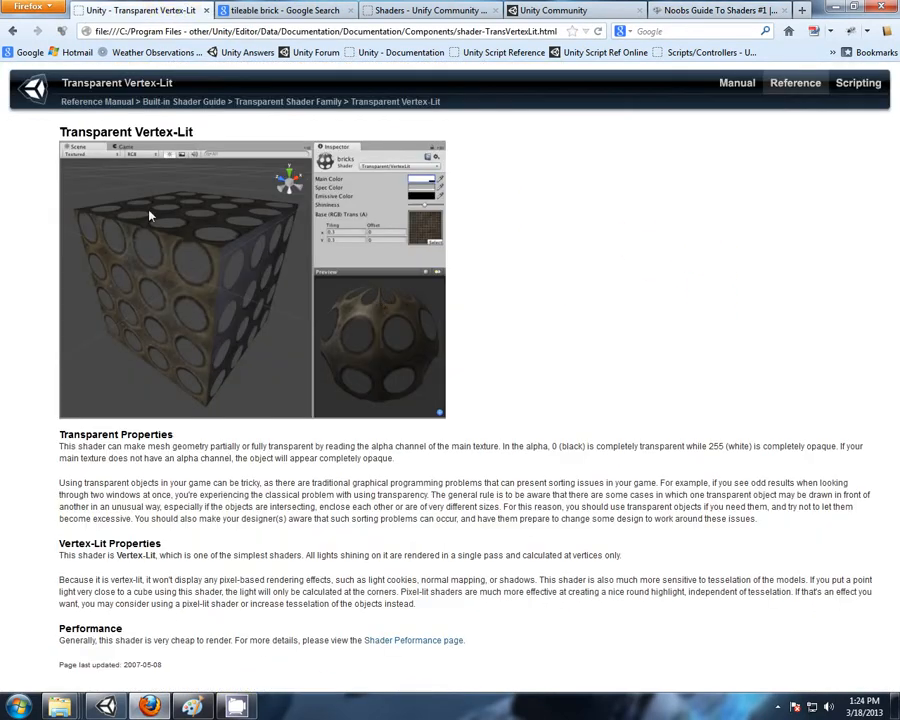
left_click(12, 31)
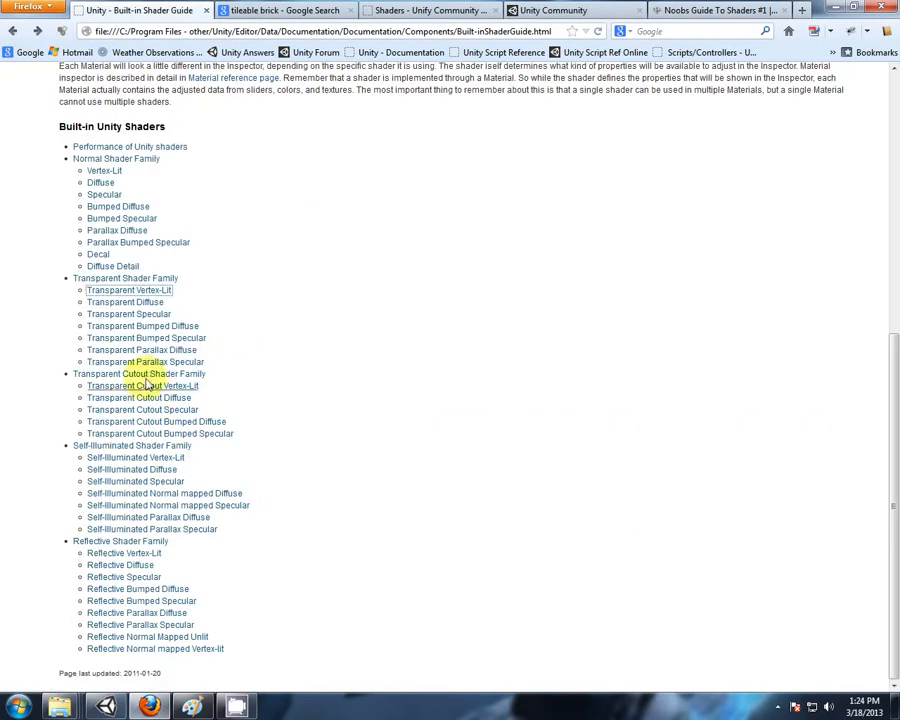
left_click(118, 218)
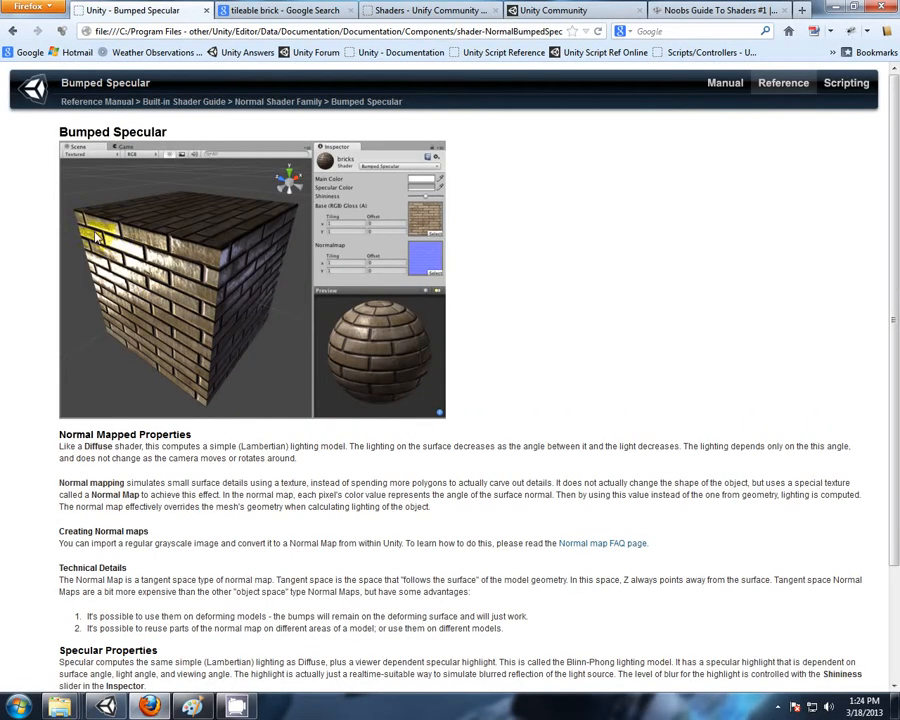
left_click(12, 31)
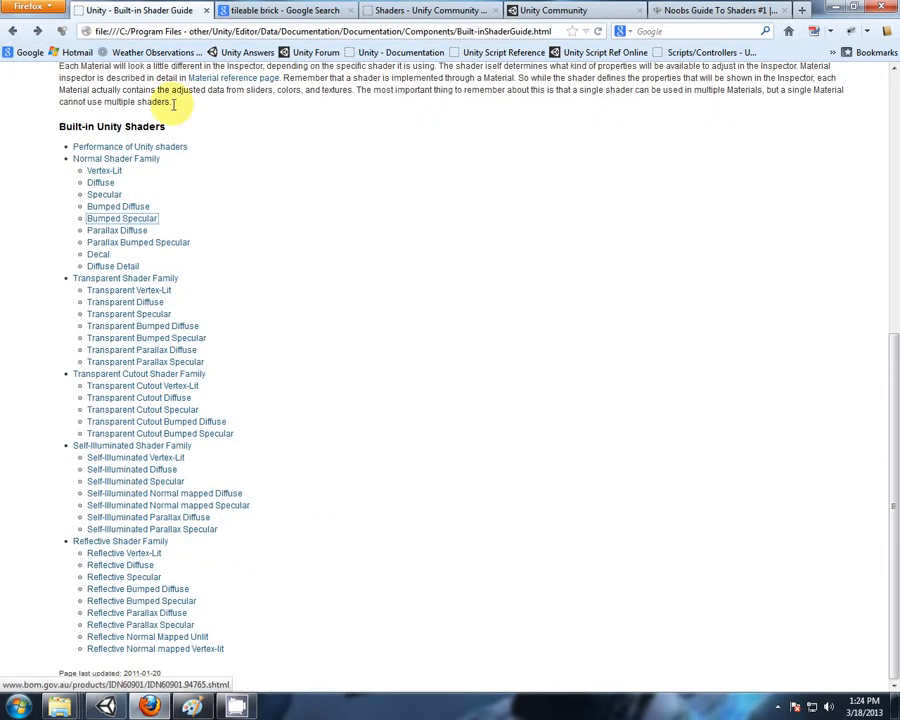
left_click(108, 208)
left_click(13, 31)
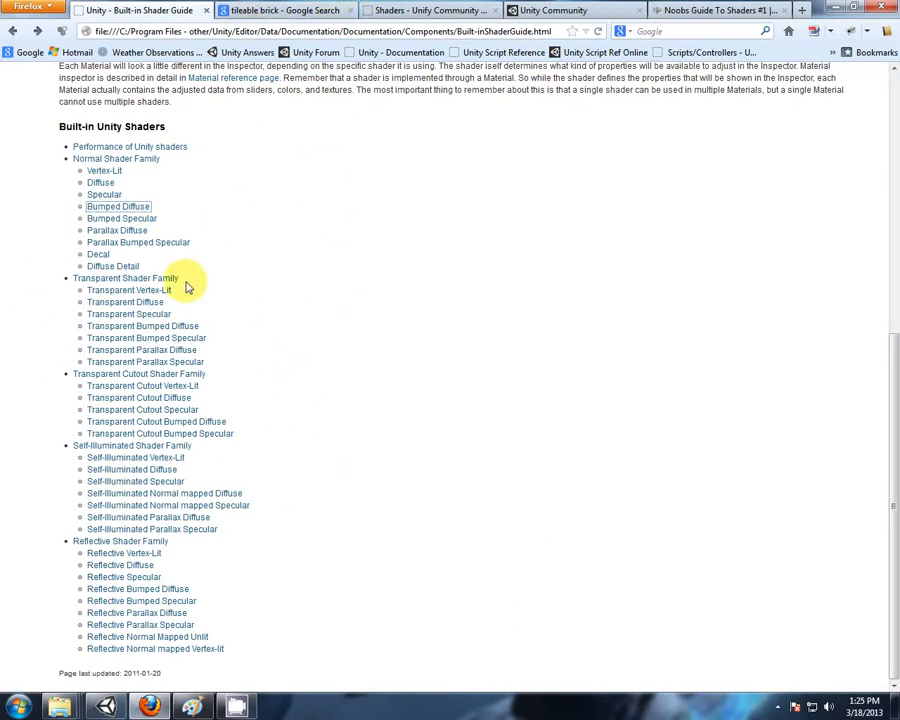
left_click(157, 341)
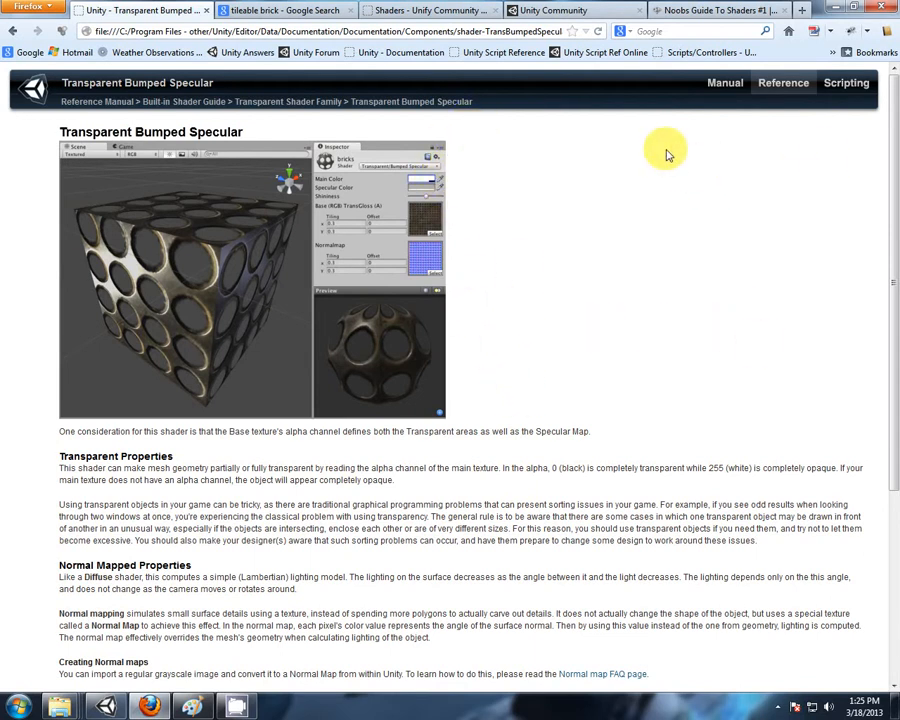
Go back to the Noobs Guide To Shaders #1 article and read on to its Tags section.
left_click(703, 9)
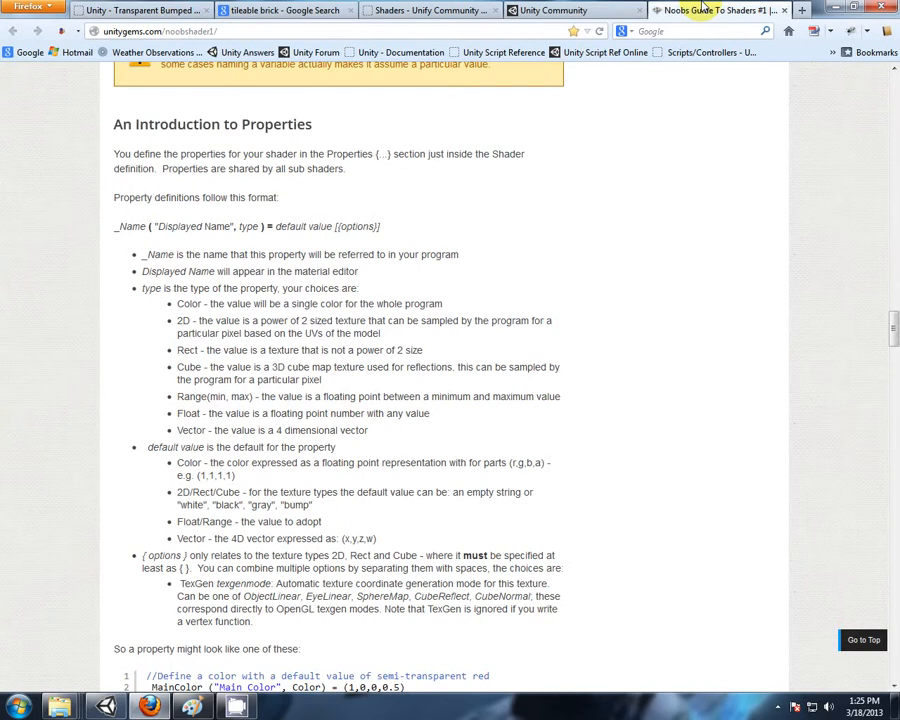
scroll(731, 228, "down", 5)
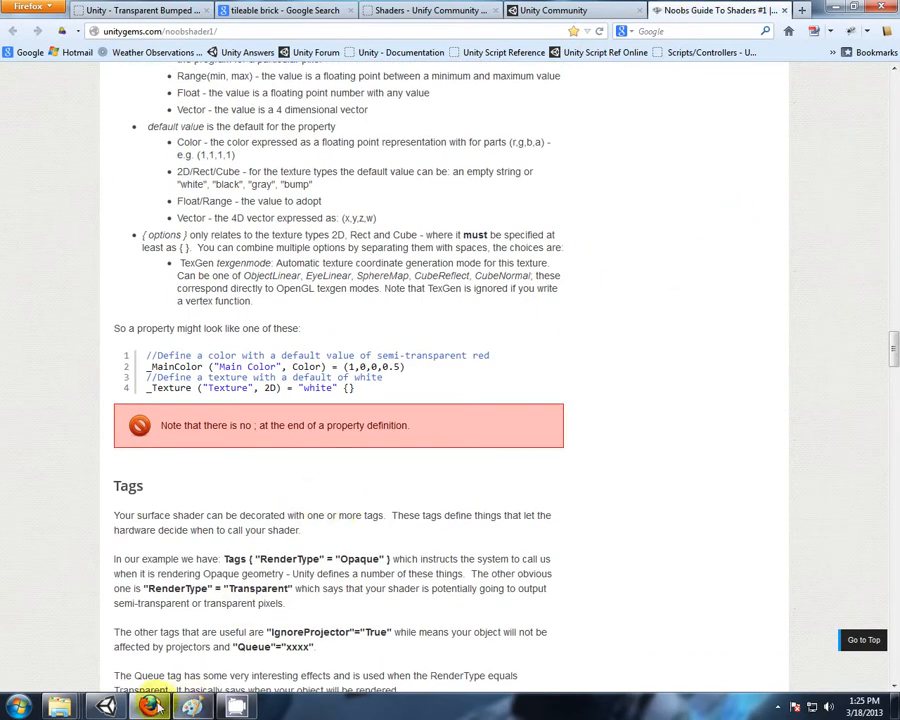
Switch to Unity and preview the Altered_Bricks, ancient-brick, moss_tileable and stone-wall textures in the Tileable folder.
left_click(105, 706)
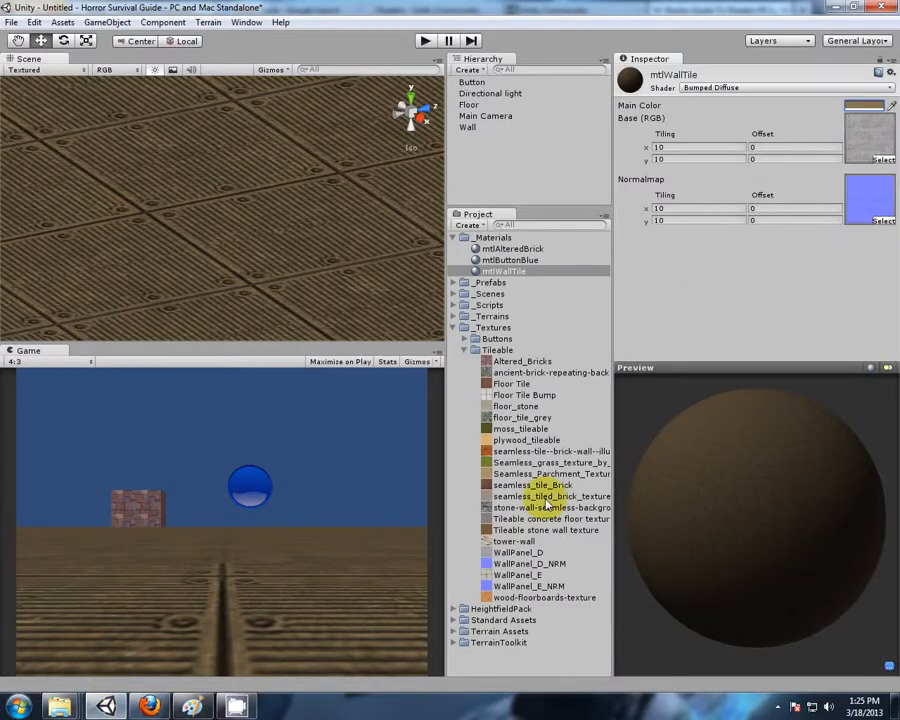
left_click(505, 362)
left_click(505, 373)
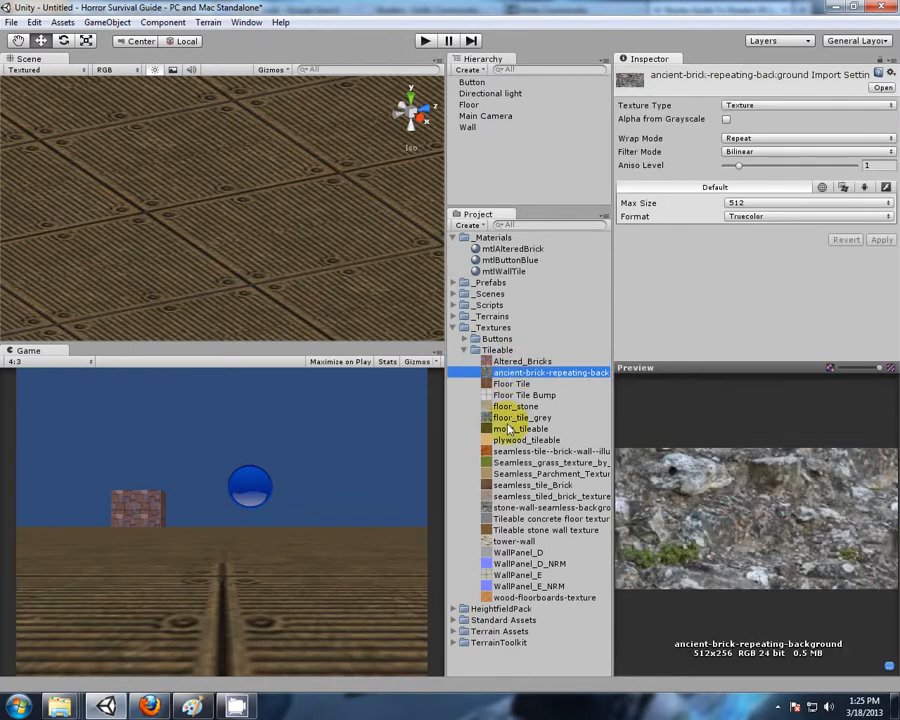
left_click(510, 428)
left_click(510, 507)
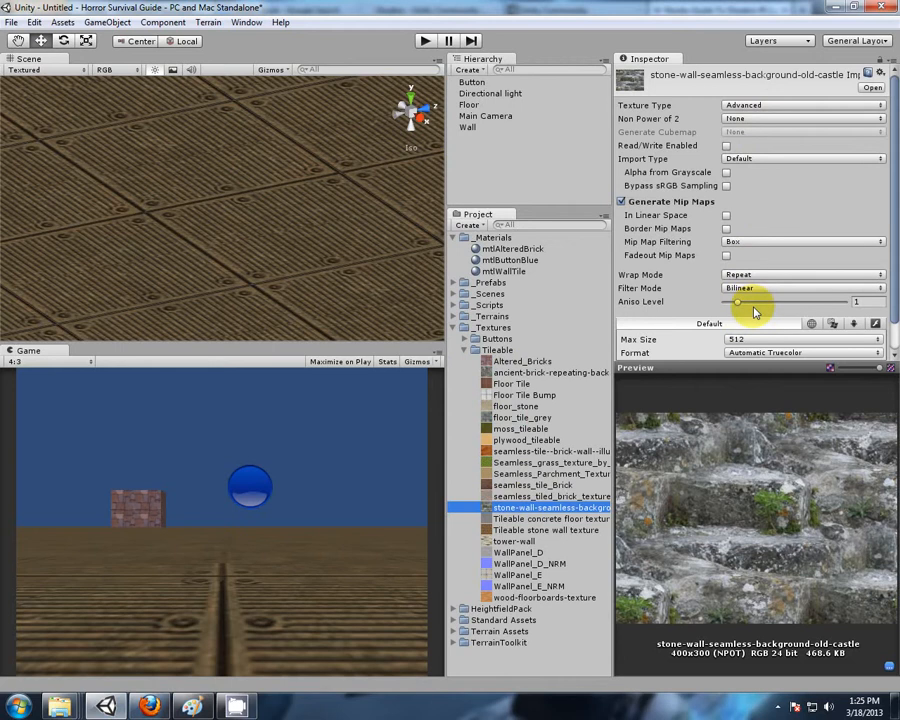
Try the mtlButtonBlue material on the Wall object and reapply mtlAlteredBrick to it.
left_click(486, 249)
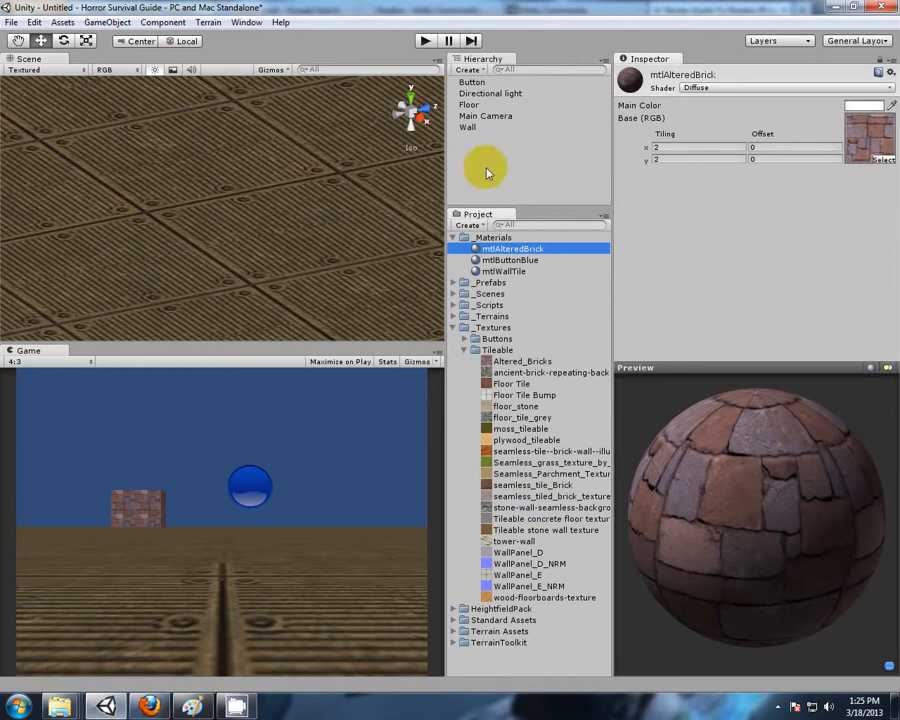
left_click(468, 128)
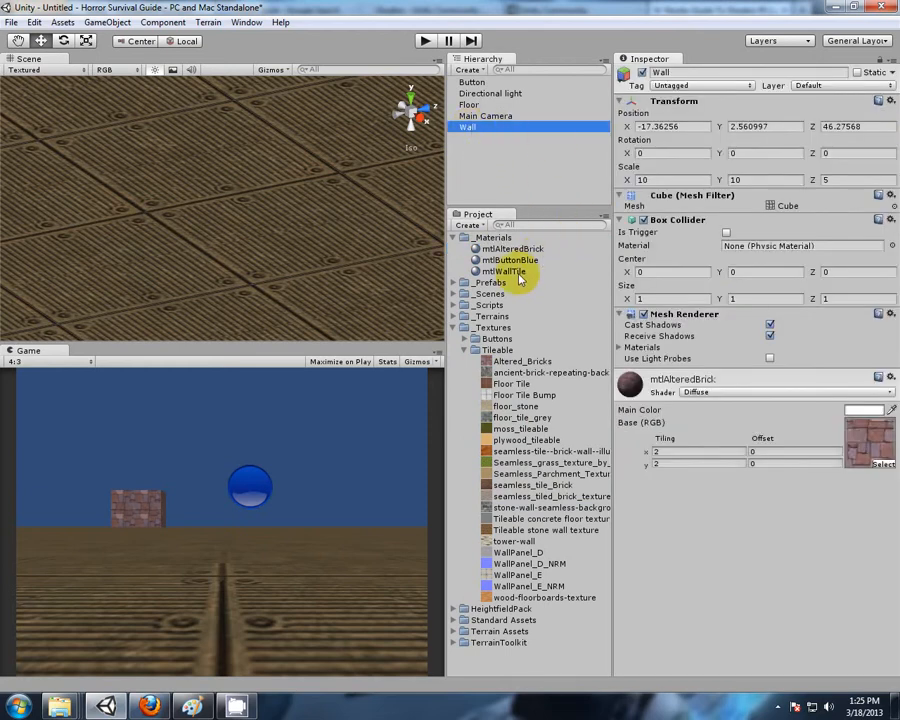
left_click_drag(510, 260, 468, 128)
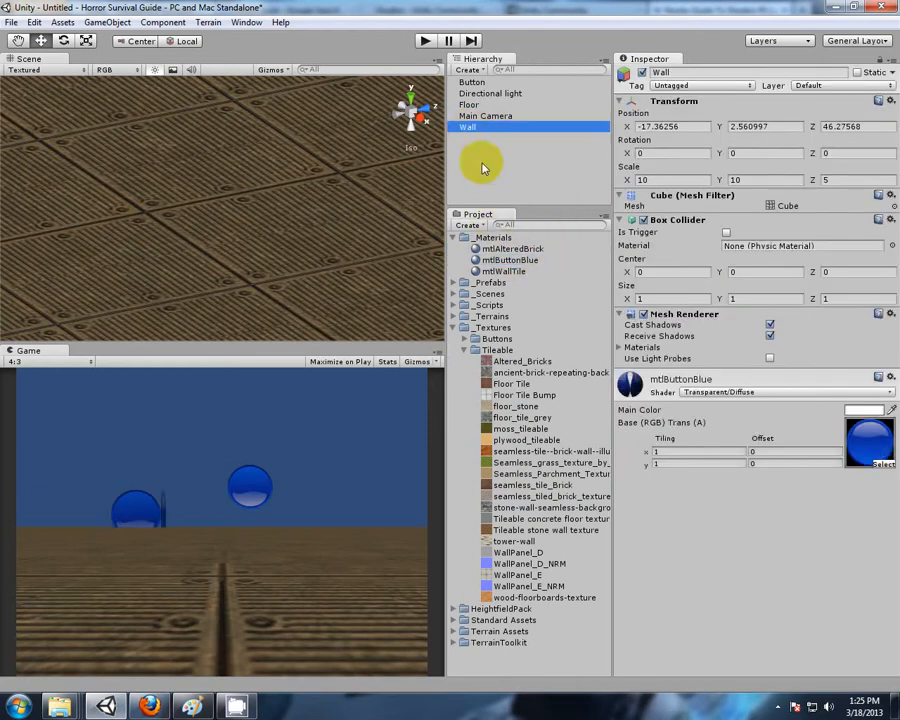
left_click_drag(512, 250, 470, 133)
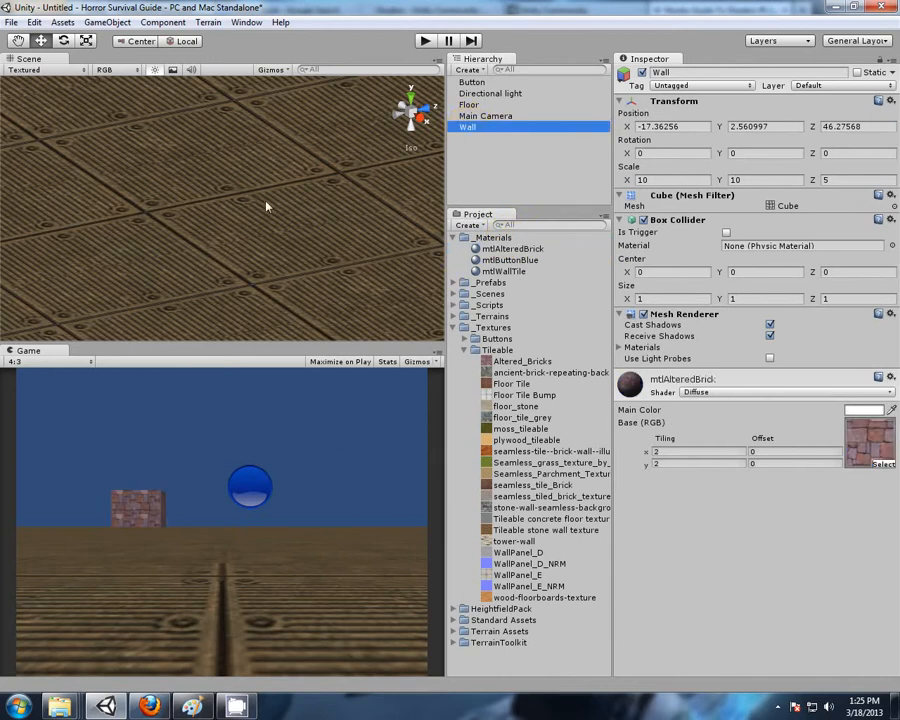
scroll(265, 206, "down", 3)
left_click(779, 707)
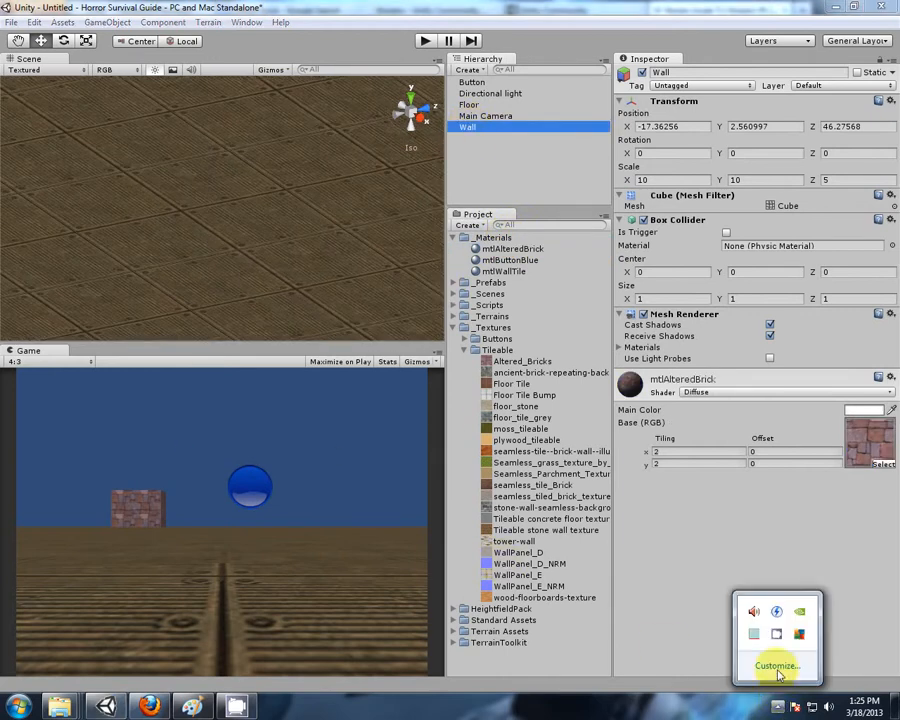